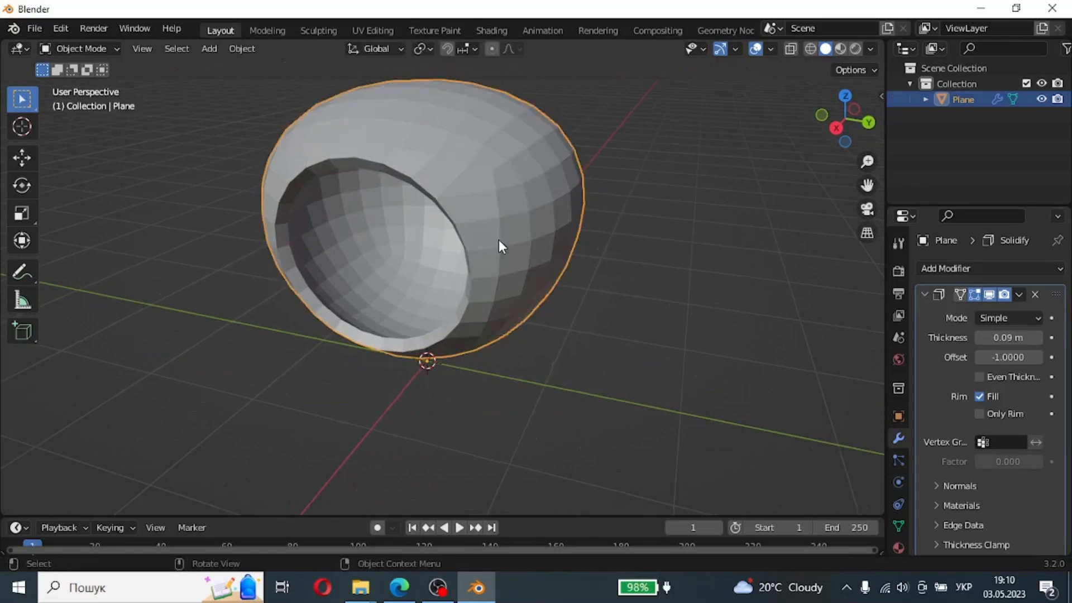
Step: Add a level 2 Subdivision Surface to the hollow shell and deselect it
{"action": "key", "text": "ctrl+2"}
{"action": "middle_click_drag", "start_coordinate": [500, 267], "coordinate": [805, 308]}
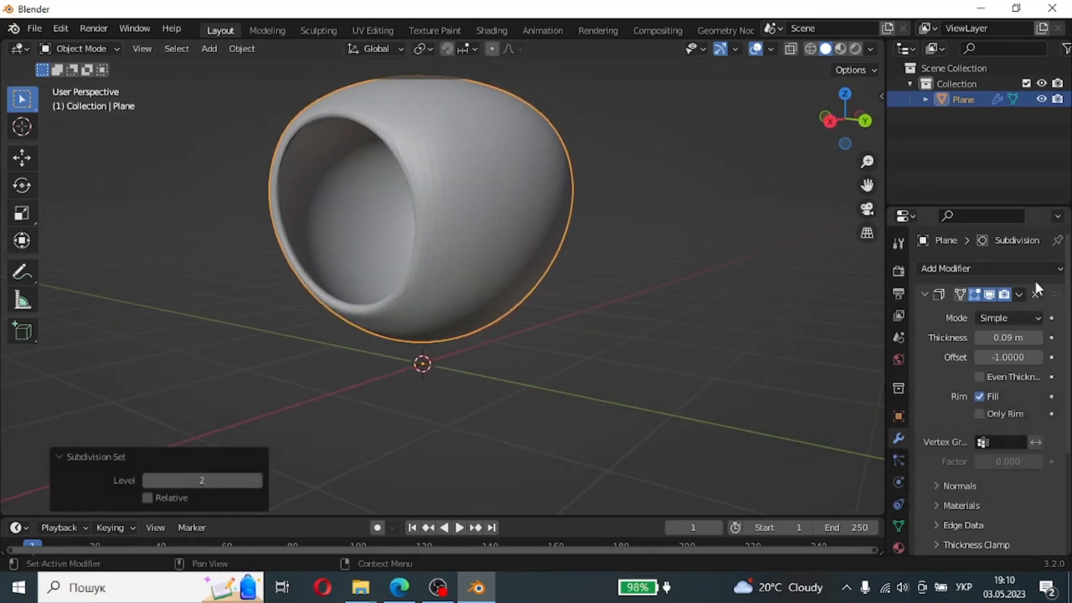
{"action": "left_click", "coordinate": [576, 290]}
{"action": "middle_click_drag", "start_coordinate": [576, 290], "coordinate": [437, 278]}
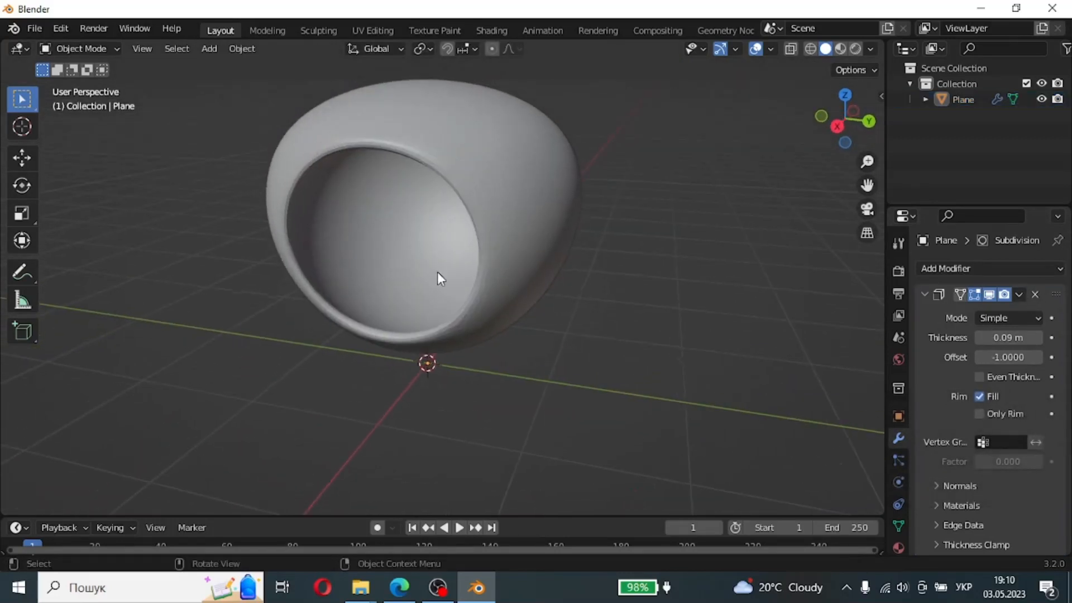
Step: Add a plane, raise it along Z into the lower part of the shell and scale it to about 0.76
{"action": "key", "text": "shift+a"}
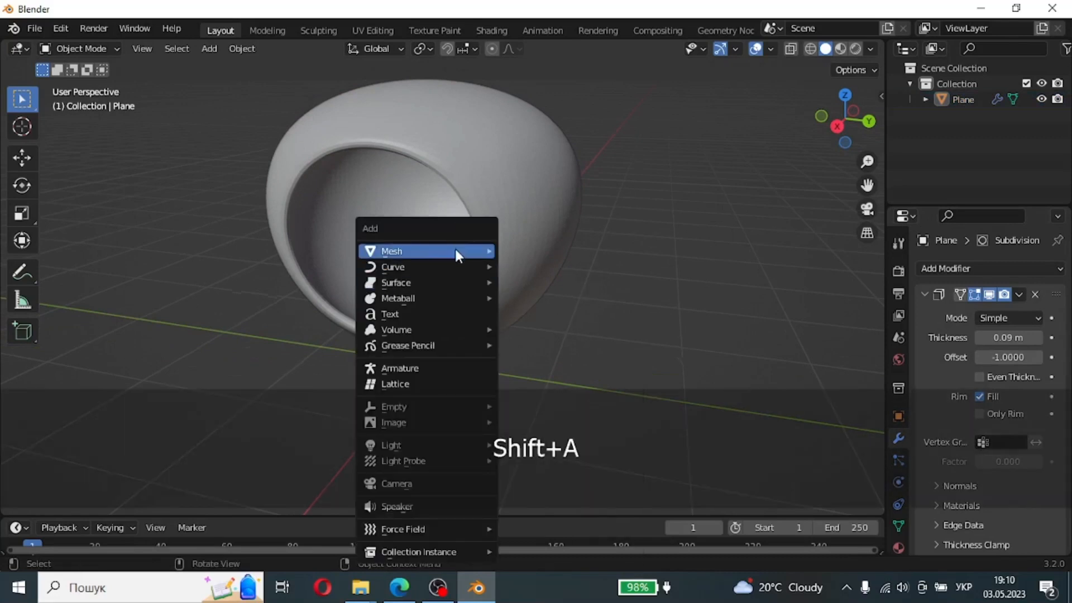
{"action": "left_click", "coordinate": [519, 249]}
{"action": "key", "text": "KP_3"}
{"action": "key", "text": "g"}
{"action": "key", "text": "z"}
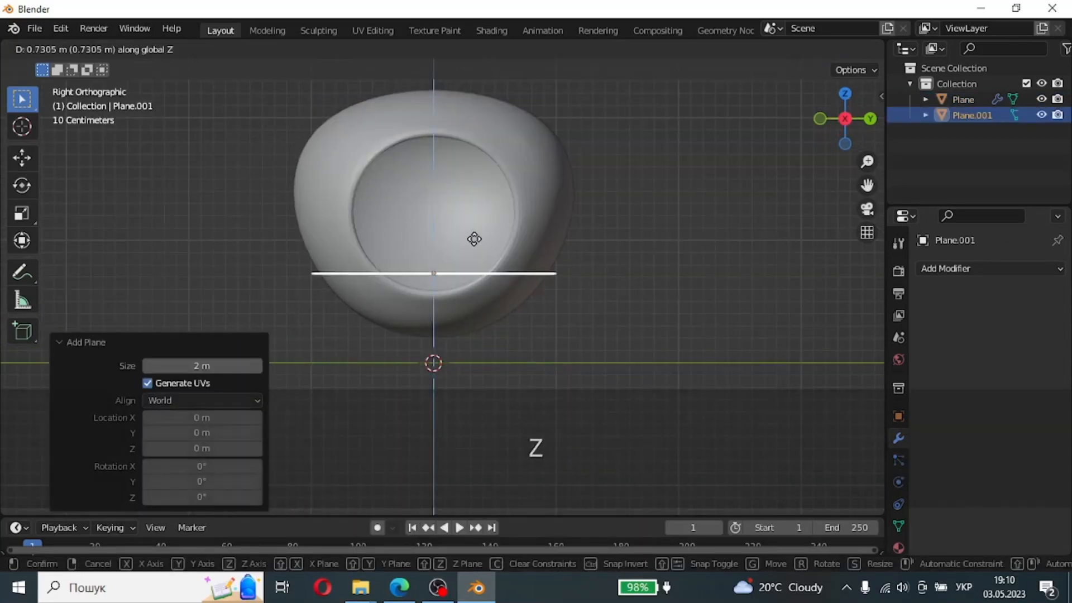
{"action": "left_click", "coordinate": [479, 259]}
{"action": "key", "text": "s"}
{"action": "left_click", "coordinate": [557, 279]}
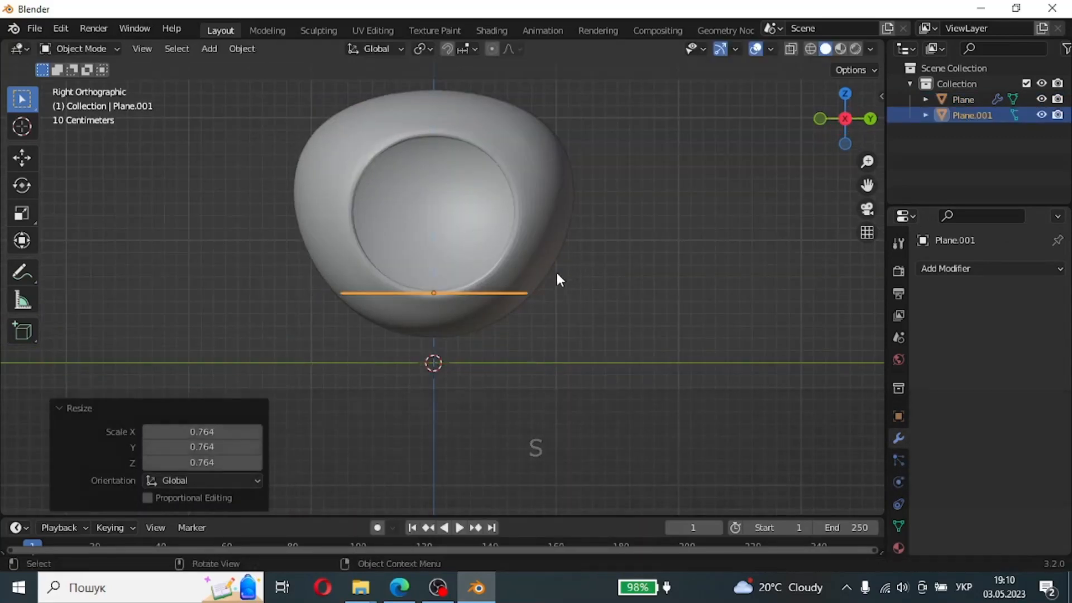
Step: Add a level 2 Subdivision Surface to the floor plane inside the shell and deselect it
{"action": "middle_click_drag", "start_coordinate": [556, 278], "coordinate": [519, 268]}
{"action": "key", "text": "ctrl+2"}
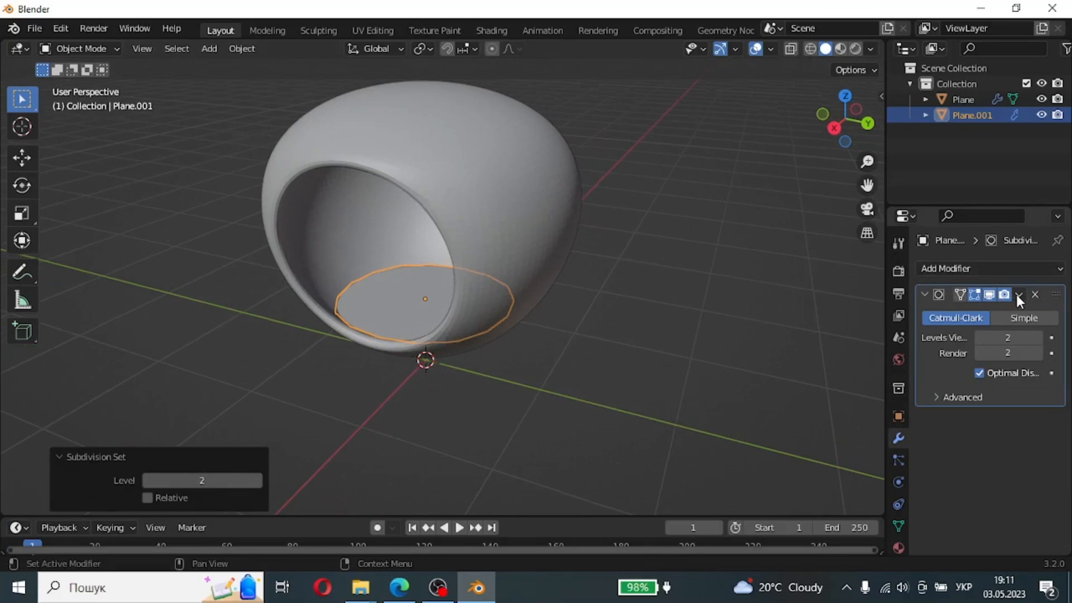
{"action": "left_click", "coordinate": [622, 325]}
{"action": "scroll", "coordinate": [621, 324], "scroll_direction": "up", "scroll_amount": 1}
{"action": "middle_click_drag", "start_coordinate": [620, 325], "coordinate": [636, 306]}
Step: Add another plane, move it upward from the origin and isolate it in local view
{"action": "key", "text": "shift+a"}
{"action": "left_click", "coordinate": [503, 248]}
{"action": "key", "text": "g"}
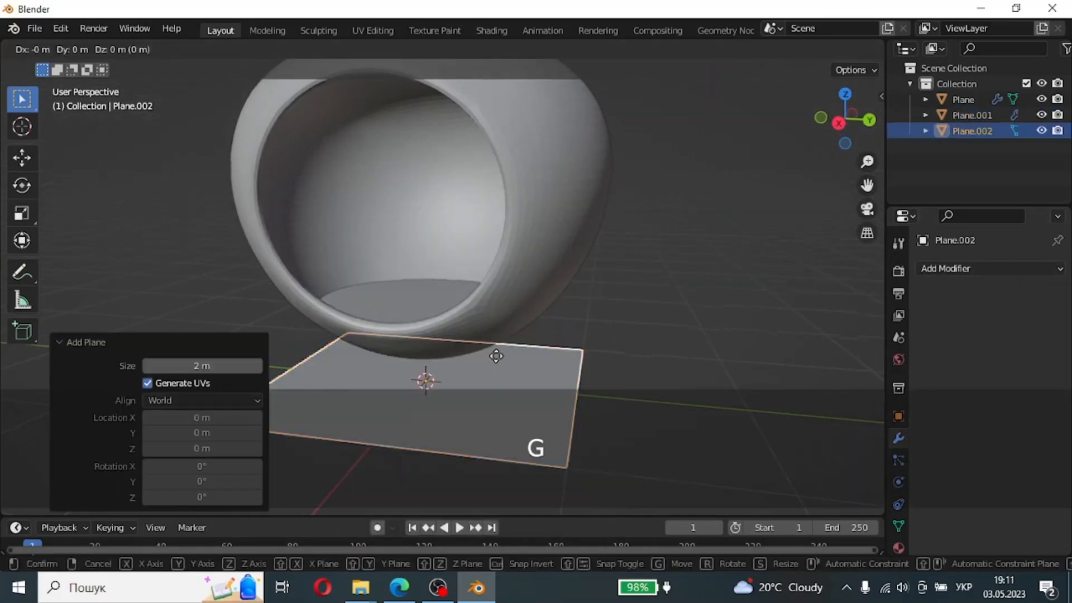
{"action": "left_click", "coordinate": [508, 252]}
{"action": "key", "text": "KP_Divide"}
{"action": "middle_click_drag", "start_coordinate": [510, 256], "coordinate": [531, 393]}
Step: Scale the isolated plane down to about 0.35 and turn off proportional editing in Edit Mode
{"action": "key", "text": "s"}
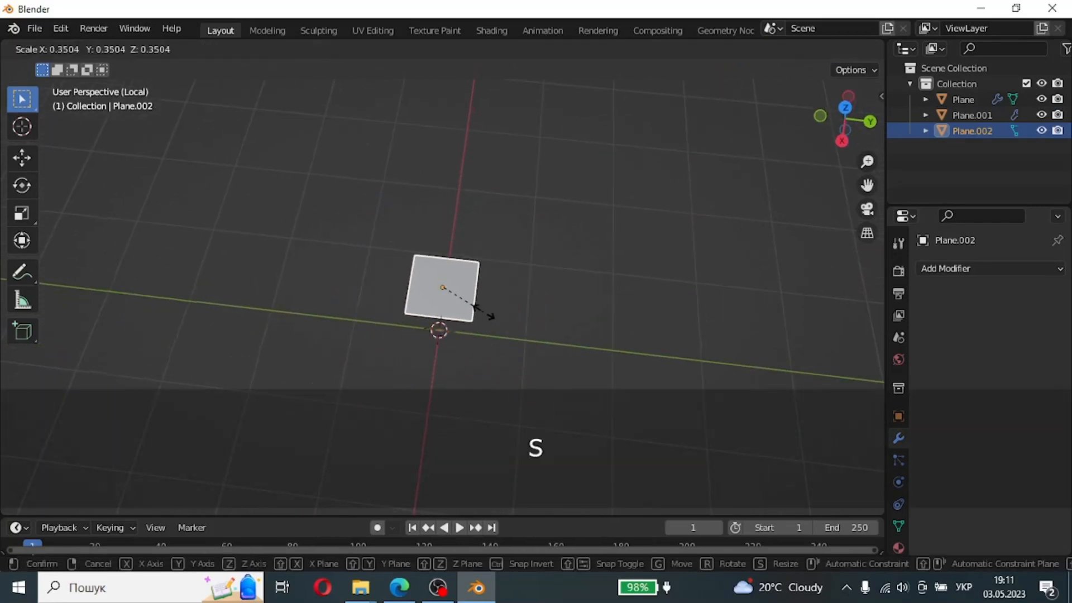
{"action": "left_click", "coordinate": [478, 294]}
{"action": "key", "text": "Tab"}
{"action": "key", "text": "s"}
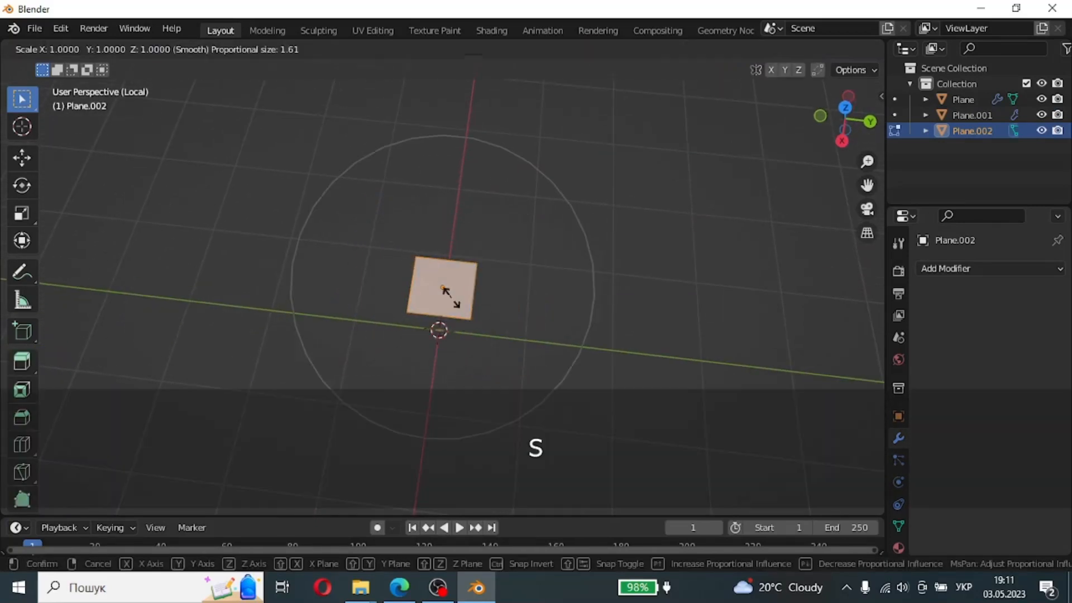
{"action": "key", "text": "Escape"}
{"action": "left_click", "coordinate": [581, 64]}
Step: Stretch the face along X into a rectangle, then scale it uniformly to about 0.45
{"action": "key", "text": "s"}
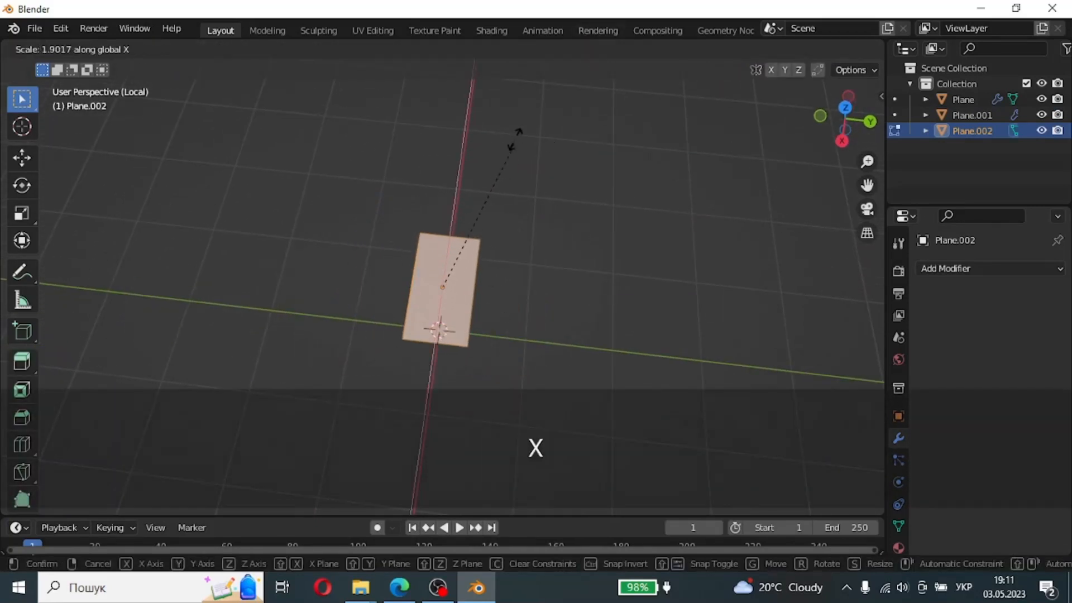
{"action": "left_click", "coordinate": [507, 152]}
{"action": "key", "text": "s"}
{"action": "left_click", "coordinate": [481, 232]}
Step: Extrude the rectangular face upward by about 0.046 m to form a slab
{"action": "middle_click_drag", "start_coordinate": [527, 346], "coordinate": [487, 279]}
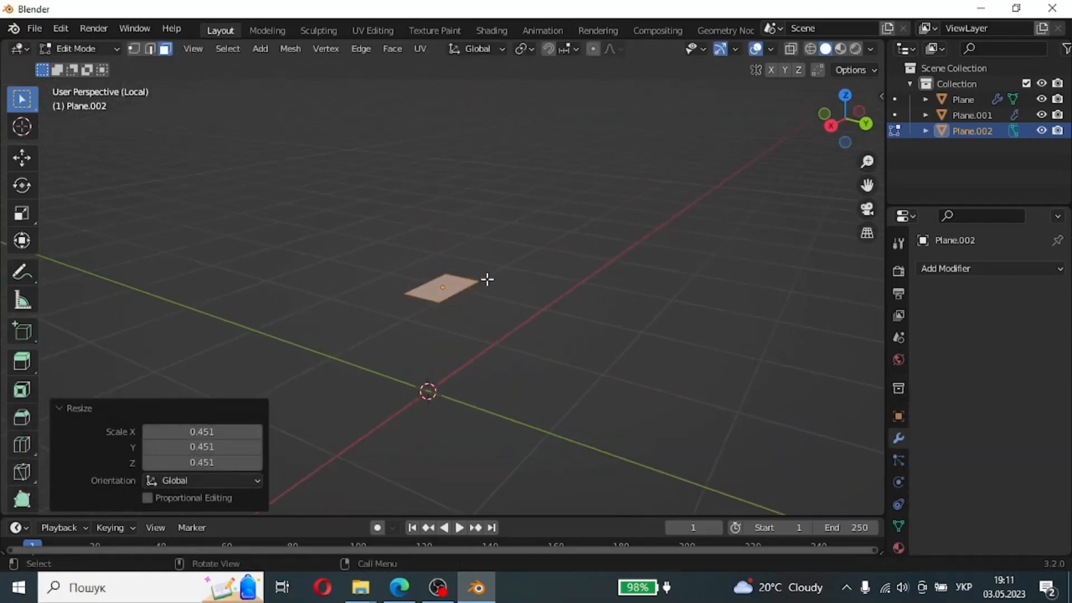
{"action": "key", "text": "e"}
{"action": "left_click", "coordinate": [517, 284]}
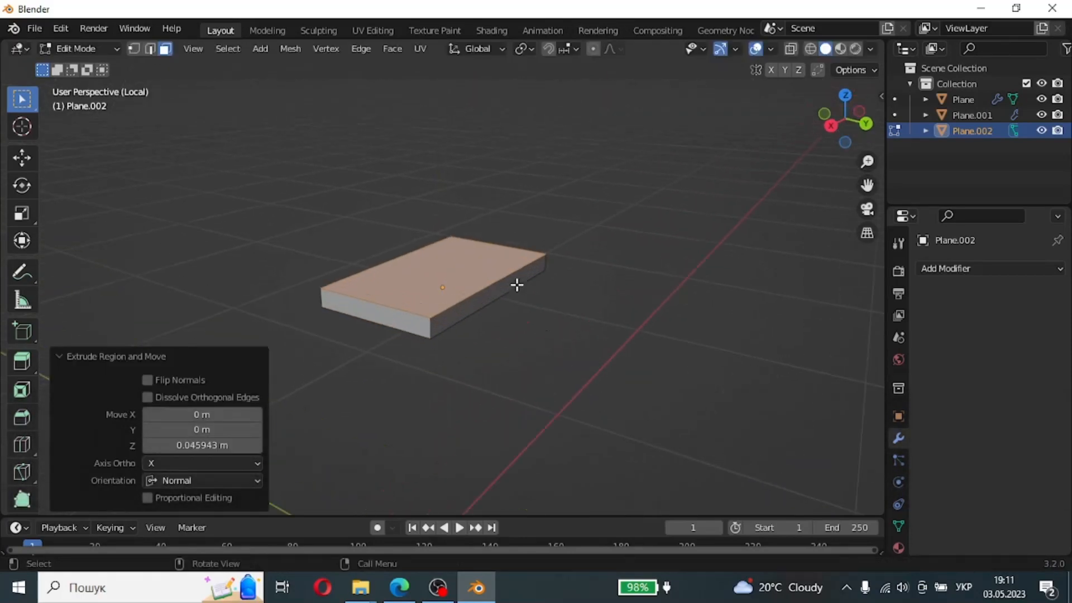
Step: Duplicate the slab's top face in place and separate the copy into its own object
{"action": "key", "text": "shift+d"}
{"action": "right_click", "coordinate": [555, 279]}
{"action": "key", "text": "p"}
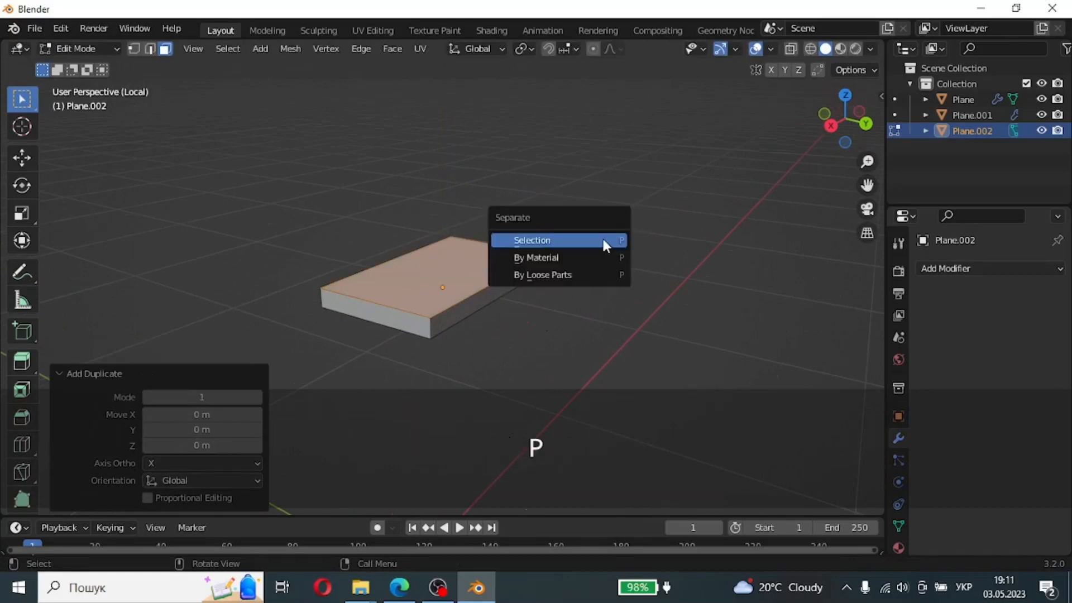
{"action": "left_click", "coordinate": [600, 244]}
{"action": "key", "text": "Tab"}
Step: Scale the separated face to 0.95 and extrude it upward by about 0.032 m as a second slab
{"action": "left_click", "coordinate": [488, 255]}
{"action": "key", "text": "Tab"}
{"action": "key", "text": "s"}
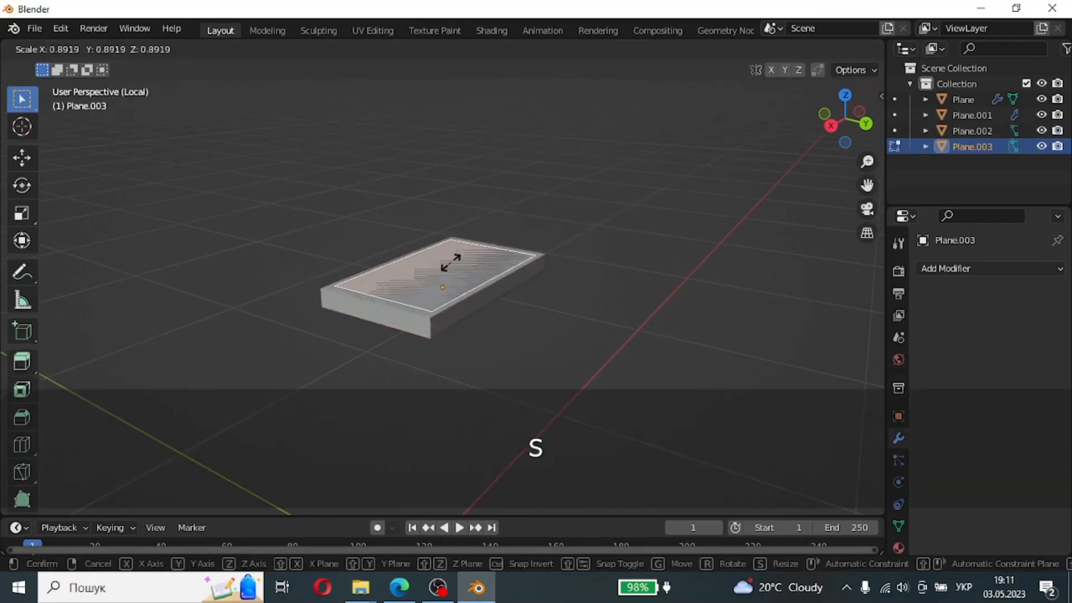
{"action": "left_click", "coordinate": [458, 263]}
{"action": "key", "text": "e"}
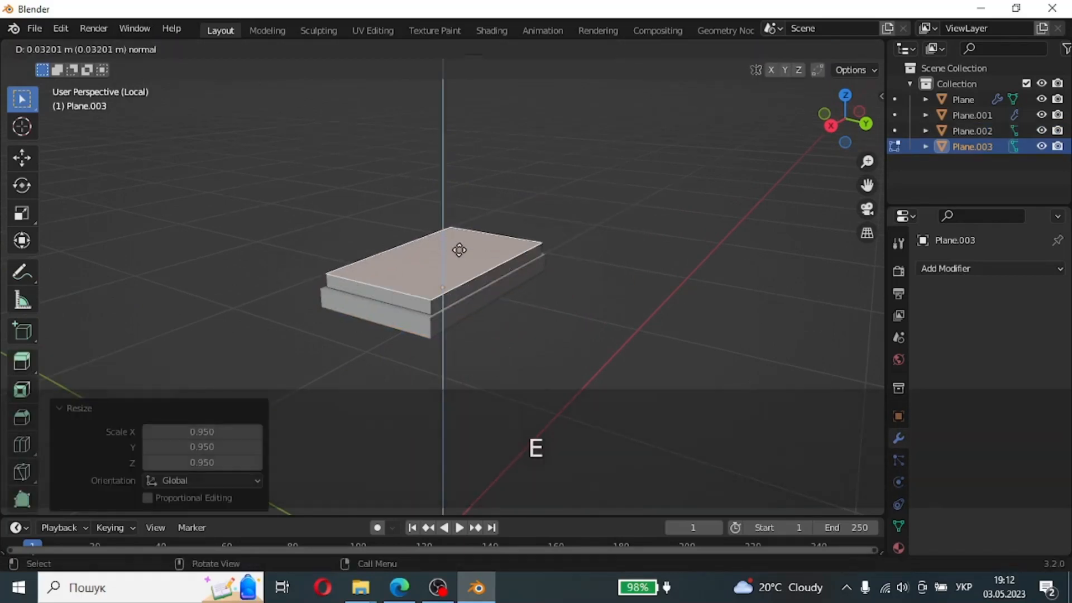
{"action": "left_click", "coordinate": [473, 284]}
Step: Duplicate the upper slab's top face in place and separate it into a new object
{"action": "key", "text": "shift"}
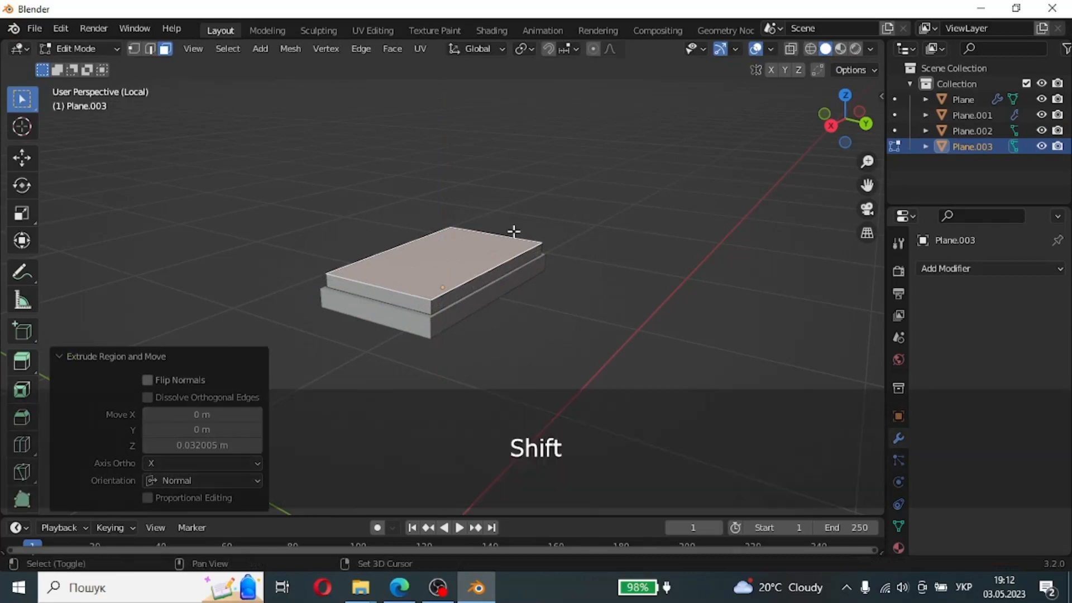
{"action": "key", "text": "p"}
{"action": "left_click", "coordinate": [657, 155]}
{"action": "key", "text": "Tab"}
Step: Scale the newly separated face to about 0.49 so it sits centrally on the upper slab
{"action": "left_click", "coordinate": [471, 258]}
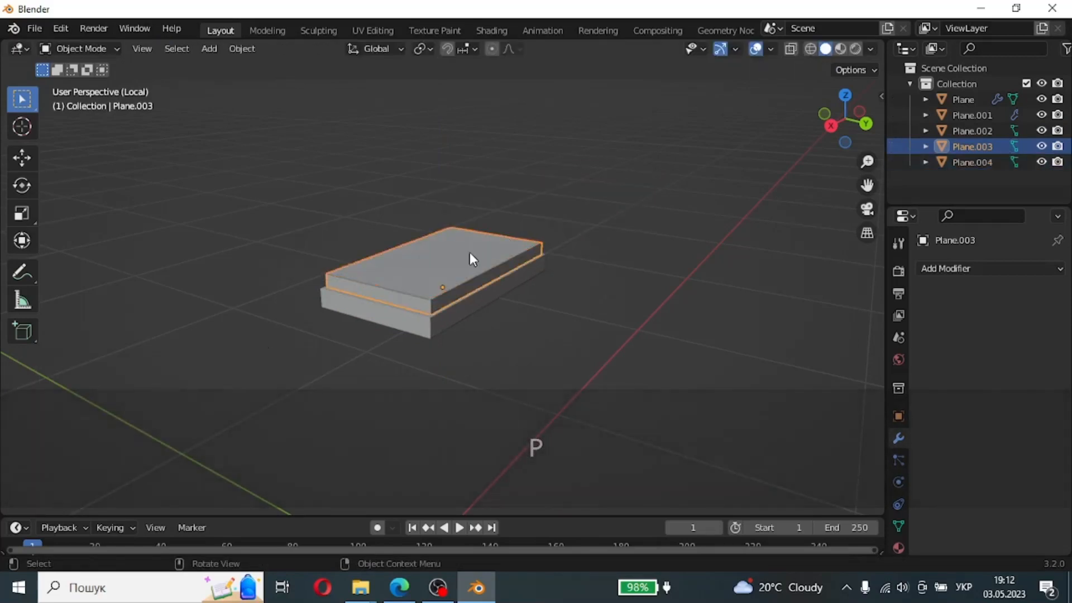
{"action": "left_click", "coordinate": [471, 258]}
{"action": "key", "text": "Tab"}
{"action": "key", "text": "s"}
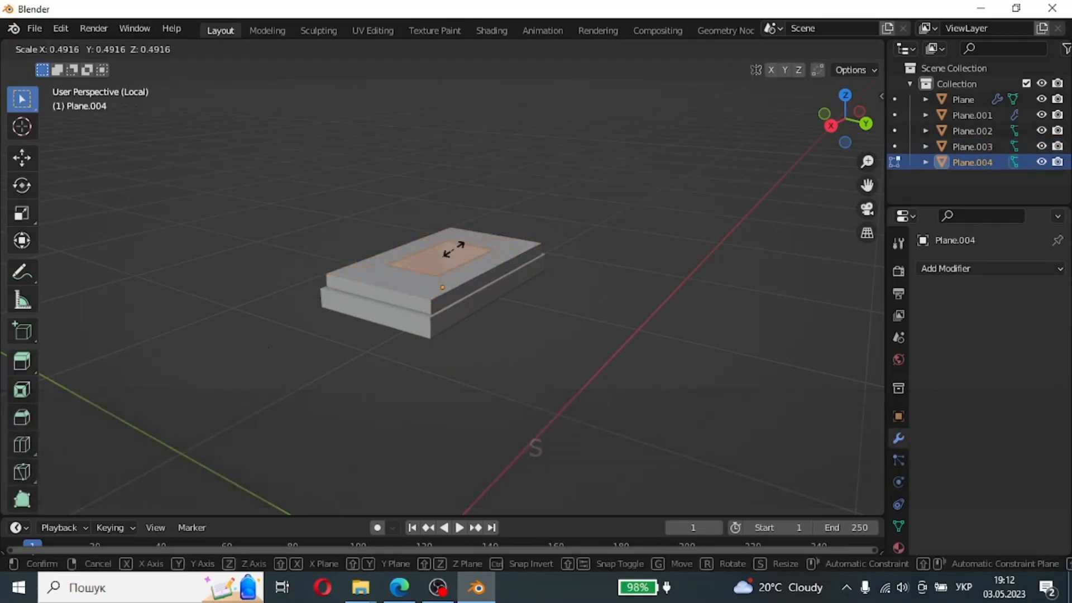
{"action": "left_click", "coordinate": [453, 246]}
Step: Subdivide the small rectangular face with 8 cuts
{"action": "right_click", "coordinate": [453, 246]}
{"action": "left_click", "coordinate": [363, 281]}
{"action": "left_click", "coordinate": [260, 394]}
{"action": "left_click", "coordinate": [260, 393]}
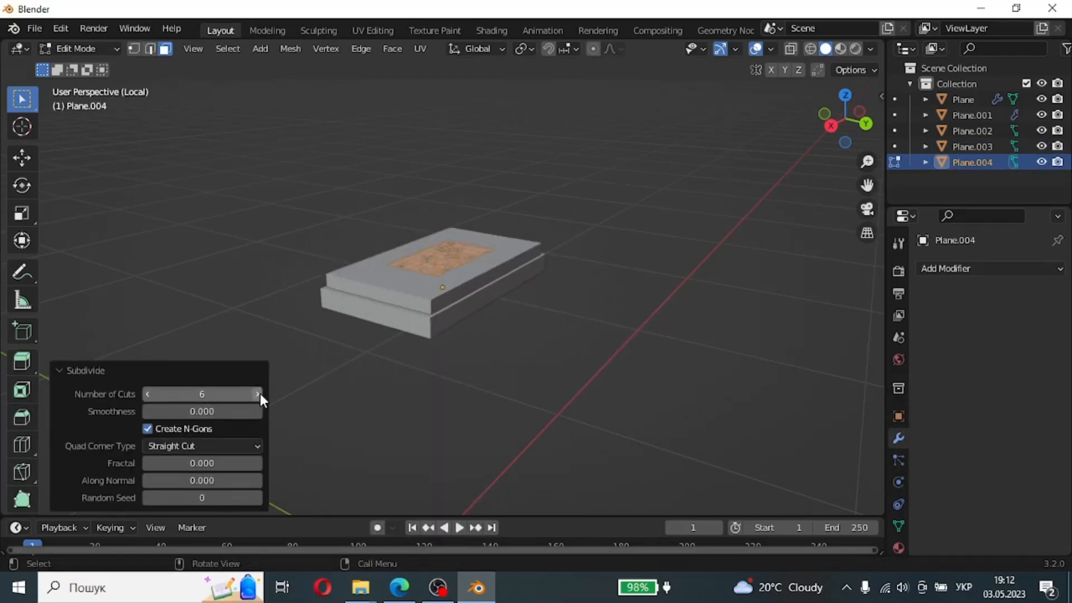
{"action": "left_click", "coordinate": [260, 393]}
Step: Extrude the subdivided face slightly upward into a thin slab and return to Object Mode
{"action": "scroll", "coordinate": [461, 229], "scroll_direction": "up", "scroll_amount": 6}
{"action": "scroll", "coordinate": [466, 206], "scroll_direction": "down", "scroll_amount": 3}
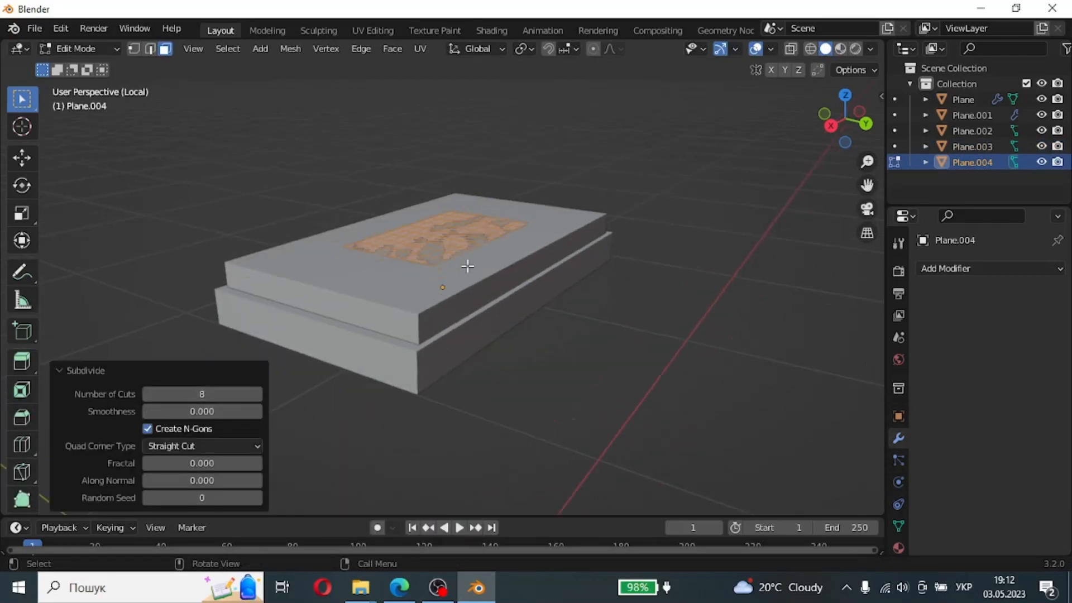
{"action": "key", "text": "e"}
{"action": "left_click", "coordinate": [646, 354]}
{"action": "key", "text": "Tab"}
Step: Add Cloth physics to the thin slab, enable Pressure and enter a pressure value
{"action": "left_click", "coordinate": [898, 483]}
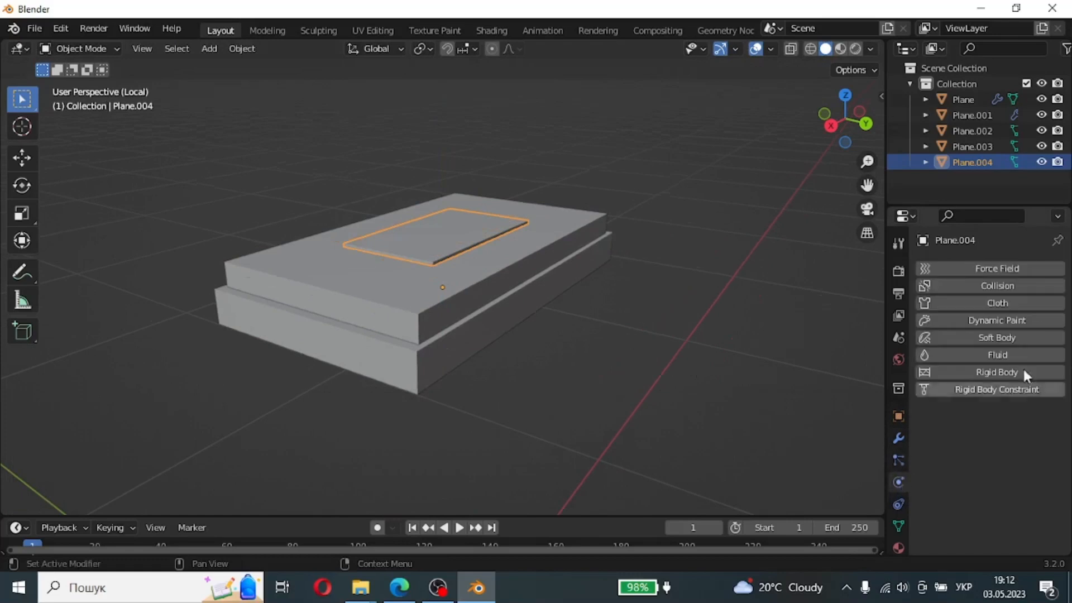
{"action": "left_click", "coordinate": [1026, 303]}
{"action": "scroll", "coordinate": [1024, 335], "scroll_direction": "down", "scroll_amount": 12}
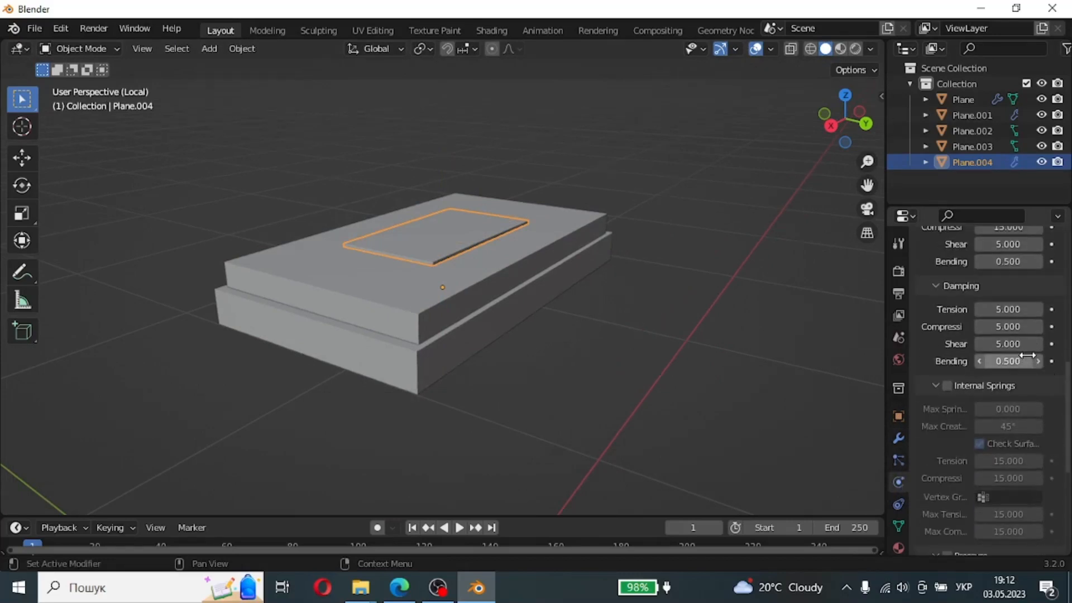
{"action": "scroll", "coordinate": [1040, 345], "scroll_direction": "down", "scroll_amount": 7}
{"action": "left_click", "coordinate": [939, 328]}
{"action": "left_click", "coordinate": [944, 448]}
{"action": "left_click", "coordinate": [938, 448]}
{"action": "scroll", "coordinate": [971, 418], "scroll_direction": "down", "scroll_amount": 3}
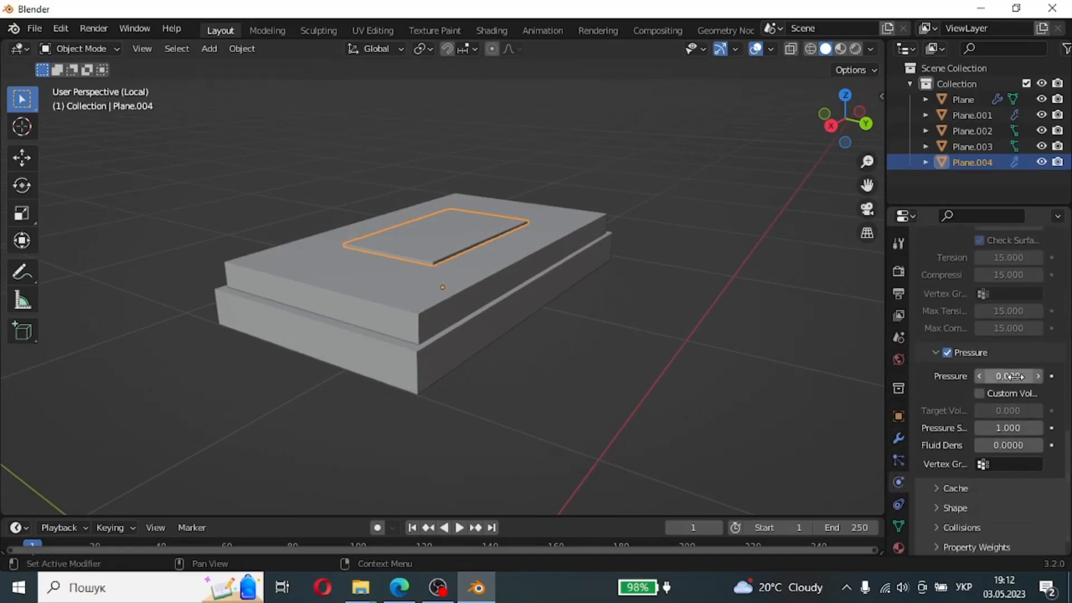
{"action": "type", "text": "5"}
Step: Add Collision physics to the slab beneath the thin piece, then reselect the thin piece
{"action": "left_click", "coordinate": [491, 251]}
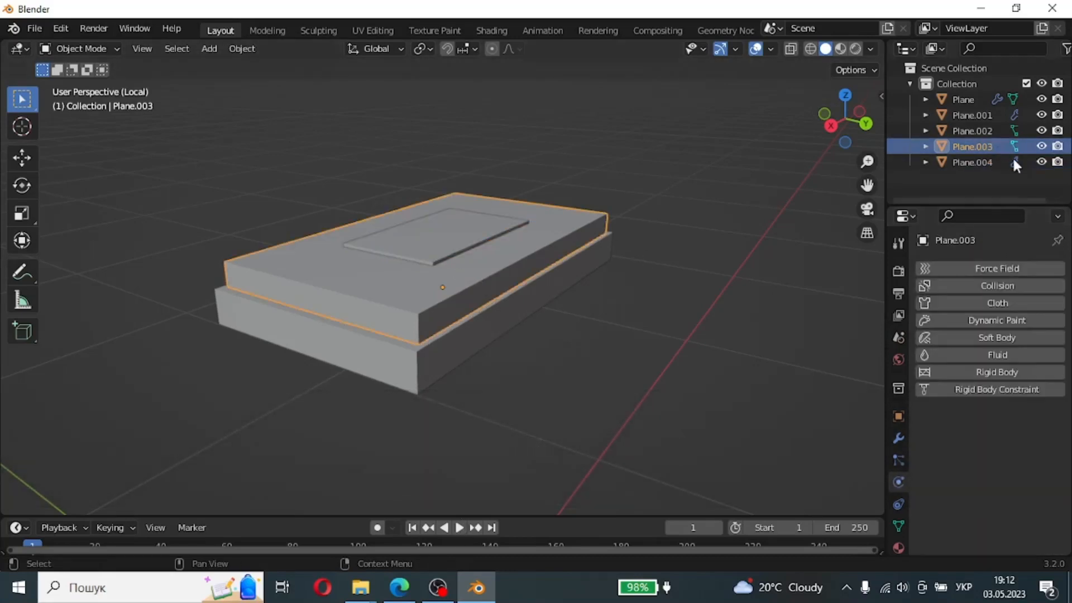
{"action": "left_click", "coordinate": [491, 251]}
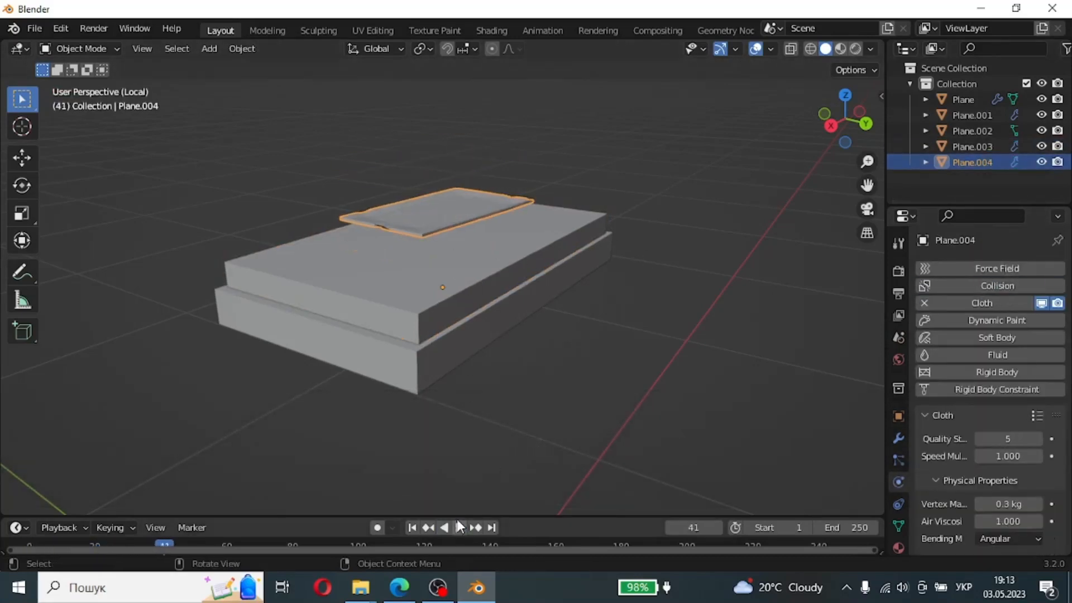
Step: Replay the cloth simulation from the start of the timeline and return to frame 0
{"action": "key", "text": "ctrl"}
{"action": "scroll", "coordinate": [167, 546], "scroll_direction": "up", "scroll_amount": 2, "text": "ctrl"}
{"action": "left_click", "coordinate": [169, 543]}
{"action": "key", "text": "space"}
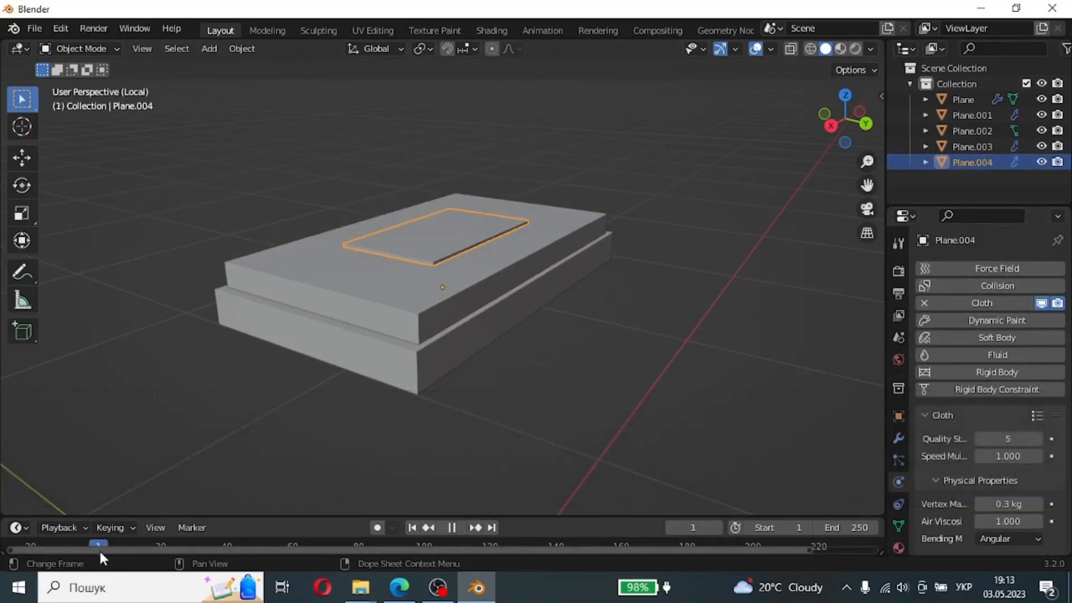
{"action": "type", "text": "0"}
{"action": "key", "text": "Return"}
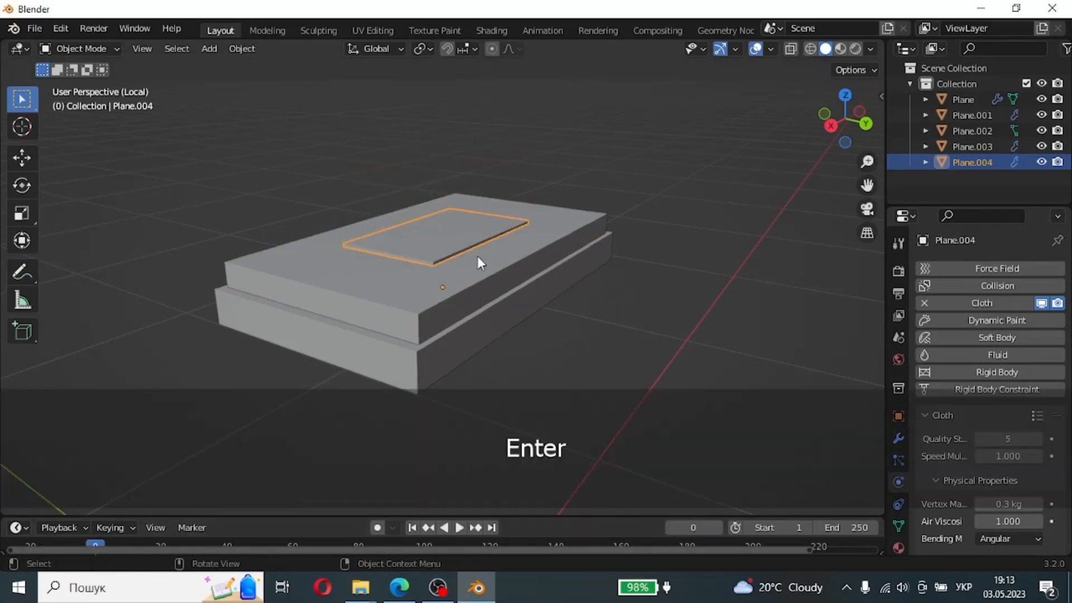
Step: Raise the thin slab about 0.15 m along Z above the others and play the simulation again
{"action": "key", "text": "z"}
{"action": "left_click", "coordinate": [452, 89]}
{"action": "scroll", "coordinate": [1040, 407], "scroll_direction": "down", "scroll_amount": 8}
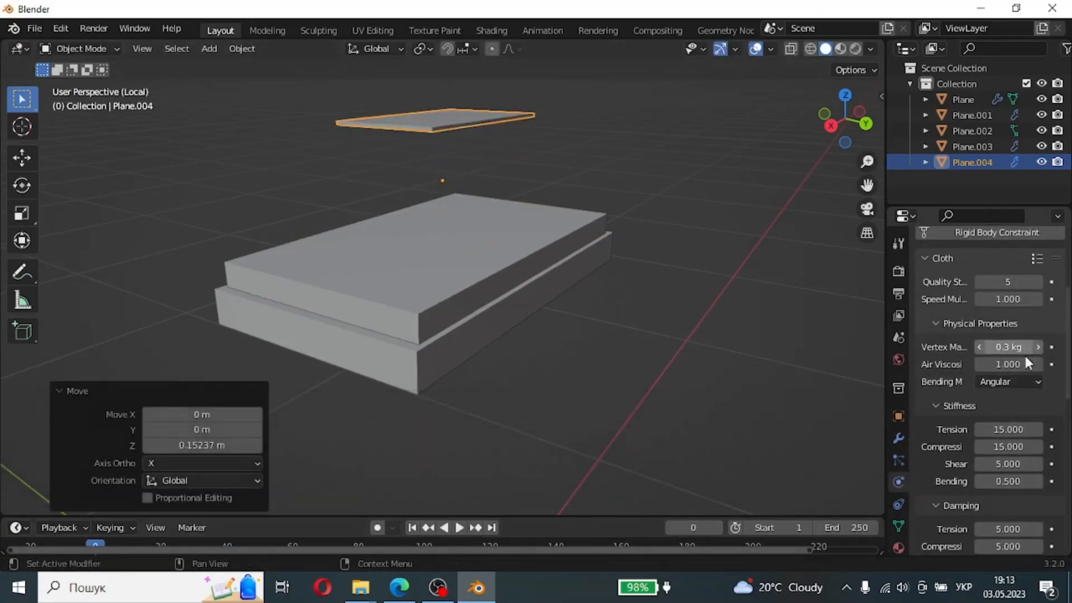
{"action": "scroll", "coordinate": [1044, 383], "scroll_direction": "down", "scroll_amount": 5}
{"action": "left_click", "coordinate": [458, 528]}
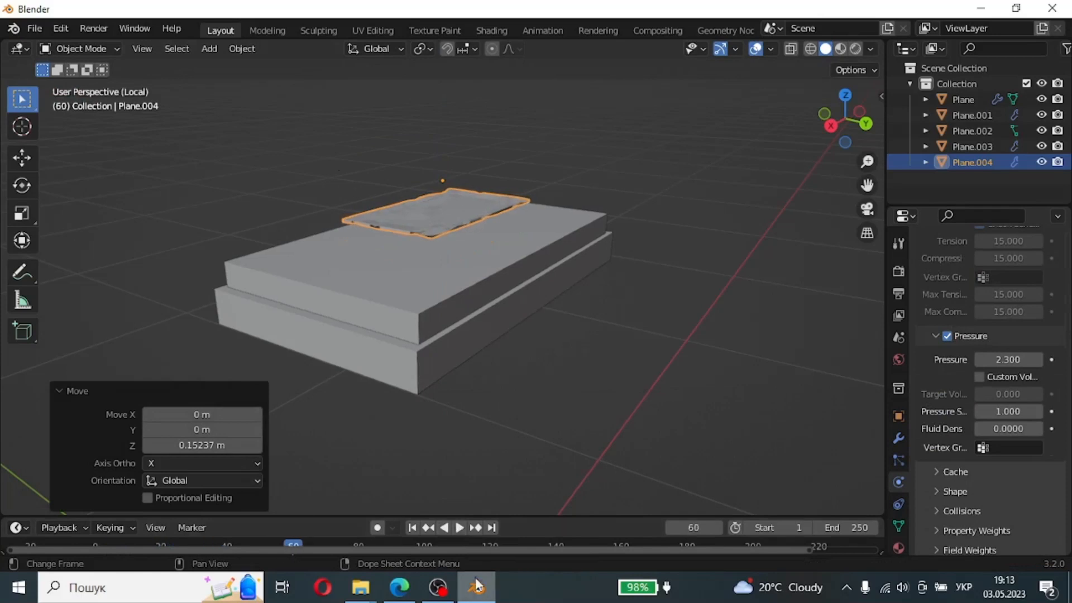
{"action": "left_click", "coordinate": [437, 587]}
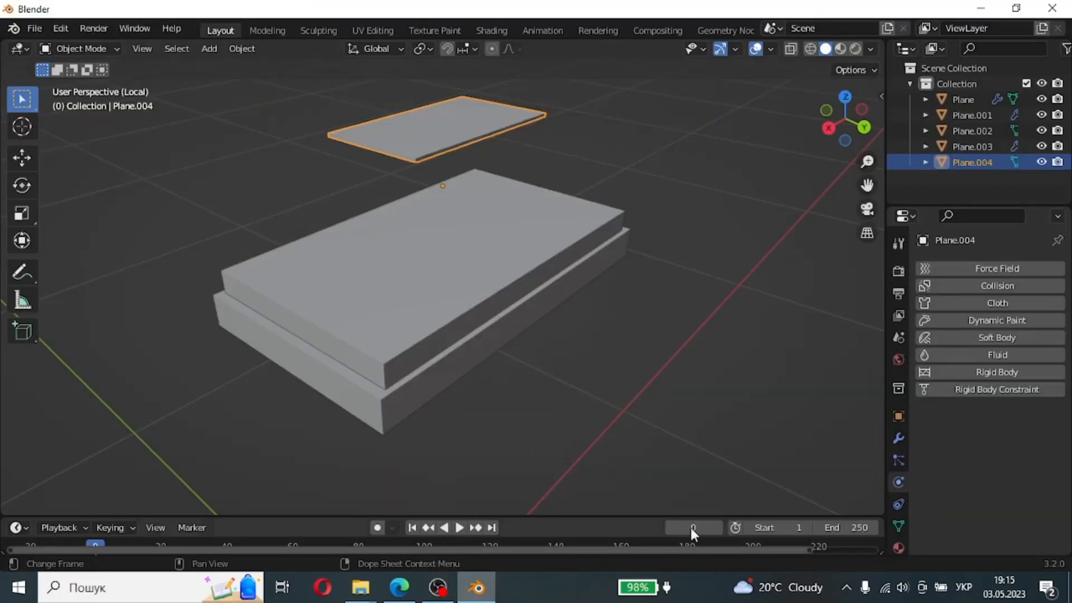
Step: Add Cloth physics to the raised thin slab, enable Pressure and set the Pressure Scale to 10
{"action": "left_click", "coordinate": [1026, 300]}
{"action": "scroll", "coordinate": [1055, 391], "scroll_direction": "down", "scroll_amount": 5}
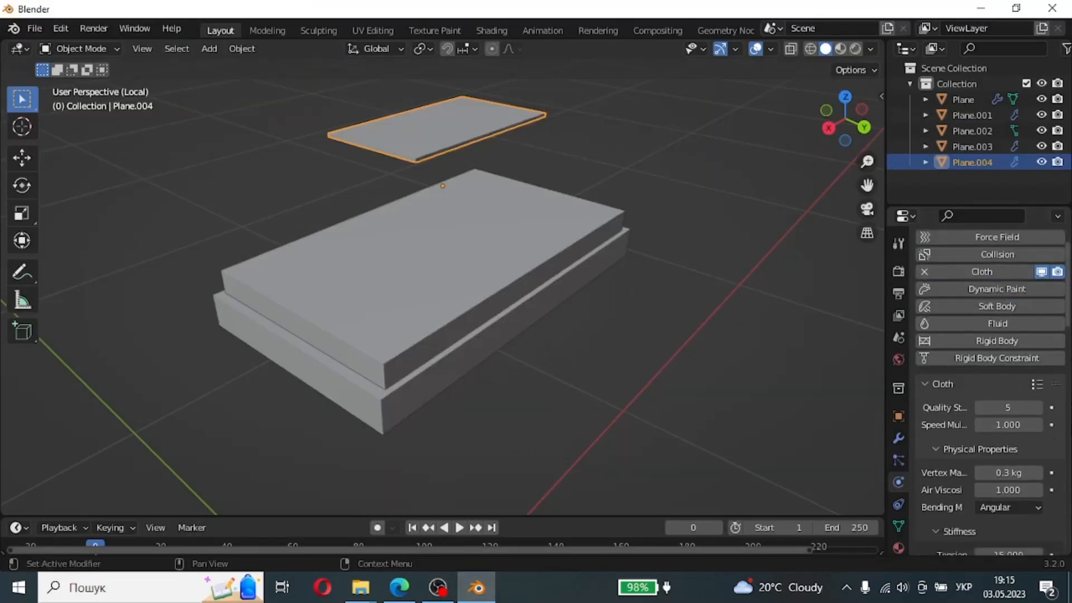
{"action": "scroll", "coordinate": [1054, 412], "scroll_direction": "down", "scroll_amount": 10}
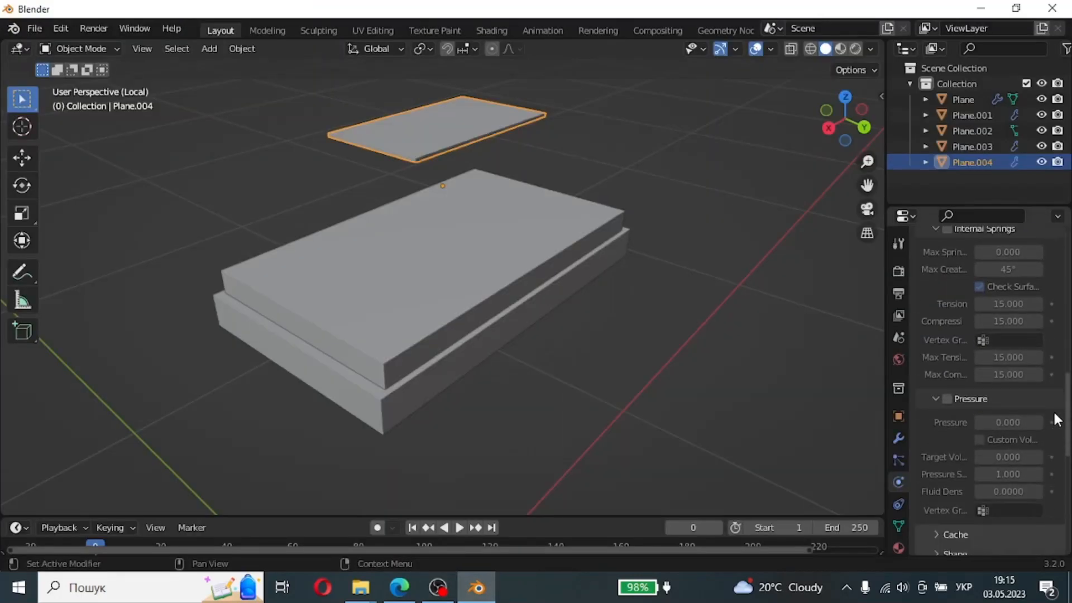
{"action": "left_click", "coordinate": [947, 398]}
{"action": "left_click", "coordinate": [1007, 474]}
{"action": "type", "text": "10"}
{"action": "key", "text": "Return"}
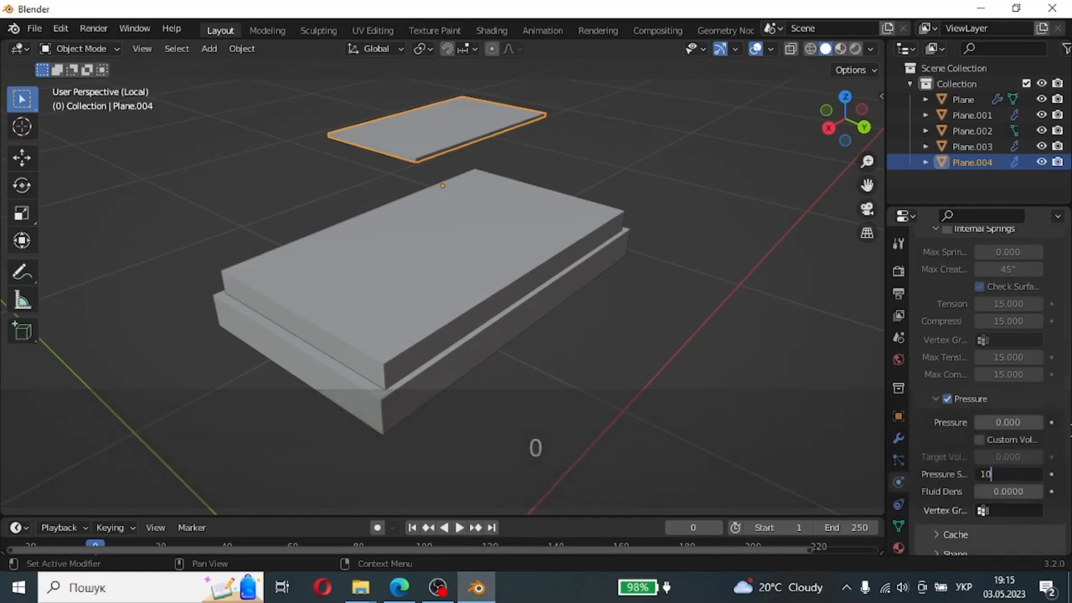
Step: Set the cloth's Gravity field weight to 0 and play the simulation briefly
{"action": "scroll", "coordinate": [1063, 413], "scroll_direction": "down", "scroll_amount": 8}
{"action": "scroll", "coordinate": [1064, 413], "scroll_direction": "down", "scroll_amount": 2}
{"action": "left_click", "coordinate": [1024, 437]}
{"action": "type", "text": "0"}
{"action": "left_click", "coordinate": [460, 527]}
{"action": "left_click", "coordinate": [460, 528]}
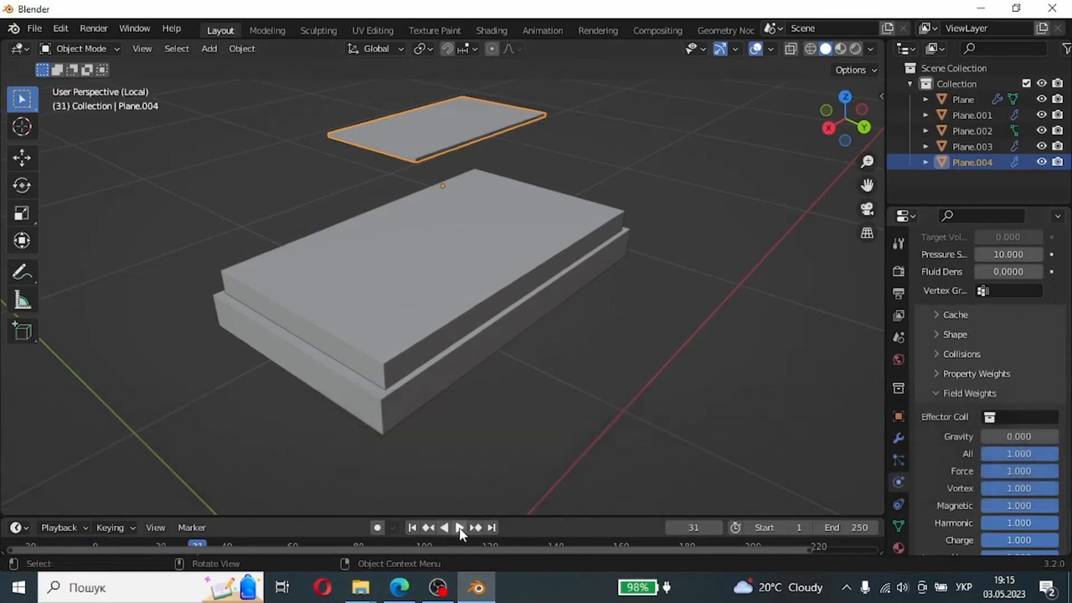
Step: Return to frame 0, set the thin slab's cloth Pressure to 5 and play the simulation
{"action": "left_click", "coordinate": [698, 528]}
{"action": "type", "text": "0"}
{"action": "key", "text": "Return"}
{"action": "scroll", "coordinate": [1023, 279], "scroll_direction": "up", "scroll_amount": 1}
{"action": "scroll", "coordinate": [1023, 285], "scroll_direction": "up", "scroll_amount": 3}
{"action": "left_click", "coordinate": [1008, 296]}
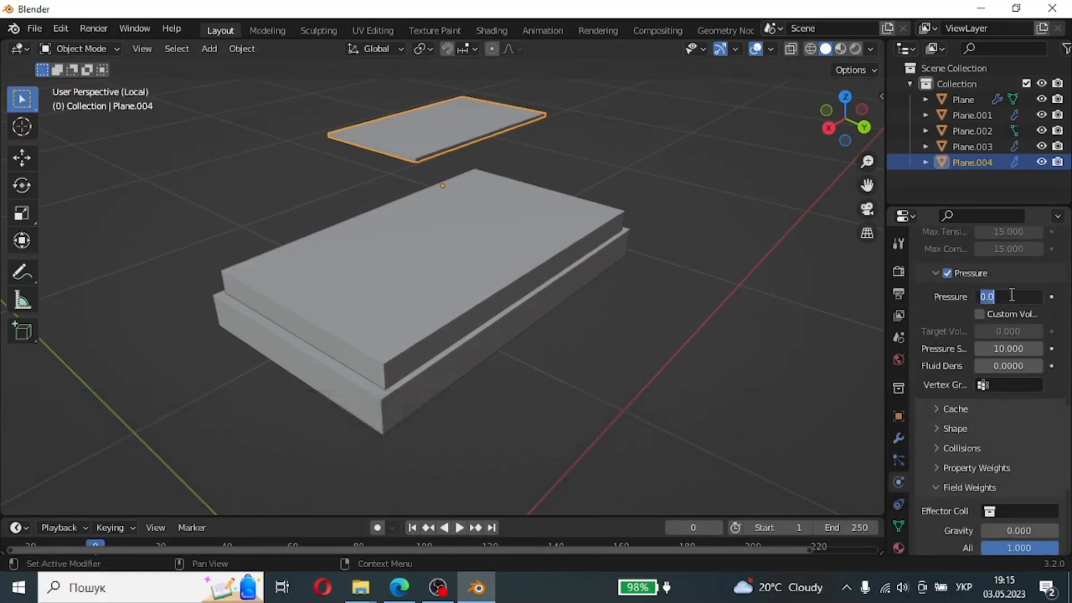
{"action": "type", "text": "10"}
{"action": "left_click", "coordinate": [459, 527]}
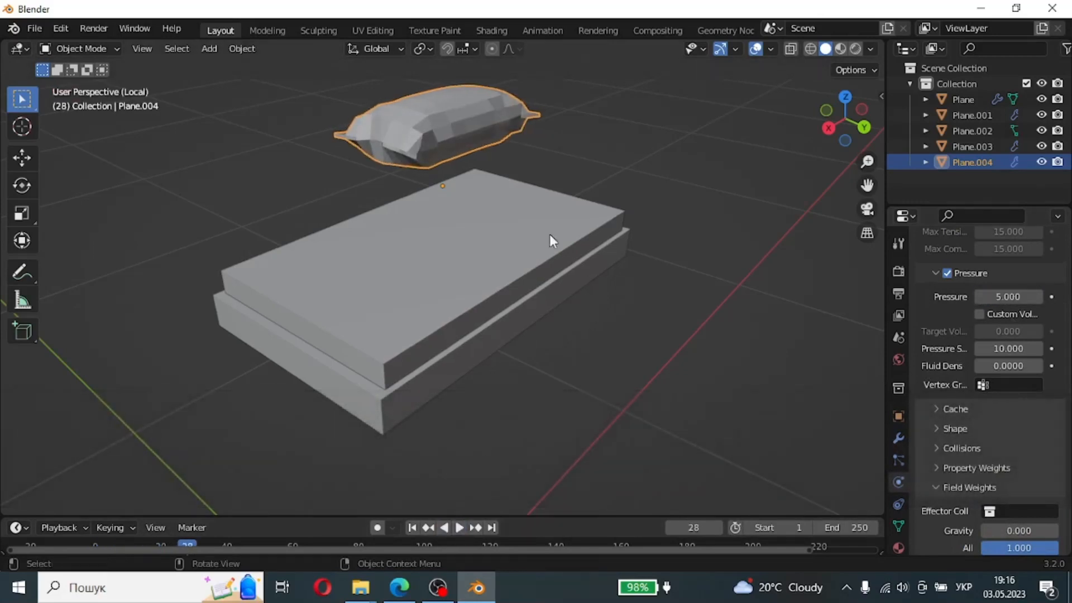
{"action": "key", "text": "Tab"}
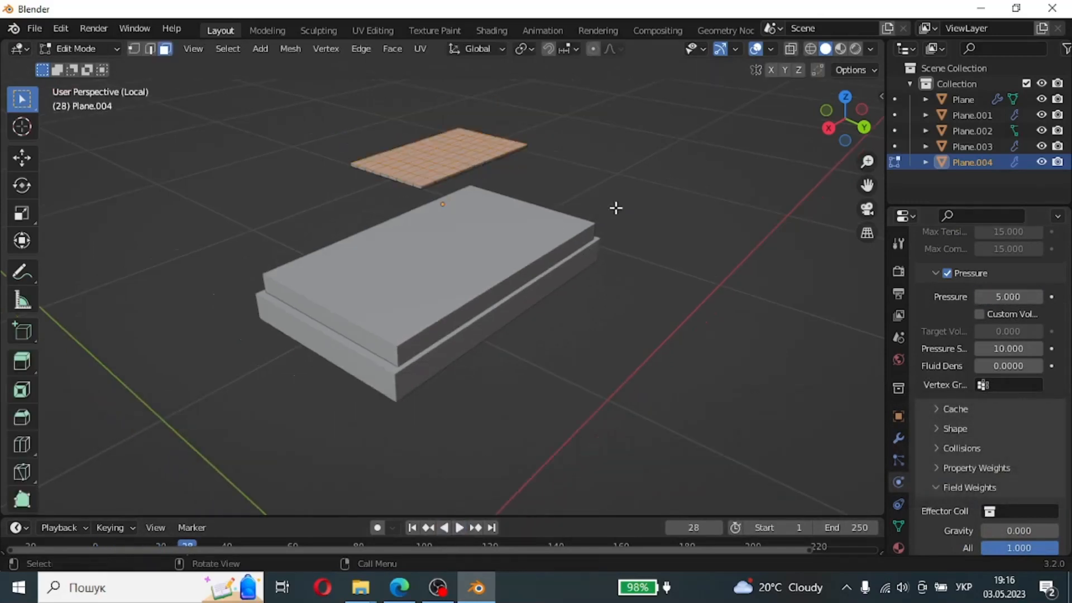
{"action": "key", "text": "ctrl+z"}
{"action": "key", "text": "ctrl+z"}
{"action": "key", "text": "ctrl+z"}
{"action": "key", "text": "ctrl+z"}
{"action": "key", "text": "ctrl+z"}
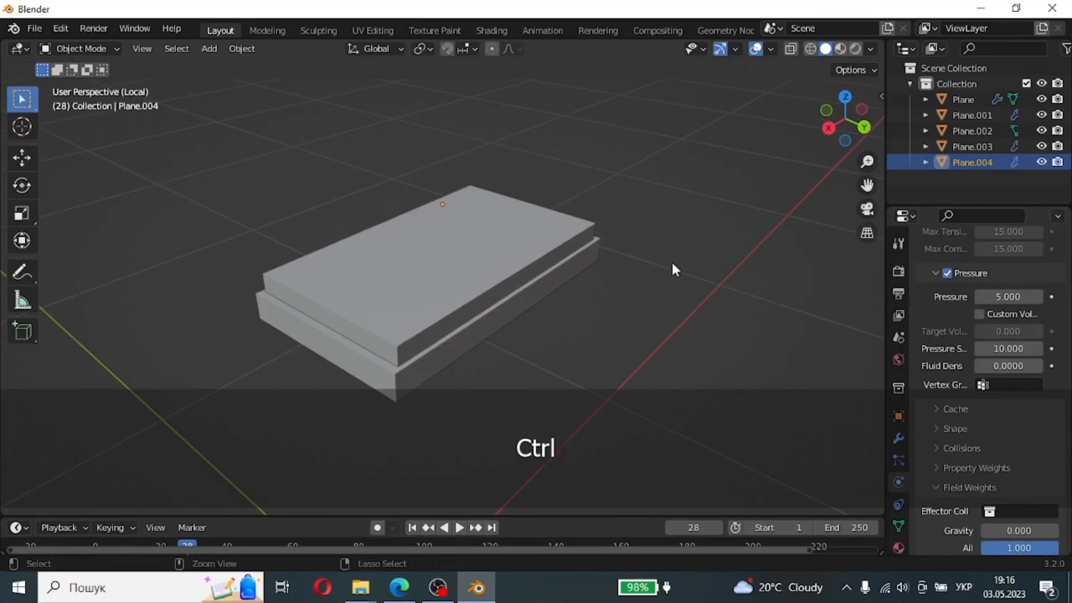
{"action": "key", "text": "Tab"}
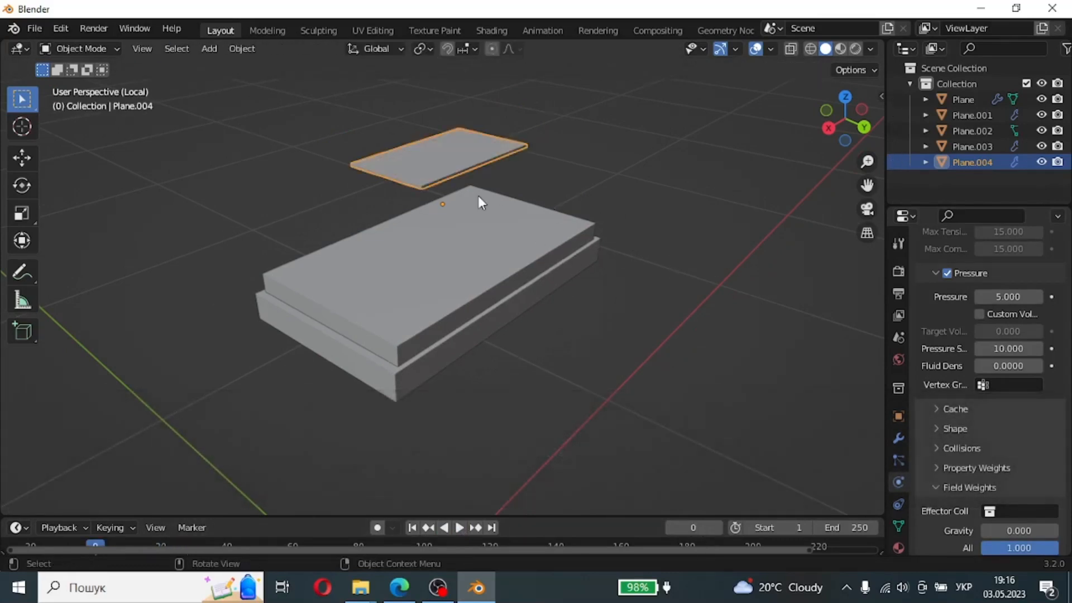
Step: Play the simulation to frame 18 and apply the inflated pillow's Cloth modifier
{"action": "left_click", "coordinate": [458, 527]}
{"action": "scroll", "coordinate": [1033, 290], "scroll_direction": "up", "scroll_amount": 15}
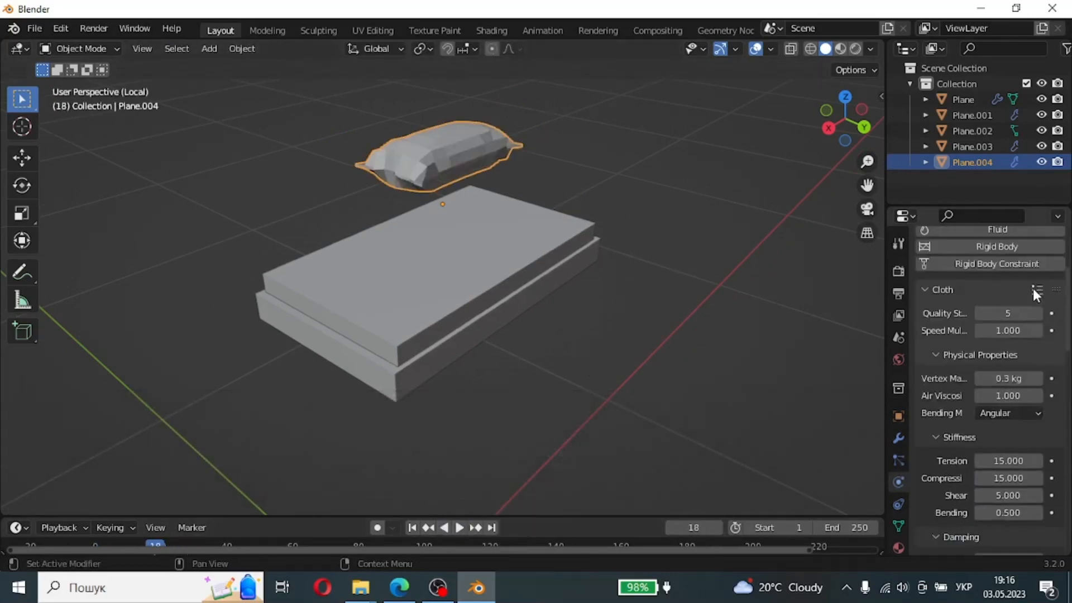
{"action": "left_click", "coordinate": [898, 438]}
{"action": "left_click", "coordinate": [1018, 296]}
{"action": "left_click", "coordinate": [978, 313]}
Step: Rotate the pillow about -27° around the X axis
{"action": "scroll", "coordinate": [495, 152], "scroll_direction": "up", "scroll_amount": 3}
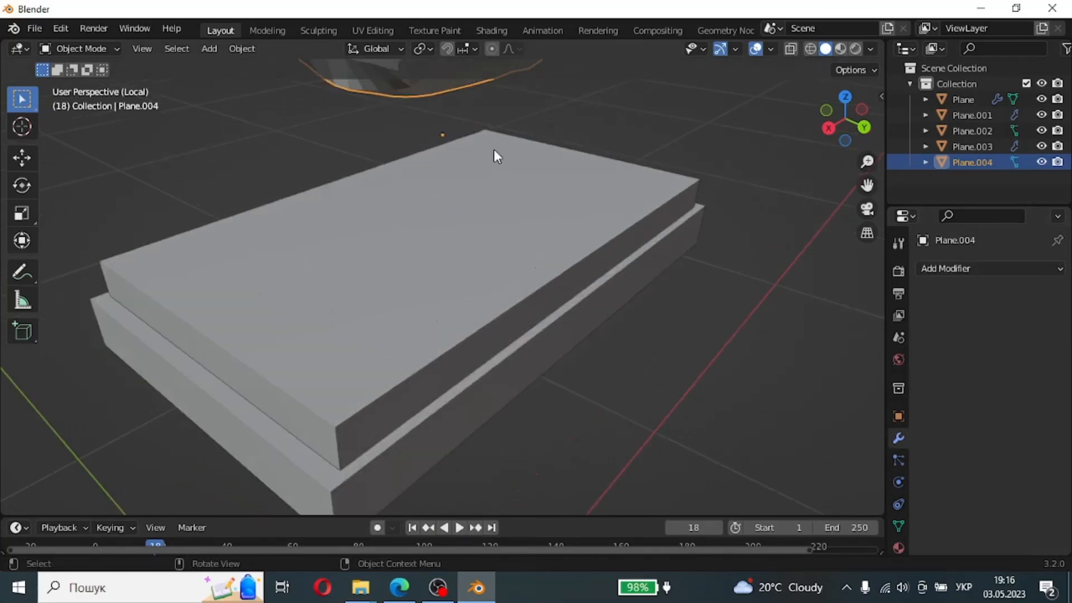
{"action": "scroll", "coordinate": [495, 152], "scroll_direction": "down", "scroll_amount": 5}
{"action": "middle_click_drag", "start_coordinate": [495, 152], "coordinate": [508, 188]}
{"action": "key", "text": "r"}
{"action": "key", "text": "x"}
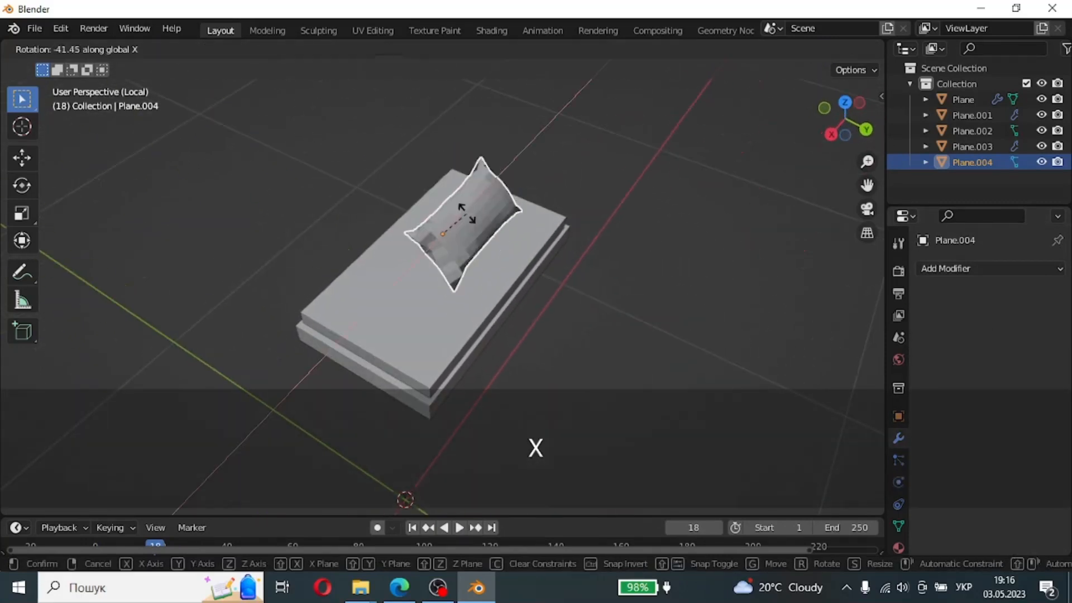
{"action": "left_click", "coordinate": [461, 206]}
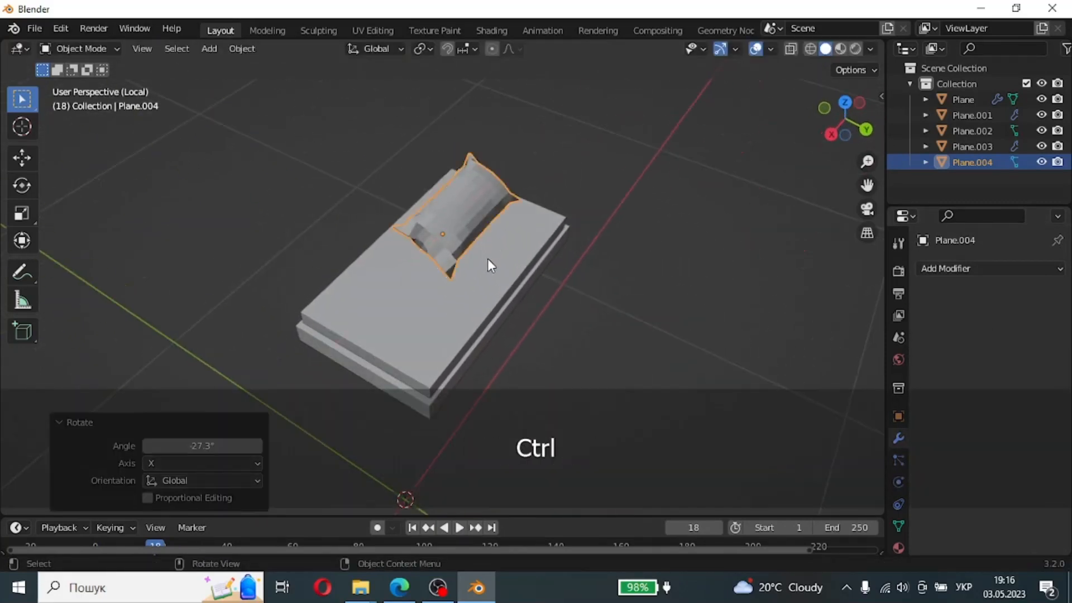
Step: Add a level 2 Subdivision Surface to the pillow and lower it about 0.11 m along Z onto the bed
{"action": "key", "text": "ctrl+2"}
{"action": "middle_click_drag", "start_coordinate": [488, 259], "coordinate": [485, 174]}
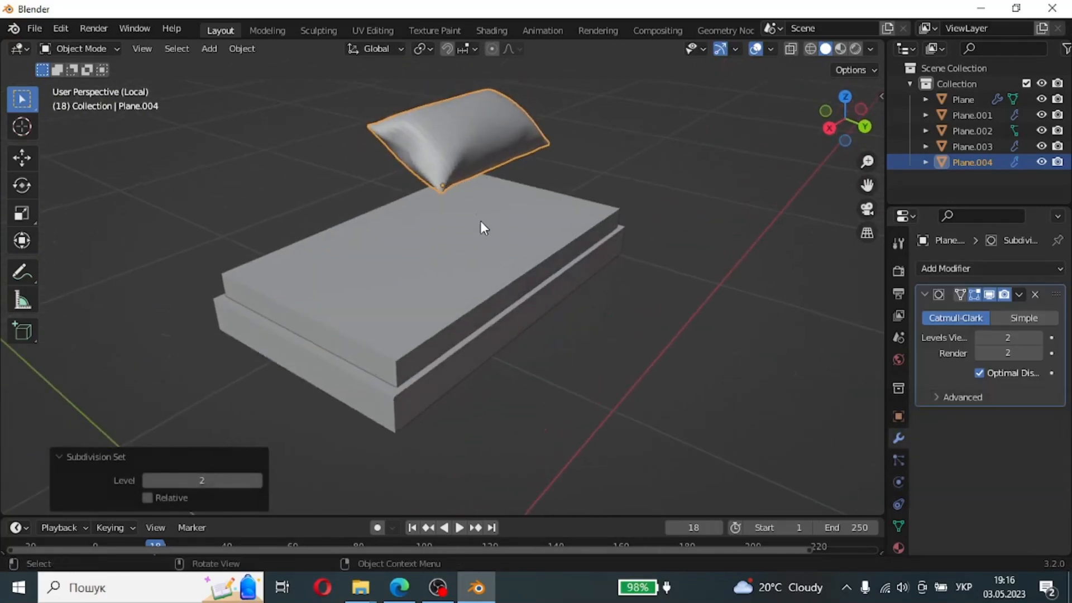
{"action": "key", "text": "g"}
{"action": "key", "text": "z"}
{"action": "left_click", "coordinate": [508, 302]}
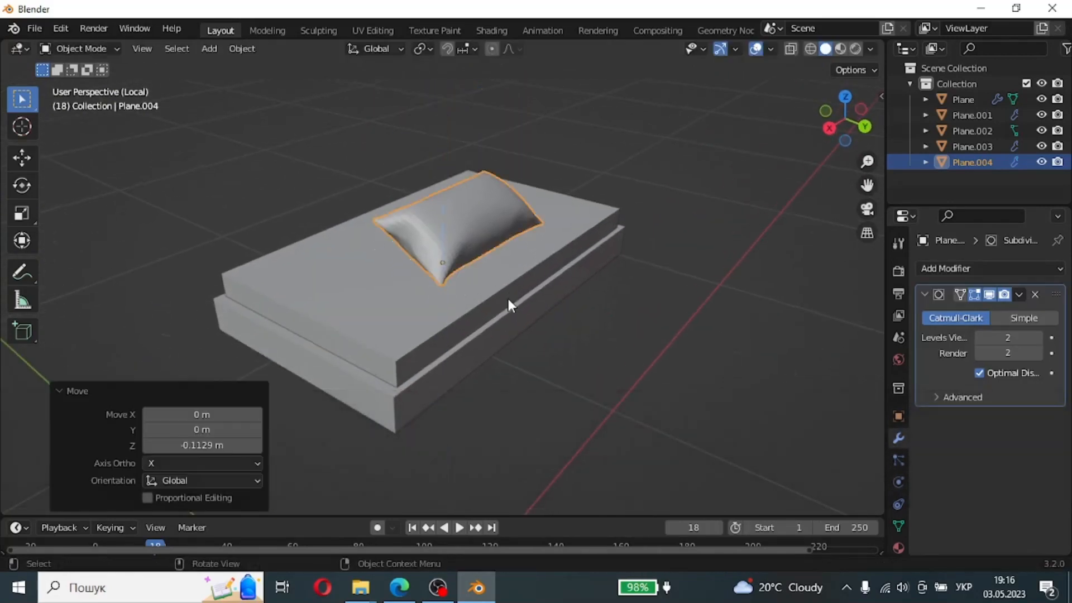
Step: Move the pillow about 0.19 m in the negative Y direction to the bed's edge
{"action": "middle_click_drag", "start_coordinate": [508, 299], "coordinate": [507, 249]}
{"action": "key", "text": "g"}
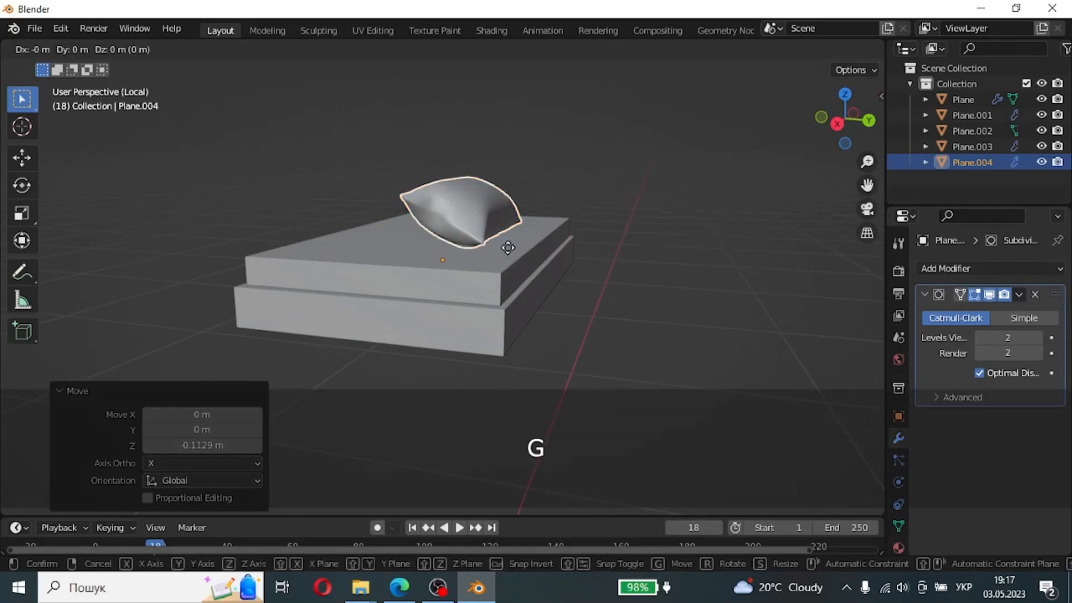
{"action": "key", "text": "y"}
{"action": "left_click", "coordinate": [390, 244]}
{"action": "middle_click_drag", "start_coordinate": [390, 244], "coordinate": [426, 331]}
Step: Duplicate the pillow in top view, narrow the copy along X and rotate it about -24°
{"action": "key", "text": "KP_7"}
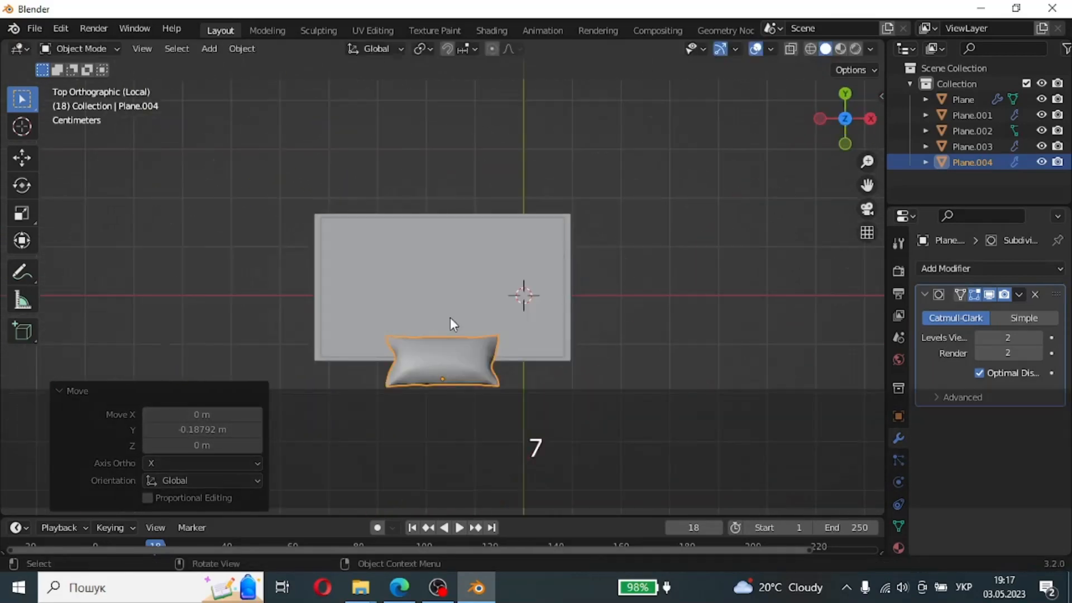
{"action": "key", "text": "shift+d"}
{"action": "left_click", "coordinate": [520, 265]}
{"action": "key", "text": "s"}
{"action": "key", "text": "x"}
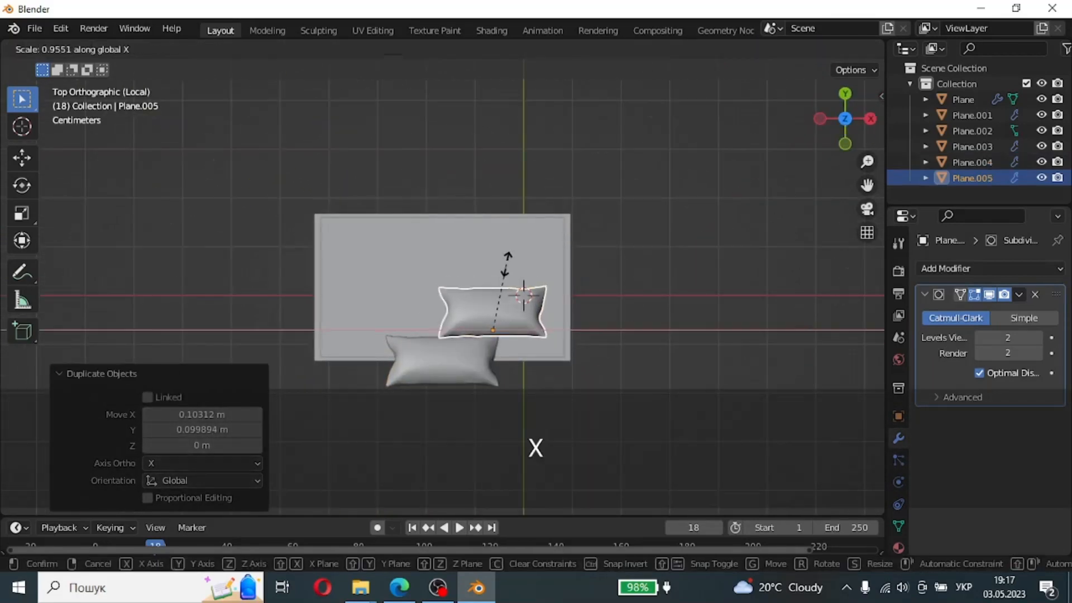
{"action": "left_click", "coordinate": [528, 293]}
{"action": "key", "text": "r"}
{"action": "left_click", "coordinate": [538, 260]}
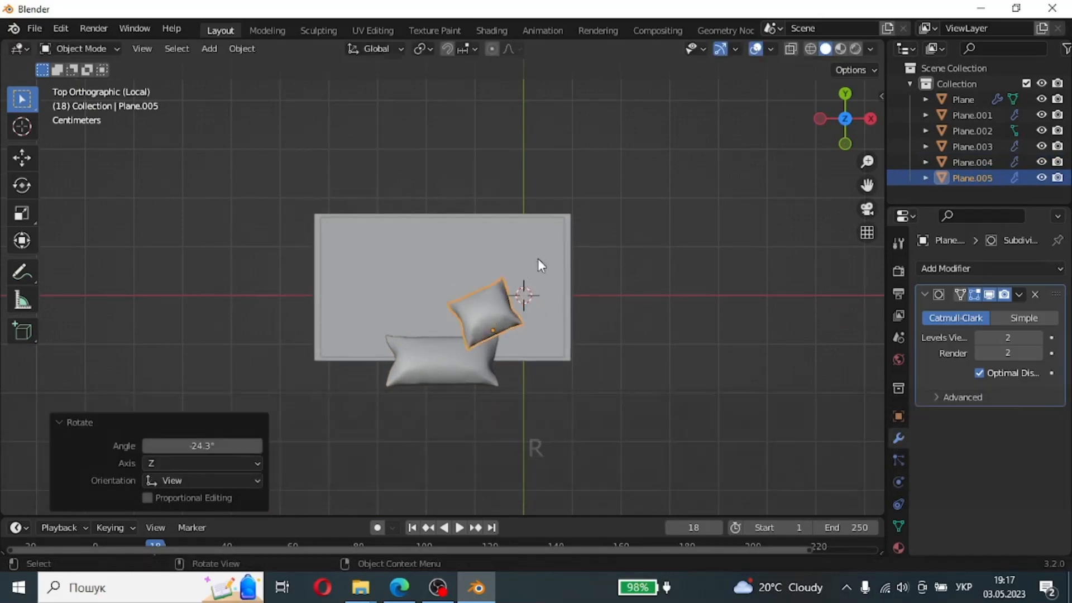
Step: Duplicate the small pillow and place the copy beside the other pillows
{"action": "key", "text": "shift+d"}
{"action": "left_click", "coordinate": [570, 290]}
{"action": "middle_click_drag", "start_coordinate": [570, 290], "coordinate": [400, 204]}
Step: Tilt the front small pillow freely, turn it about 9° in the view and raise it about 0.02 m along Z
{"action": "left_click", "coordinate": [394, 235]}
{"action": "scroll", "coordinate": [392, 236], "scroll_direction": "up", "scroll_amount": 4}
{"action": "key", "text": "r"}
{"action": "key", "text": "r"}
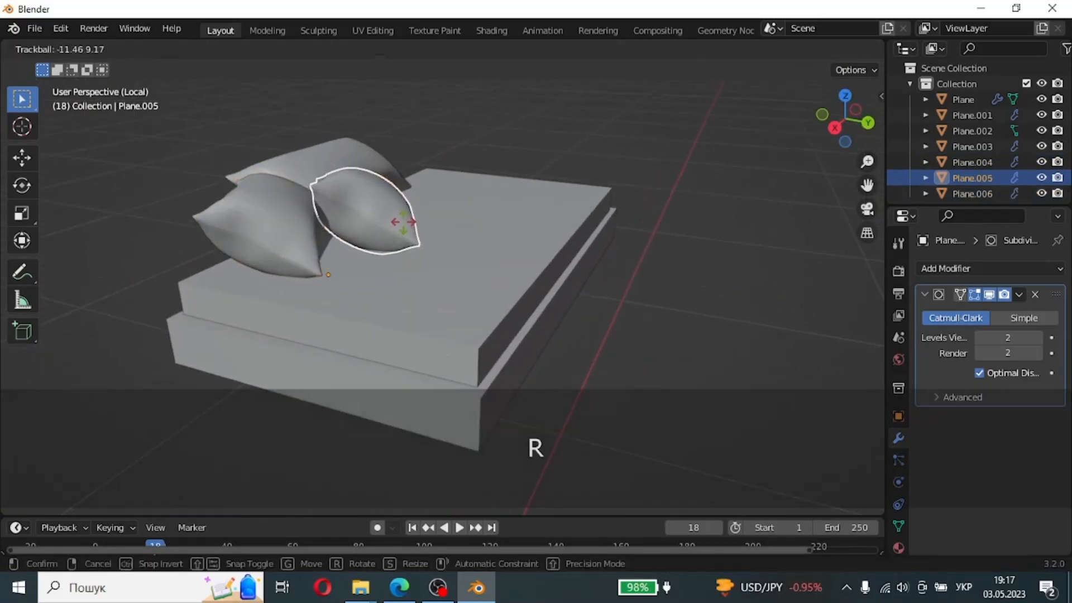
{"action": "key", "text": "r"}
{"action": "left_click", "coordinate": [399, 230]}
{"action": "key", "text": "g"}
{"action": "key", "text": "z"}
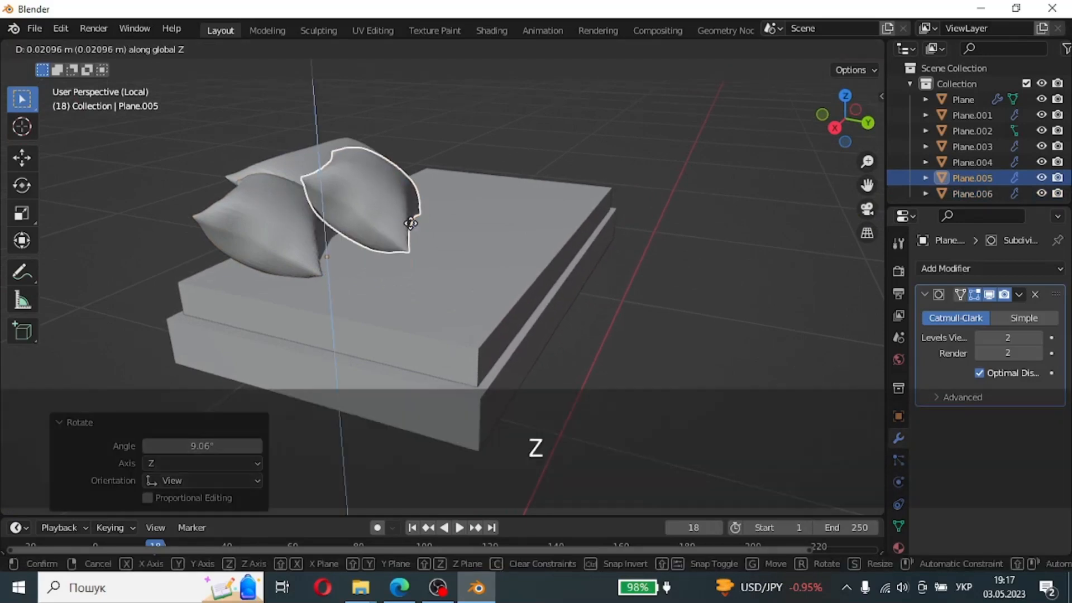
{"action": "left_click", "coordinate": [410, 225]}
Step: Add a level 2 Subdivision Surface to the mattress slab and insert loop cuts close to both short ends
{"action": "scroll", "coordinate": [411, 224], "scroll_direction": "down", "scroll_amount": 3}
{"action": "middle_click_drag", "start_coordinate": [410, 224], "coordinate": [464, 224]}
{"action": "left_click", "coordinate": [483, 278]}
{"action": "key", "text": "ctrl+2"}
{"action": "key", "text": "Tab"}
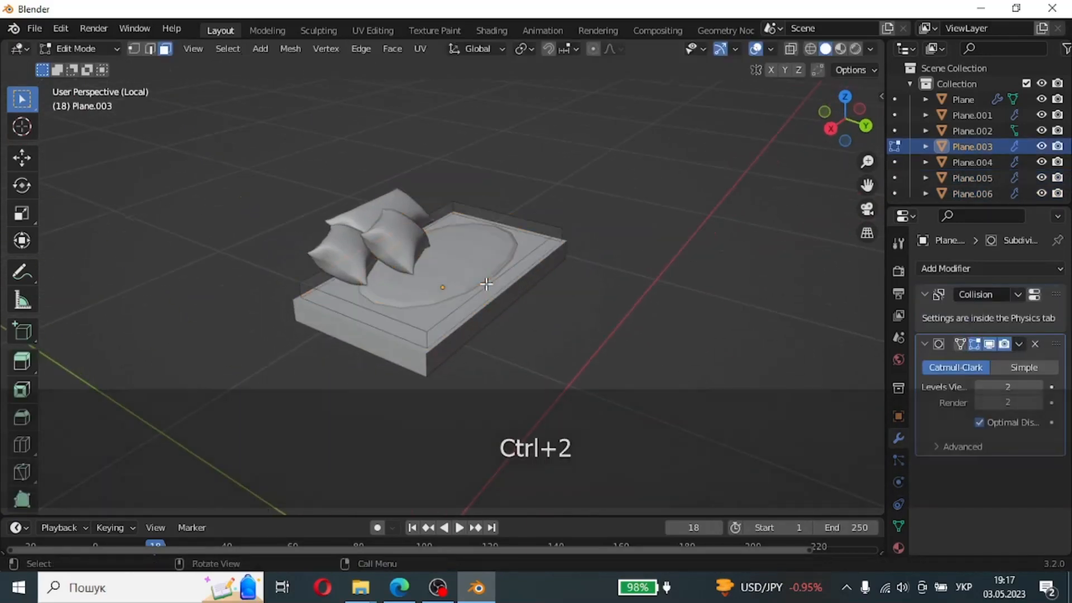
{"action": "key", "text": "ctrl+r"}
{"action": "left_click", "coordinate": [485, 278]}
{"action": "left_click", "coordinate": [527, 240]}
{"action": "key", "text": "ctrl+r"}
{"action": "left_click", "coordinate": [481, 279]}
{"action": "left_click", "coordinate": [448, 310]}
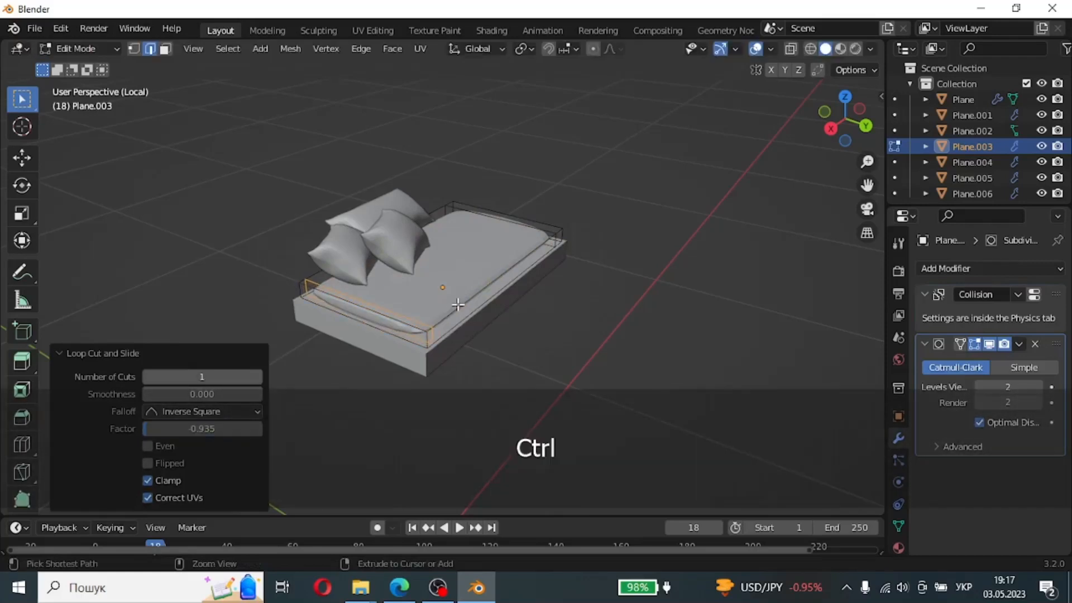
Step: Insert loop cuts close to both long sides of the mattress and return to Object Mode
{"action": "key", "text": "ctrl+r"}
{"action": "left_click", "coordinate": [403, 307]}
{"action": "left_click", "coordinate": [449, 323]}
{"action": "key", "text": "ctrl+r"}
{"action": "left_click", "coordinate": [381, 299]}
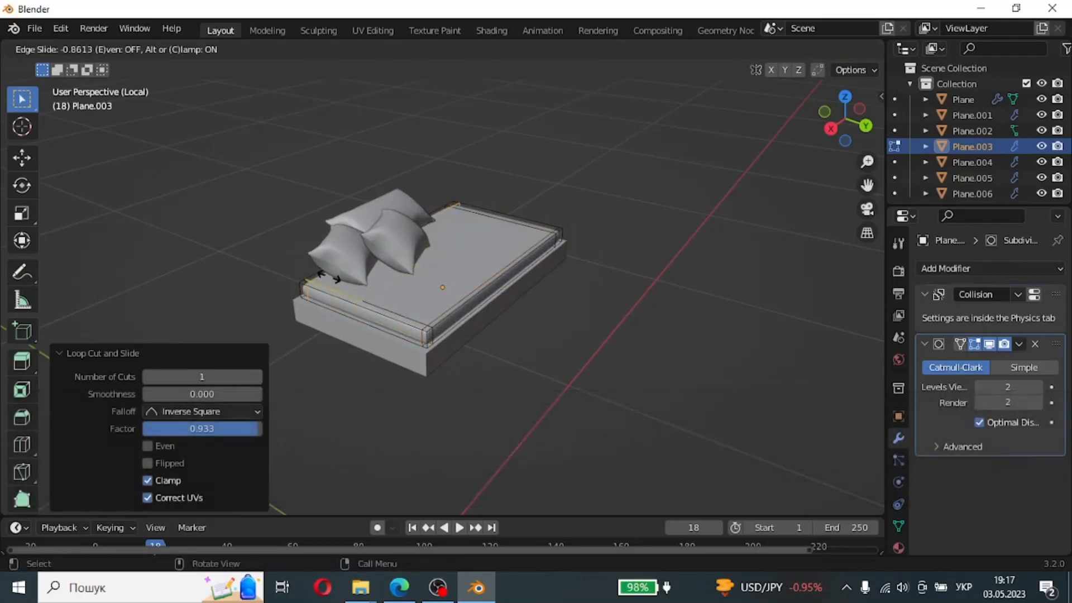
{"action": "key", "text": "Tab"}
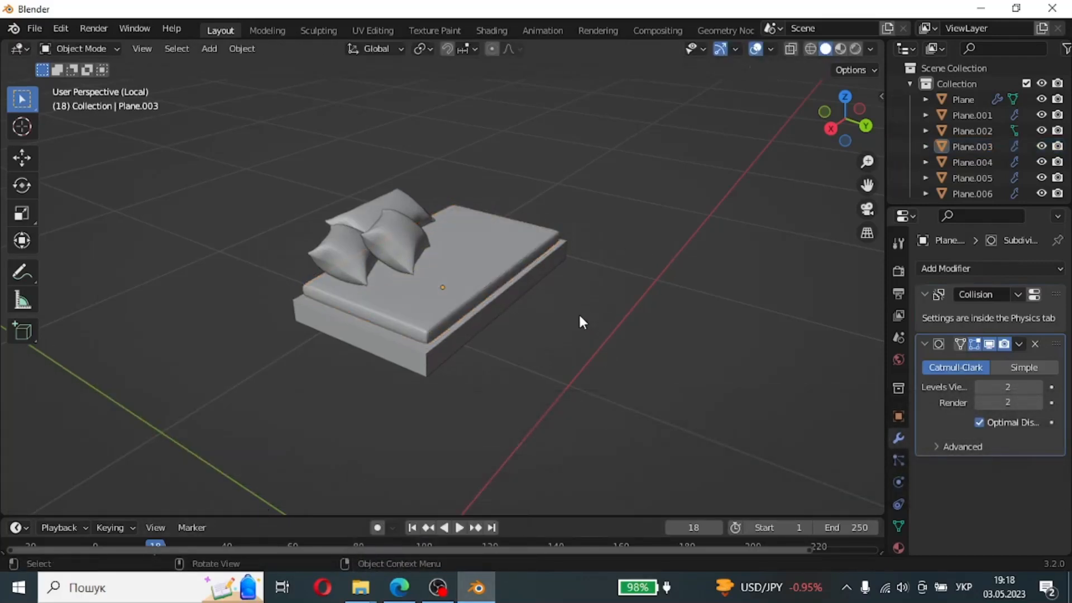
{"action": "left_click", "coordinate": [438, 587]}
{"action": "left_click", "coordinate": [476, 587]}
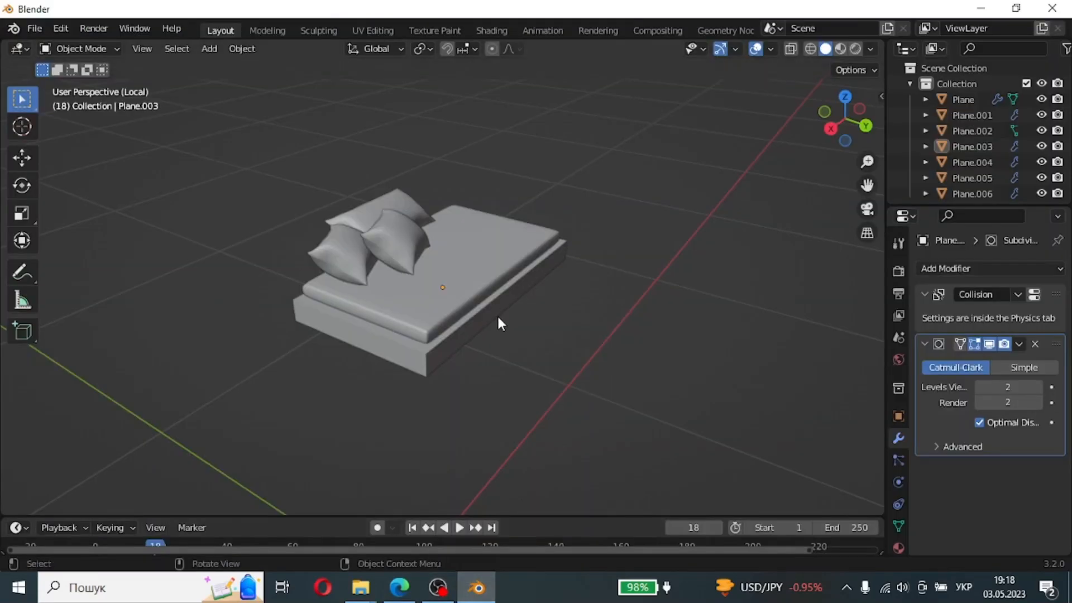
Step: Duplicate the bed base's top face in place, separate it into its own object and select that object
{"action": "left_click", "coordinate": [460, 287]}
{"action": "key", "text": "Tab"}
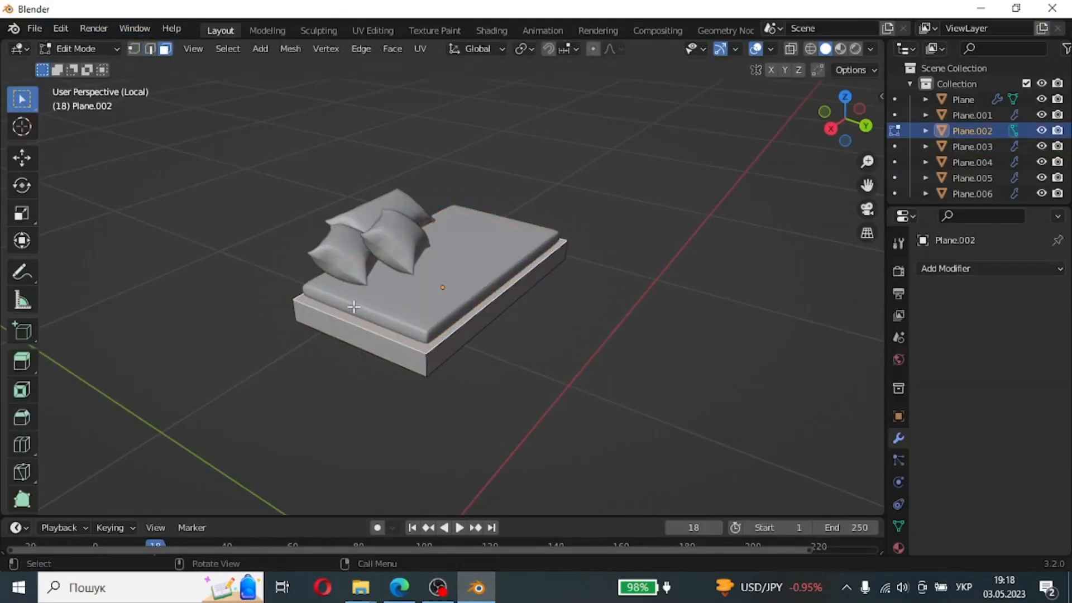
{"action": "key", "text": "shift+d"}
{"action": "right_click", "coordinate": [565, 203]}
{"action": "key", "text": "p"}
{"action": "left_click", "coordinate": [540, 217]}
{"action": "key", "text": "Tab"}
{"action": "left_click", "coordinate": [363, 326]}
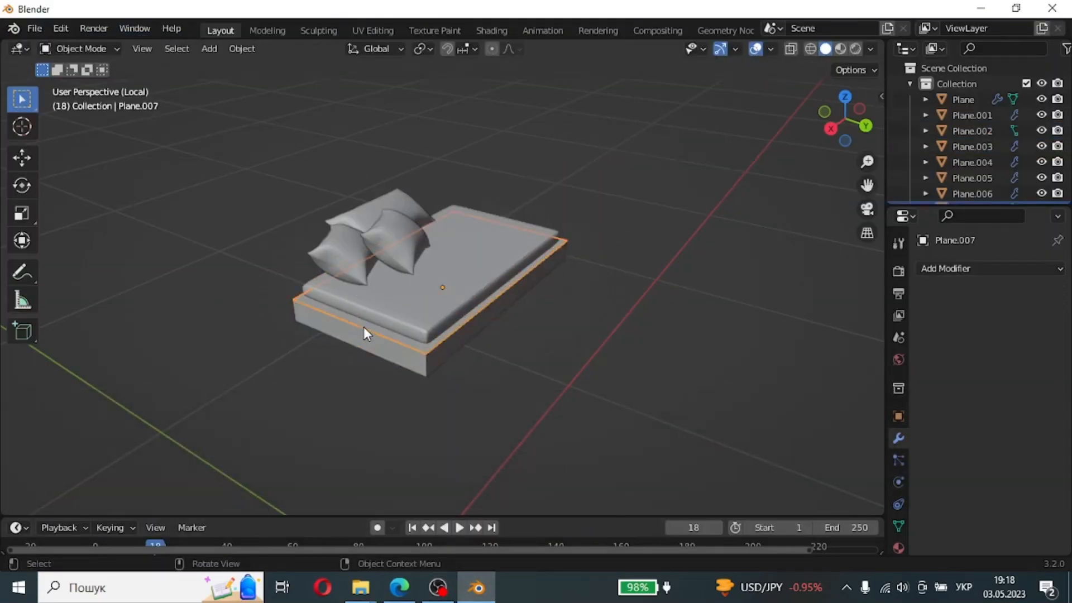
Step: Raise the separated sheet along Z well above the pillows
{"action": "key", "text": "g"}
{"action": "key", "text": "z"}
{"action": "left_click", "coordinate": [366, 177]}
Step: Subdivide the whole raised sheet with 10 cuts, then subdivide it again with 1 cut
{"action": "key", "text": "Tab"}
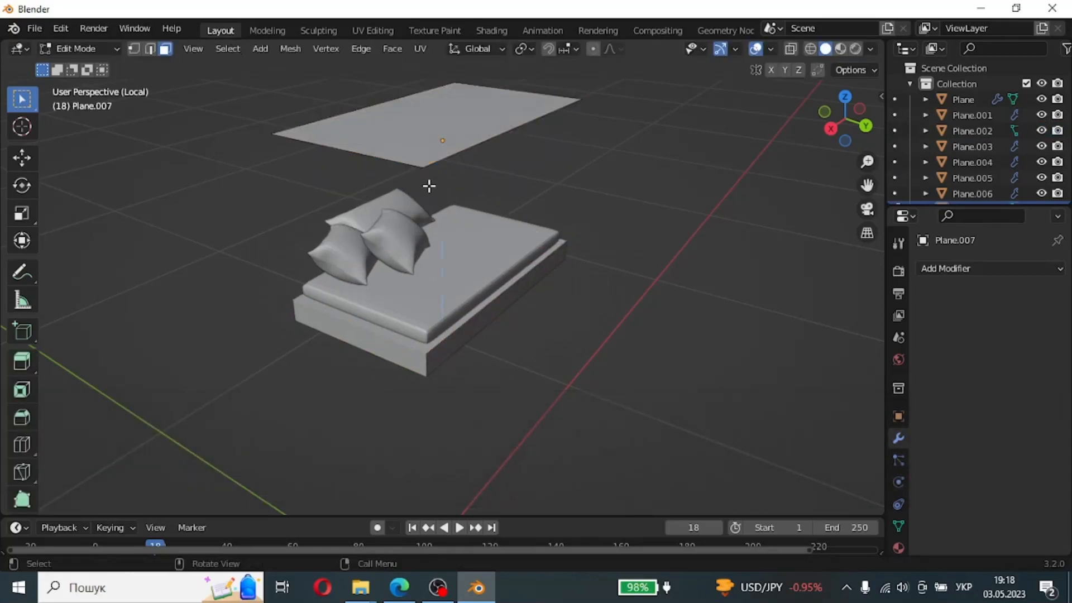
{"action": "right_click", "coordinate": [433, 140]}
{"action": "key", "text": "a"}
{"action": "right_click", "coordinate": [424, 129]}
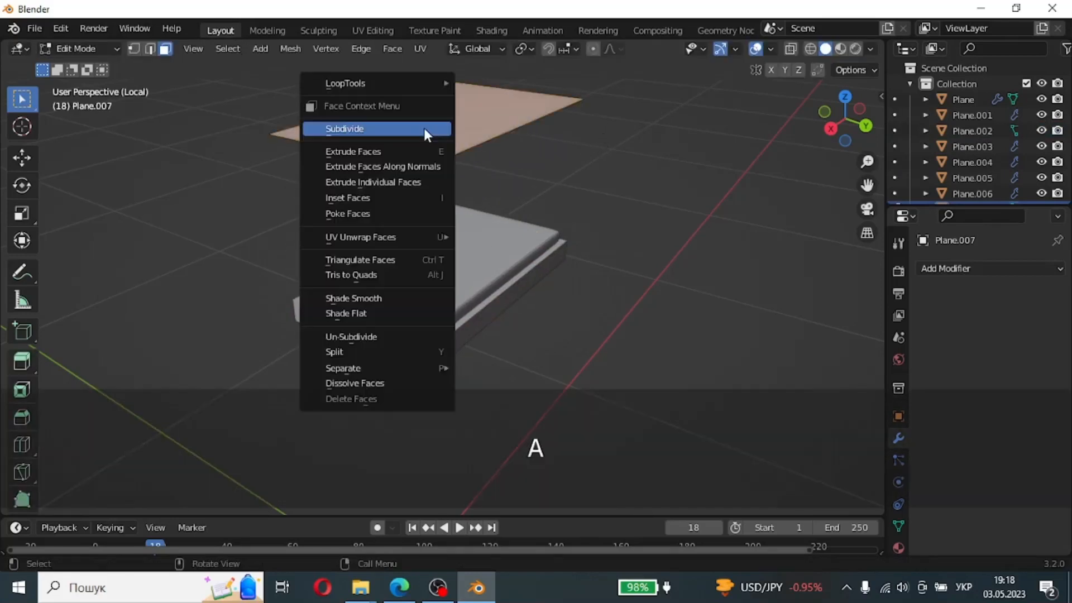
{"action": "left_click", "coordinate": [423, 130]}
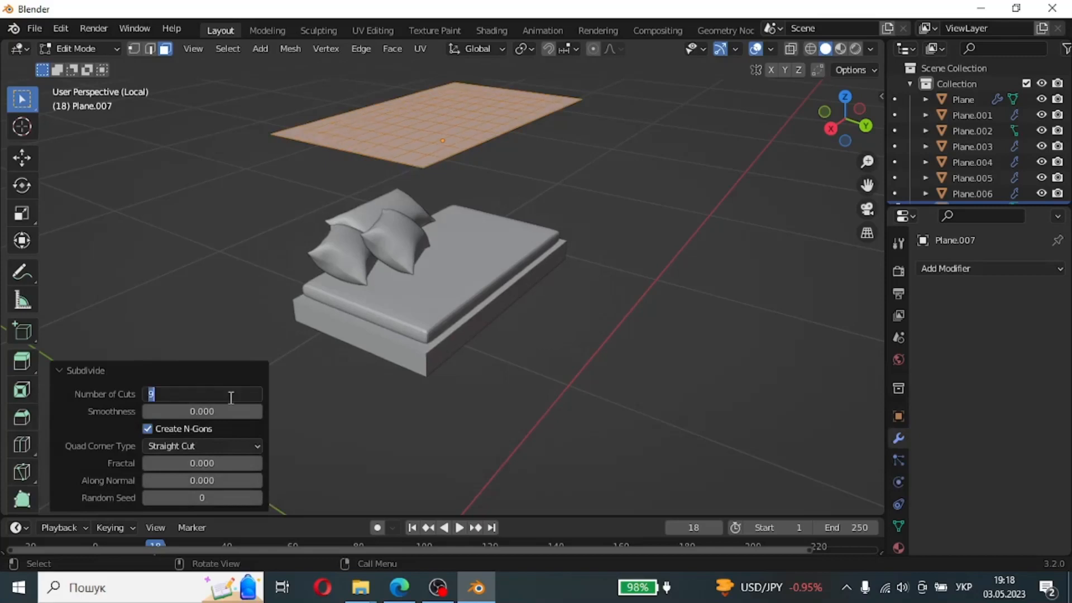
{"action": "type", "text": "10"}
{"action": "key", "text": "Return"}
{"action": "right_click", "coordinate": [475, 115]}
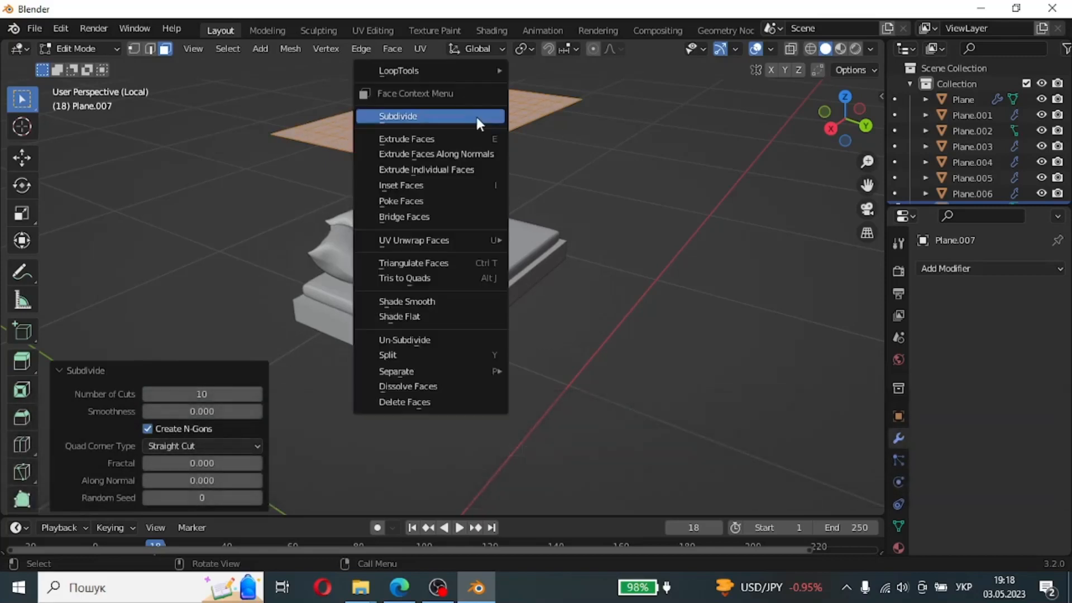
{"action": "left_click", "coordinate": [476, 115]}
Step: Extrude the subdivided sheet about 0.004 m along Z to give it thickness and return to Object Mode
{"action": "key", "text": "g"}
{"action": "key", "text": "z"}
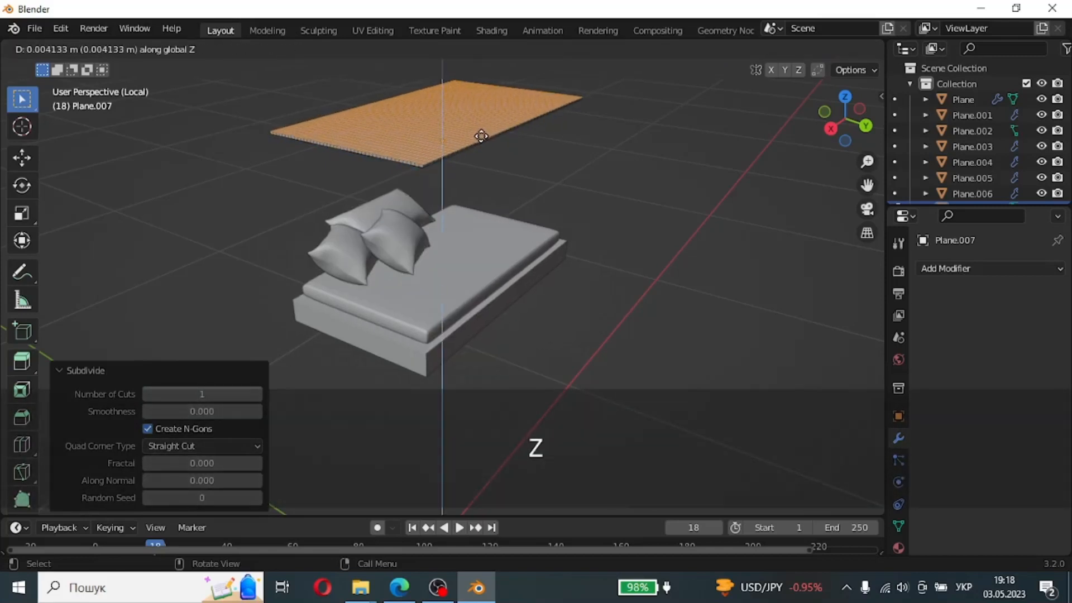
{"action": "left_click", "coordinate": [481, 136]}
{"action": "key", "text": "Tab"}
Step: Add Cloth physics to the raised sheet with Air Viscosity 2, Pressure enabled and Pressure Scale 5
{"action": "left_click", "coordinate": [898, 503]}
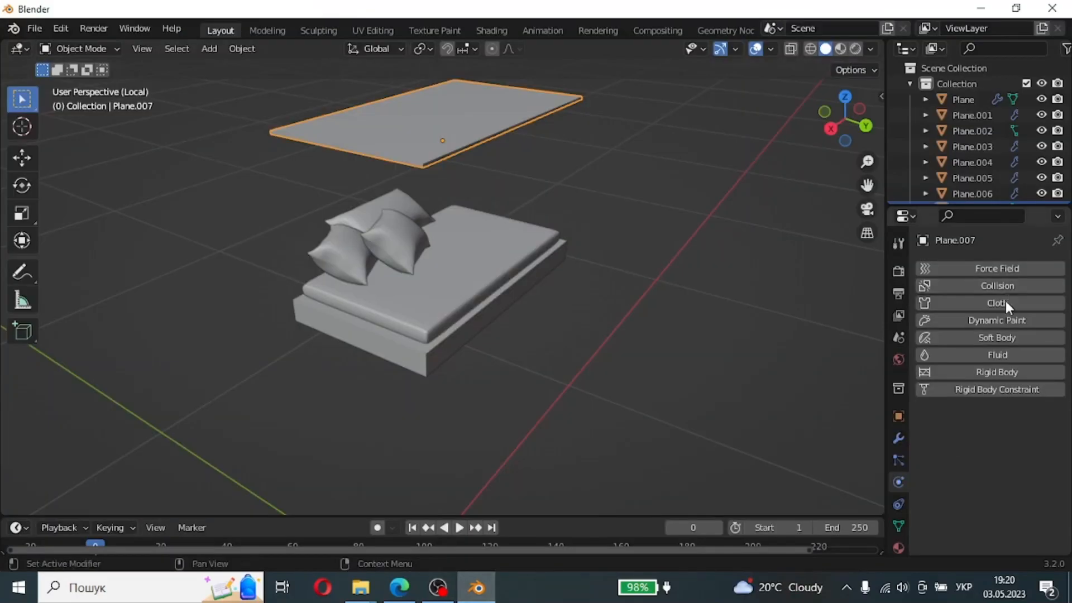
{"action": "left_click", "coordinate": [1006, 302]}
{"action": "scroll", "coordinate": [1000, 472], "scroll_direction": "down", "scroll_amount": 3}
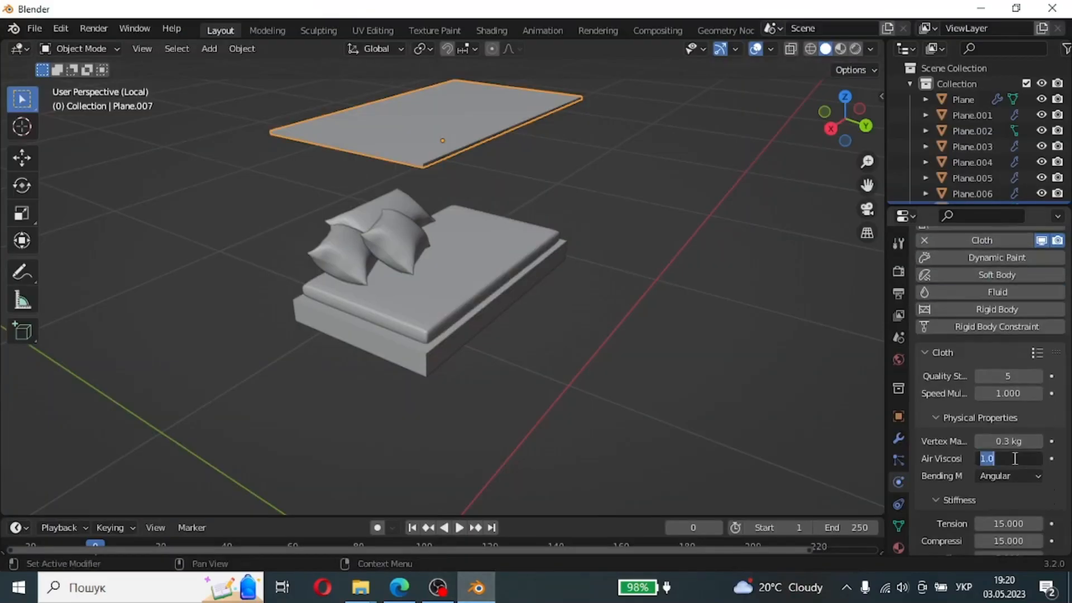
{"action": "scroll", "coordinate": [1033, 441], "scroll_direction": "down", "scroll_amount": 8}
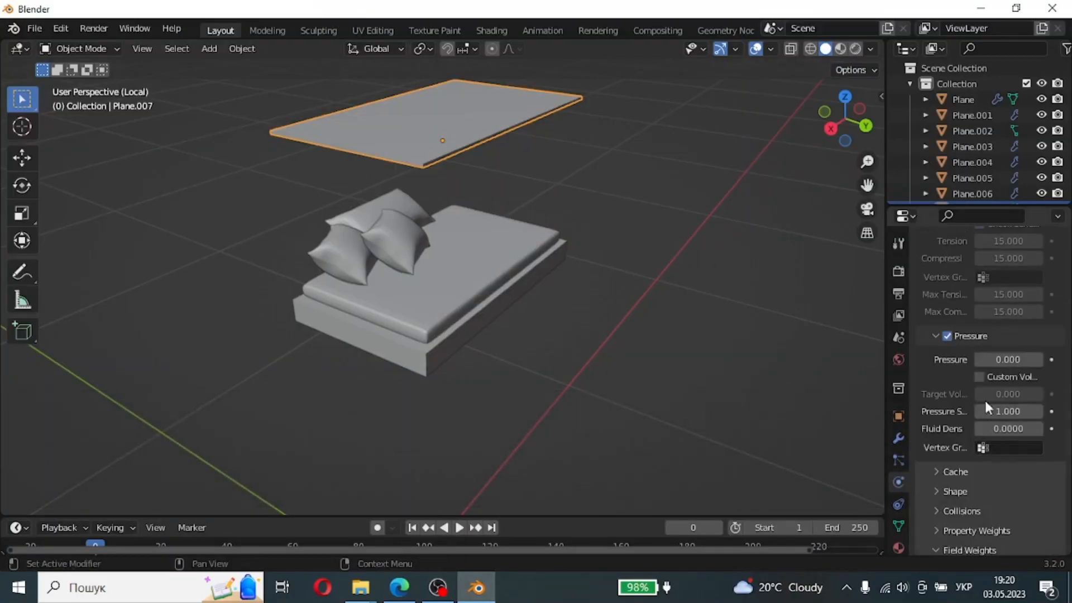
{"action": "left_click", "coordinate": [985, 407]}
{"action": "type", "text": "1.05"}
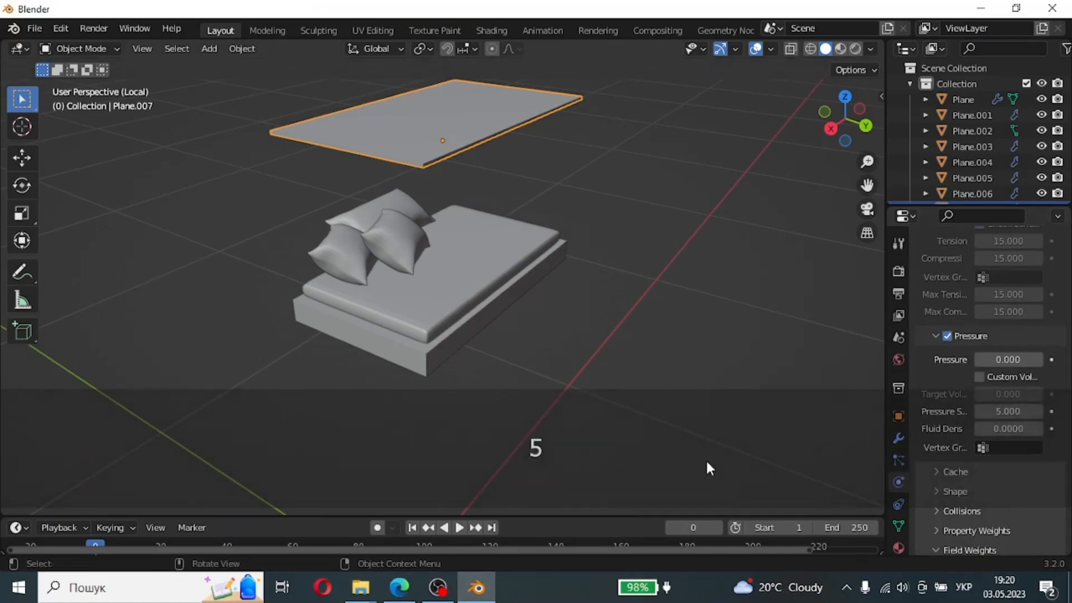
Step: Add Collision physics to the pillows on the bed and reselect the raised sheet
{"action": "left_click", "coordinate": [480, 273]}
{"action": "scroll", "coordinate": [1000, 332], "scroll_direction": "up", "scroll_amount": 6}
{"action": "left_click", "coordinate": [400, 241]}
{"action": "left_click", "coordinate": [989, 285]}
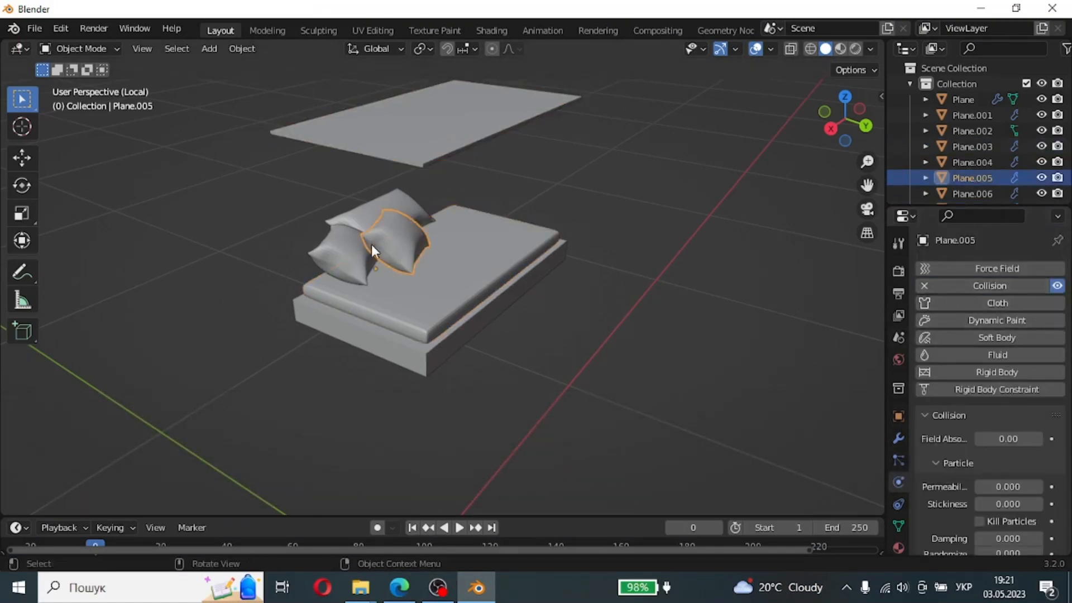
{"action": "left_click", "coordinate": [346, 254]}
{"action": "left_click", "coordinate": [1024, 288]}
{"action": "left_click", "coordinate": [428, 219]}
{"action": "left_click", "coordinate": [447, 131]}
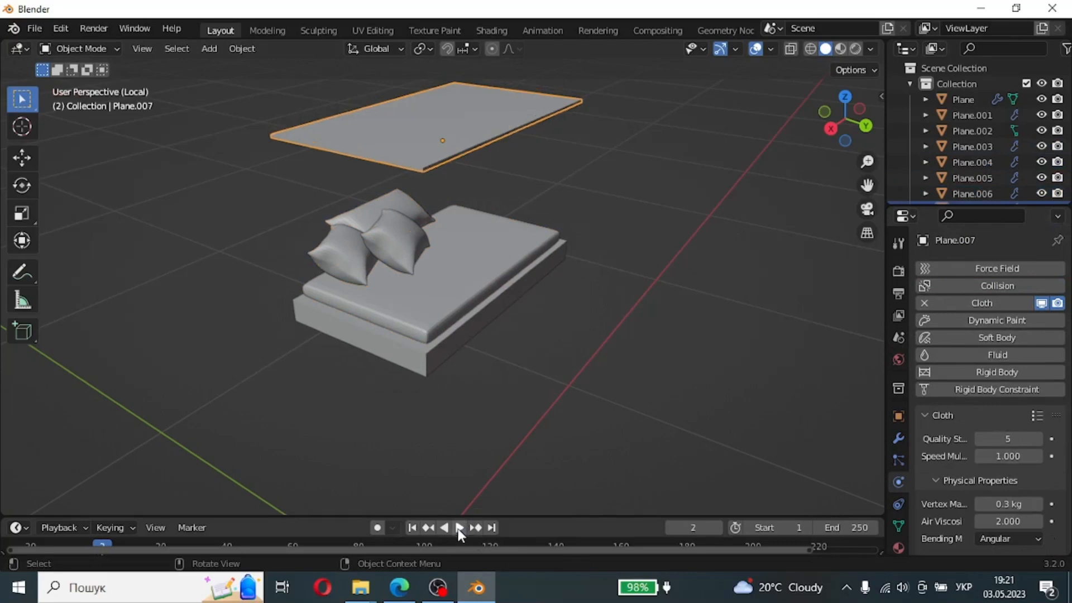
Step: Try the cloth simulation on the raised sheet and return the timeline to frame 0
{"action": "left_click", "coordinate": [459, 527]}
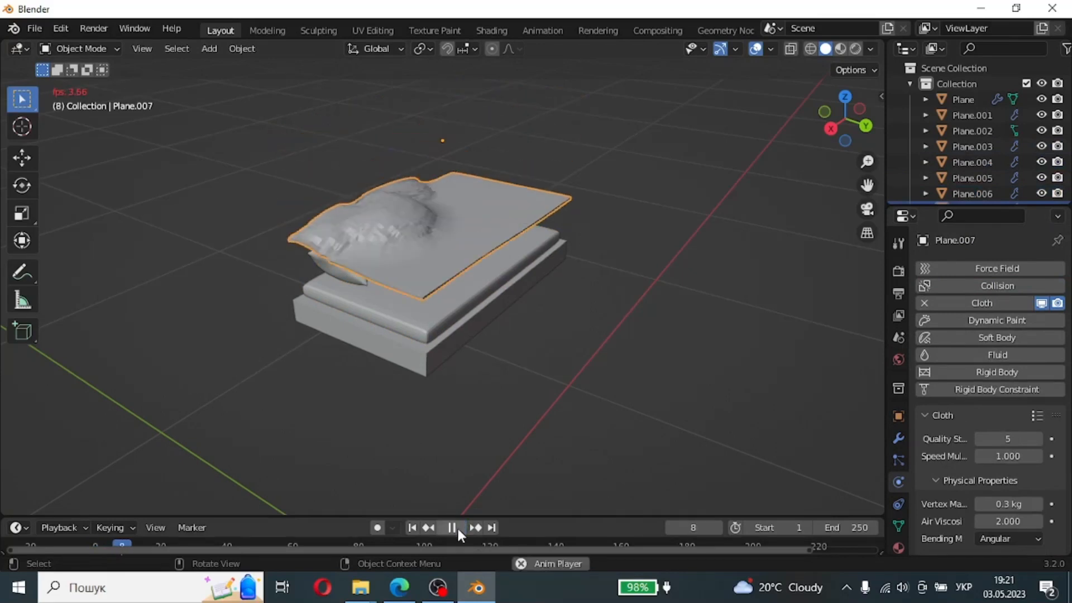
{"action": "left_click", "coordinate": [456, 527]}
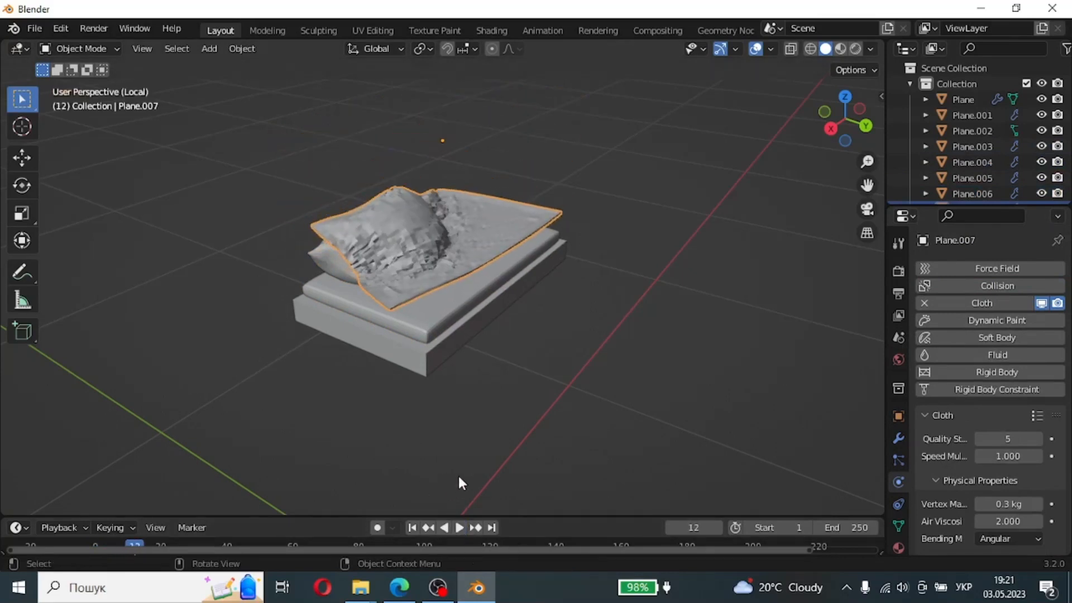
{"action": "double_click", "coordinate": [693, 528]}
{"action": "type", "text": "0"}
{"action": "key", "text": "Return"}
Step: Move the raised sheet about 0.059 m along Y and run the cloth simulation until it drapes over the mattress
{"action": "key", "text": "g"}
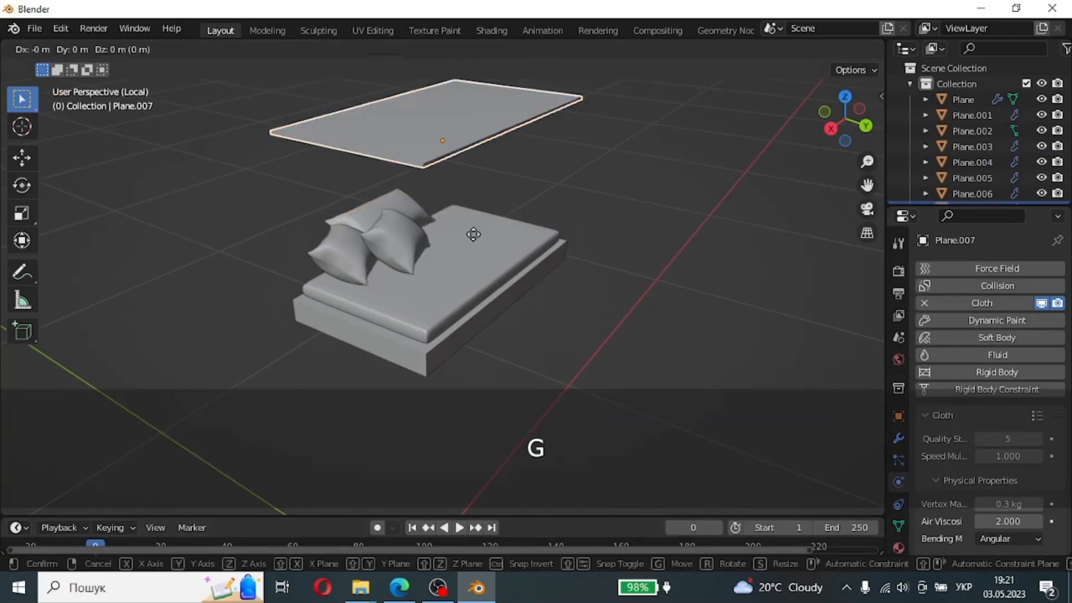
{"action": "left_click", "coordinate": [495, 258]}
{"action": "left_click", "coordinate": [457, 527]}
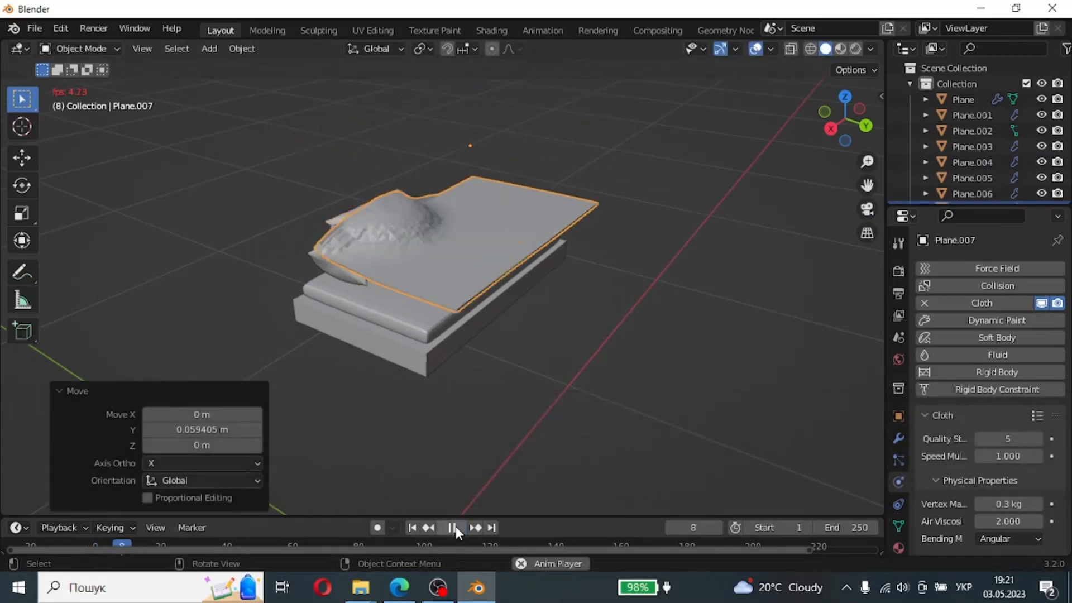
{"action": "left_click", "coordinate": [455, 527]}
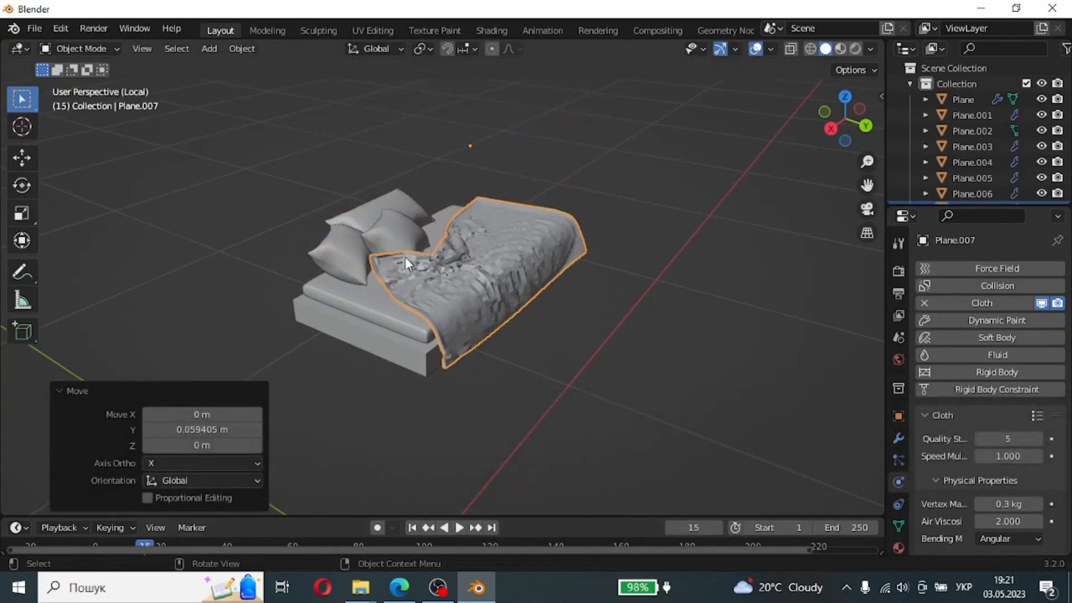
Step: Try a level 2 Subdivision Surface and a vertical move on the draped blanket, and undo the changes back to frame 0
{"action": "scroll", "coordinate": [404, 256], "scroll_direction": "up", "scroll_amount": 5}
{"action": "scroll", "coordinate": [443, 234], "scroll_direction": "down", "scroll_amount": 2}
{"action": "left_click", "coordinate": [894, 437]}
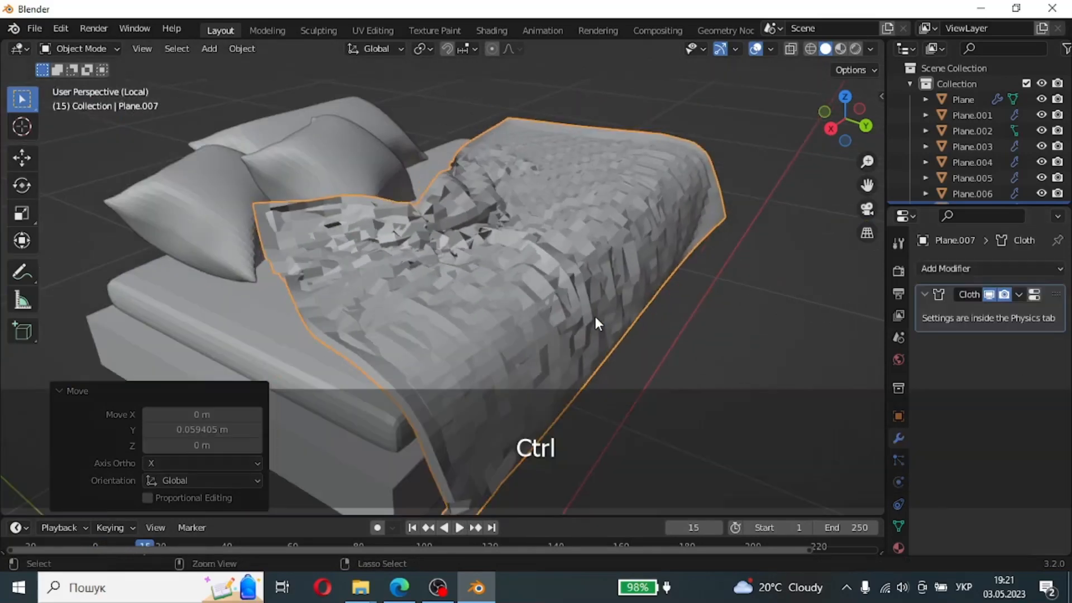
{"action": "key", "text": "ctrl+2"}
{"action": "middle_click_drag", "start_coordinate": [563, 301], "coordinate": [591, 297]}
{"action": "key", "text": "g"}
{"action": "key", "text": "z"}
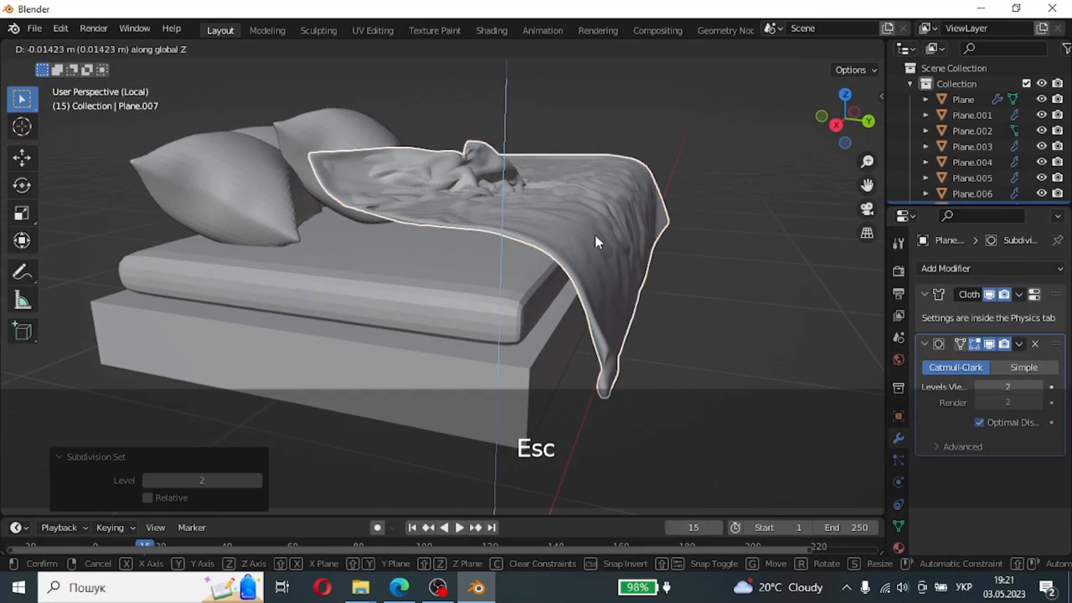
{"action": "key", "text": "Escape"}
{"action": "key", "text": "ctrl+z"}
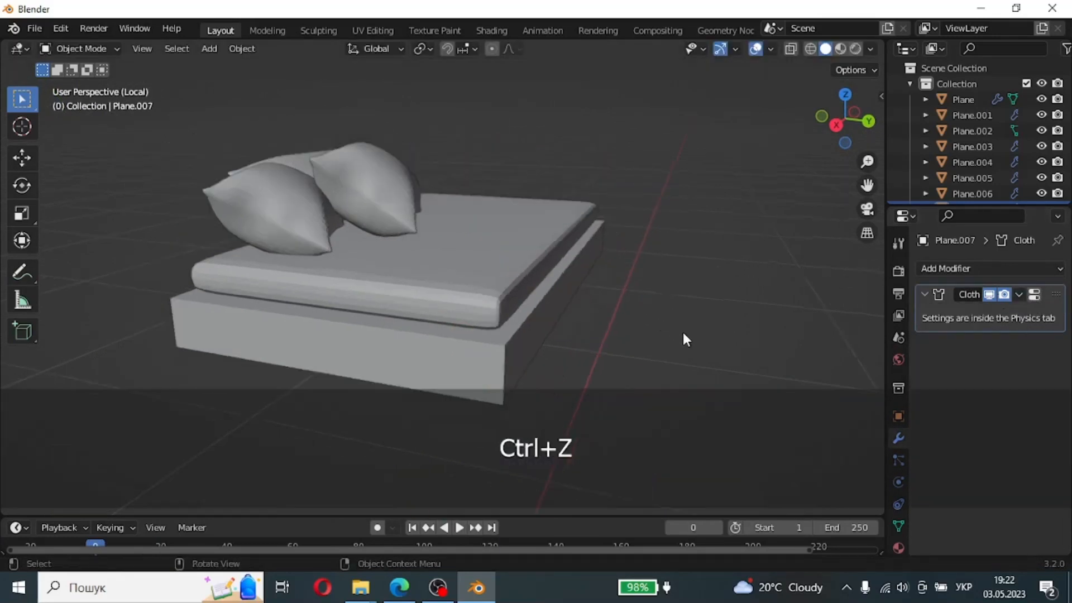
Step: Rerun the cloth simulation from frame 0 and stop it at frame 17 with the blanket draped over the bed
{"action": "scroll", "coordinate": [682, 332], "scroll_direction": "down", "scroll_amount": 4}
{"action": "left_click", "coordinate": [458, 525]}
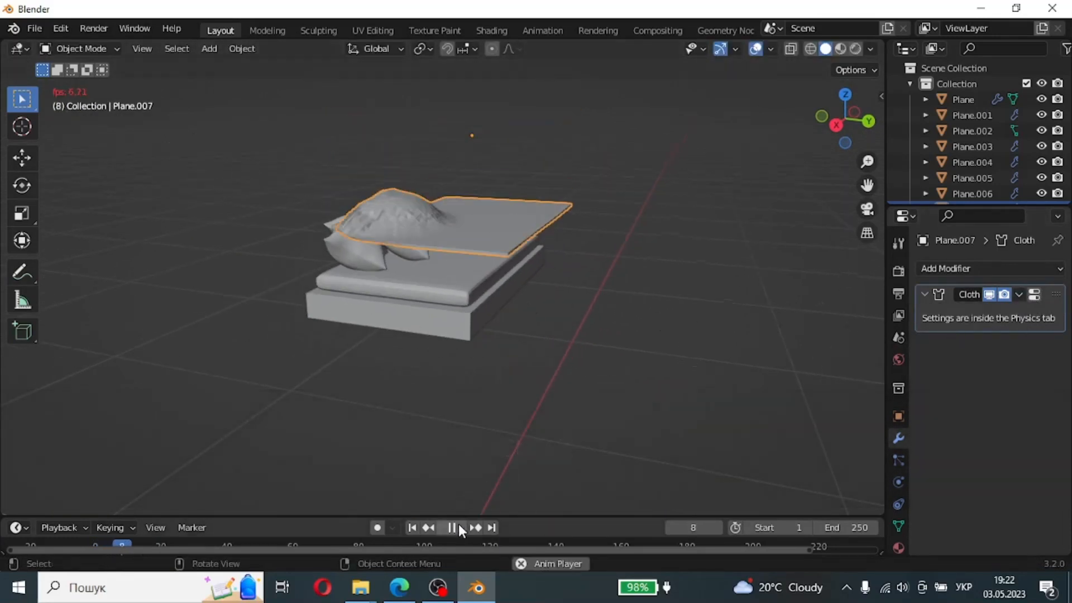
{"action": "left_click", "coordinate": [458, 527]}
{"action": "key", "text": "KP_Divide"}
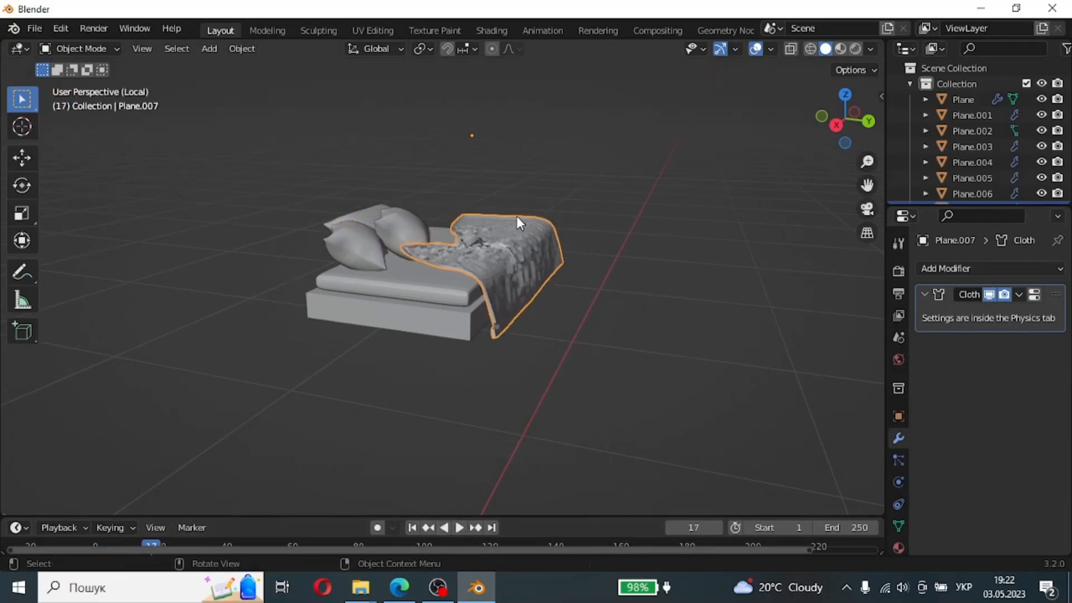
Step: Add a level 2 Subdivision Surface to the draped blanket and apply its Cloth modifier
{"action": "middle_click_drag", "start_coordinate": [521, 233], "coordinate": [517, 303]}
{"action": "key", "text": "ctrl+2"}
{"action": "left_click", "coordinate": [1019, 294]}
{"action": "left_click", "coordinate": [999, 311]}
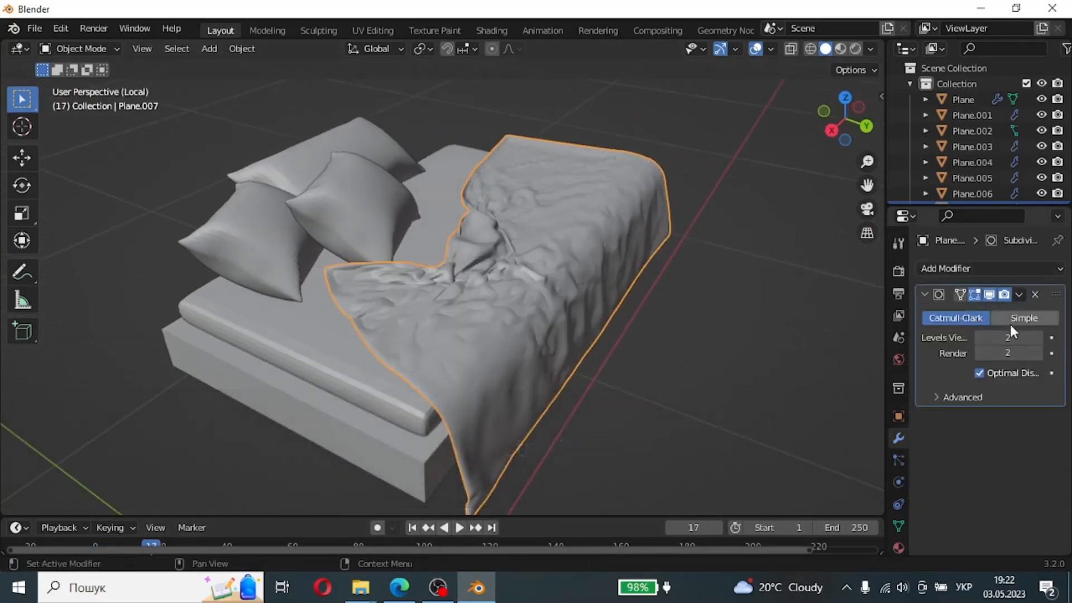
Step: Adjust the blanket's height along Z so that it rests on the mattress
{"action": "middle_click_drag", "start_coordinate": [614, 240], "coordinate": [571, 370]}
{"action": "key", "text": "g"}
{"action": "key", "text": "z"}
{"action": "left_click", "coordinate": [552, 290]}
{"action": "key", "text": "g"}
{"action": "key", "text": "z"}
{"action": "left_click", "coordinate": [623, 334]}
Step: Duplicate the bed base's geometry in place and separate the copy into its own object
{"action": "left_click", "coordinate": [683, 200]}
{"action": "middle_click_drag", "start_coordinate": [684, 202], "coordinate": [277, 339]}
{"action": "left_click", "coordinate": [280, 335]}
{"action": "key", "text": "Tab"}
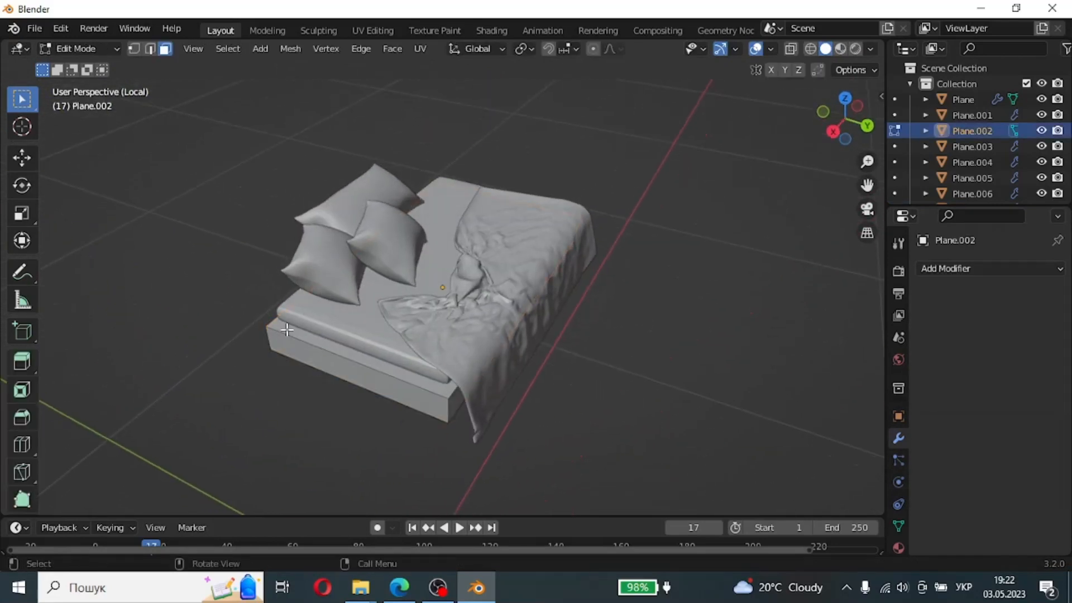
{"action": "key", "text": "a"}
{"action": "key", "text": "shift+d"}
{"action": "right_click", "coordinate": [612, 282]}
{"action": "key", "text": "p"}
{"action": "left_click", "coordinate": [579, 292]}
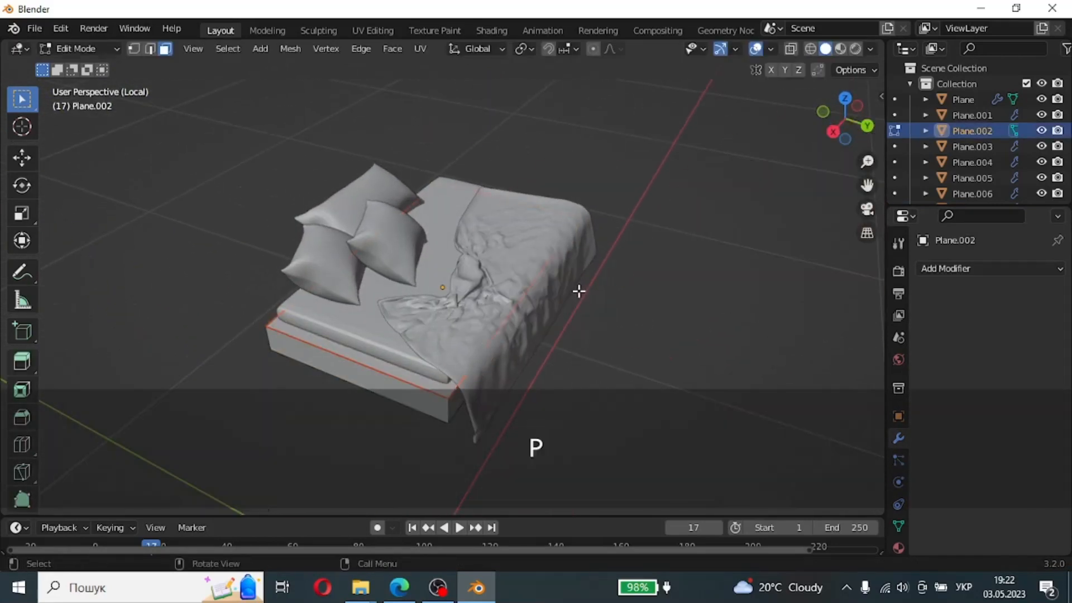
{"action": "key", "text": "Tab"}
Step: Scale the separated copy to about 0.086 and move it about 0.239 m in X and 0.134 m in Y to the base's corner
{"action": "left_click", "coordinate": [343, 351]}
{"action": "middle_click_drag", "start_coordinate": [342, 353], "coordinate": [390, 345]}
{"action": "key", "text": "7"}
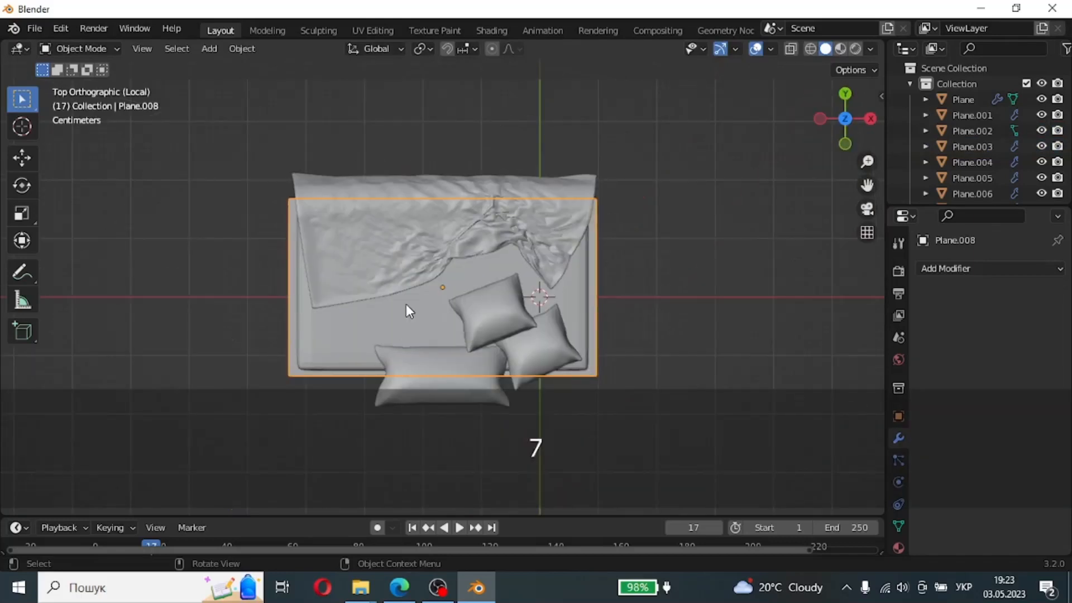
{"action": "key", "text": "s"}
{"action": "left_click", "coordinate": [450, 290]}
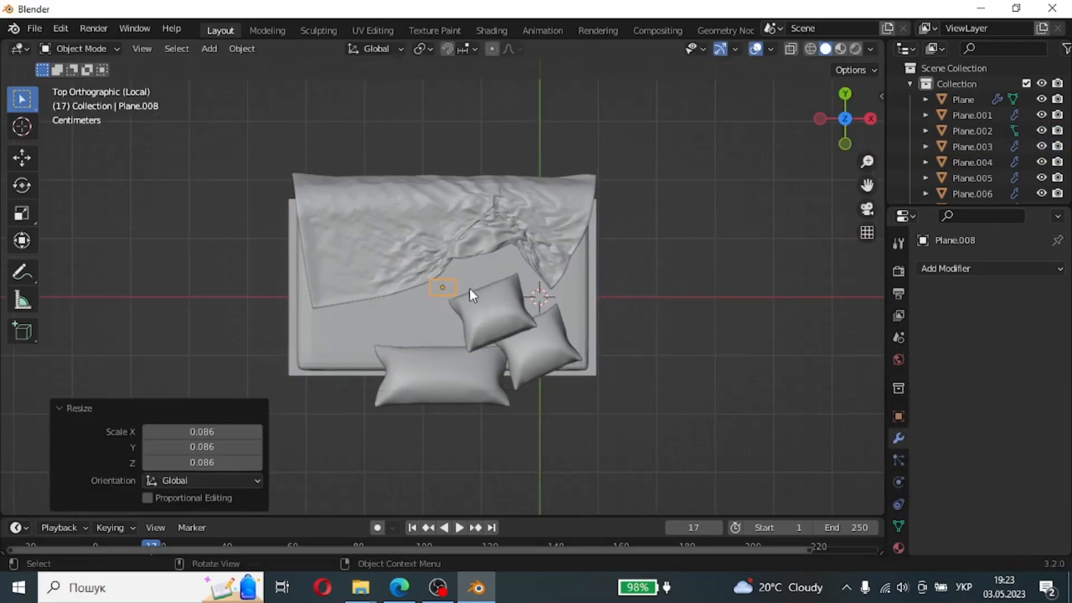
{"action": "key", "text": "g"}
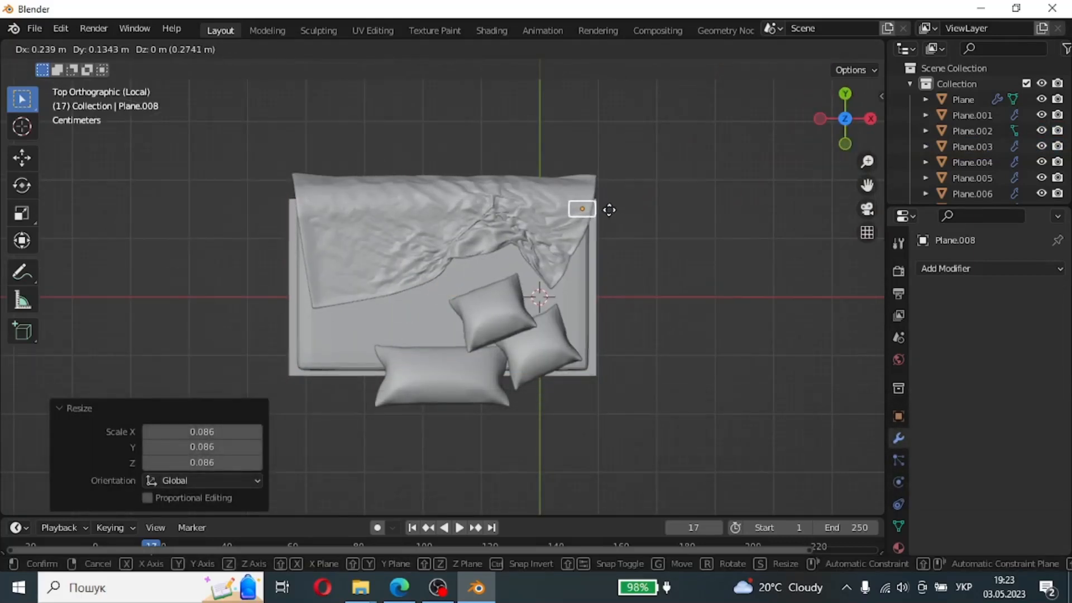
{"action": "left_click", "coordinate": [609, 210]}
Step: Scale the small copy along X only and reposition it at the corner of the bed base
{"action": "scroll", "coordinate": [609, 210], "scroll_direction": "up", "scroll_amount": 3}
{"action": "middle_click_drag", "start_coordinate": [583, 237], "coordinate": [310, 316], "text": "shift"}
{"action": "scroll", "coordinate": [310, 313], "scroll_direction": "up", "scroll_amount": 4}
{"action": "key", "text": "s"}
{"action": "key", "text": "x"}
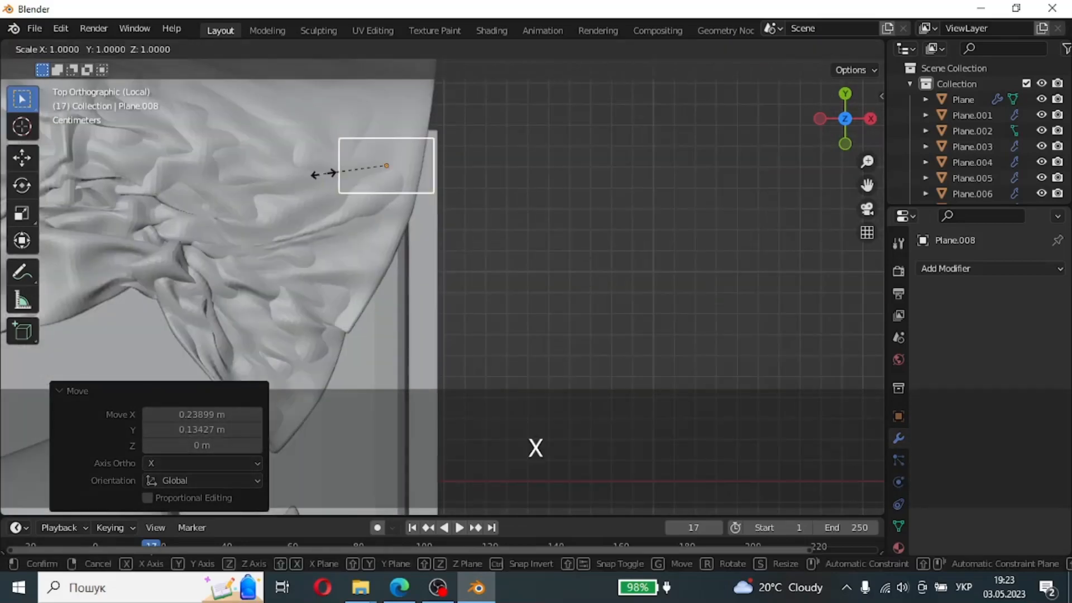
{"action": "left_click", "coordinate": [366, 168]}
{"action": "key", "text": "g"}
{"action": "left_click", "coordinate": [383, 168]}
Step: Extrude the small copy about 0.309 m upward to form a corner post
{"action": "key", "text": "Tab"}
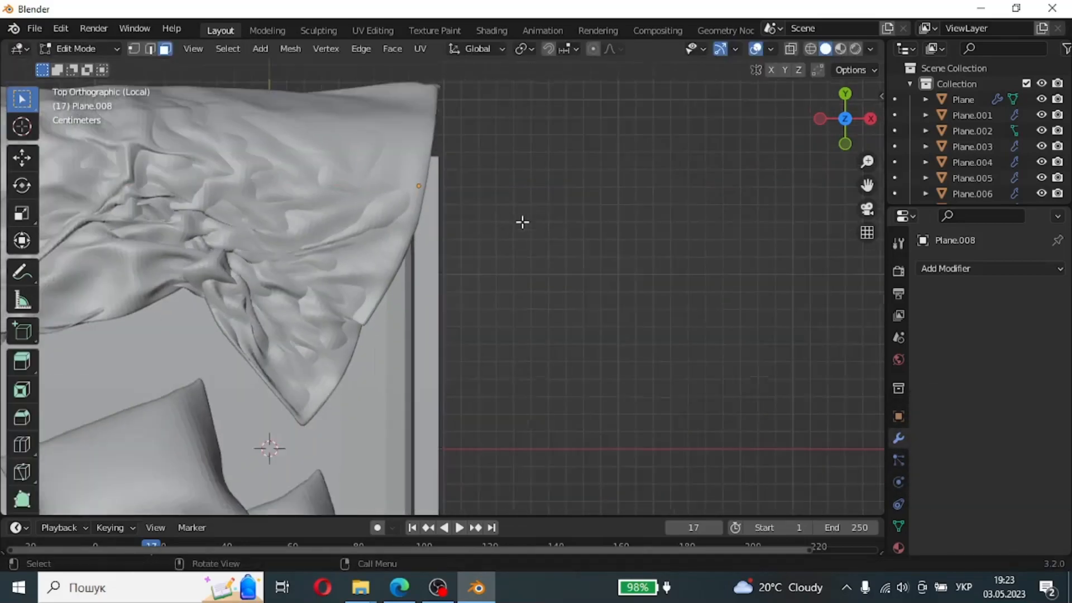
{"action": "middle_click_drag", "start_coordinate": [522, 220], "coordinate": [254, 115]}
{"action": "key", "text": "e"}
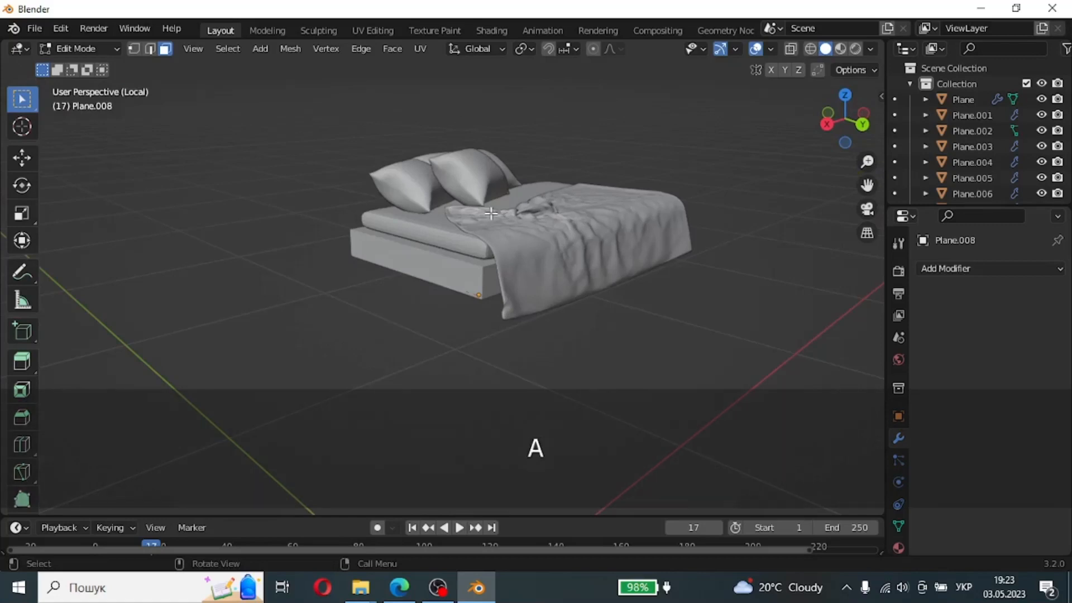
{"action": "left_click", "coordinate": [610, 419]}
{"action": "scroll", "coordinate": [589, 385], "scroll_direction": "down", "scroll_amount": 3}
{"action": "scroll", "coordinate": [578, 372], "scroll_direction": "up", "scroll_amount": 1}
{"action": "key", "text": "Caps_Lock"}
{"action": "key", "text": "Caps_Lock"}
{"action": "middle_click_drag", "start_coordinate": [552, 310], "coordinate": [529, 369], "text": "shift"}
{"action": "scroll", "coordinate": [529, 369], "scroll_direction": "up", "scroll_amount": 2}
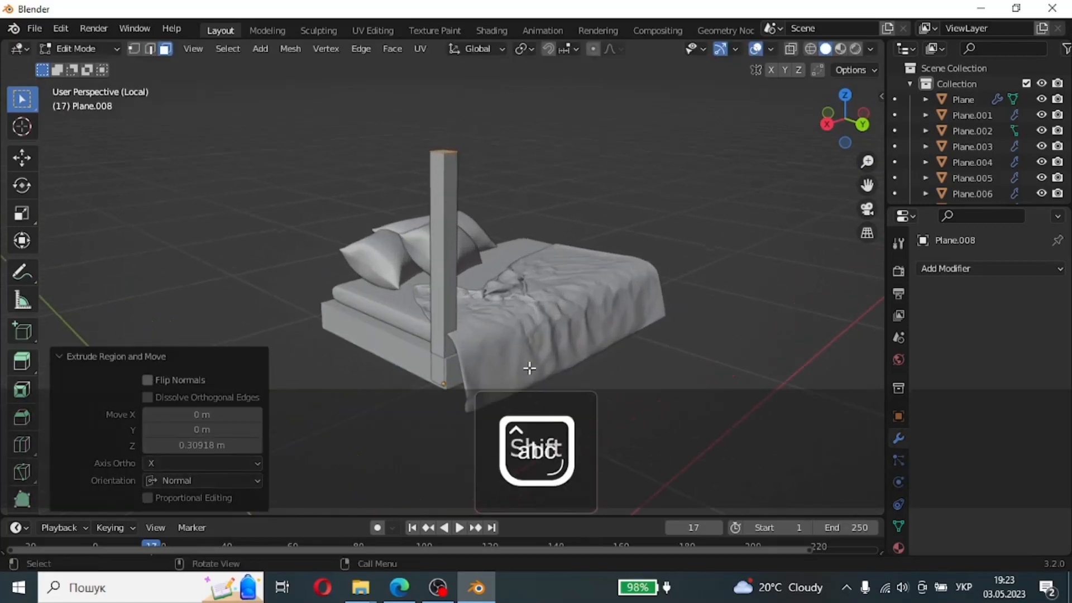
Step: Scale the whole post by about 0.745 and again by 0.578, and lower it along Z onto the bed base
{"action": "key", "text": "a"}
{"action": "key", "text": "s"}
{"action": "left_click", "coordinate": [519, 367]}
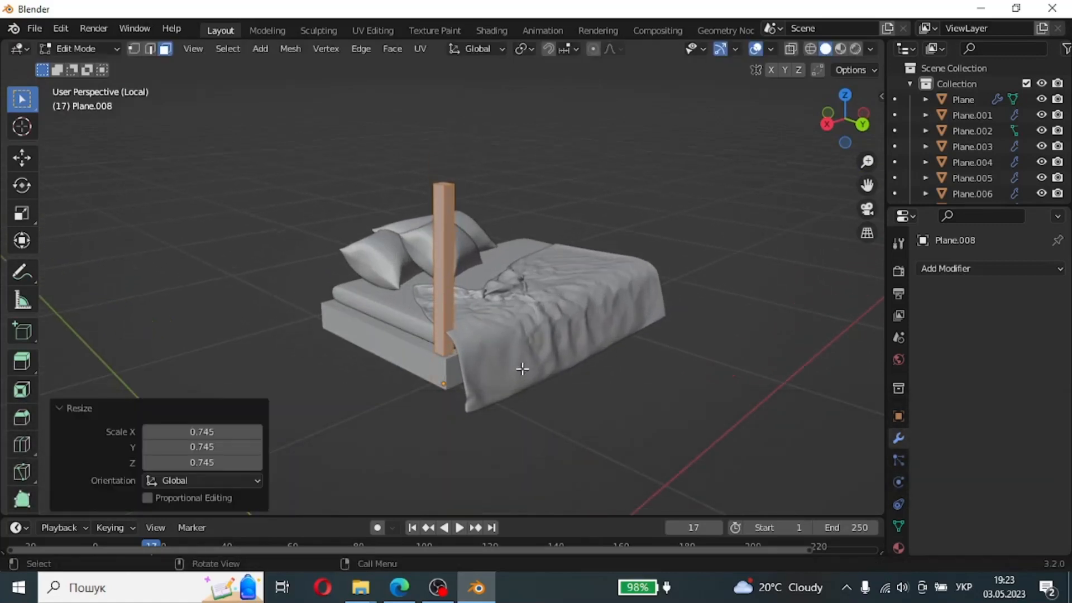
{"action": "key", "text": "s"}
{"action": "left_click", "coordinate": [476, 337]}
{"action": "key", "text": "g"}
{"action": "key", "text": "z"}
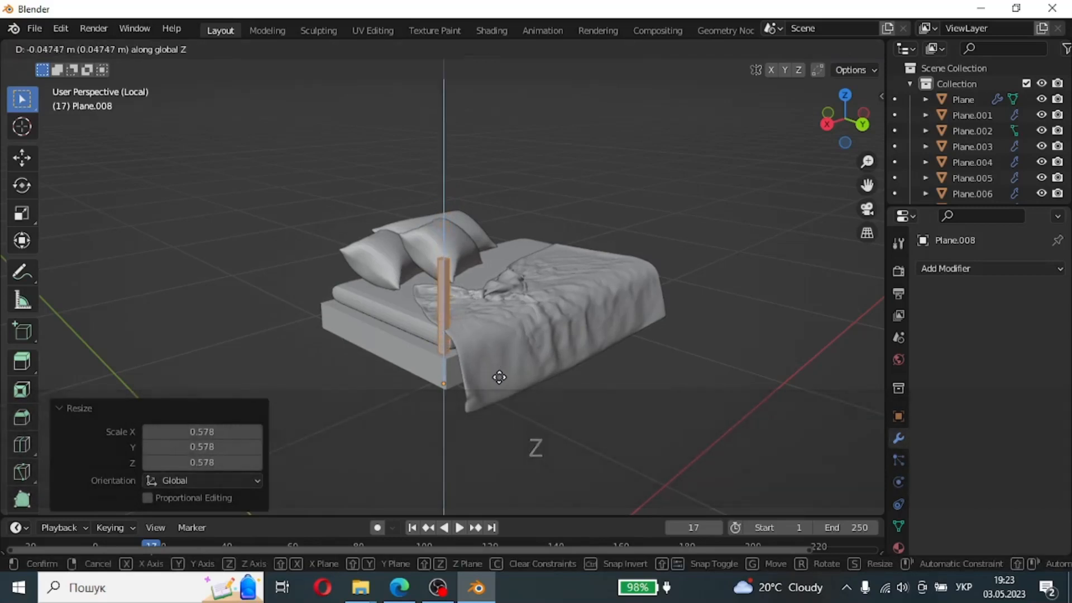
{"action": "left_click", "coordinate": [498, 375]}
Step: Raise the post's top face along Z to make it a tall bedpost and return to Object Mode
{"action": "scroll", "coordinate": [497, 375], "scroll_direction": "up", "scroll_amount": 2}
{"action": "left_click", "coordinate": [487, 249]}
{"action": "key", "text": "z"}
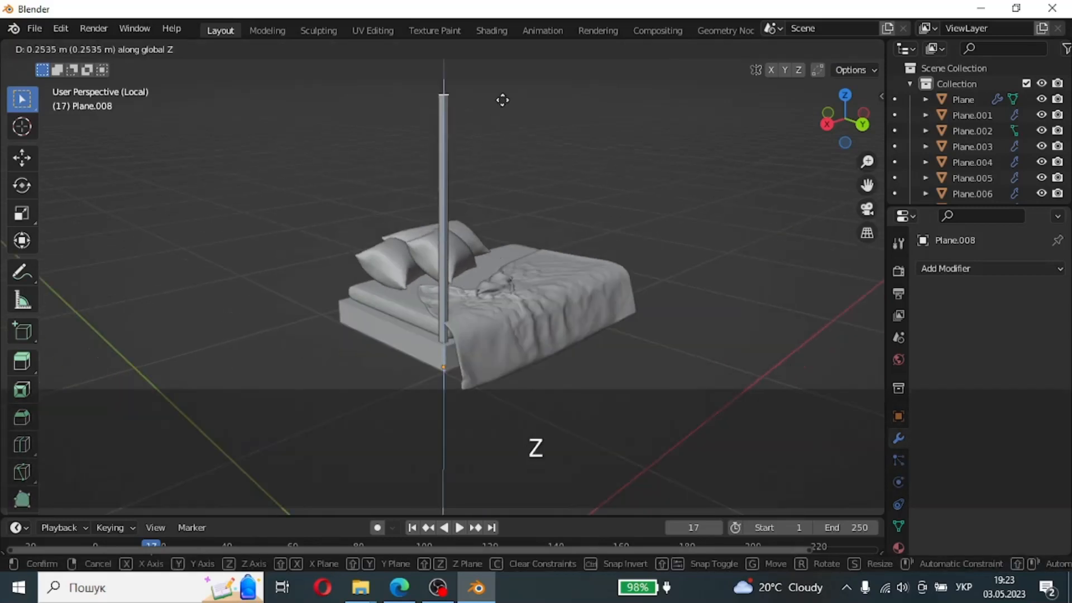
{"action": "left_click", "coordinate": [488, 197]}
{"action": "middle_click_drag", "start_coordinate": [488, 196], "coordinate": [511, 247]}
{"action": "scroll", "coordinate": [508, 240], "scroll_direction": "up", "scroll_amount": 2}
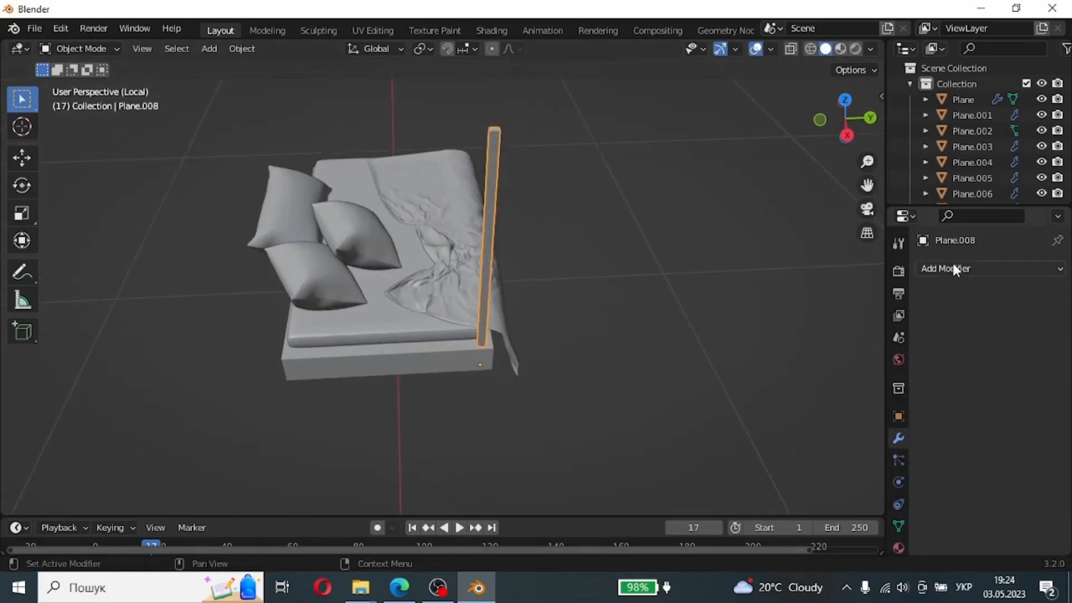
Step: Add a Mirror modifier to the post on X and Y with the bed base as the mirror object
{"action": "left_click", "coordinate": [960, 269]}
{"action": "left_click", "coordinate": [748, 448]}
{"action": "left_click", "coordinate": [1034, 376]}
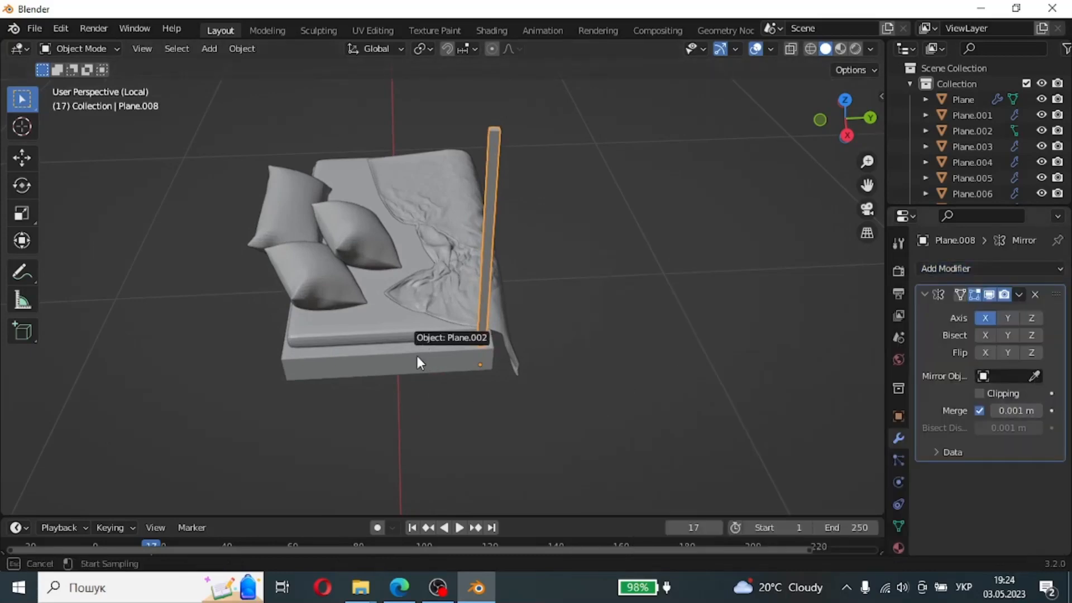
{"action": "left_click", "coordinate": [417, 357]}
{"action": "left_click", "coordinate": [1009, 318]}
{"action": "mouse_move", "coordinate": [614, 251]}
{"action": "middle_mouse_down"}
{"action": "mouse_move", "coordinate": [493, 206]}
{"action": "mouse_move", "coordinate": [608, 249]}
{"action": "middle_mouse_up"}
{"action": "scroll", "coordinate": [608, 262], "scroll_direction": "up", "scroll_amount": 2}
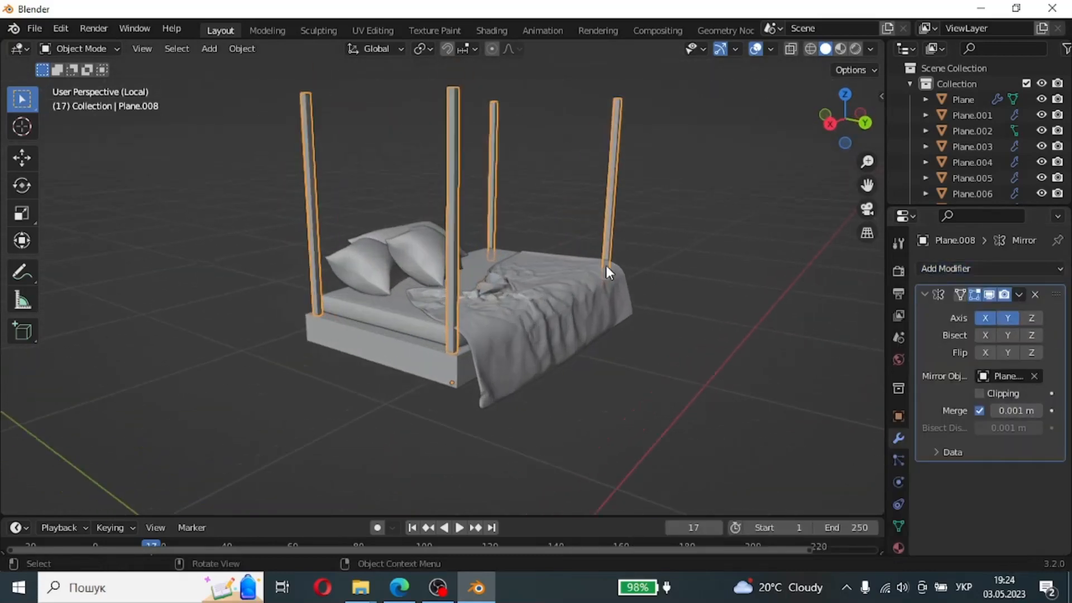
Step: Add a Bevel modifier to the mirrored posts and reduce its Amount to a very small value
{"action": "left_click", "coordinate": [410, 387]}
{"action": "left_click", "coordinate": [452, 337]}
{"action": "left_click", "coordinate": [954, 268]}
{"action": "left_click", "coordinate": [772, 329]}
{"action": "scroll", "coordinate": [1017, 362], "scroll_direction": "down", "scroll_amount": 4}
{"action": "scroll", "coordinate": [637, 297], "scroll_direction": "up", "scroll_amount": 3}
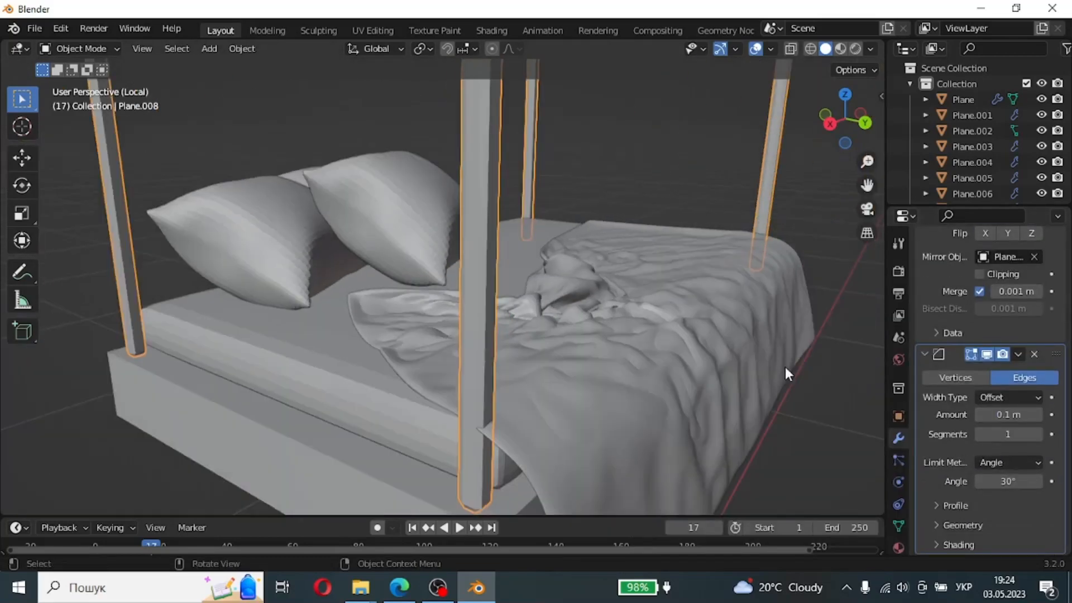
{"action": "left_click_drag", "start_coordinate": [1008, 415], "coordinate": [1000, 415], "text": "shift"}
Step: Add a Bevel modifier to the bed base with Amount 0.004 m
{"action": "left_click", "coordinate": [413, 481]}
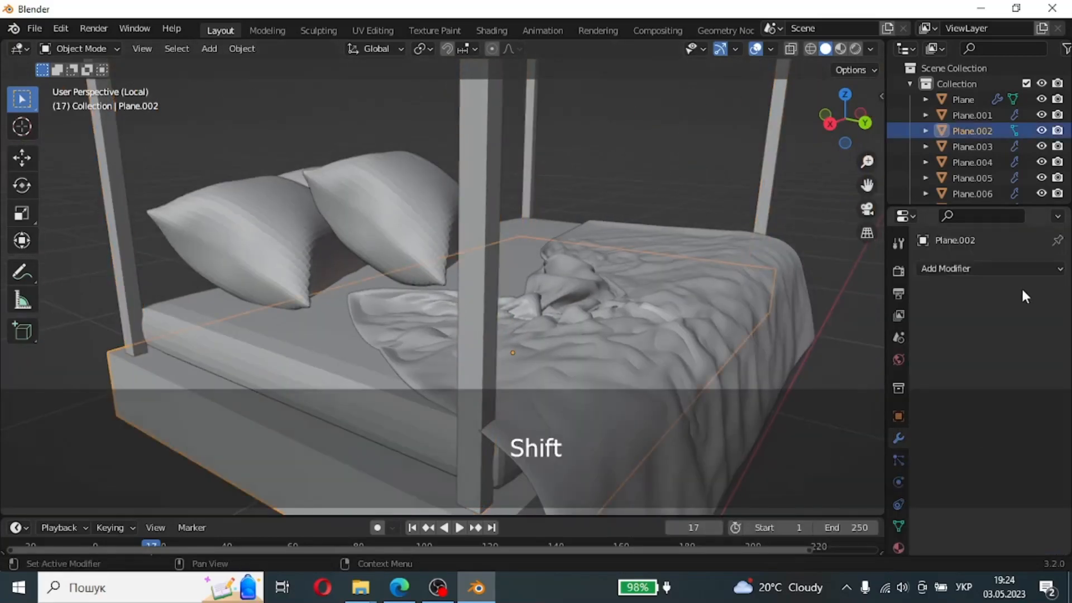
{"action": "left_click", "coordinate": [999, 269]}
{"action": "left_click", "coordinate": [783, 330]}
{"action": "left_click_drag", "start_coordinate": [1009, 354], "coordinate": [1006, 354], "text": "shift"}
{"action": "left_click", "coordinate": [1009, 354], "text": "shift"}
{"action": "key", "text": "Return"}
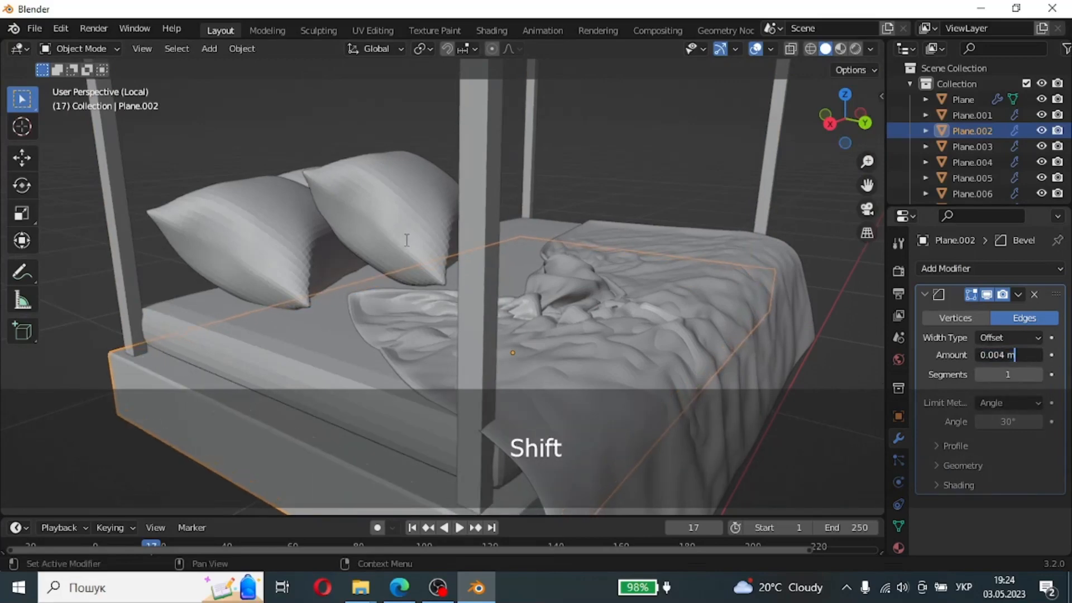
Step: Apply smooth shading to the mattress and the pillows
{"action": "scroll", "coordinate": [467, 228], "scroll_direction": "down", "scroll_amount": 4}
{"action": "left_click", "coordinate": [404, 320]}
{"action": "right_click", "coordinate": [403, 318]}
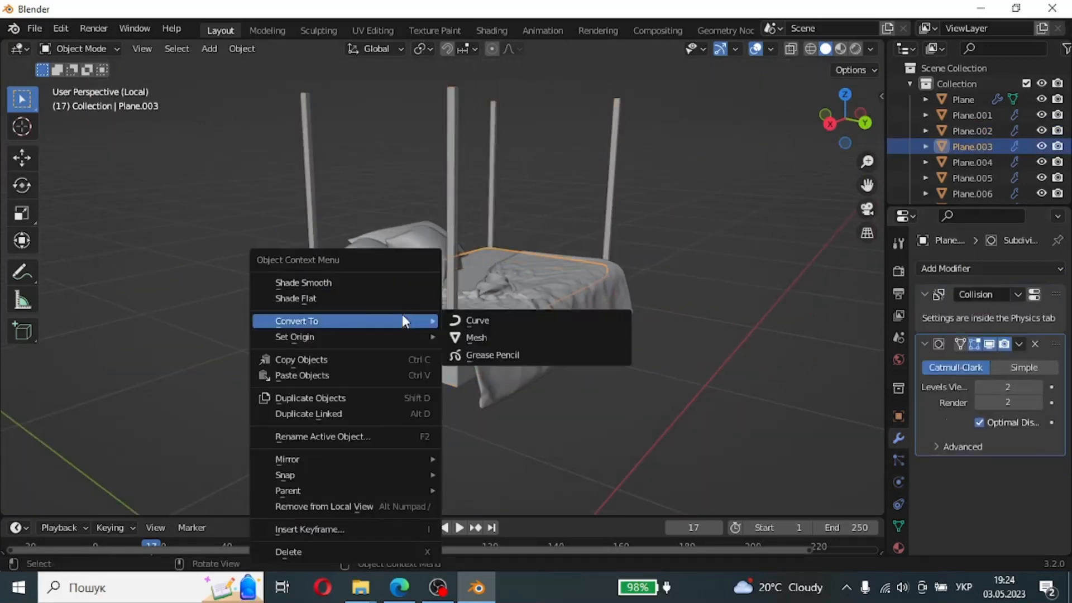
{"action": "scroll", "coordinate": [412, 231], "scroll_direction": "up", "scroll_amount": 3}
{"action": "left_click", "coordinate": [411, 232]}
{"action": "scroll", "coordinate": [412, 232], "scroll_direction": "up", "scroll_amount": 2}
{"action": "right_click", "coordinate": [310, 180]}
{"action": "left_click", "coordinate": [311, 182]}
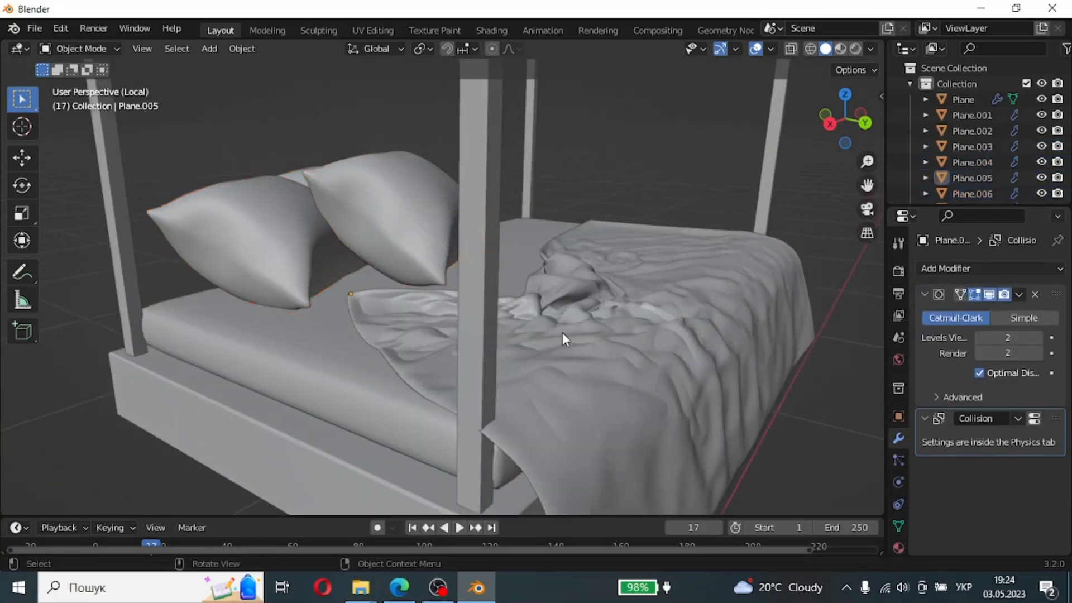
Step: Duplicate the base, mattress, pillows and blanket without the posts, and move the copy about 0.292 m up along Z
{"action": "left_click", "coordinate": [566, 282]}
{"action": "scroll", "coordinate": [566, 283], "scroll_direction": "down", "scroll_amount": 2}
{"action": "left_click", "coordinate": [379, 408]}
{"action": "left_click", "coordinate": [411, 431]}
{"action": "key", "text": "a"}
{"action": "scroll", "coordinate": [433, 281], "scroll_direction": "down", "scroll_amount": 4}
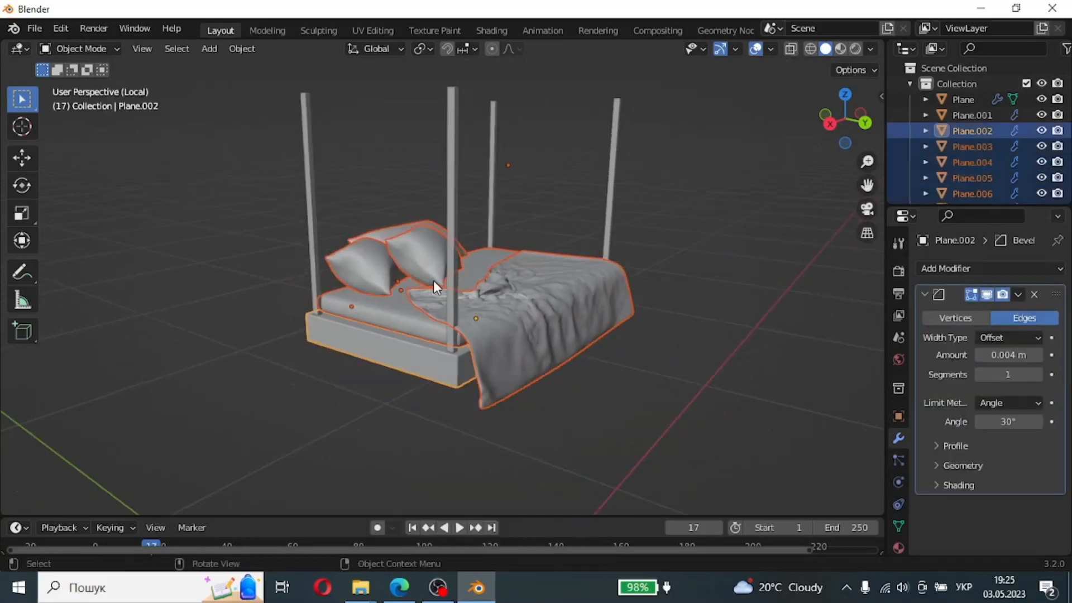
{"action": "key", "text": "shift+d"}
{"action": "key", "text": "z"}
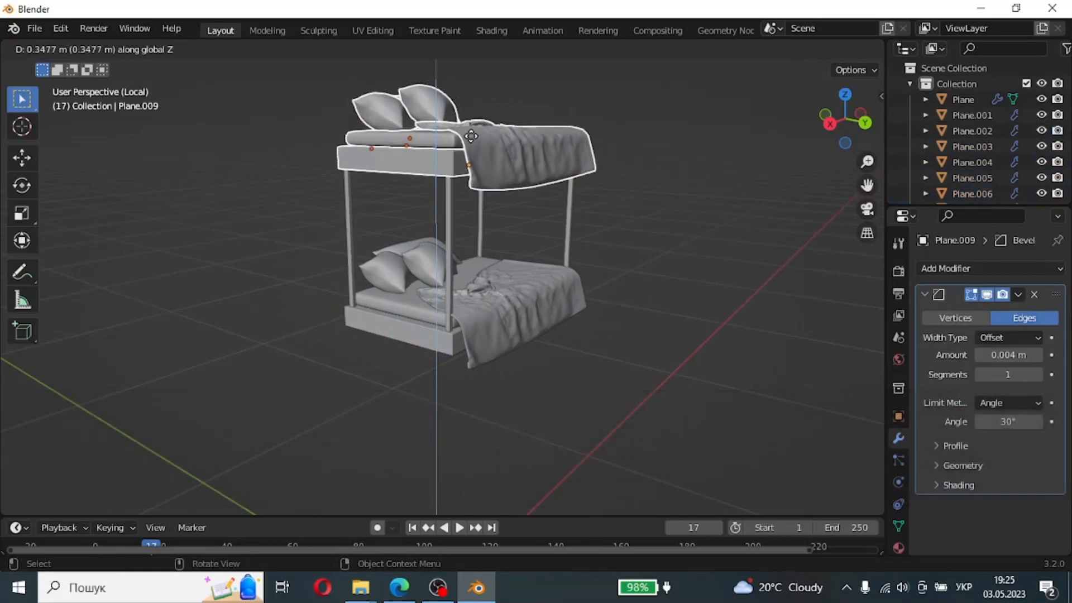
{"action": "left_click", "coordinate": [461, 224]}
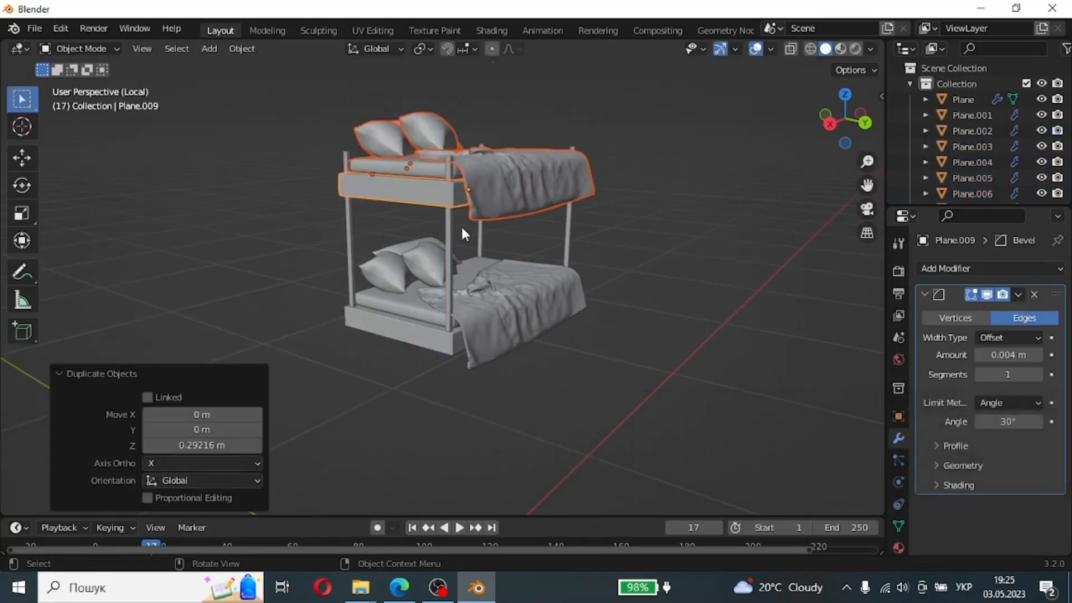
Step: Adjust the bedposts' height along Z at their upper ends and return to Object Mode
{"action": "scroll", "coordinate": [459, 190], "scroll_direction": "up", "scroll_amount": 2}
{"action": "left_click", "coordinate": [456, 157]}
{"action": "middle_click_drag", "start_coordinate": [457, 154], "coordinate": [425, 334], "text": "shift"}
{"action": "scroll", "coordinate": [424, 223], "scroll_direction": "up", "scroll_amount": 1}
{"action": "key", "text": "Tab"}
{"action": "scroll", "coordinate": [436, 212], "scroll_direction": "down", "scroll_amount": 1}
{"action": "key", "text": "g"}
{"action": "key", "text": "z"}
{"action": "left_click", "coordinate": [434, 264]}
{"action": "scroll", "coordinate": [434, 264], "scroll_direction": "down", "scroll_amount": 1}
{"action": "scroll", "coordinate": [435, 241], "scroll_direction": "down", "scroll_amount": 1}
{"action": "key", "text": "Tab"}
Step: Rotate the three upper-bunk pillows together in top view and move them to the far end of the upper mattress
{"action": "left_click", "coordinate": [423, 212]}
{"action": "key", "text": "KP_7"}
{"action": "scroll", "coordinate": [427, 207], "scroll_direction": "down", "scroll_amount": 1}
{"action": "left_click", "coordinate": [407, 380], "text": "shift"}
{"action": "left_click", "coordinate": [454, 362], "text": "shift"}
{"action": "key", "text": "r"}
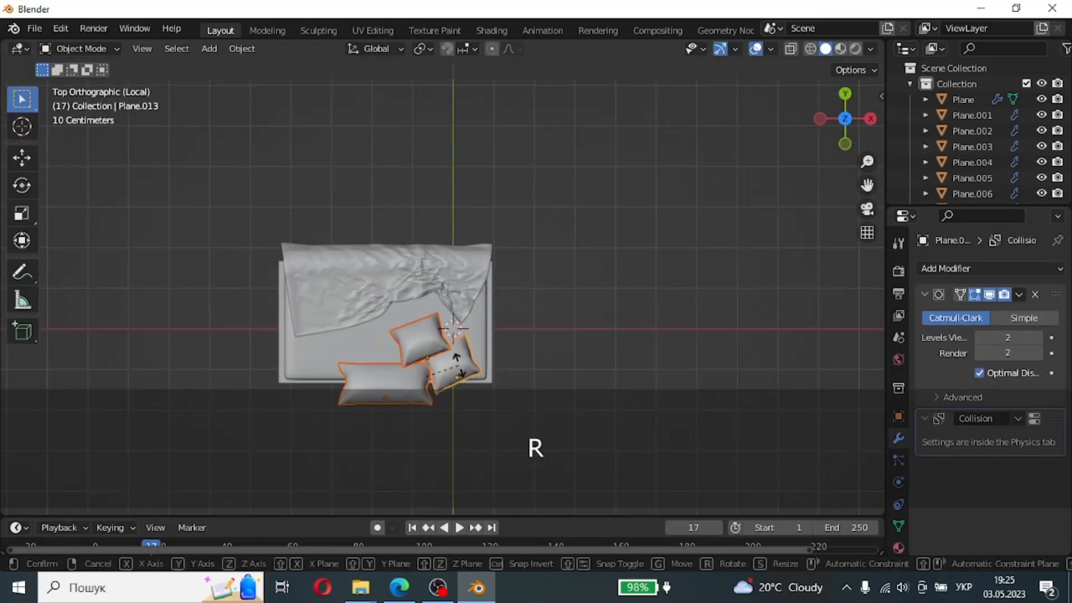
{"action": "left_click", "coordinate": [465, 417]}
{"action": "key", "text": "g"}
{"action": "left_click", "coordinate": [381, 387]}
Step: Delete the blanket copy from the upper bunk
{"action": "left_click", "coordinate": [487, 277]}
{"action": "middle_click_drag", "start_coordinate": [487, 277], "coordinate": [322, 171]}
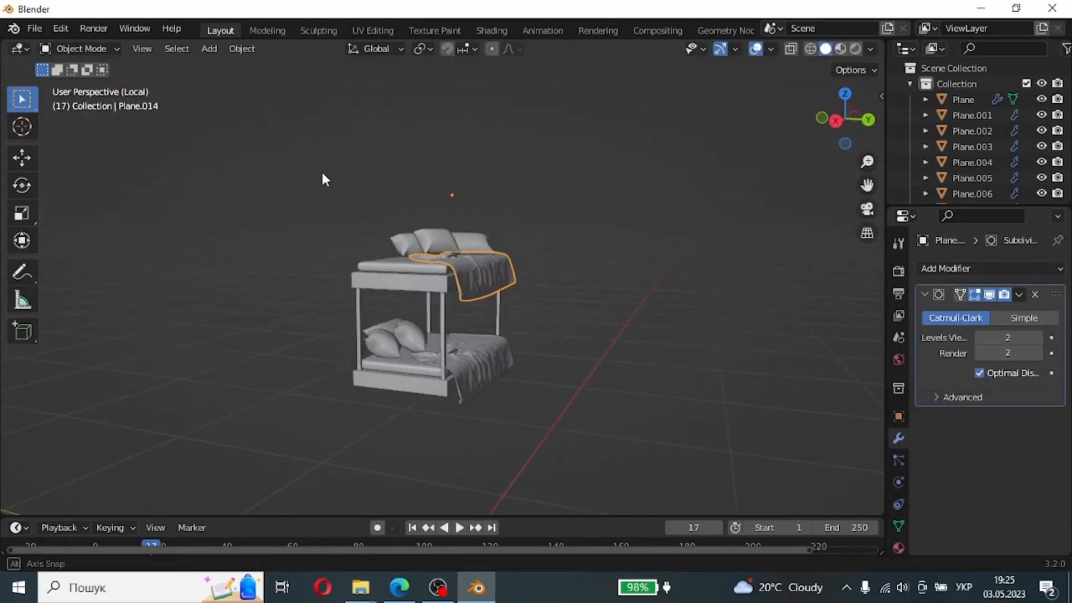
{"action": "scroll", "coordinate": [413, 251], "scroll_direction": "up", "scroll_amount": 2}
{"action": "middle_click_drag", "start_coordinate": [427, 263], "coordinate": [498, 233]}
{"action": "key", "text": "x"}
{"action": "left_click", "coordinate": [521, 246]}
{"action": "middle_click_drag", "start_coordinate": [561, 302], "coordinate": [546, 354]}
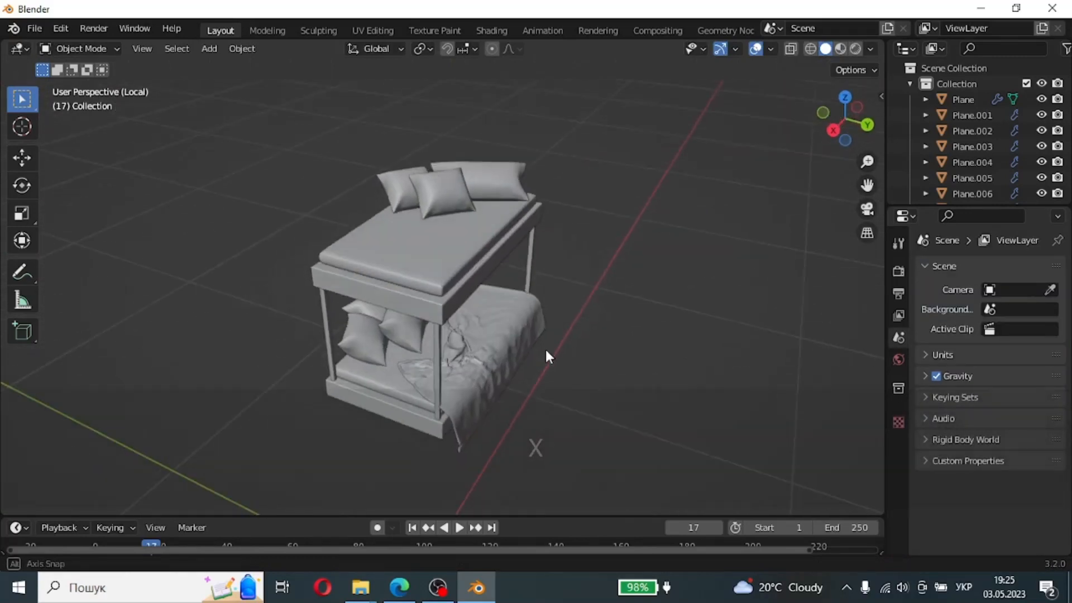
Step: Duplicate the upper bed base's top face in place, separate it as its own object and remove that object's Bevel modifier
{"action": "left_click", "coordinate": [363, 293]}
{"action": "key", "text": "Tab"}
{"action": "key", "text": "shift+d"}
{"action": "right_click", "coordinate": [551, 220]}
{"action": "key", "text": "p"}
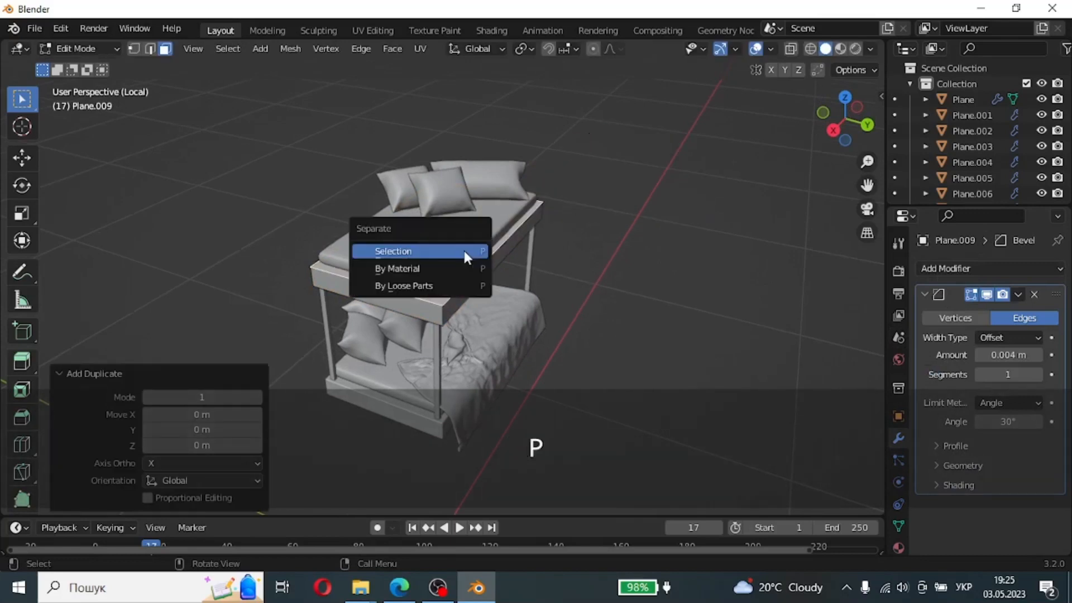
{"action": "left_click", "coordinate": [465, 251]}
{"action": "key", "text": "Tab"}
{"action": "left_click", "coordinate": [386, 281]}
{"action": "left_click", "coordinate": [1034, 294]}
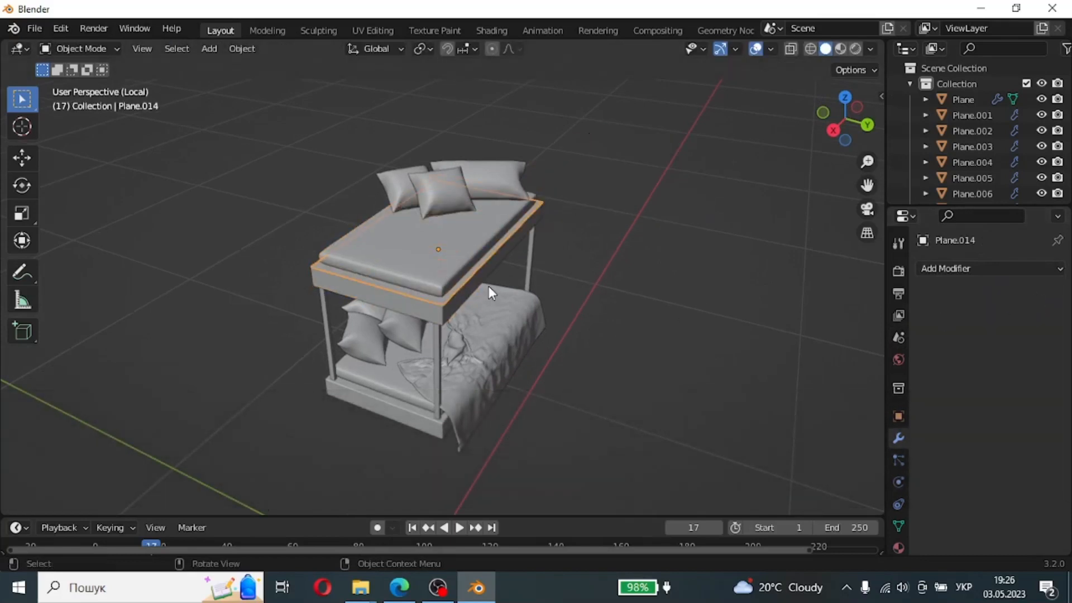
Step: Raise the separated plane along Z above the upper bunk and subdivide its mesh with 10 cuts, followed by a further 1-cut subdivision
{"action": "key", "text": "g"}
{"action": "key", "text": "z"}
{"action": "left_click", "coordinate": [548, 147]}
{"action": "key", "text": "Tab"}
{"action": "key", "text": "a"}
{"action": "right_click", "coordinate": [548, 147]}
{"action": "left_click", "coordinate": [550, 148]}
{"action": "scroll", "coordinate": [553, 148], "scroll_direction": "down", "scroll_amount": 3}
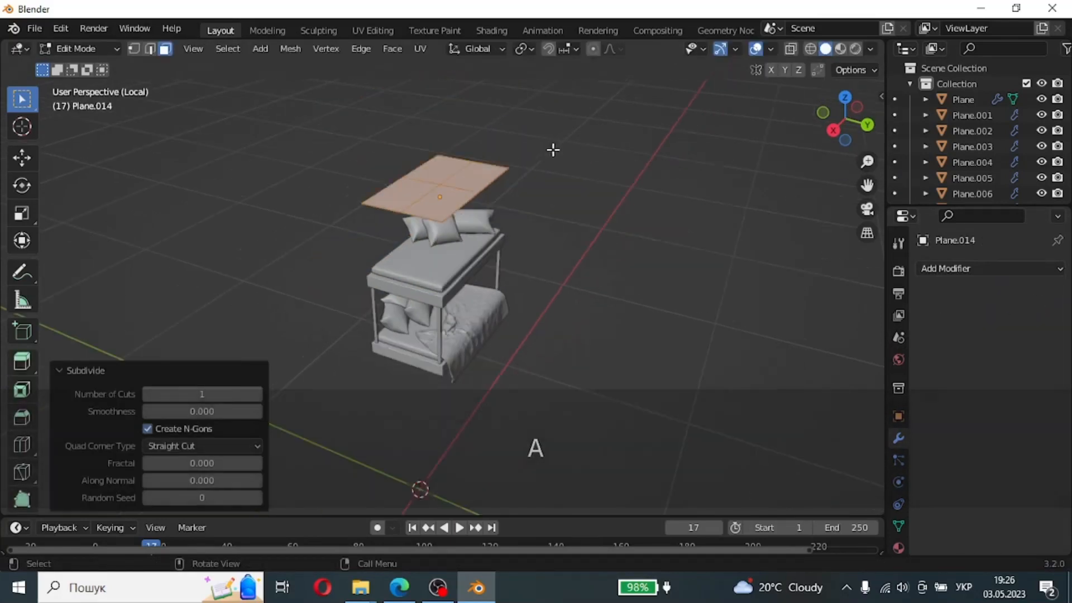
{"action": "left_click", "coordinate": [220, 395]}
{"action": "type", "text": "10"}
{"action": "key", "text": "Return"}
{"action": "right_click", "coordinate": [417, 192]}
{"action": "left_click", "coordinate": [417, 192]}
Step: Extrude the subdivided plane slightly into a thin blanket slab and return to Object Mode
{"action": "key", "text": "e"}
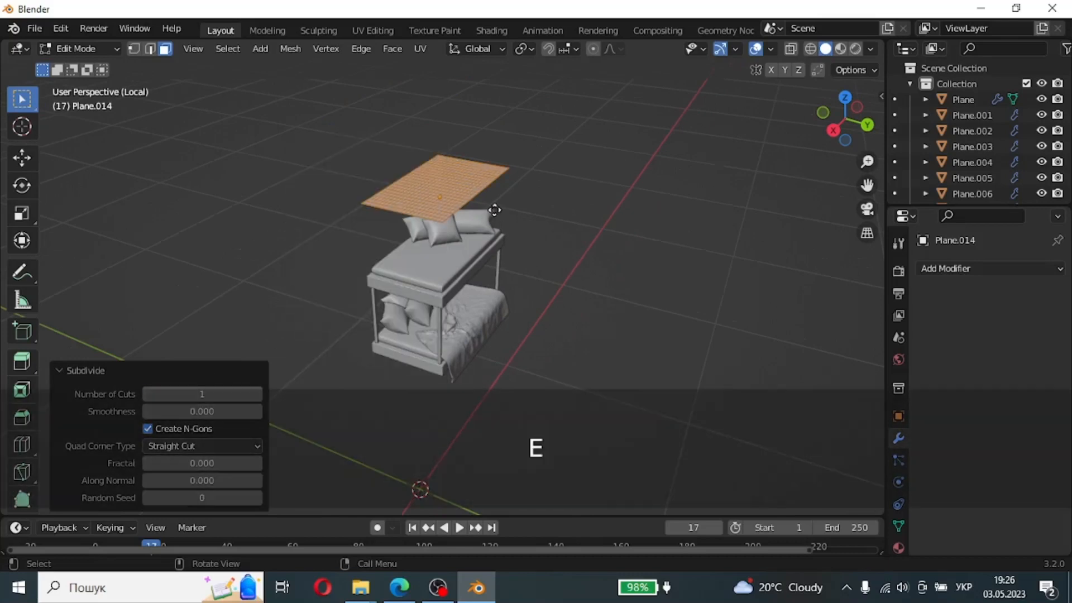
{"action": "left_click", "coordinate": [490, 205]}
{"action": "scroll", "coordinate": [492, 167], "scroll_direction": "up", "scroll_amount": 3}
{"action": "middle_click_drag", "start_coordinate": [568, 197], "coordinate": [575, 235], "text": "shift"}
{"action": "key", "text": "Tab"}
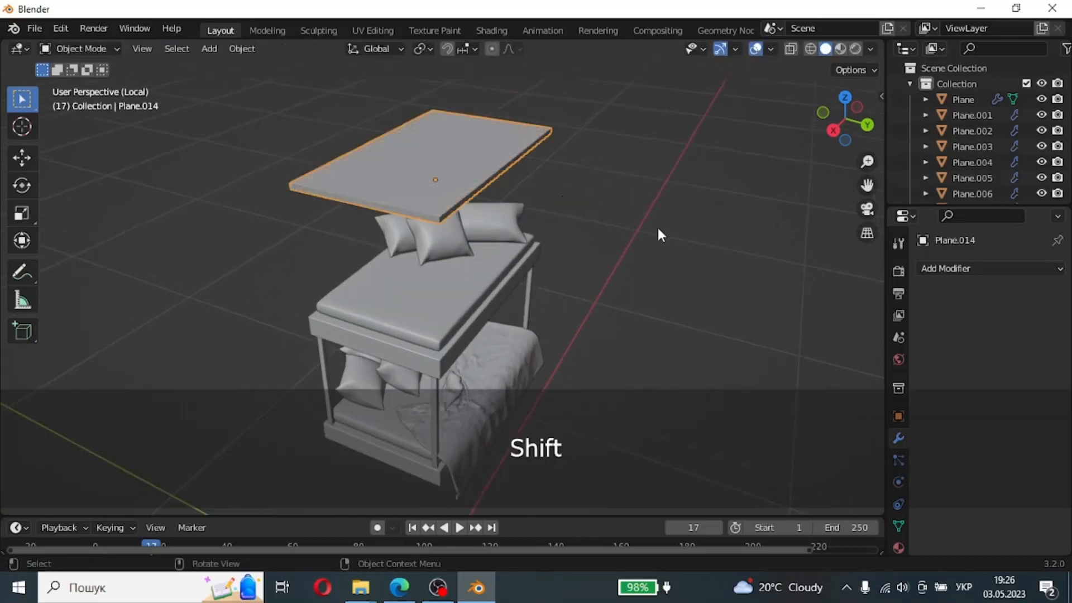
Step: Add Cloth physics to the blanket slab, reset the timeline to frame 0 and set Air Viscosity to 2
{"action": "left_click", "coordinate": [898, 482]}
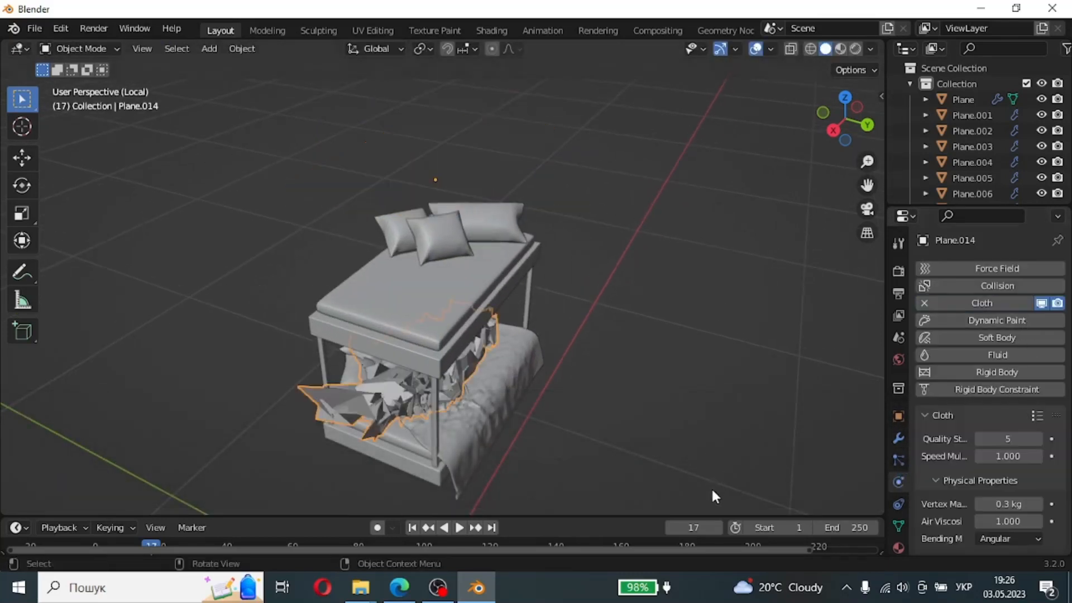
{"action": "left_click", "coordinate": [693, 527]}
{"action": "type", "text": "0"}
{"action": "key", "text": "Return"}
{"action": "scroll", "coordinate": [1009, 367], "scroll_direction": "down", "scroll_amount": 5}
{"action": "left_click", "coordinate": [1009, 366]}
{"action": "type", "text": "5"}
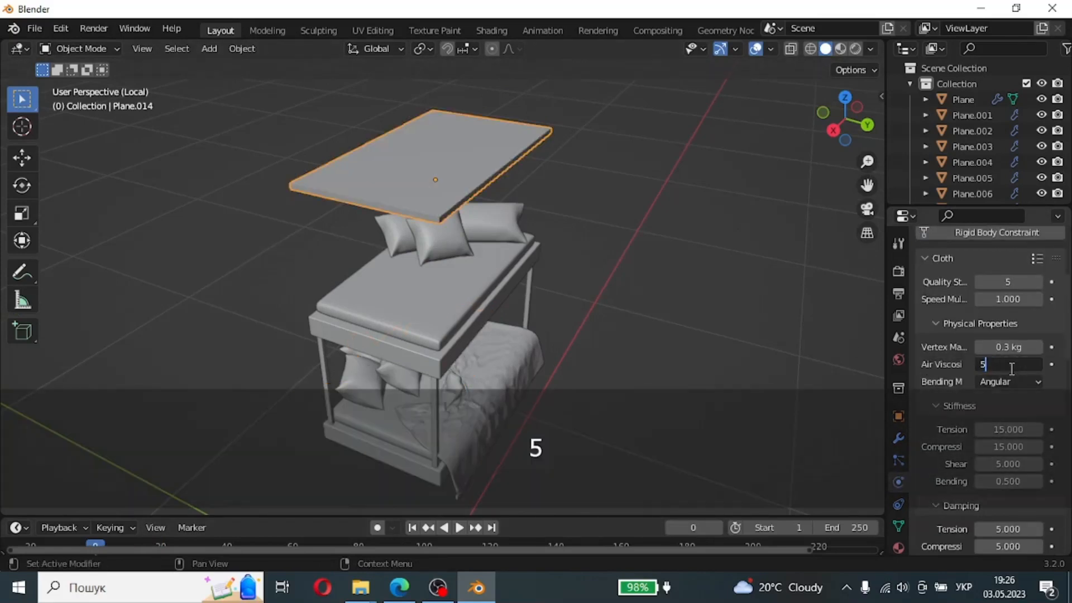
{"action": "key", "text": "BackSpace"}
{"action": "type", "text": "2"}
{"action": "left_click", "coordinate": [1057, 362]}
{"action": "scroll", "coordinate": [1056, 371], "scroll_direction": "down", "scroll_amount": 10}
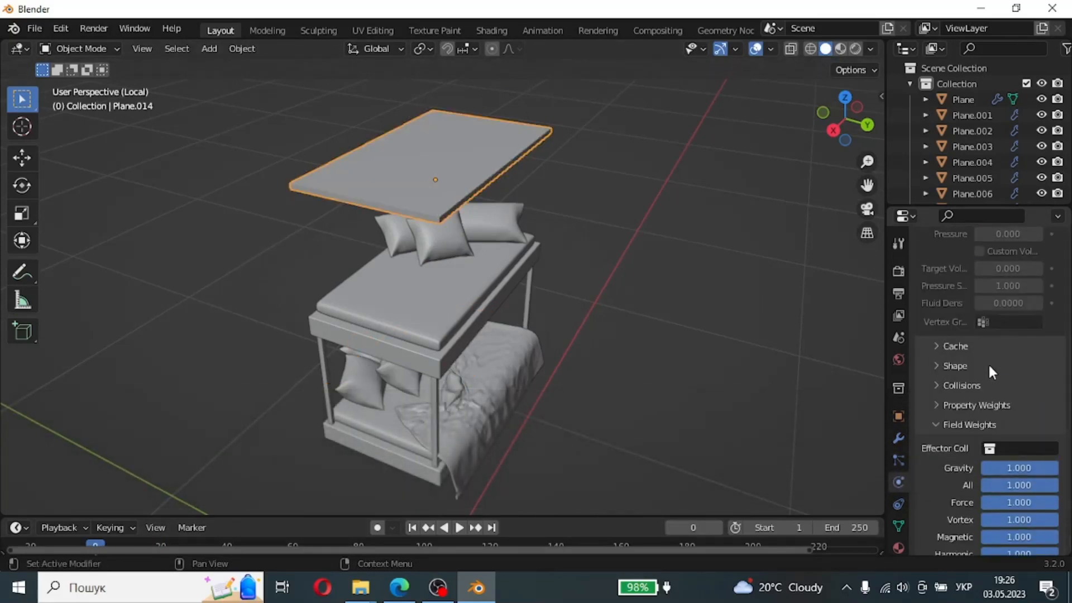
Step: Enable cloth Pressure on the blanket slab and set the Pressure Scale to 5
{"action": "scroll", "coordinate": [987, 363], "scroll_direction": "up", "scroll_amount": 5}
{"action": "left_click", "coordinate": [947, 335]}
{"action": "left_click", "coordinate": [1002, 411]}
{"action": "type", "text": "5"}
{"action": "left_click", "coordinate": [477, 212]}
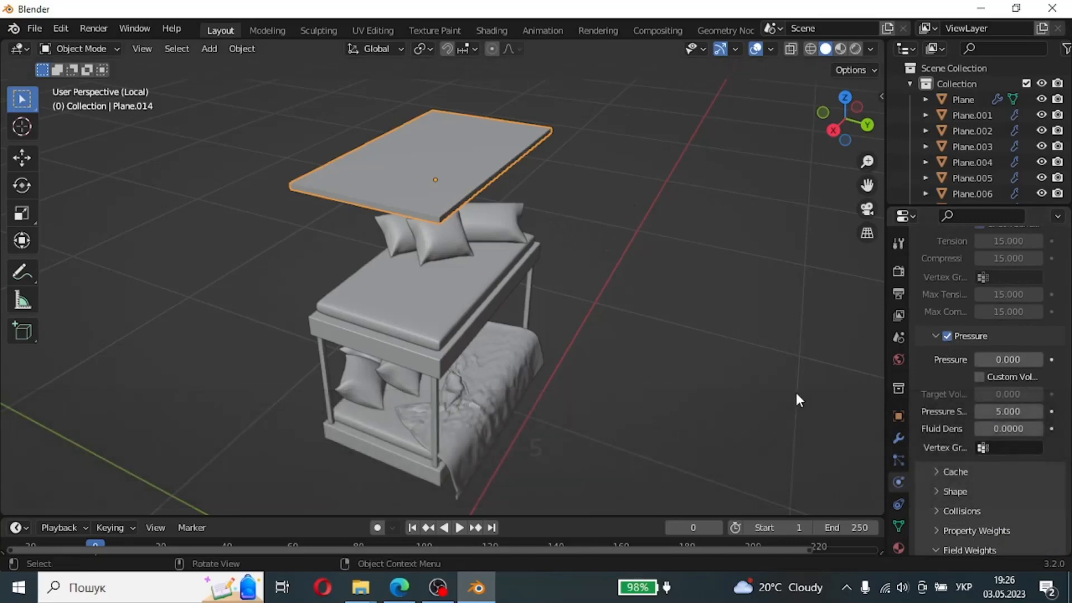
Step: Move the blanket slab about 0.127 m along X and run the cloth simulation to about frame 20
{"action": "key", "text": "g"}
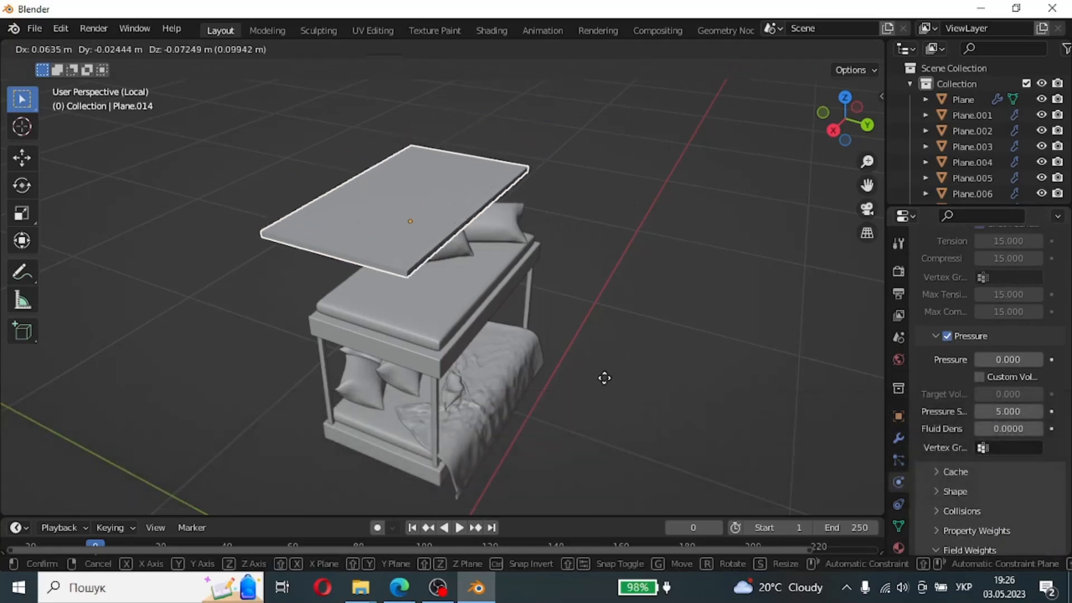
{"action": "key", "text": "x"}
{"action": "left_click", "coordinate": [618, 384]}
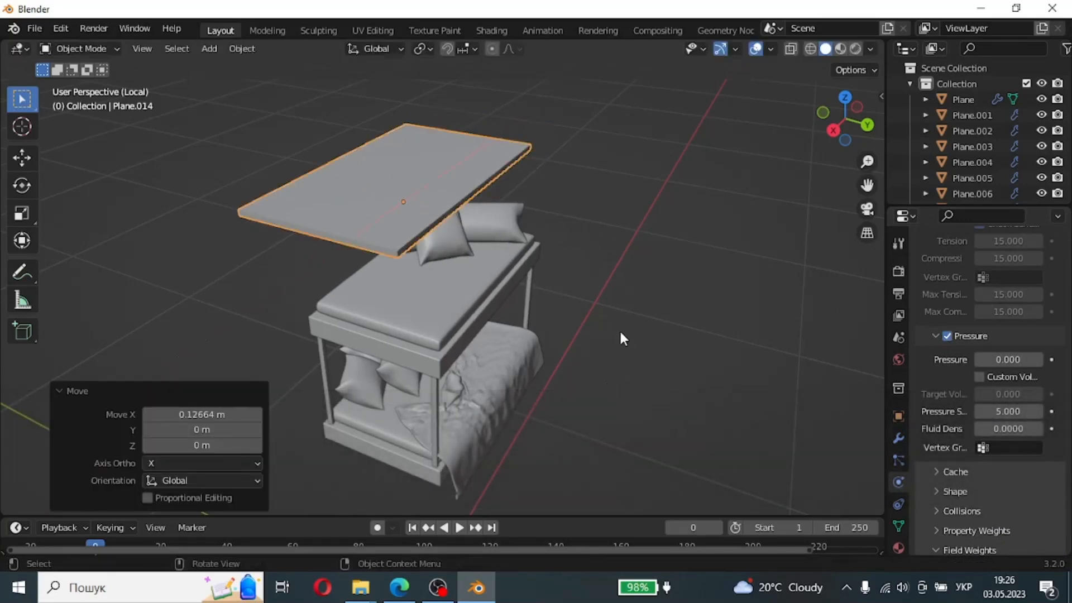
{"action": "left_click", "coordinate": [458, 527]}
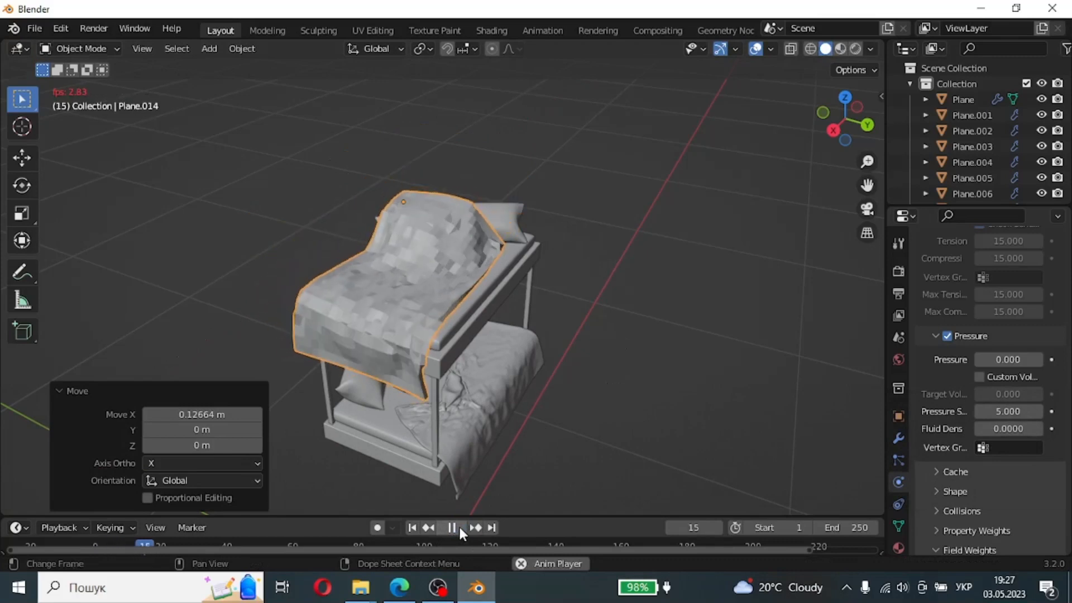
{"action": "left_click", "coordinate": [460, 528]}
{"action": "middle_click_drag", "start_coordinate": [648, 404], "coordinate": [622, 391]}
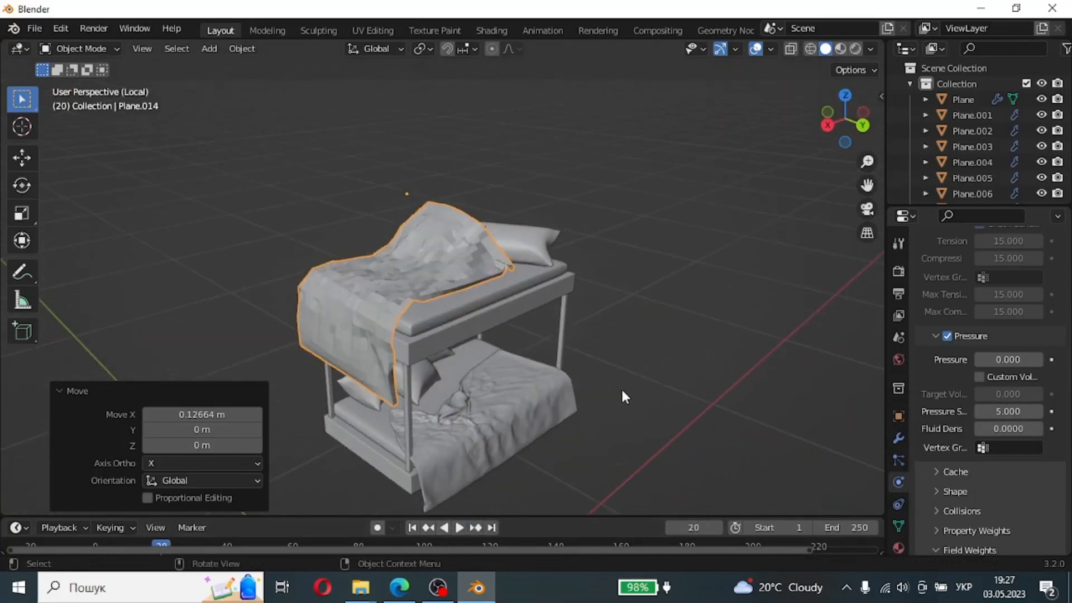
Step: Reset to frame 0, scale the blanket slab along X to about 0.793 and rerun the cloth simulation
{"action": "left_click", "coordinate": [693, 527]}
{"action": "type", "text": "0"}
{"action": "key", "text": "Return"}
{"action": "key", "text": "s"}
{"action": "key", "text": "x"}
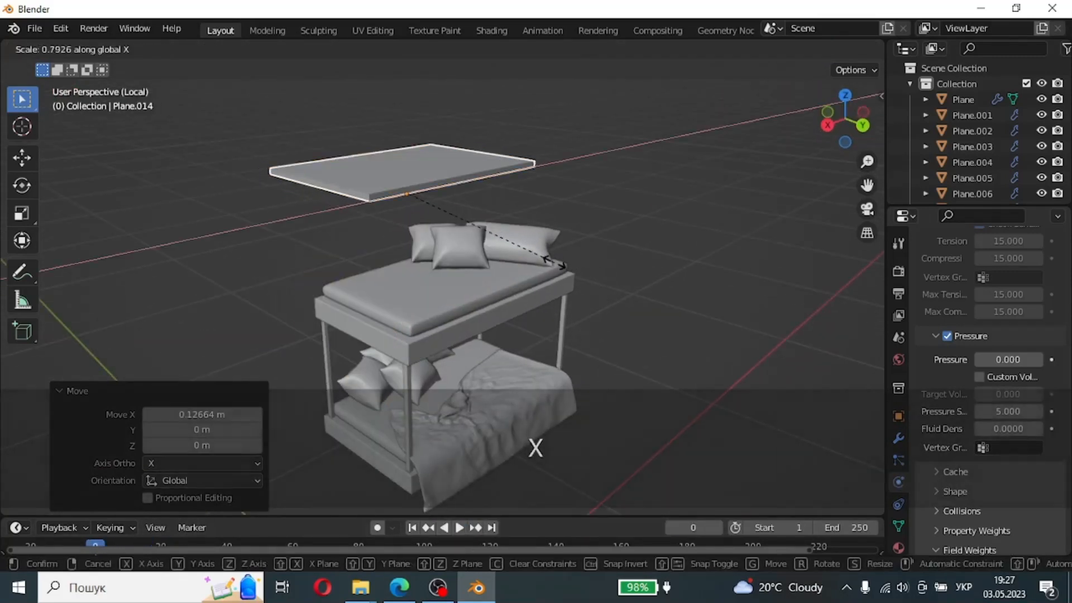
{"action": "left_click", "coordinate": [536, 448]}
{"action": "left_click", "coordinate": [459, 527]}
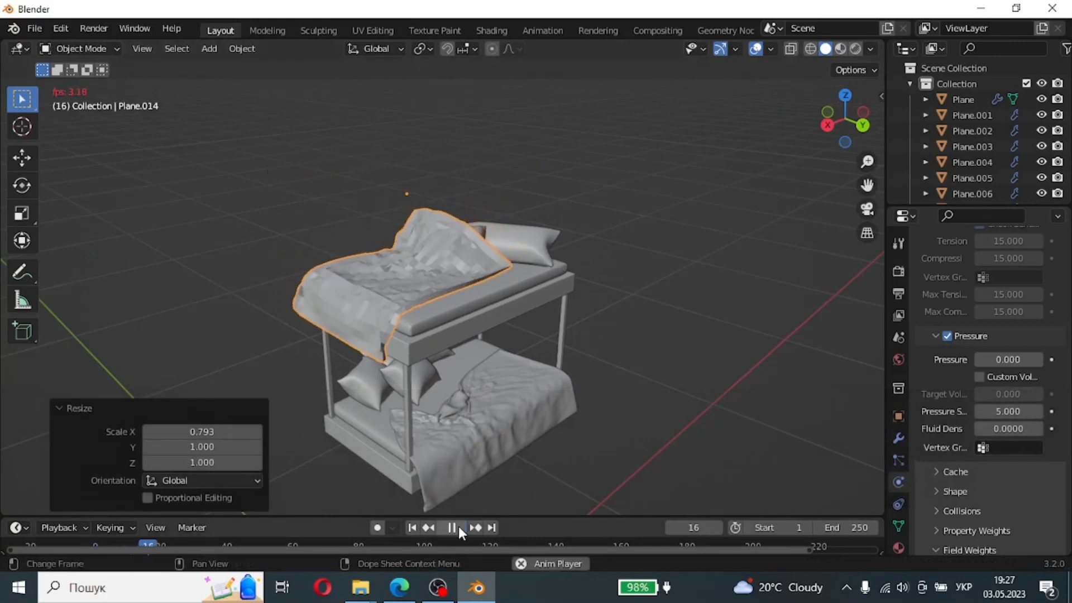
{"action": "left_click", "coordinate": [459, 527]}
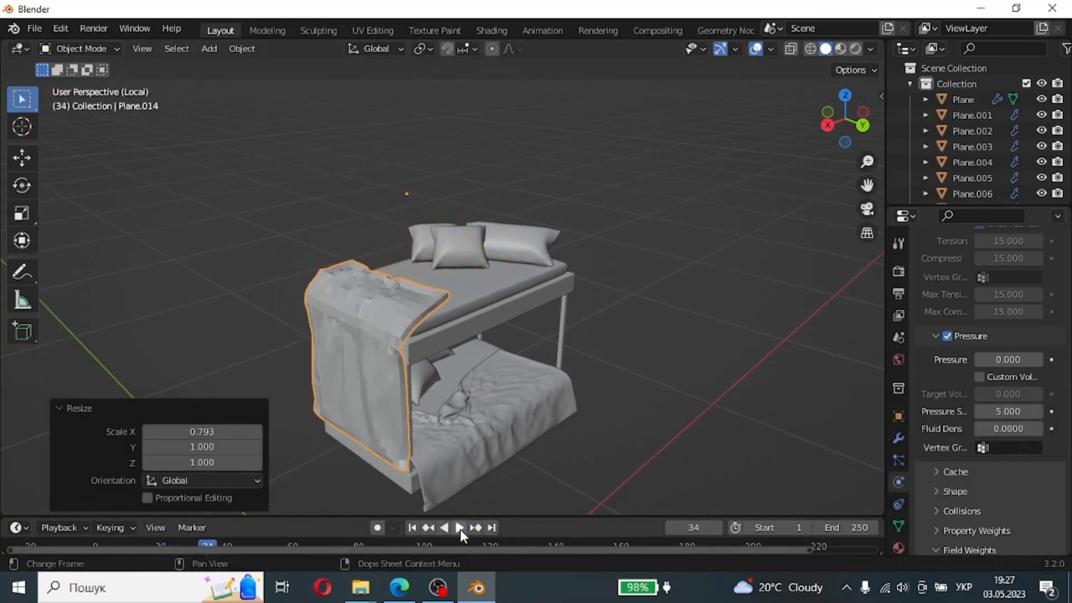
Step: Reset to frame 0, shift the blanket slab about -0.014 m in X and 0.007 m in Y, and rerun the simulation
{"action": "left_click", "coordinate": [695, 528]}
{"action": "type", "text": "0"}
{"action": "key", "text": "Return"}
{"action": "key", "text": "g"}
{"action": "key", "text": "x"}
{"action": "left_click", "coordinate": [539, 233]}
{"action": "key", "text": "g"}
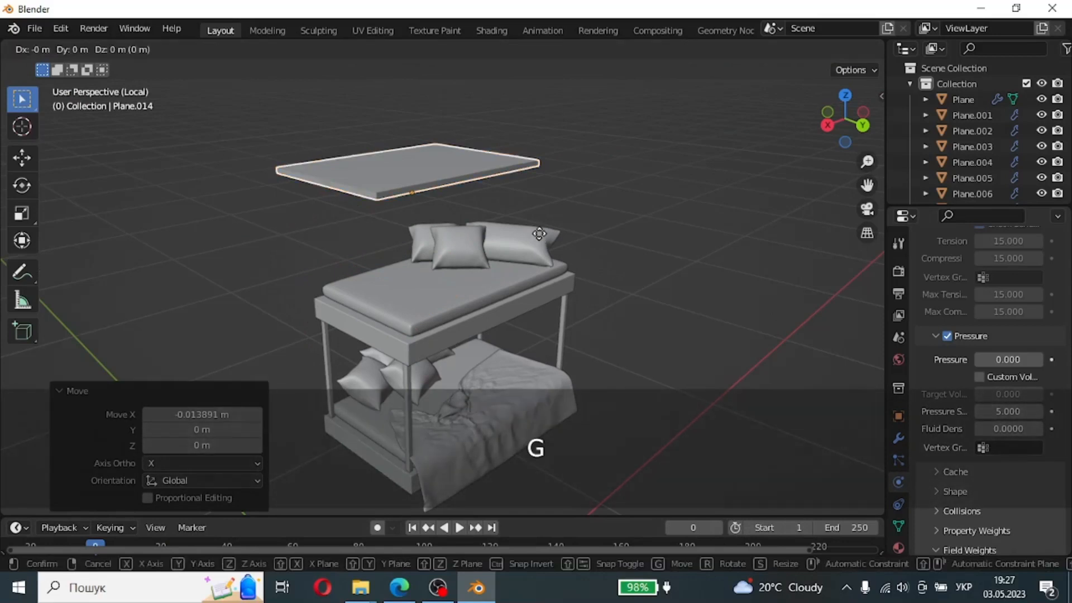
{"action": "key", "text": "y"}
{"action": "left_click", "coordinate": [539, 233]}
{"action": "left_click", "coordinate": [459, 527]}
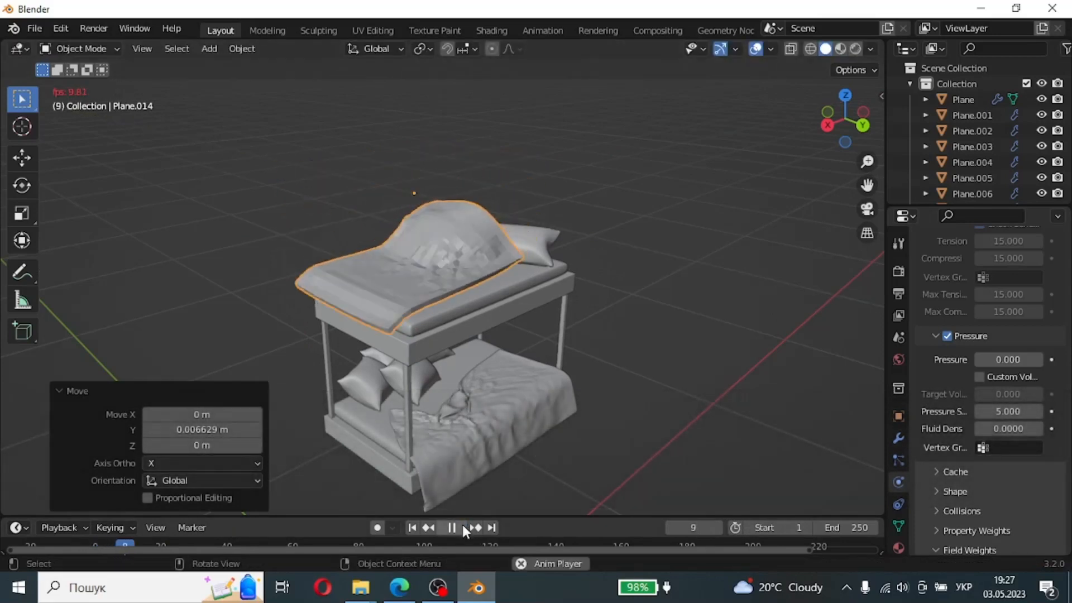
{"action": "left_click", "coordinate": [461, 526]}
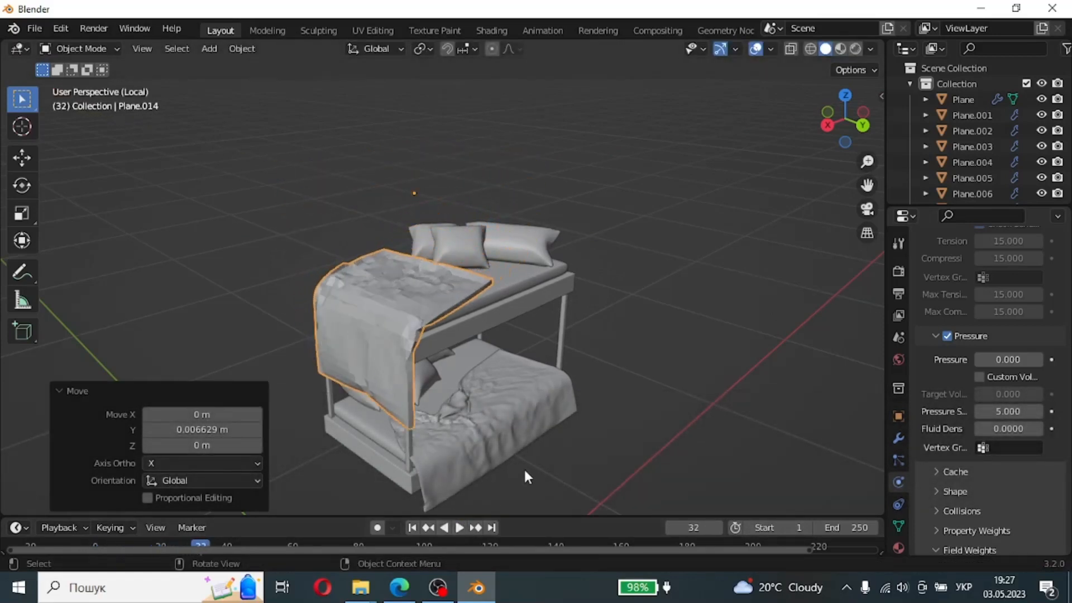
Step: Reset to frame 0, set the blanket's Air Viscosity to 5 and rerun the cloth simulation
{"action": "left_click", "coordinate": [693, 528]}
{"action": "type", "text": "0"}
{"action": "key", "text": "Return"}
{"action": "scroll", "coordinate": [999, 391], "scroll_direction": "up", "scroll_amount": 10}
{"action": "left_click", "coordinate": [1001, 426]}
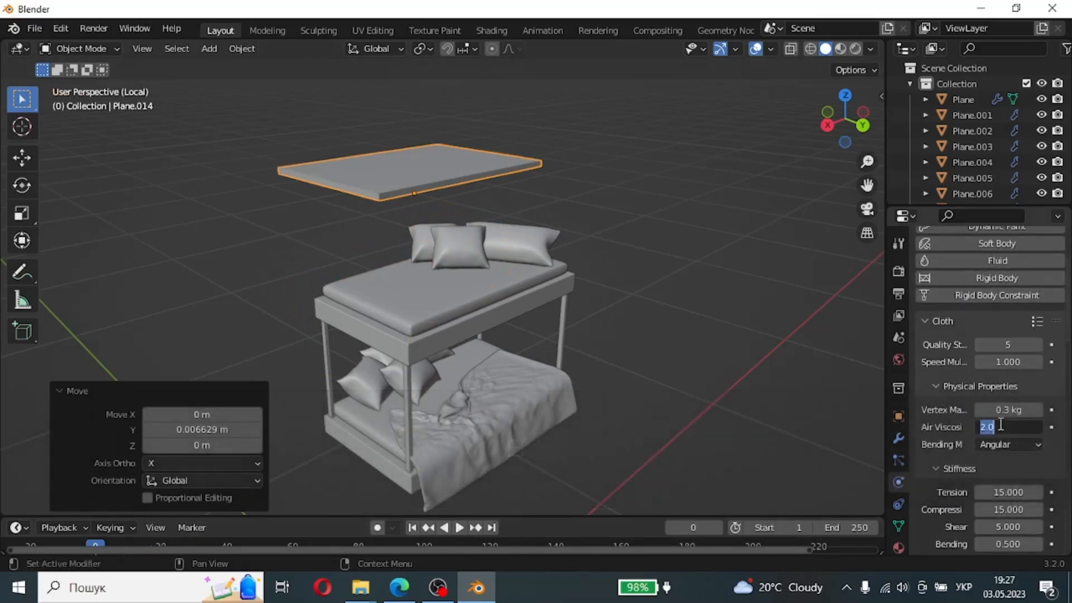
{"action": "type", "text": "5"}
{"action": "key", "text": "Return"}
{"action": "left_click", "coordinate": [458, 527]}
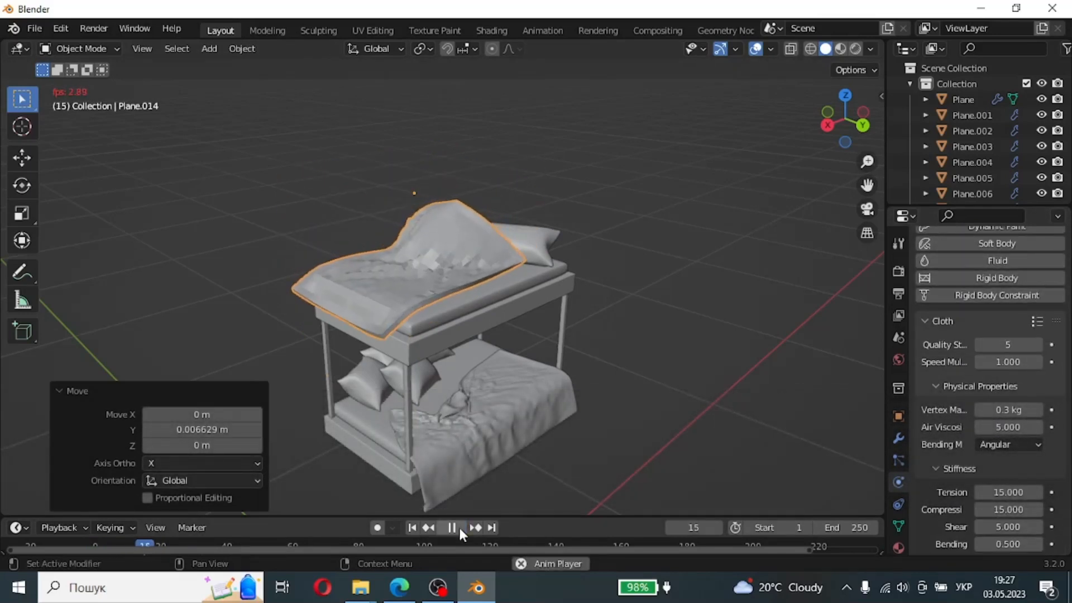
{"action": "left_click", "coordinate": [458, 527]}
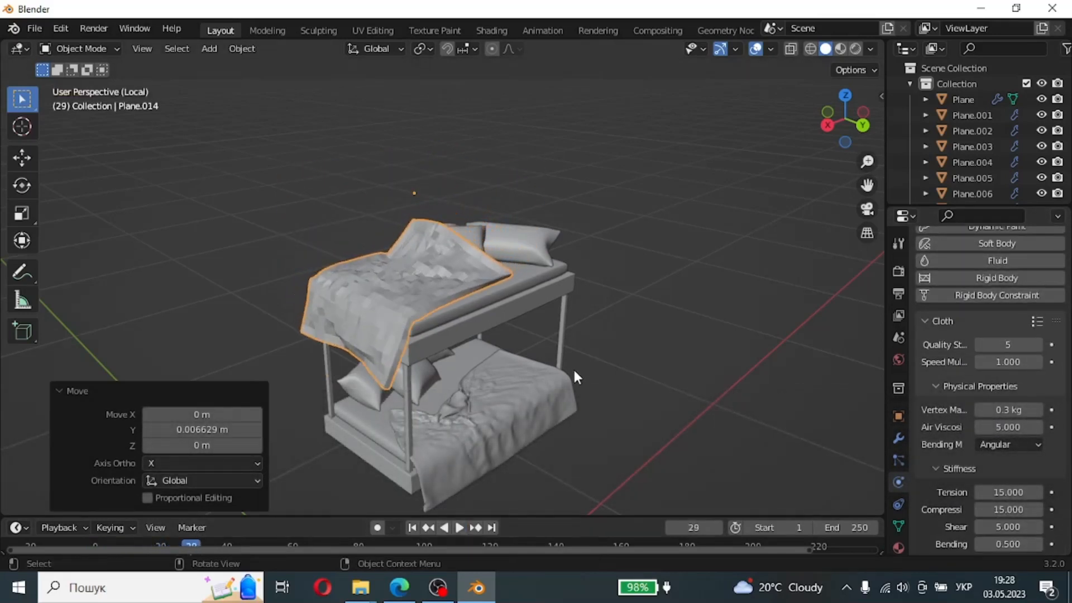
Step: Reset to frame 0, scale the blanket slab along X by about 0.860 and run the simulation to frame 30
{"action": "left_click", "coordinate": [694, 528]}
{"action": "type", "text": "0"}
{"action": "key", "text": "Return"}
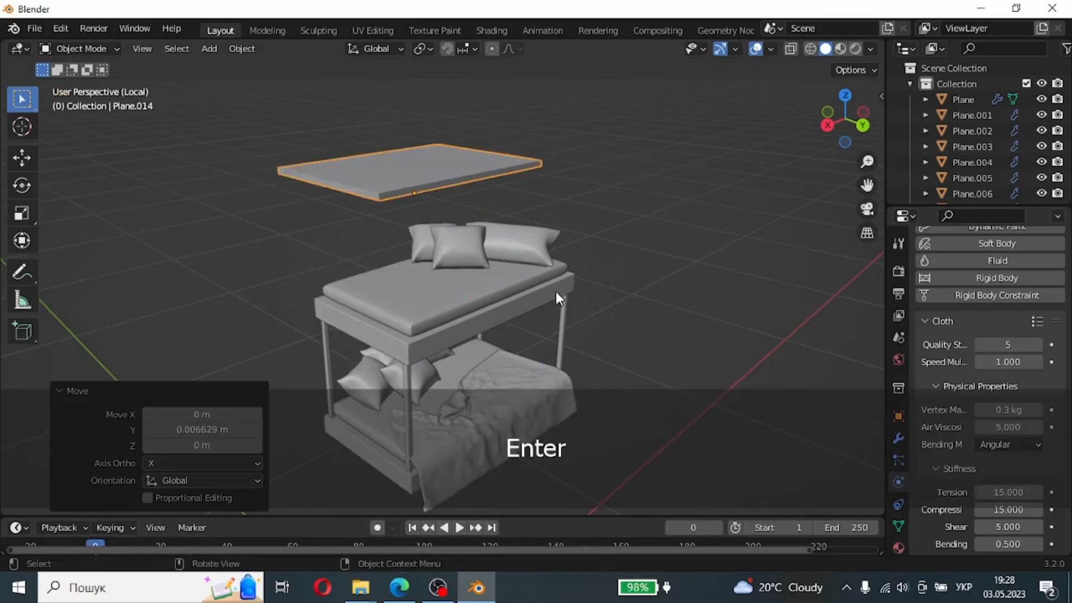
{"action": "key", "text": "s"}
{"action": "key", "text": "x"}
{"action": "left_click", "coordinate": [524, 291]}
{"action": "left_click", "coordinate": [458, 531]}
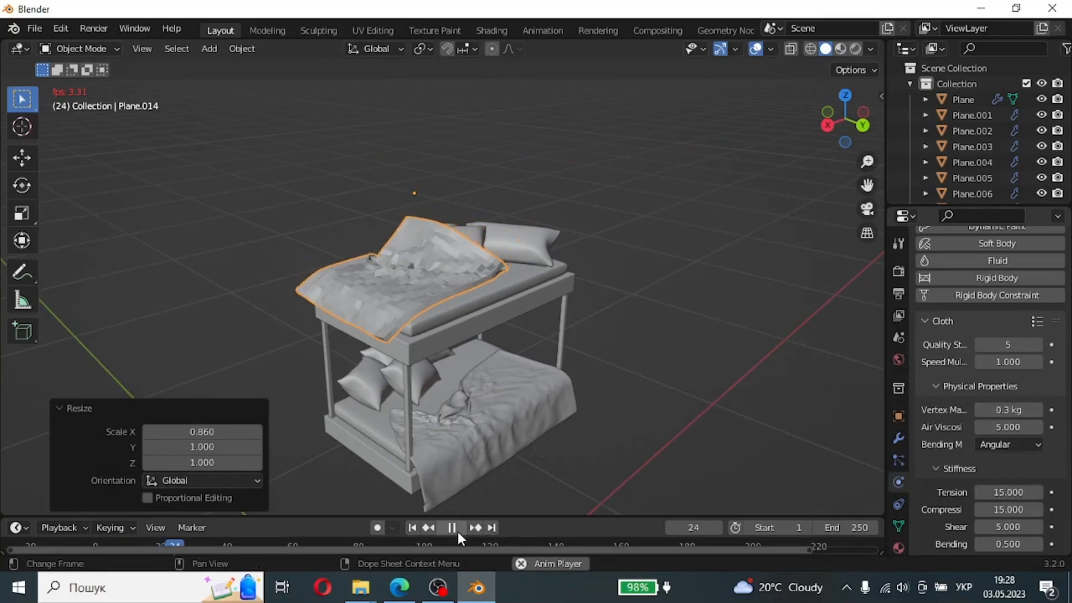
{"action": "left_click", "coordinate": [457, 530]}
{"action": "middle_click_drag", "start_coordinate": [502, 436], "coordinate": [873, 467]}
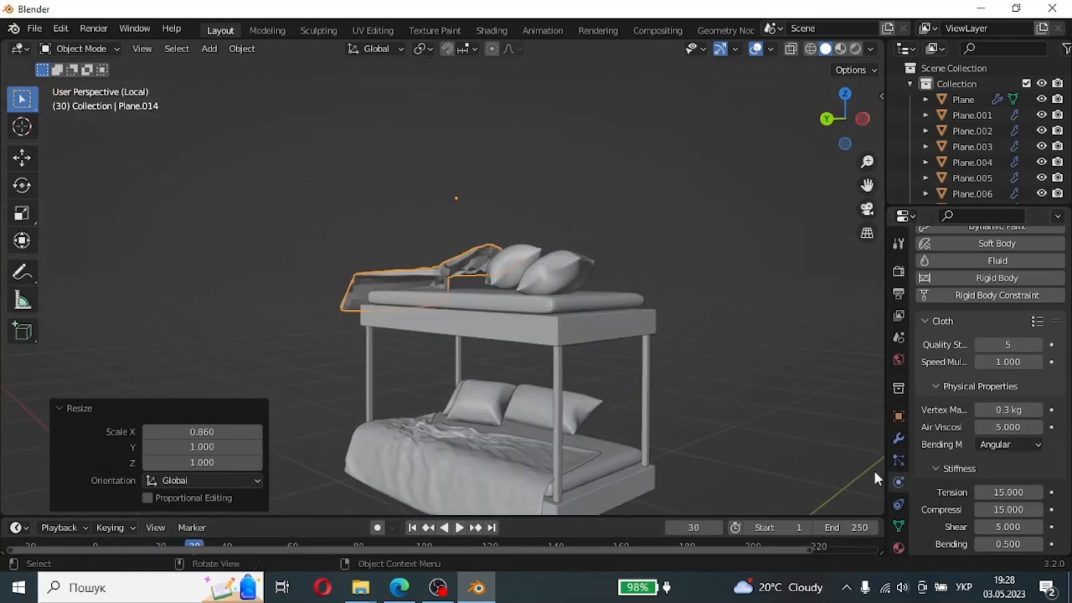
Step: Apply the Cloth modifier on the draped upper blanket and add a level 2 Subdivision Surface modifier
{"action": "left_click", "coordinate": [898, 439]}
{"action": "left_click", "coordinate": [1055, 294]}
{"action": "middle_click_drag", "start_coordinate": [581, 210], "coordinate": [477, 268]}
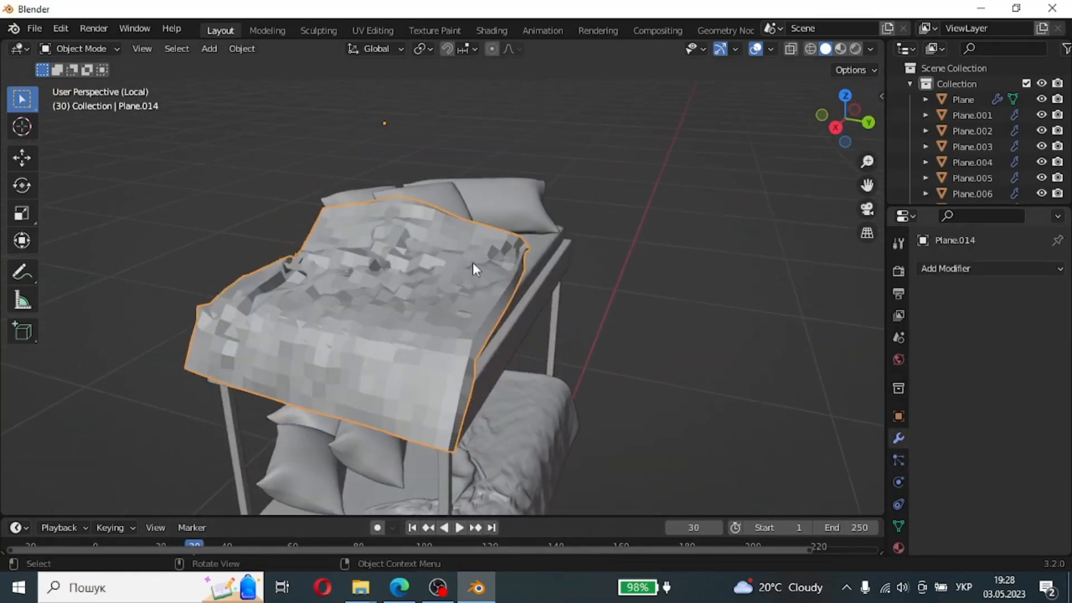
{"action": "key", "text": "ctrl+2"}
{"action": "middle_click_drag", "start_coordinate": [552, 259], "coordinate": [702, 241]}
Step: Lower the draped upper blanket about 0.032 m along Z onto the mattress
{"action": "key", "text": "g"}
{"action": "key", "text": "z"}
{"action": "left_click", "coordinate": [448, 276]}
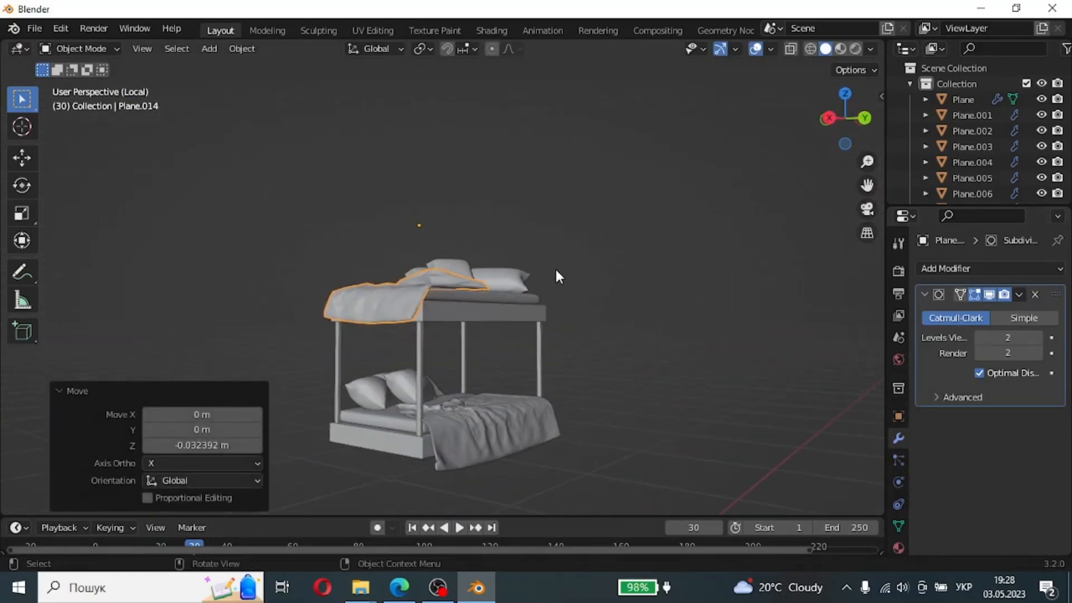
{"action": "middle_click_drag", "start_coordinate": [606, 272], "coordinate": [525, 287]}
Step: Exit local view, select all bunk bed objects without the room shell and floor, and scale them up by about 1.809
{"action": "key", "text": "KP_Divide"}
{"action": "left_click_drag", "start_coordinate": [526, 297], "coordinate": [330, 84]}
{"action": "left_click", "coordinate": [488, 325], "text": "shift"}
{"action": "left_click", "coordinate": [614, 220], "text": "shift"}
{"action": "left_click", "coordinate": [614, 220], "text": "shift"}
{"action": "scroll", "coordinate": [545, 288], "scroll_direction": "down", "scroll_amount": 6}
{"action": "middle_click_drag", "start_coordinate": [545, 288], "coordinate": [494, 308]}
{"action": "left_click", "coordinate": [400, 300], "text": "shift"}
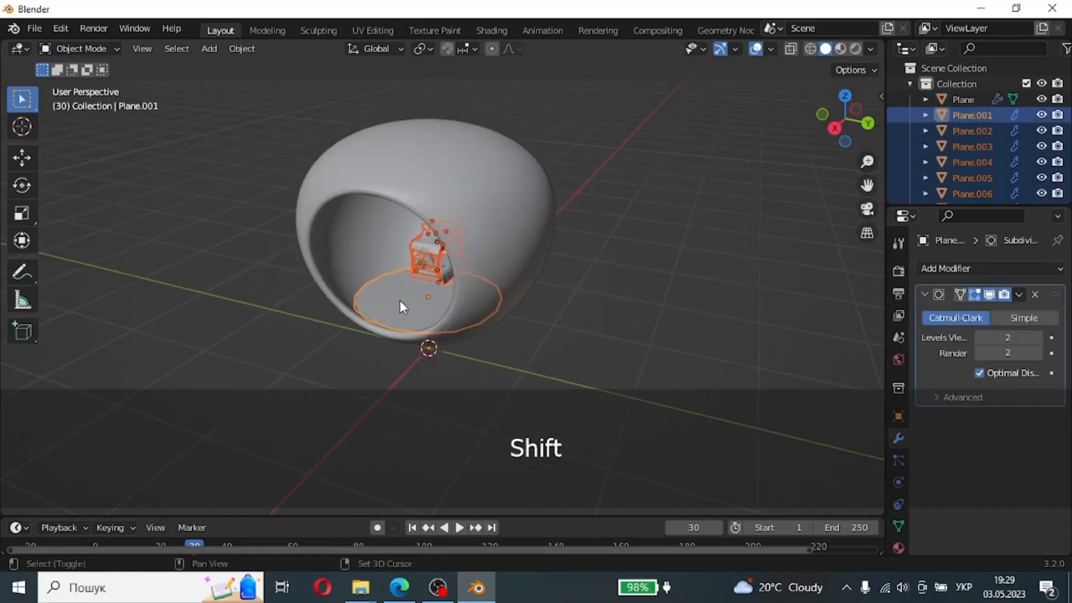
{"action": "left_click", "coordinate": [399, 299], "text": "shift"}
{"action": "left_click", "coordinate": [403, 300], "text": "shift"}
{"action": "left_click", "coordinate": [403, 299], "text": "shift"}
{"action": "left_click", "coordinate": [348, 186], "text": "shift"}
{"action": "left_click", "coordinate": [347, 186], "text": "shift"}
{"action": "middle_click_drag", "start_coordinate": [357, 258], "coordinate": [447, 296]}
{"action": "key", "text": "s"}
{"action": "left_click", "coordinate": [384, 270]}
Step: In top view with X-ray on, move the bunk bed about 0.125 m in X and -0.383 m in Y towards the shell's wall
{"action": "scroll", "coordinate": [384, 270], "scroll_direction": "up", "scroll_amount": 4}
{"action": "key", "text": "KP_7"}
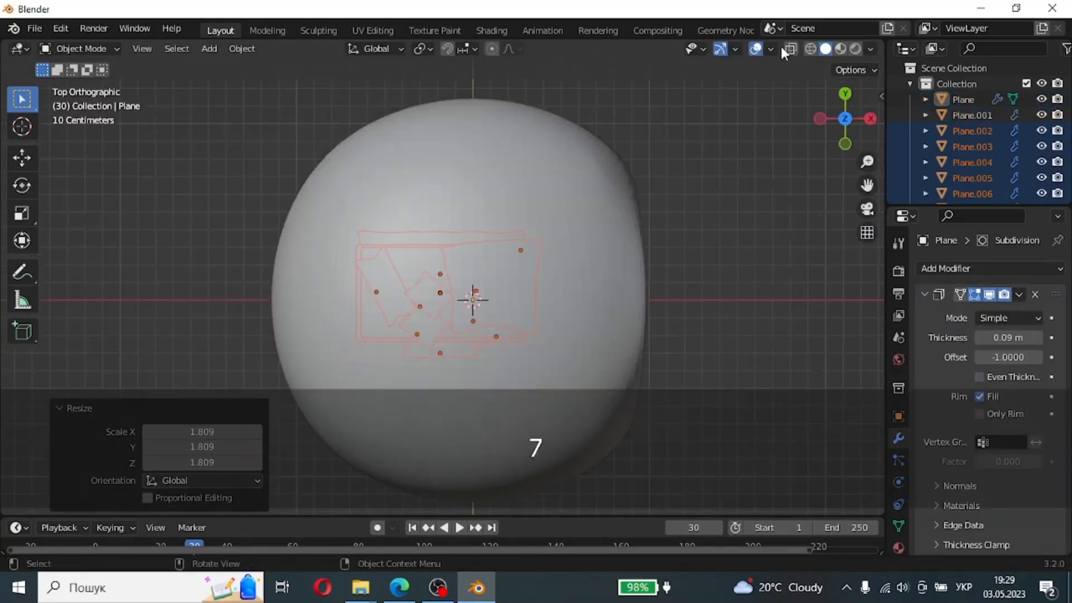
{"action": "left_click", "coordinate": [789, 51]}
{"action": "key", "text": "g"}
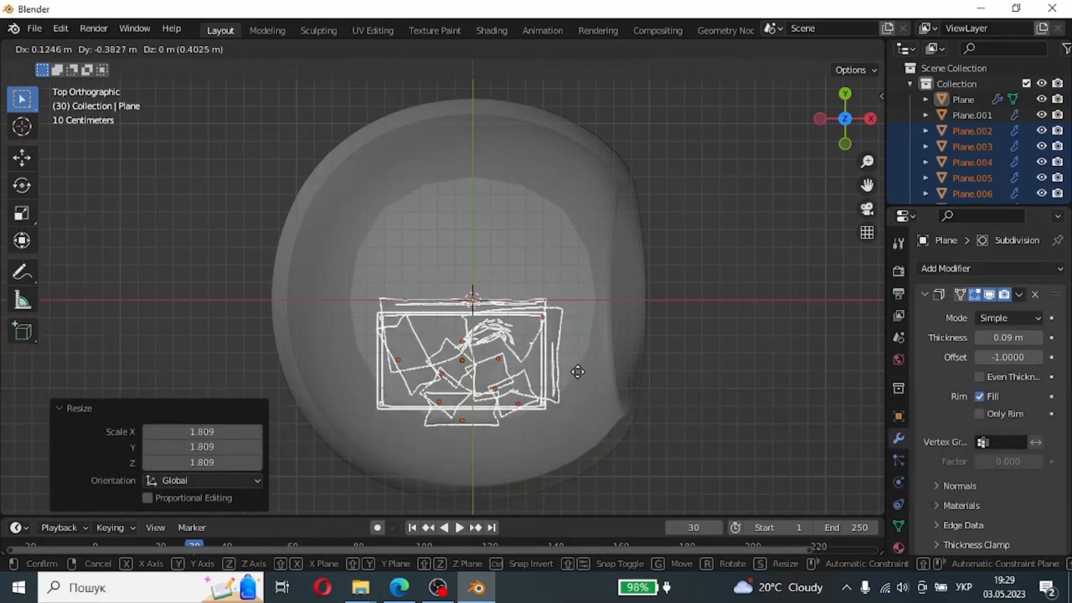
{"action": "left_click", "coordinate": [578, 371]}
Step: Turn X-ray off and move the bunk bed along Z so it stands on the room's floor
{"action": "middle_click_drag", "start_coordinate": [729, 377], "coordinate": [392, 294]}
{"action": "key", "text": "alt+z"}
{"action": "key", "text": "g"}
{"action": "key", "text": "z"}
{"action": "left_click", "coordinate": [407, 241]}
Step: With X-ray and proportional editing, raise the hanging bottom edge of the lower bunk's blanket about 0.043 m in Z
{"action": "scroll", "coordinate": [421, 303], "scroll_direction": "down", "scroll_amount": 3}
{"action": "scroll", "coordinate": [393, 293], "scroll_direction": "up", "scroll_amount": 6}
{"action": "key", "text": "Caps_Lock"}
{"action": "left_click", "coordinate": [369, 297]}
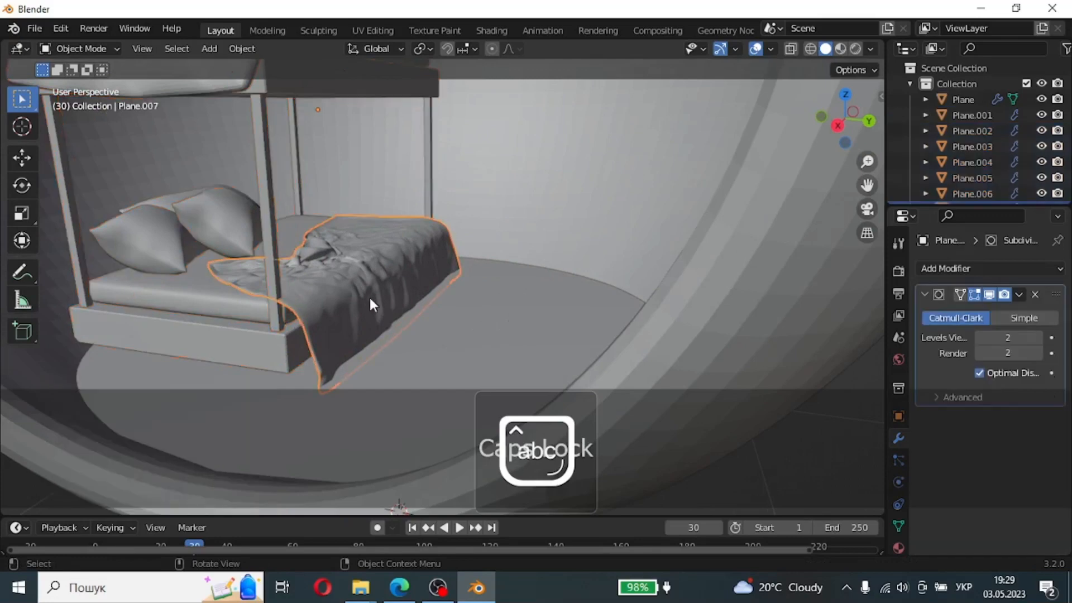
{"action": "key", "text": "Tab"}
{"action": "middle_click_drag", "start_coordinate": [406, 356], "coordinate": [444, 334]}
{"action": "left_click", "coordinate": [790, 49]}
{"action": "middle_click_drag", "start_coordinate": [476, 279], "coordinate": [243, 348]}
{"action": "left_click_drag", "start_coordinate": [646, 393], "coordinate": [186, 296]}
{"action": "key", "text": "g"}
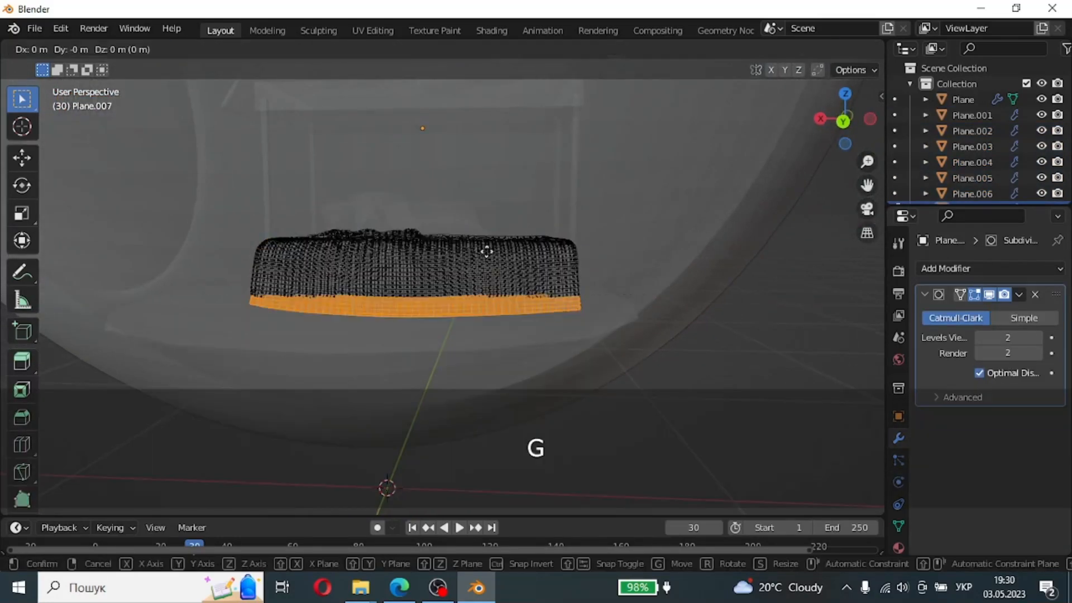
{"action": "key", "text": "Escape"}
{"action": "key", "text": "g"}
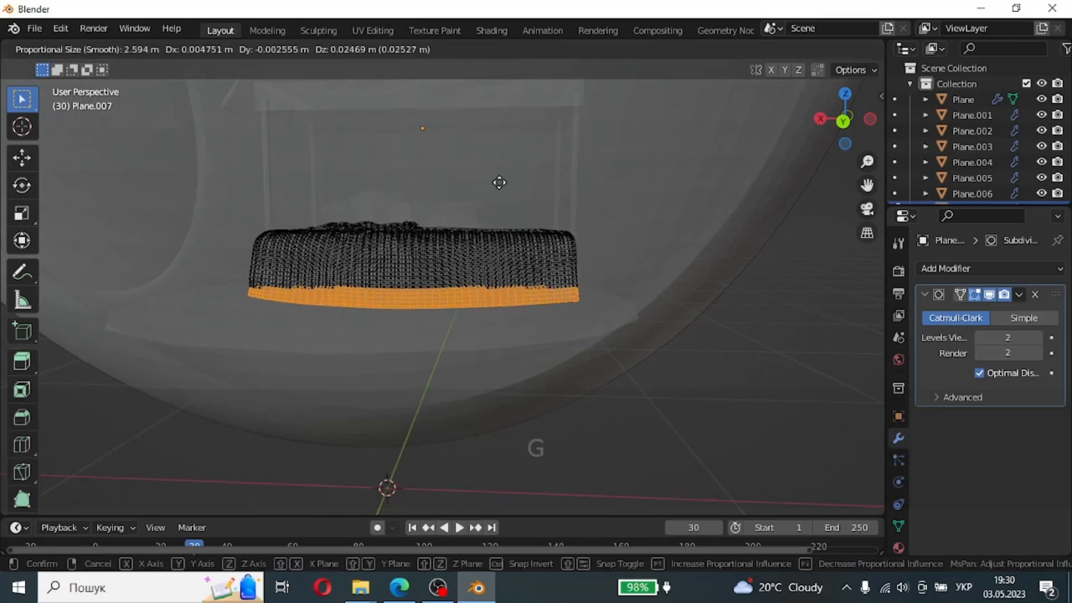
{"action": "left_click", "coordinate": [342, 227]}
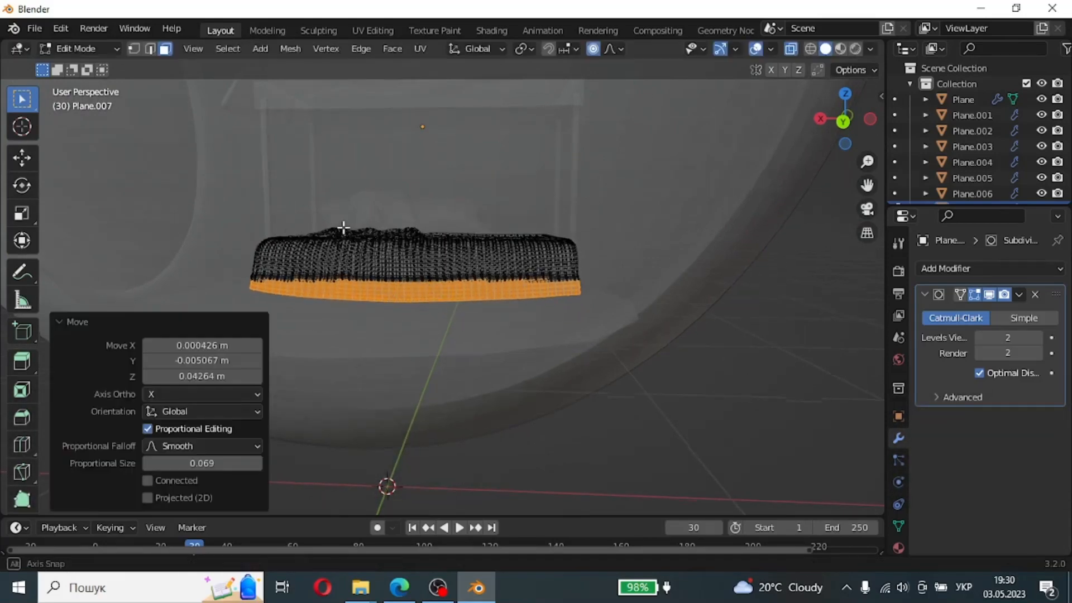
{"action": "middle_click_drag", "start_coordinate": [342, 227], "coordinate": [437, 329]}
{"action": "key", "text": "Tab"}
{"action": "scroll", "coordinate": [495, 234], "scroll_direction": "down", "scroll_amount": 5}
{"action": "left_click", "coordinate": [789, 48]}
{"action": "scroll", "coordinate": [462, 265], "scroll_direction": "up", "scroll_amount": 4}
{"action": "scroll", "coordinate": [459, 267], "scroll_direction": "up", "scroll_amount": 2}
{"action": "scroll", "coordinate": [441, 286], "scroll_direction": "down", "scroll_amount": 5}
{"action": "scroll", "coordinate": [390, 266], "scroll_direction": "up", "scroll_amount": 1}
{"action": "scroll", "coordinate": [425, 248], "scroll_direction": "down", "scroll_amount": 3}
{"action": "middle_click_drag", "start_coordinate": [438, 312], "coordinate": [466, 246]}
{"action": "left_click", "coordinate": [466, 248]}
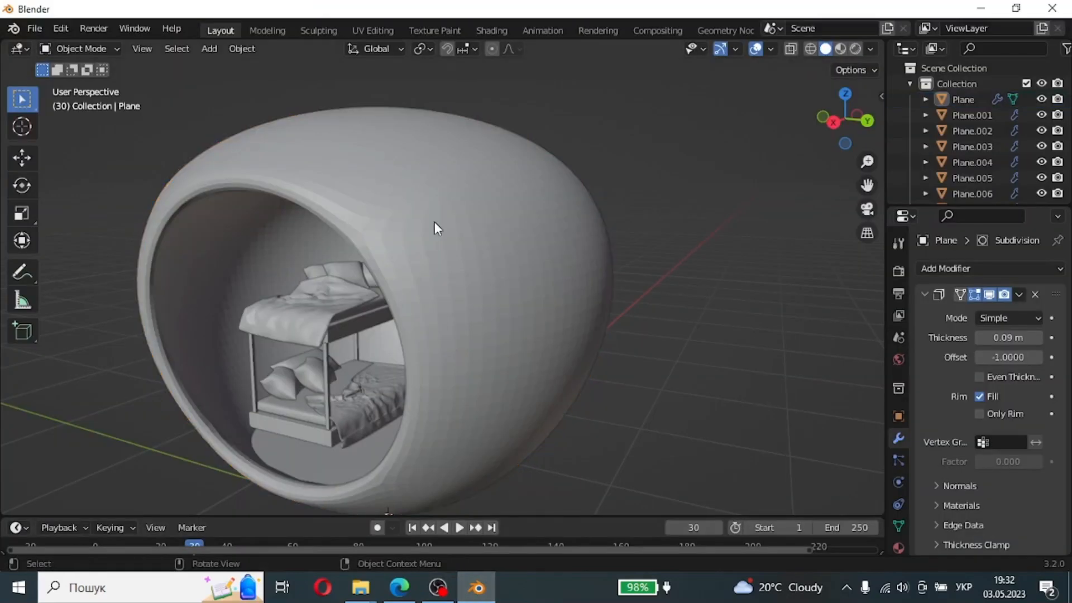
{"action": "key", "text": "Tab"}
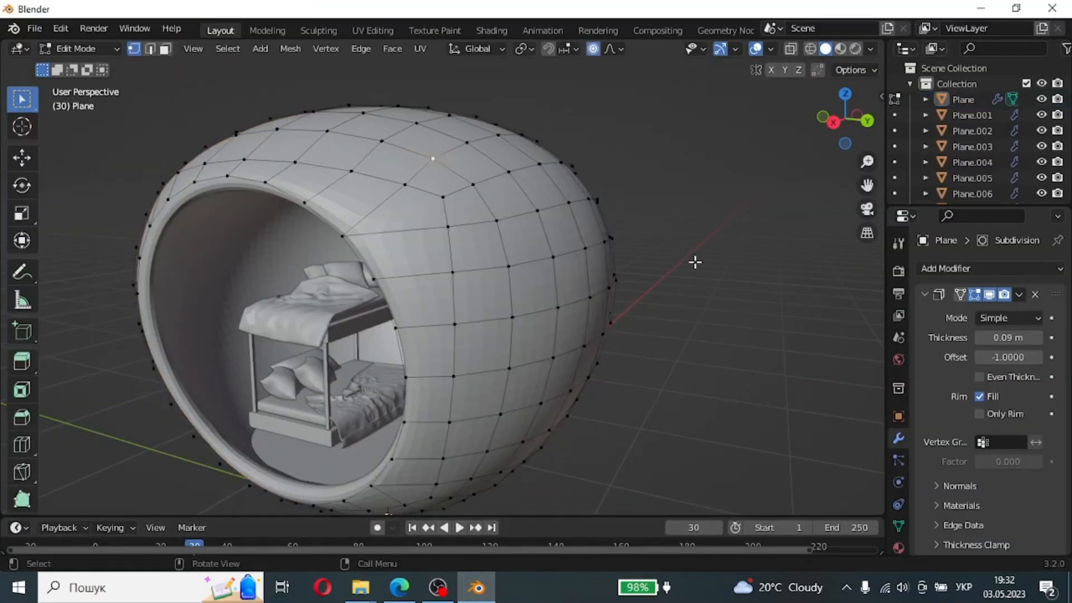
{"action": "key", "text": "Tab"}
Step: Add a plane, scale it to 0.120, and stretch it along the X axis
{"action": "key", "text": "shift+a"}
{"action": "left_click", "coordinate": [758, 250]}
{"action": "scroll", "coordinate": [668, 267], "scroll_direction": "down", "scroll_amount": 2}
{"action": "key", "text": "s"}
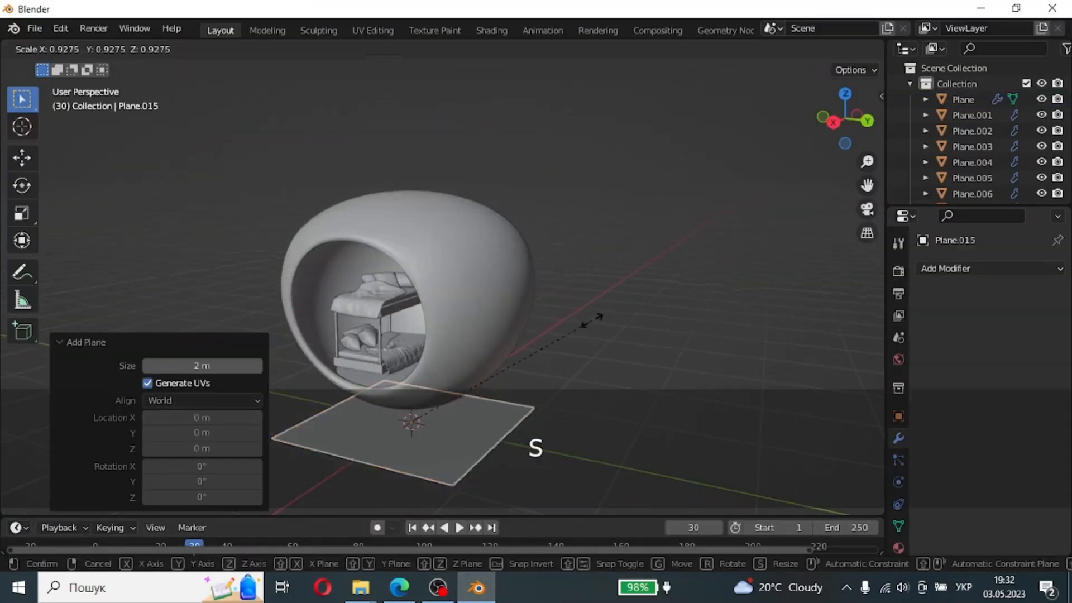
{"action": "left_click", "coordinate": [442, 419]}
{"action": "key", "text": "s"}
{"action": "key", "text": "x"}
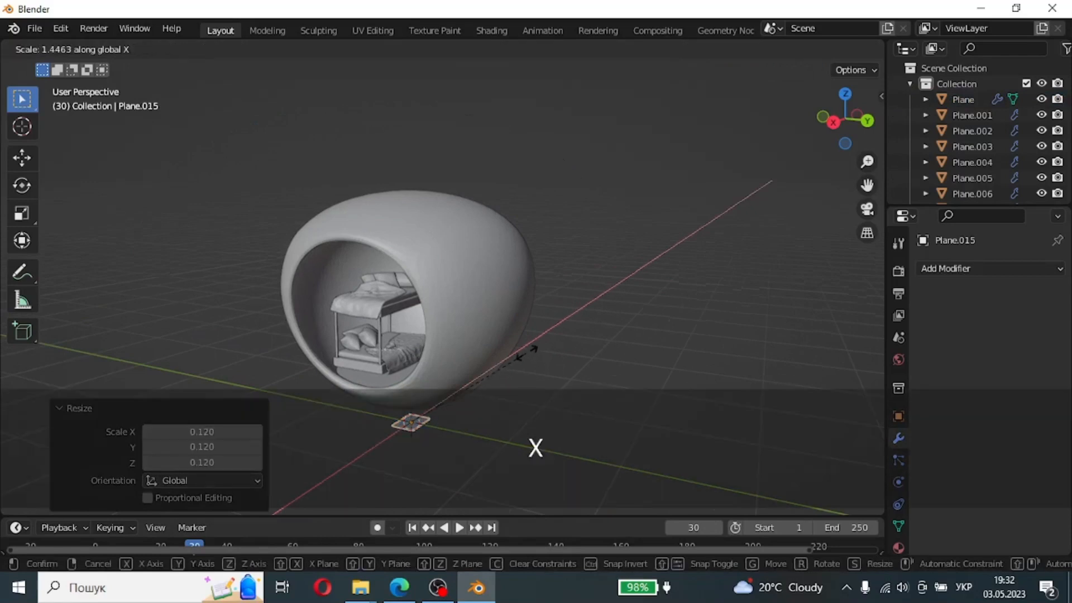
{"action": "left_click", "coordinate": [515, 384]}
Step: Extrude the small plane's face slightly upward to form a thin slab
{"action": "scroll", "coordinate": [515, 383], "scroll_direction": "up", "scroll_amount": 2}
{"action": "key", "text": "e"}
{"action": "key", "text": "Tab"}
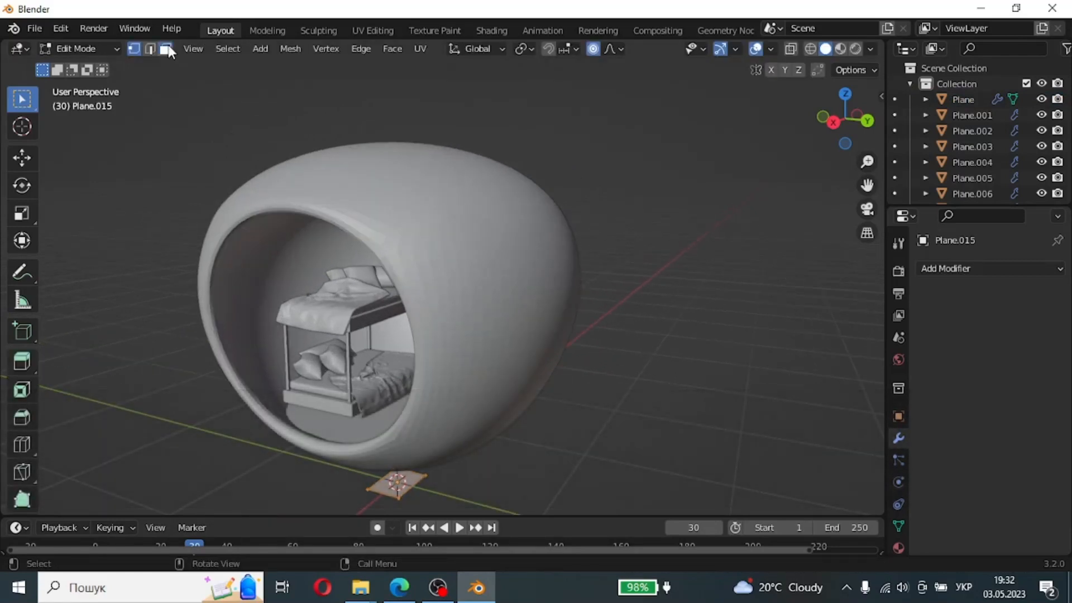
{"action": "key", "text": "e"}
{"action": "left_click", "coordinate": [550, 332]}
{"action": "key", "text": "Tab"}
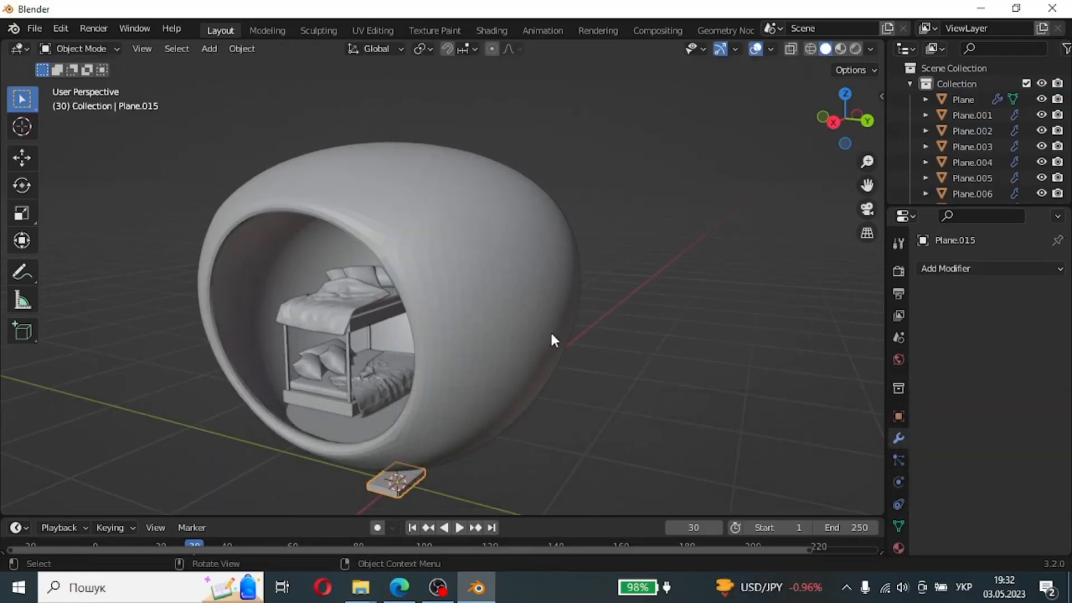
Step: Add a level 2 Subdivision modifier to the slab and raise its top face about 0.072 m along Z
{"action": "key", "text": "ctrl+2"}
{"action": "scroll", "coordinate": [478, 414], "scroll_direction": "up", "scroll_amount": 2}
{"action": "middle_click_drag", "start_coordinate": [478, 413], "coordinate": [474, 339], "text": "shift"}
{"action": "scroll", "coordinate": [449, 410], "scroll_direction": "up", "scroll_amount": 2}
{"action": "key", "text": "Tab"}
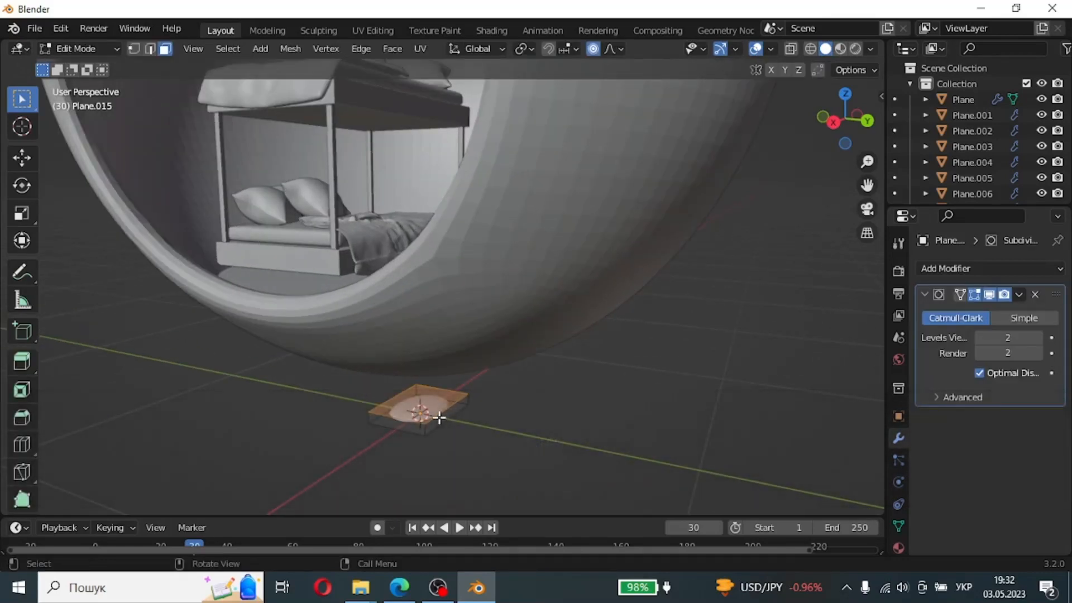
{"action": "key", "text": "g"}
{"action": "key", "text": "z"}
{"action": "left_click", "coordinate": [442, 398]}
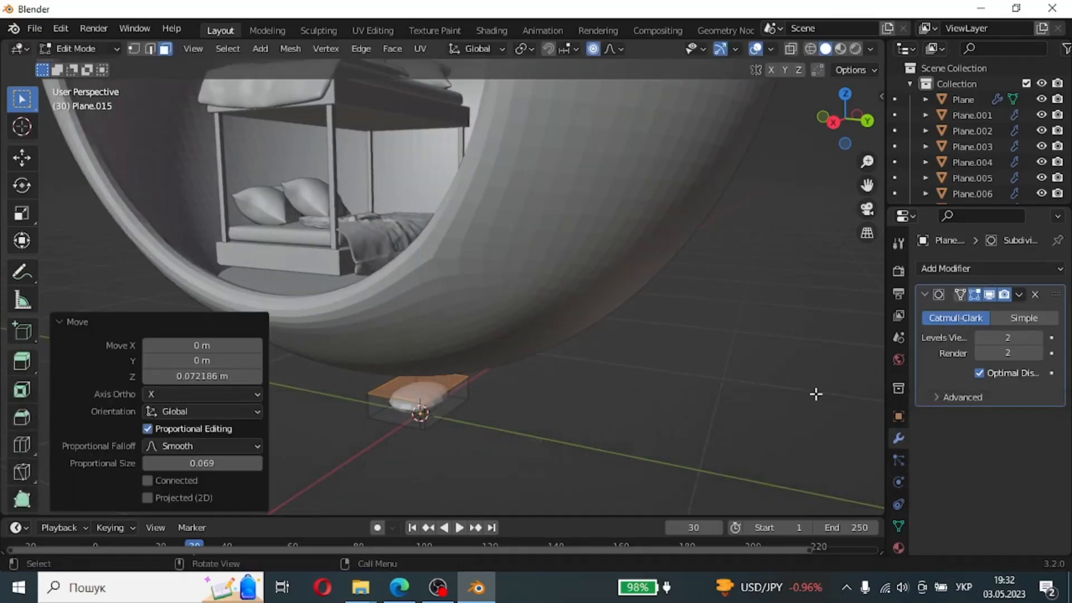
Step: Set the slab's Subdivision viewport and render levels to 3, and return to Object Mode
{"action": "left_click", "coordinate": [1039, 337]}
{"action": "left_click", "coordinate": [1040, 356]}
{"action": "scroll", "coordinate": [485, 401], "scroll_direction": "up", "scroll_amount": 2}
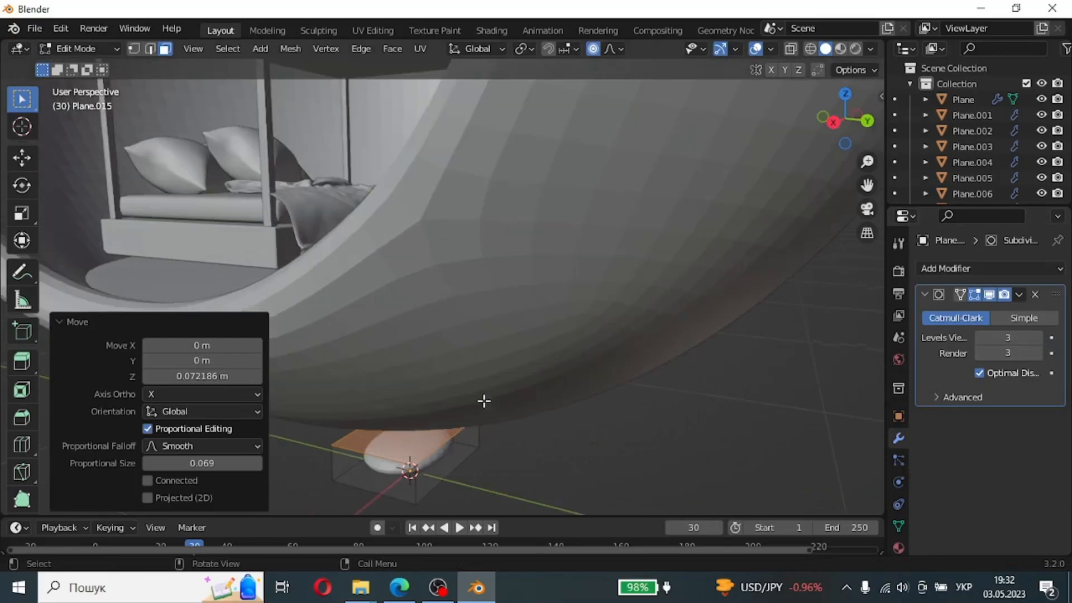
{"action": "key", "text": "Tab"}
{"action": "scroll", "coordinate": [488, 385], "scroll_direction": "down", "scroll_amount": 5}
{"action": "middle_click_drag", "start_coordinate": [485, 358], "coordinate": [490, 361]}
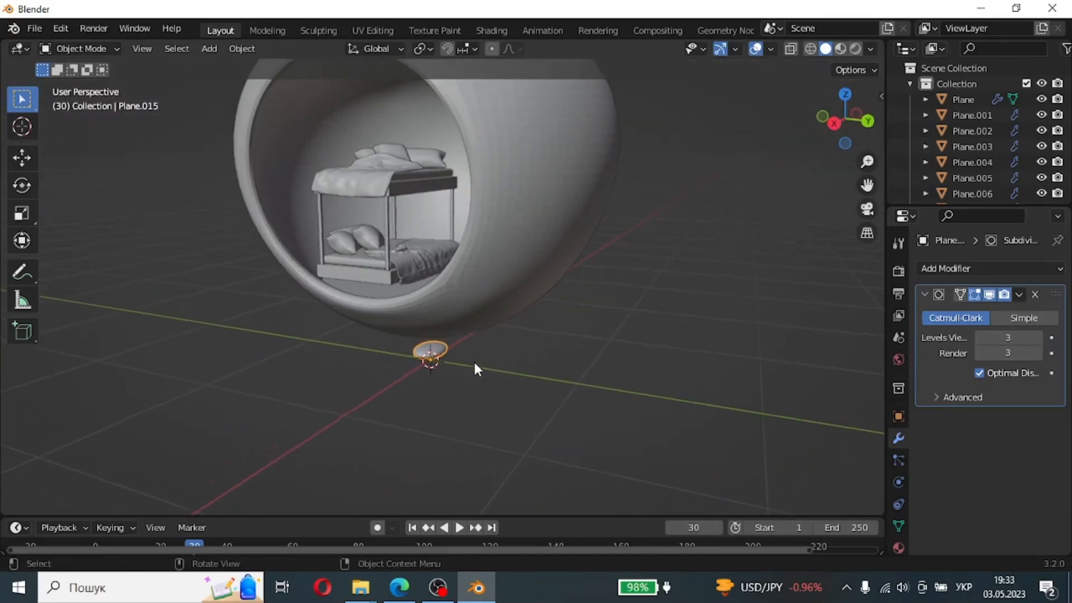
Step: Turn on snapping to Face with Align Rotation to Target, affecting both Move and Rotate
{"action": "left_click", "coordinate": [452, 49]}
{"action": "left_click", "coordinate": [473, 48]}
{"action": "left_click", "coordinate": [462, 142]}
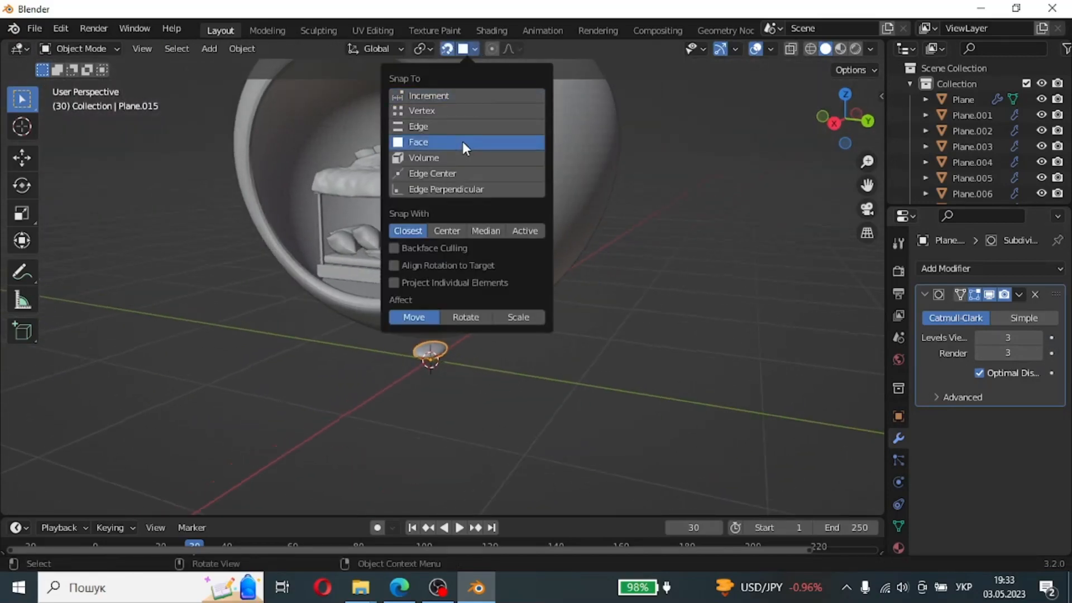
{"action": "left_click", "coordinate": [478, 316]}
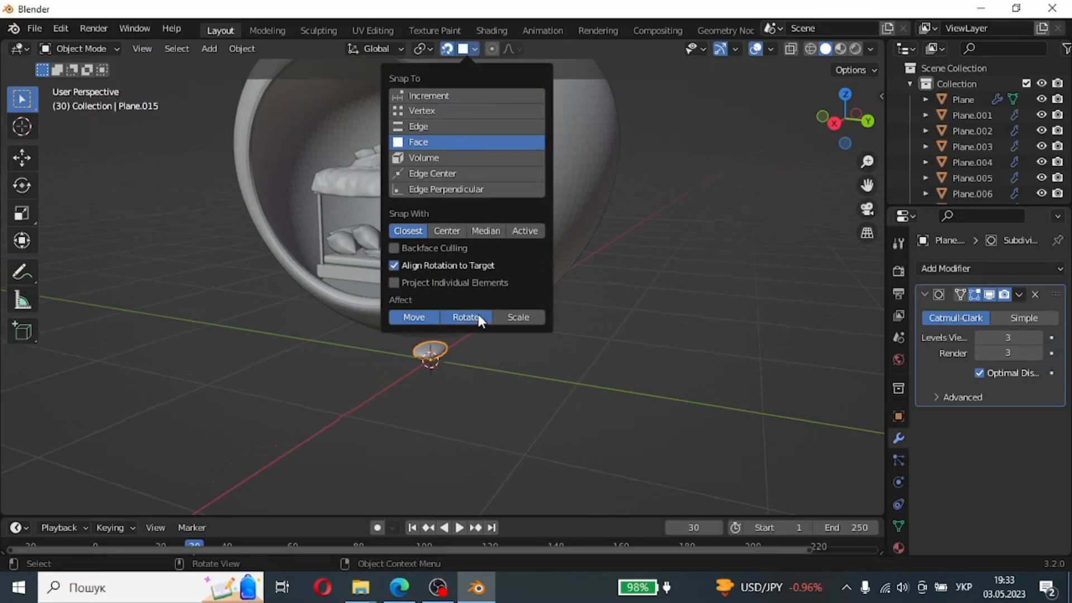
{"action": "middle_click_drag", "start_coordinate": [593, 307], "coordinate": [581, 341], "text": "shift"}
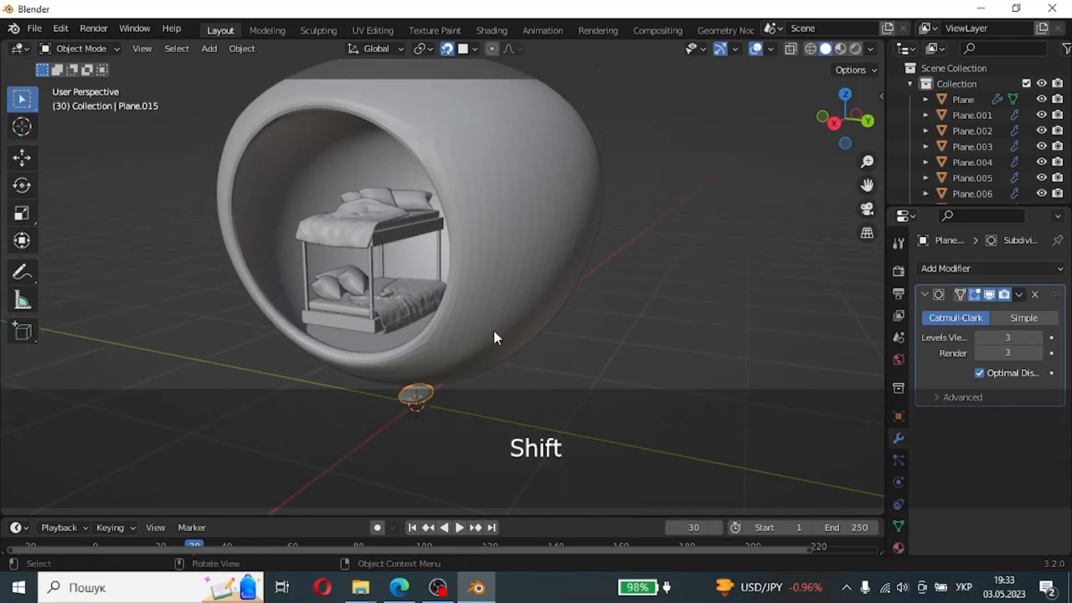
{"action": "key", "text": "alt+d"}
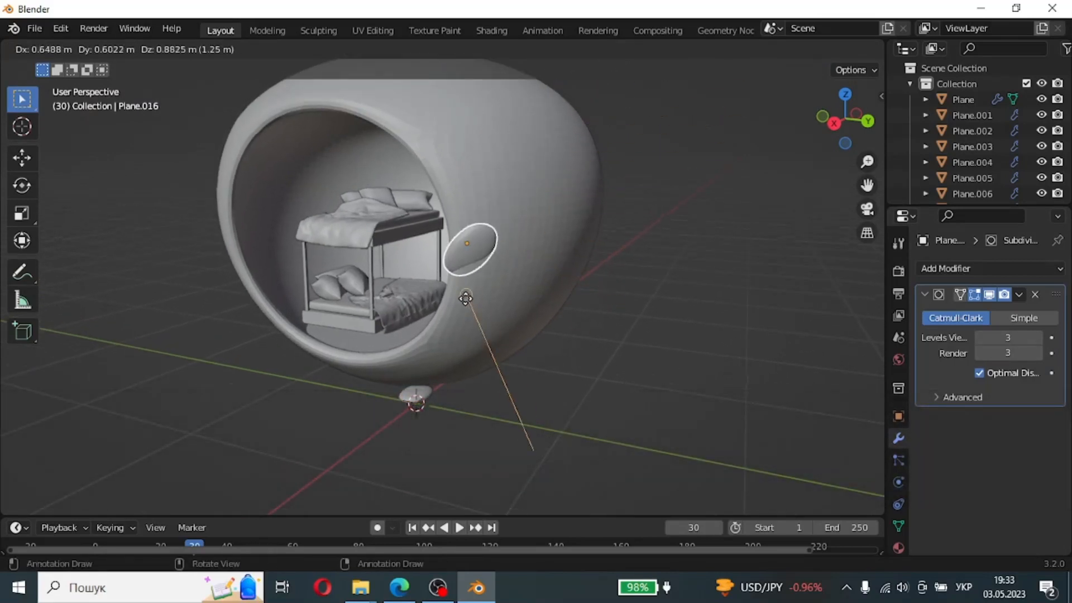
{"action": "key", "text": "Escape"}
{"action": "key", "text": "s"}
{"action": "left_click", "coordinate": [530, 369]}
{"action": "key", "text": "x"}
{"action": "left_click", "coordinate": [507, 382]}
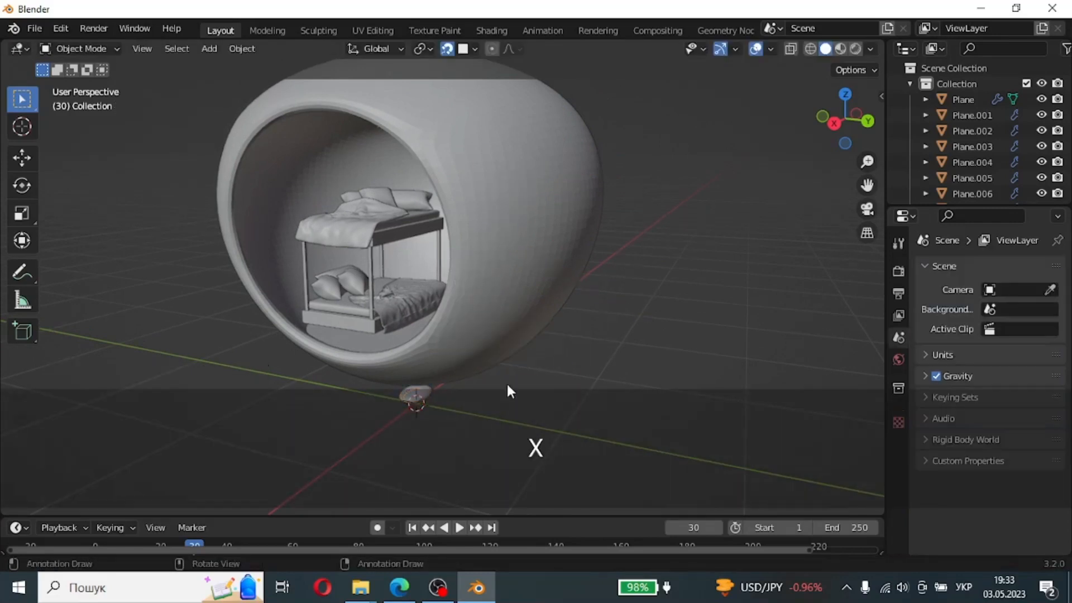
Step: Scale the rounded disc by 0.612 and snap it onto the upper outer side of the shell
{"action": "left_click", "coordinate": [419, 393]}
{"action": "key", "text": "s"}
{"action": "left_click", "coordinate": [557, 370]}
{"action": "left_click", "coordinate": [473, 48]}
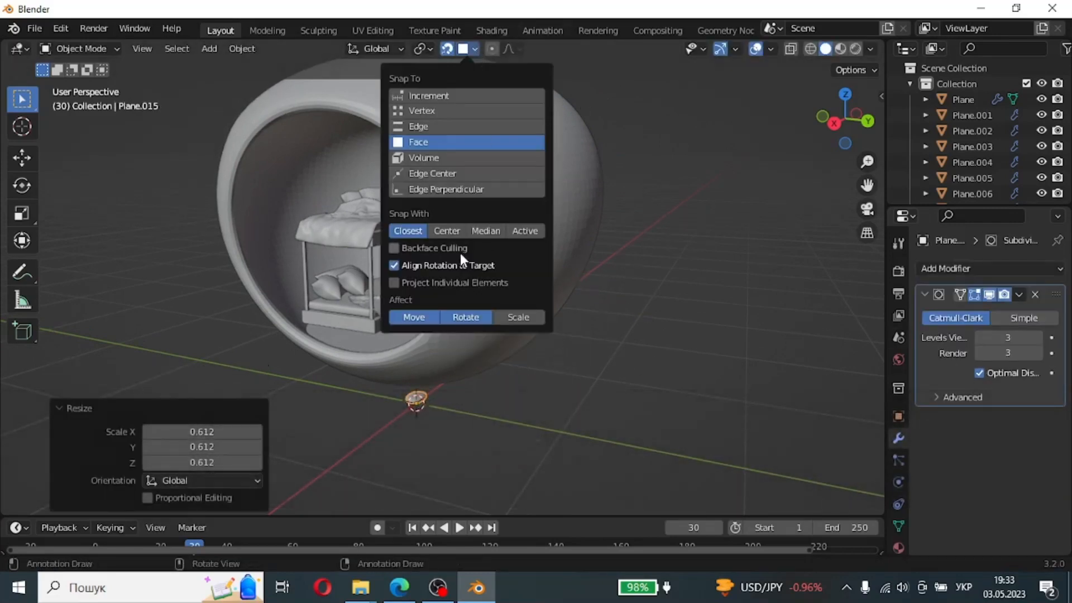
{"action": "key", "text": "g"}
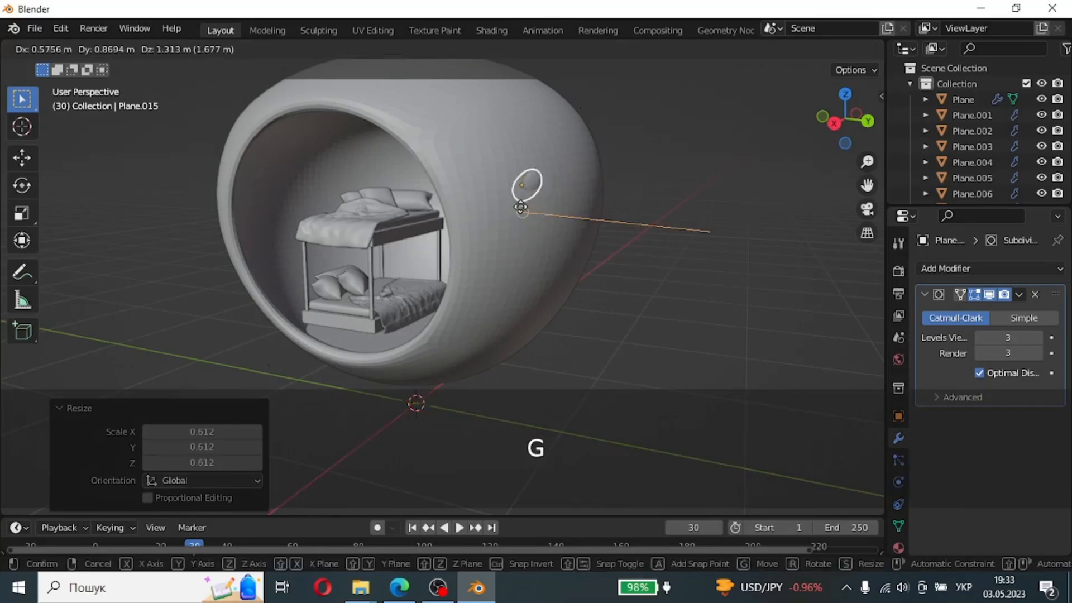
{"action": "left_click", "coordinate": [513, 148]}
Step: Tilt the disc on the shell with a trackball rotation of -10° and 10°
{"action": "key", "text": "r"}
{"action": "key", "text": "r"}
{"action": "left_click", "coordinate": [517, 134]}
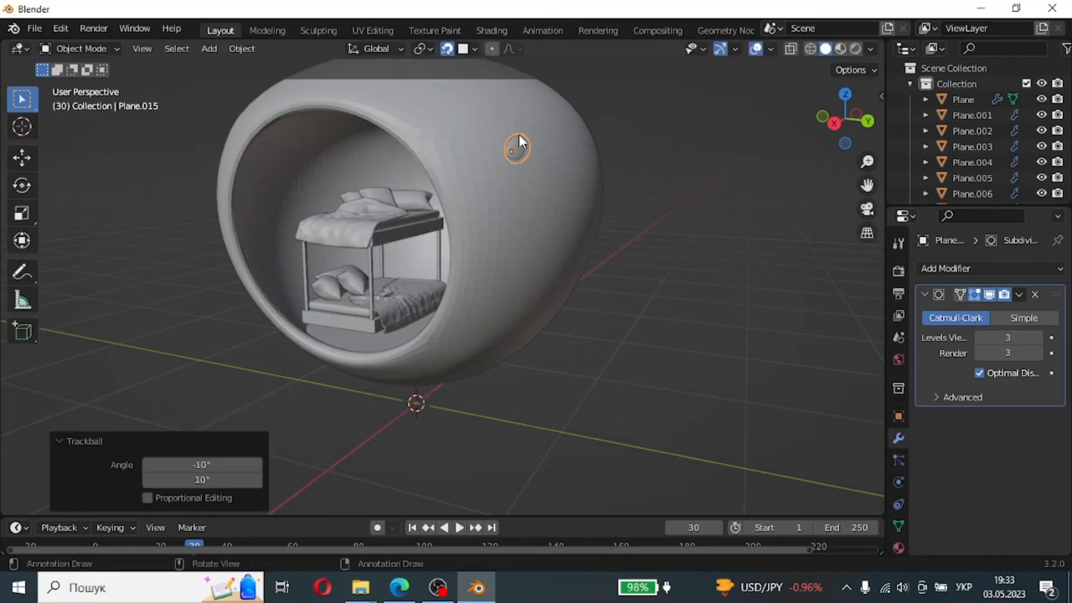
{"action": "scroll", "coordinate": [563, 122], "scroll_direction": "up", "scroll_amount": 3}
{"action": "middle_click_drag", "start_coordinate": [565, 121], "coordinate": [571, 269], "text": "shift"}
{"action": "key", "text": "r"}
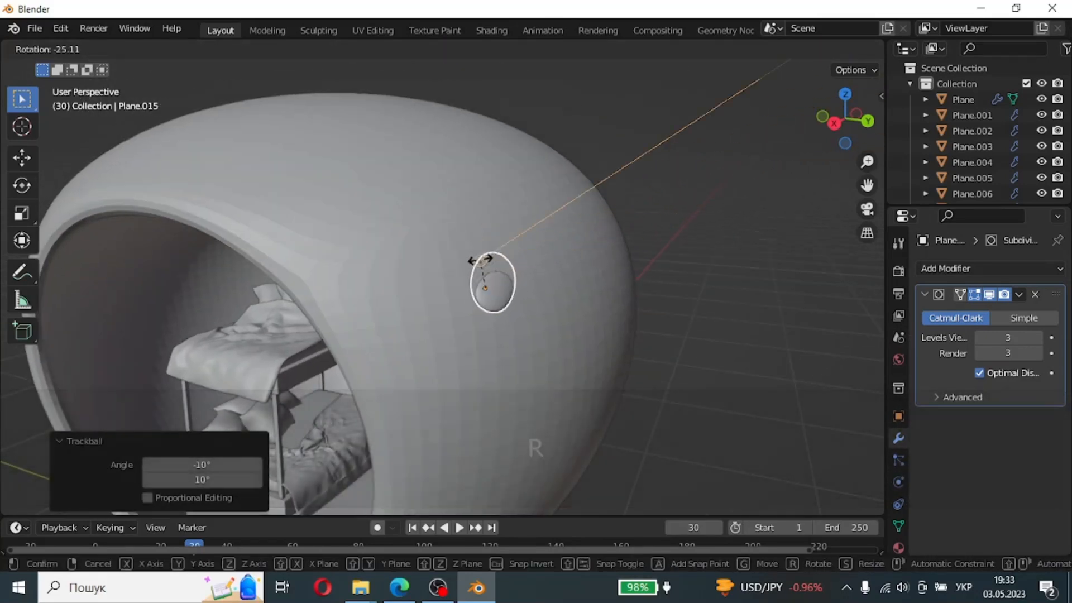
{"action": "key", "text": "Escape"}
Step: Enable Backface Culling for snapping and rotate the disc against the shell's surface
{"action": "left_click", "coordinate": [475, 48]}
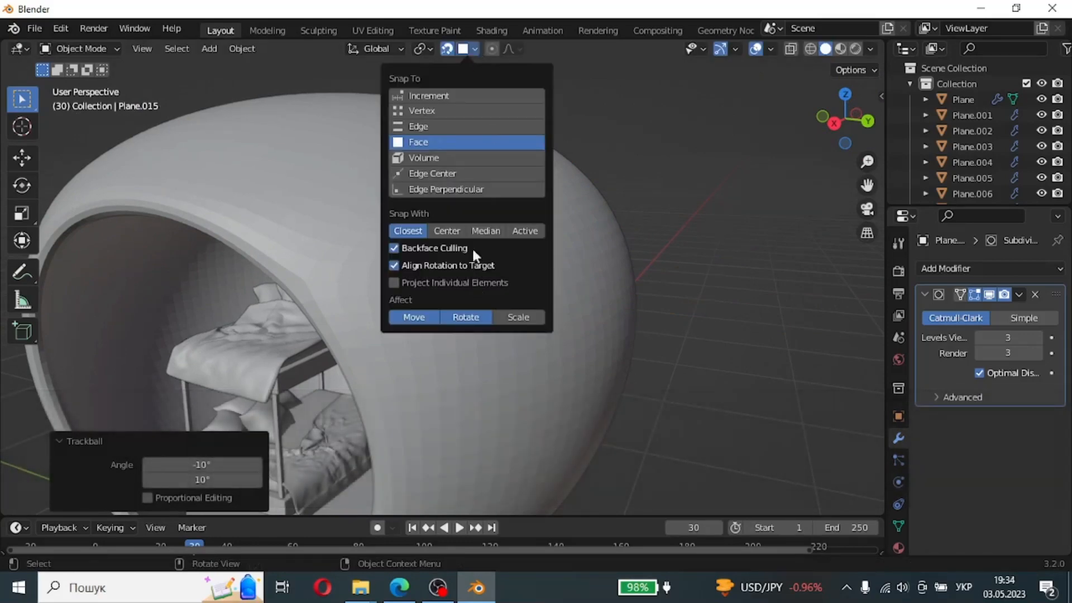
{"action": "key", "text": "r"}
{"action": "left_click", "coordinate": [478, 266]}
{"action": "middle_click_drag", "start_coordinate": [510, 296], "coordinate": [599, 279]}
{"action": "key", "text": "g"}
{"action": "key", "text": "Escape"}
{"action": "scroll", "coordinate": [676, 264], "scroll_direction": "down", "scroll_amount": 3}
{"action": "scroll", "coordinate": [700, 266], "scroll_direction": "up", "scroll_amount": 4}
Step: Apply both the Solidify and Subdivision modifiers on the room shell
{"action": "left_click", "coordinate": [591, 207]}
{"action": "left_click", "coordinate": [1019, 294]}
{"action": "left_click", "coordinate": [989, 310]}
{"action": "left_click", "coordinate": [1019, 294]}
{"action": "left_click", "coordinate": [991, 309]}
Step: Reposition the disc on the shell, moving it about -0.029 m in Y and -0.022 m in Z
{"action": "left_click", "coordinate": [661, 206]}
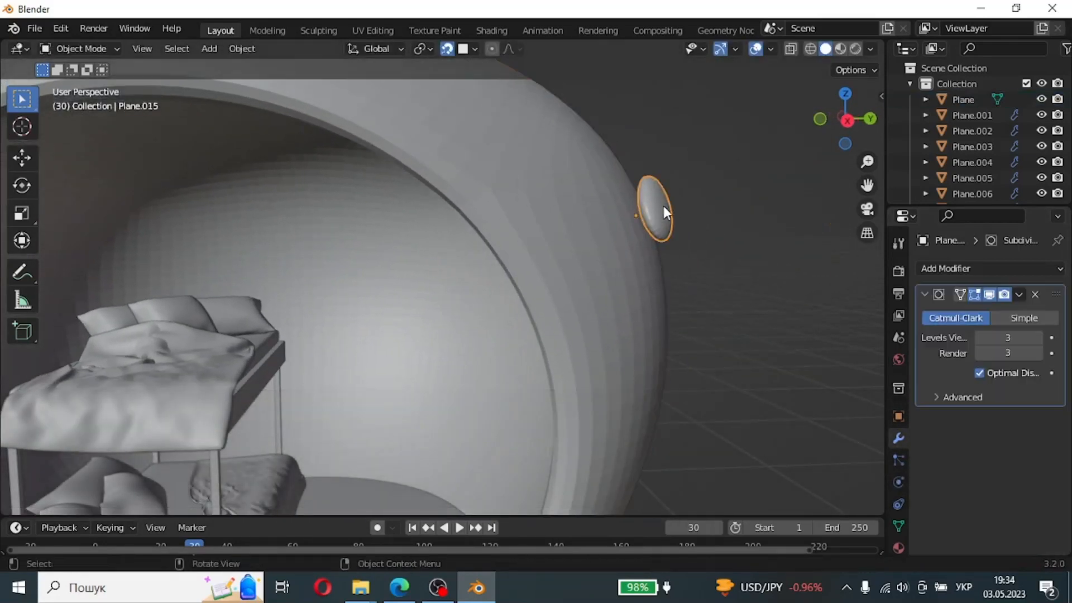
{"action": "key", "text": "g"}
{"action": "left_click", "coordinate": [644, 268]}
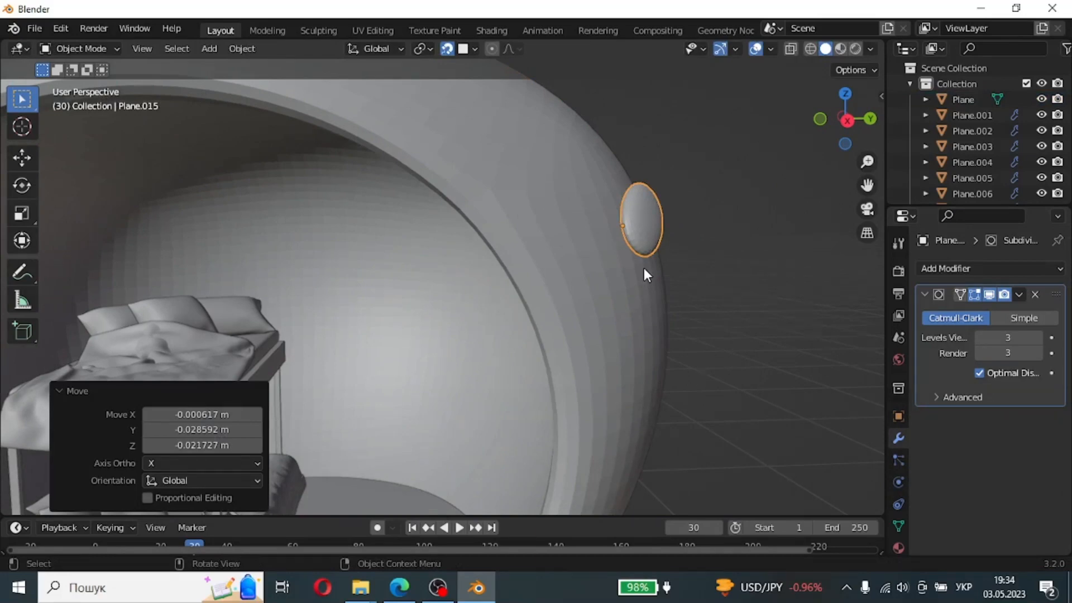
{"action": "key", "text": "g"}
{"action": "key", "text": "y"}
{"action": "key", "text": "Escape"}
{"action": "scroll", "coordinate": [469, 335], "scroll_direction": "down", "scroll_amount": 4}
{"action": "middle_click_drag", "start_coordinate": [468, 335], "coordinate": [495, 303]}
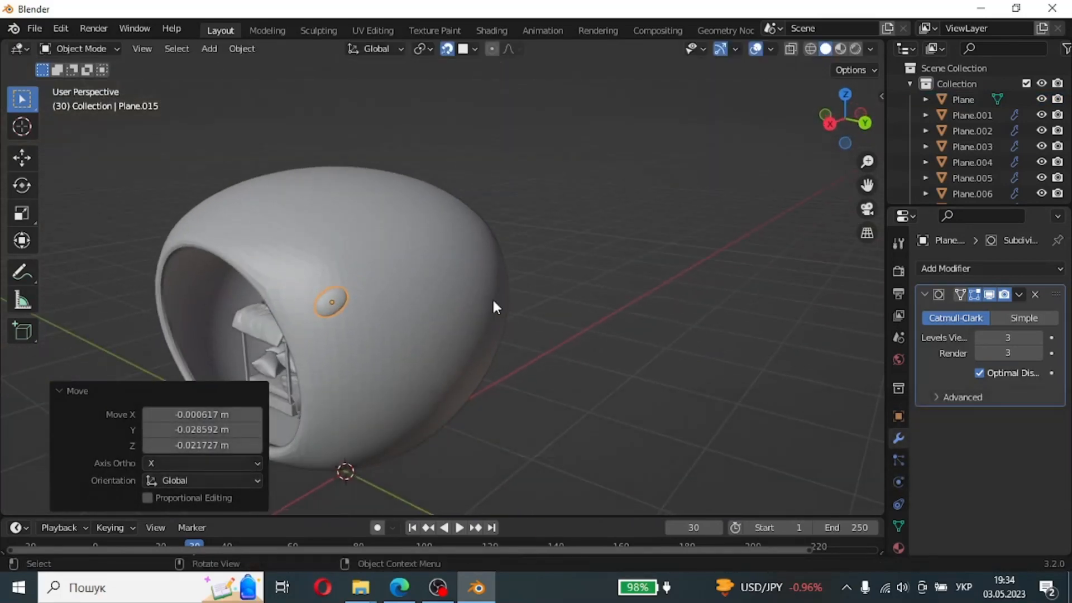
Step: Rotate the disc -59.7° about the view axis
{"action": "key", "text": "r"}
{"action": "key", "text": "x"}
{"action": "key", "text": "z"}
{"action": "key", "text": "y"}
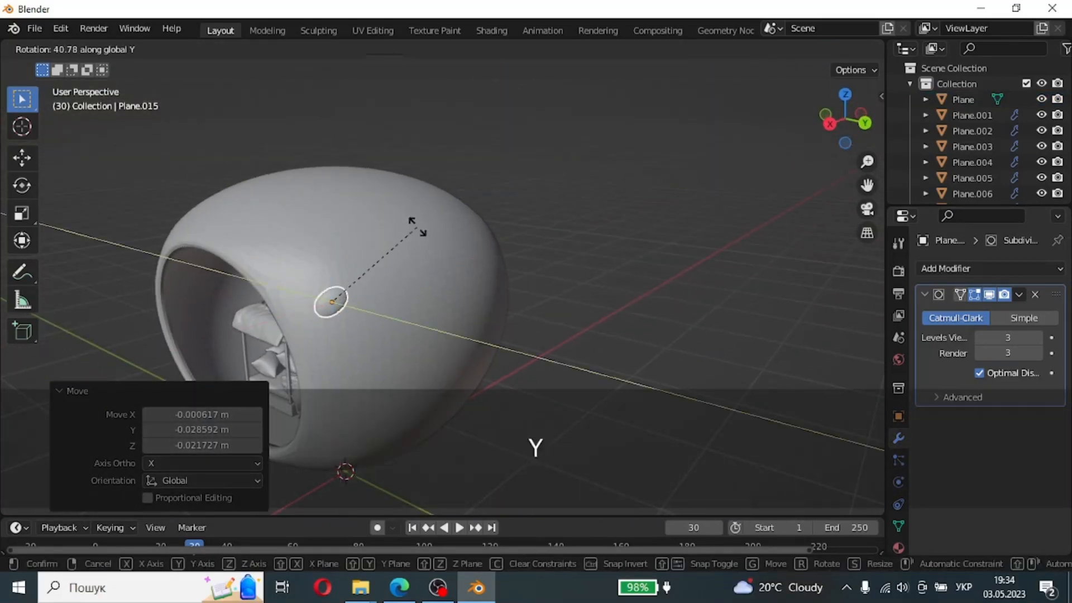
{"action": "key", "text": "Escape"}
{"action": "key", "text": "r"}
{"action": "left_click", "coordinate": [378, 310]}
Step: Move the disc about -0.067 m along X so it sits against the shell's side
{"action": "middle_click_drag", "start_coordinate": [378, 311], "coordinate": [485, 296]}
{"action": "scroll", "coordinate": [614, 257], "scroll_direction": "up", "scroll_amount": 4}
{"action": "key", "text": "g"}
{"action": "key", "text": "y"}
{"action": "key", "text": "y"}
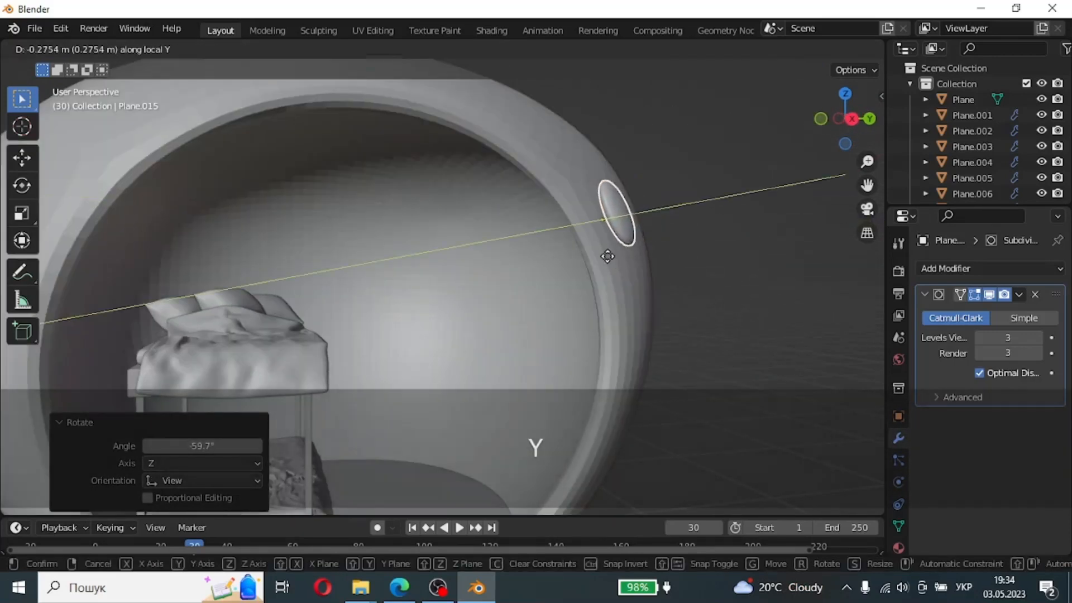
{"action": "key", "text": "x"}
{"action": "key", "text": "x"}
{"action": "key", "text": "x"}
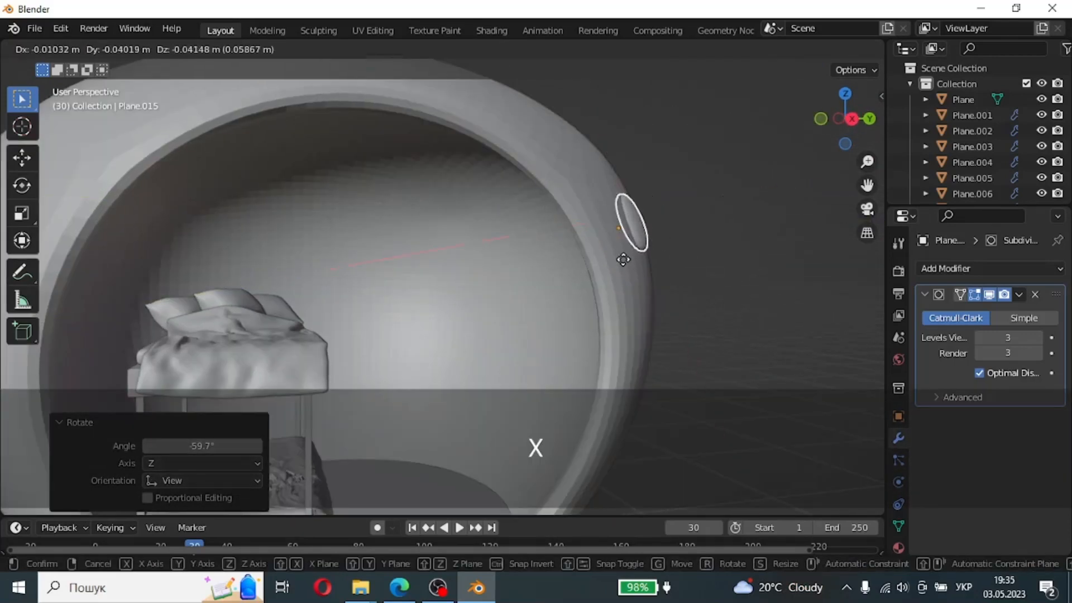
{"action": "key", "text": "x"}
{"action": "left_click", "coordinate": [627, 261]}
{"action": "middle_click_drag", "start_coordinate": [628, 261], "coordinate": [674, 289]}
{"action": "scroll", "coordinate": [674, 289], "scroll_direction": "down", "scroll_amount": 3}
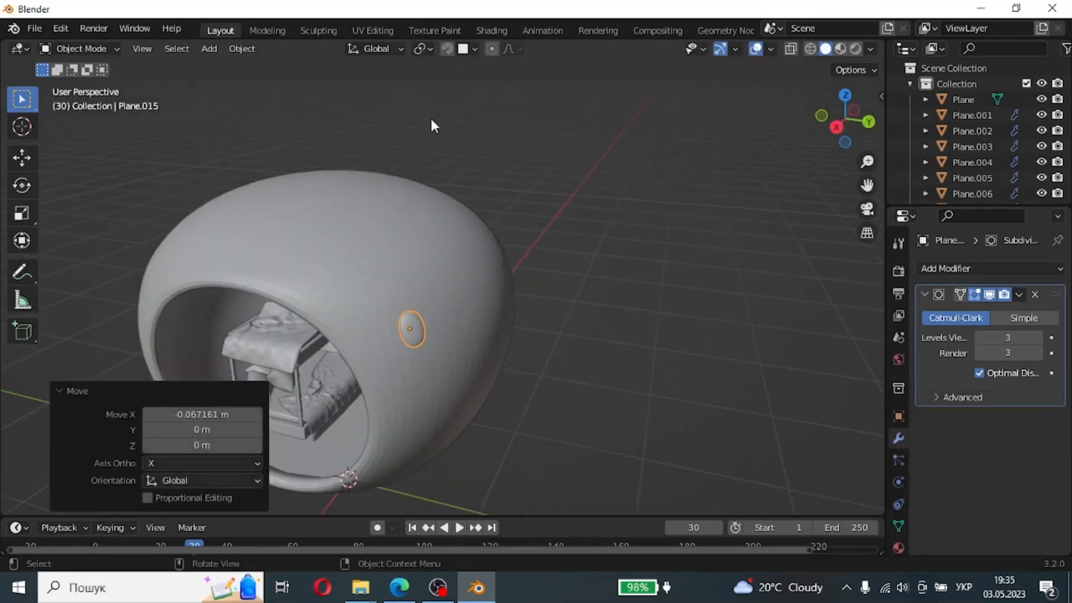
Step: Turn snapping back on and place four linked duplicates of the disc around the shell's outer surface
{"action": "key", "text": "alt+d"}
{"action": "left_click", "coordinate": [481, 338]}
{"action": "key", "text": "alt+d"}
{"action": "left_click", "coordinate": [468, 180]}
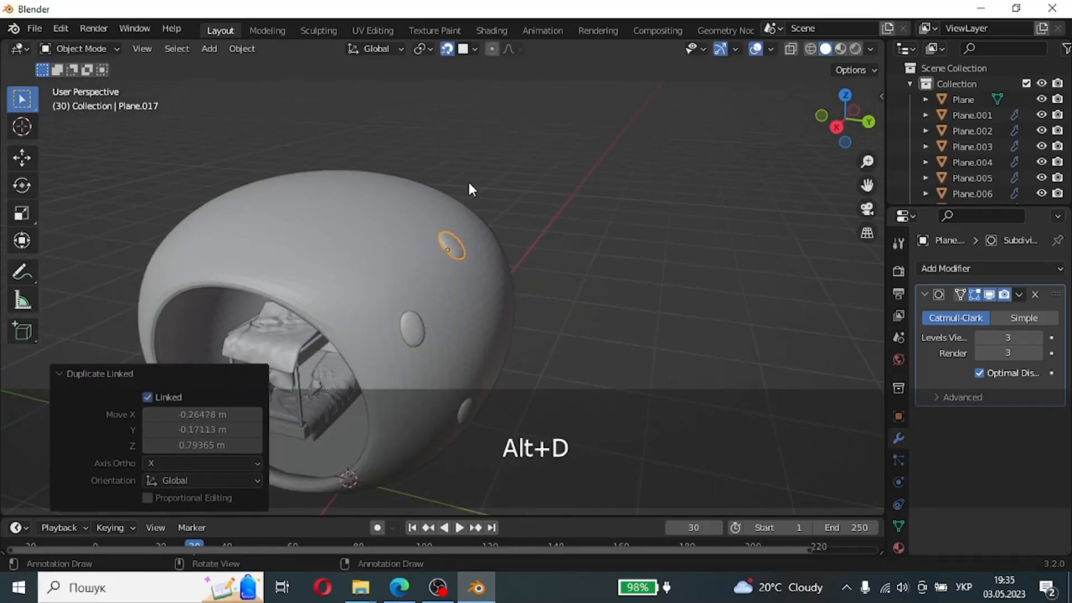
{"action": "key", "text": "alt+d"}
{"action": "left_click", "coordinate": [217, 202]}
{"action": "middle_click_drag", "start_coordinate": [218, 202], "coordinate": [420, 267]}
{"action": "left_click", "coordinate": [225, 311]}
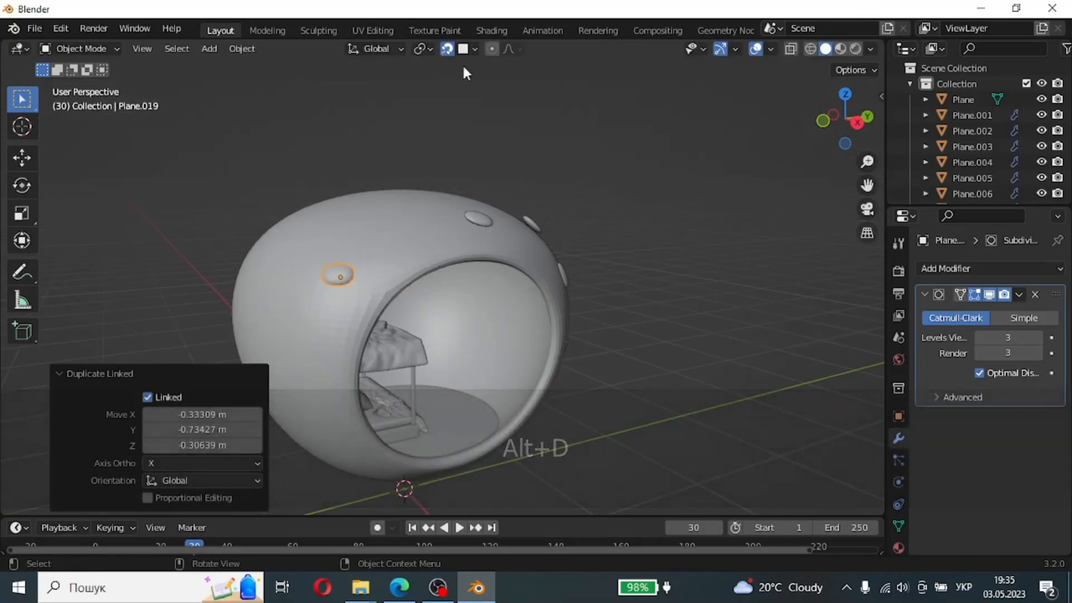
Step: Place a face-snapped linked duplicate of the disc lower beside the opening, about 0.03 m in X, -0.11 m in Y and -0.41 m in Z
{"action": "left_click", "coordinate": [466, 49]}
{"action": "left_click", "coordinate": [448, 232]}
{"action": "key", "text": "alt+d"}
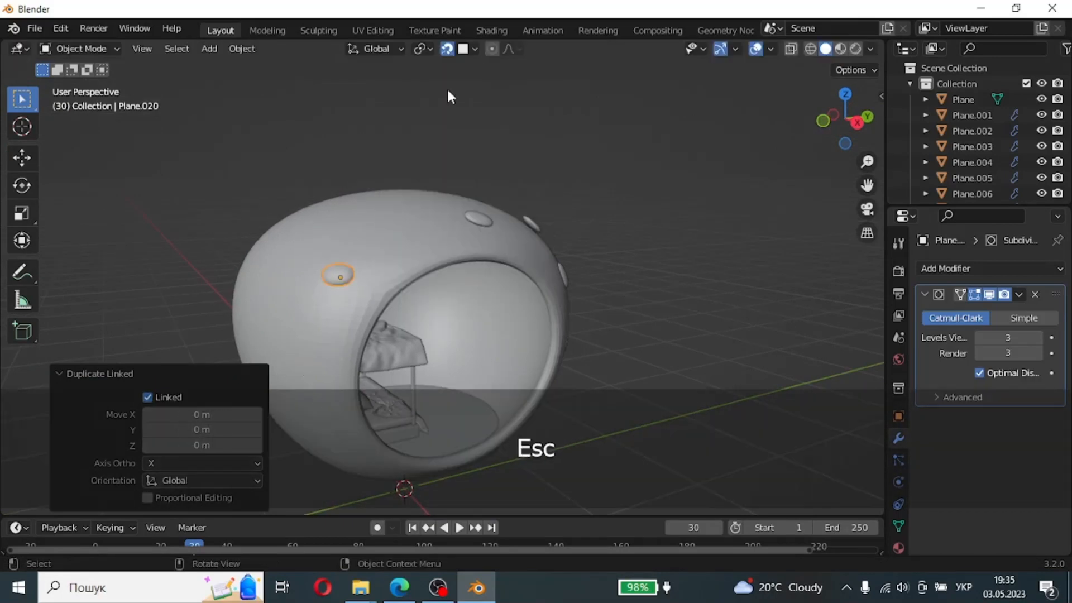
{"action": "left_click", "coordinate": [466, 49]}
{"action": "key", "text": "alt+d"}
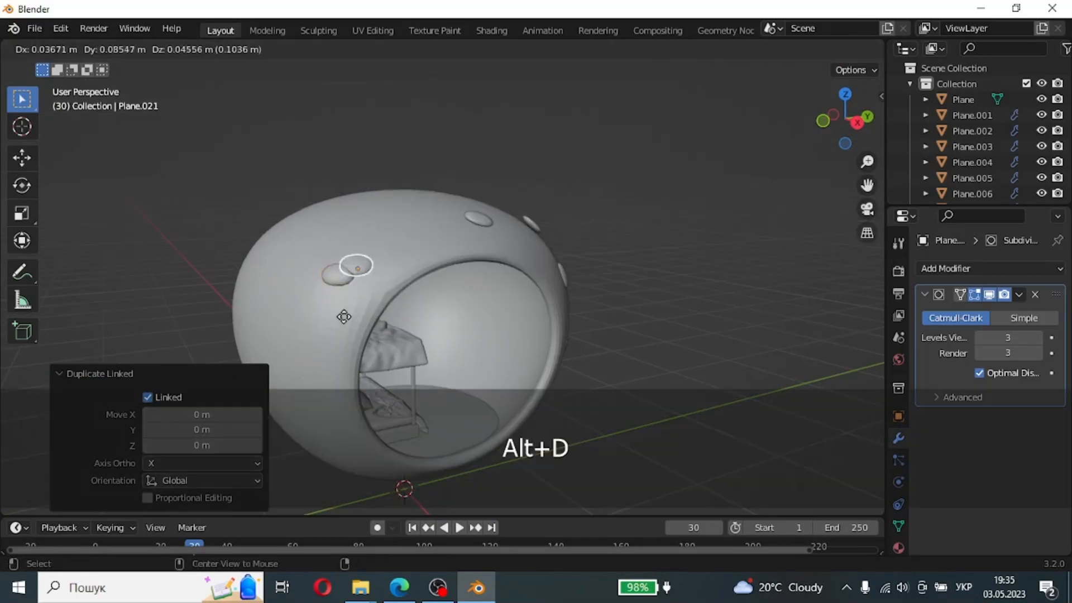
{"action": "left_click", "coordinate": [308, 409]}
Step: Keep face snapping with rotation alignment and place further linked disc duplicates around the rest of the shell's exterior and lower rim
{"action": "left_click", "coordinate": [465, 49]}
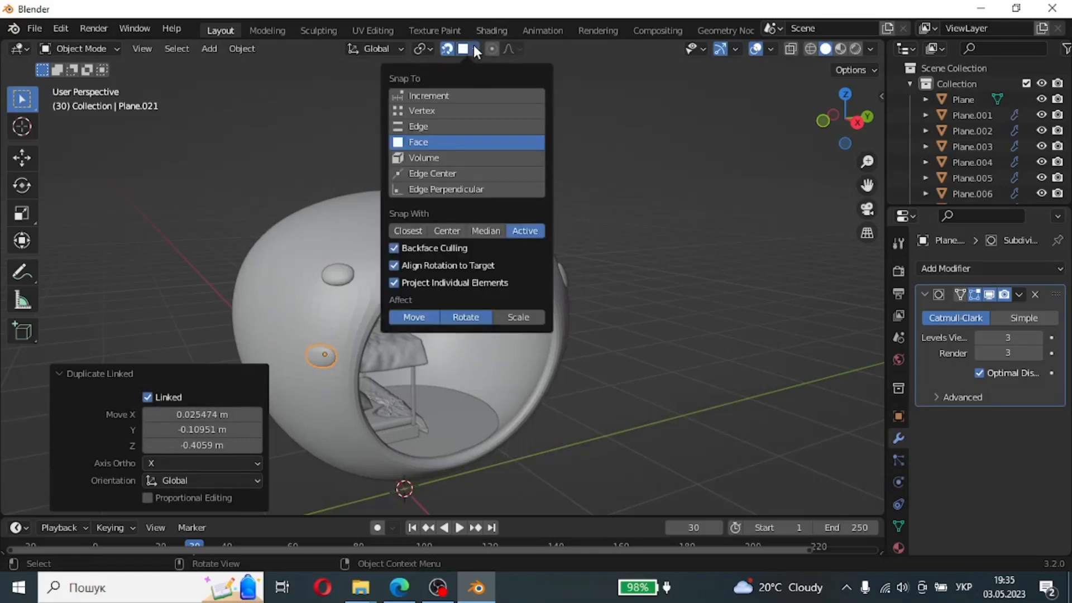
{"action": "key", "text": "alt+d"}
{"action": "left_click", "coordinate": [371, 236]}
{"action": "scroll", "coordinate": [502, 257], "scroll_direction": "down", "scroll_amount": 2}
{"action": "middle_click_drag", "start_coordinate": [569, 268], "coordinate": [474, 293]}
{"action": "key", "text": "alt+d"}
{"action": "left_click", "coordinate": [591, 365]}
{"action": "middle_click_drag", "start_coordinate": [480, 375], "coordinate": [586, 285]}
{"action": "key", "text": "alt+d"}
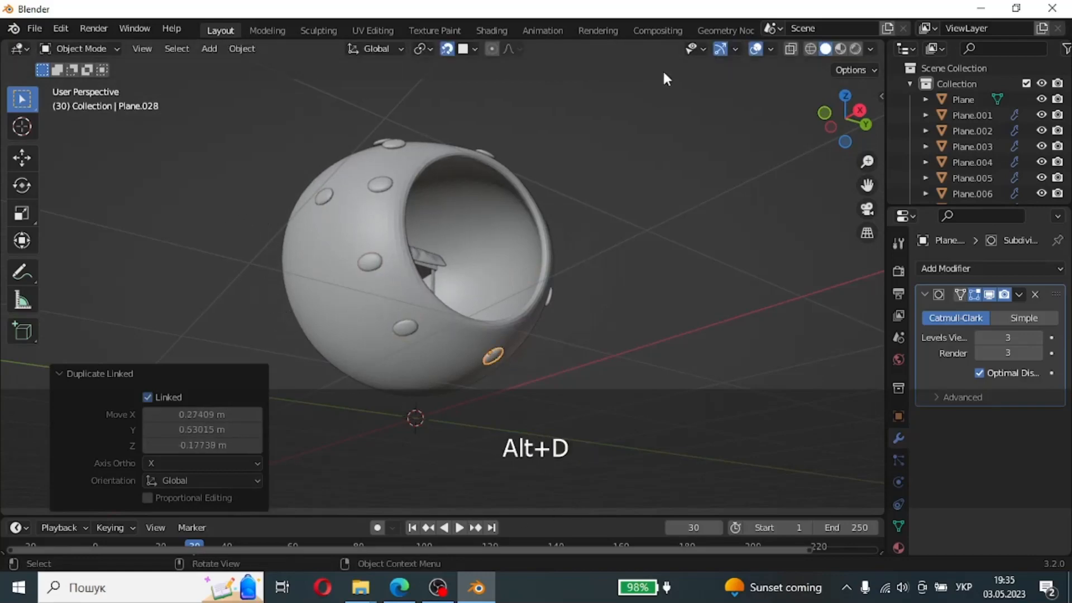
Step: Move the disc on the shell's upper side along X with snapping off so it sits against the surface
{"action": "middle_click_drag", "start_coordinate": [664, 79], "coordinate": [632, 136]}
{"action": "scroll", "coordinate": [630, 134], "scroll_direction": "up", "scroll_amount": 5}
{"action": "left_click", "coordinate": [539, 138]}
{"action": "middle_click_drag", "start_coordinate": [539, 138], "coordinate": [520, 184]}
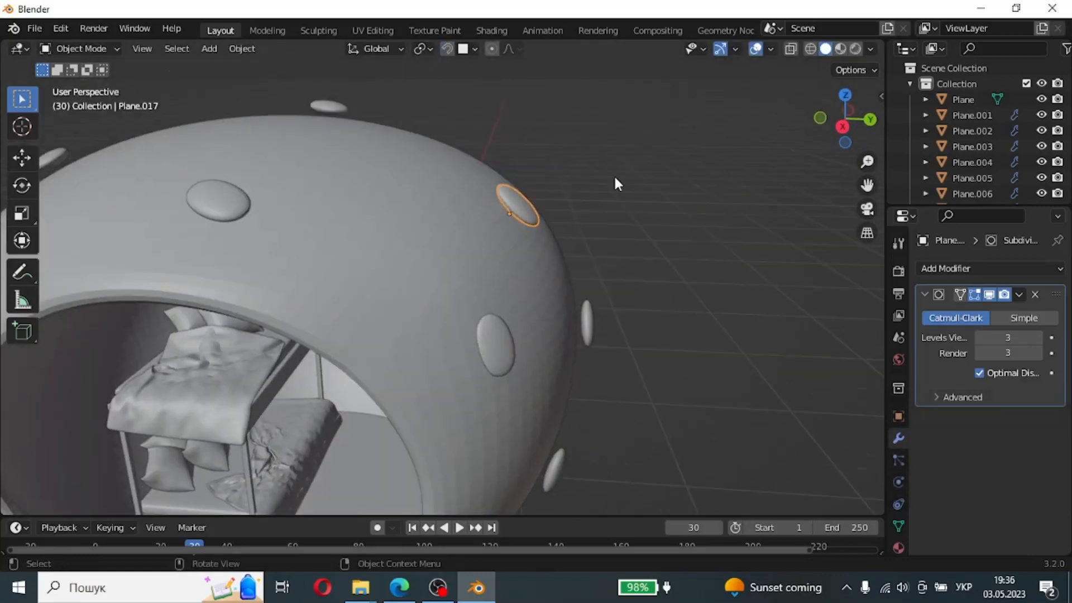
{"action": "middle_click_drag", "start_coordinate": [618, 183], "coordinate": [552, 196]}
{"action": "key", "text": "g"}
{"action": "key", "text": "x"}
{"action": "left_click", "coordinate": [609, 191]}
Step: Shift two discs on the shell's side inward against the surface, the first about -0.038 m along Y and the second along Y
{"action": "left_click", "coordinate": [535, 314]}
{"action": "middle_click_drag", "start_coordinate": [537, 313], "coordinate": [639, 264]}
{"action": "key", "text": "g"}
{"action": "left_click", "coordinate": [609, 283]}
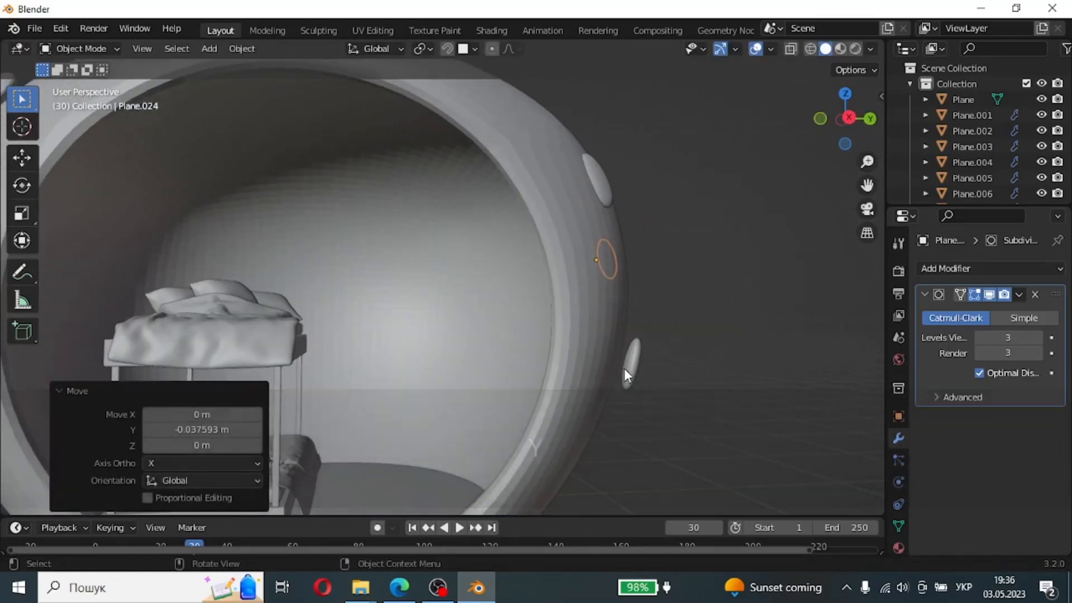
{"action": "left_click", "coordinate": [625, 369]}
{"action": "key", "text": "g"}
{"action": "key", "text": "y"}
{"action": "left_click", "coordinate": [606, 380]}
Step: Reposition the next disc on the upper part of the shell so it rests on the surface
{"action": "middle_click_drag", "start_coordinate": [605, 380], "coordinate": [434, 267]}
{"action": "left_click", "coordinate": [511, 193]}
{"action": "key", "text": "g"}
{"action": "left_click", "coordinate": [516, 198]}
Step: Rotate the disc above the opening about its local Y axis and move it against the shell
{"action": "left_click", "coordinate": [427, 277]}
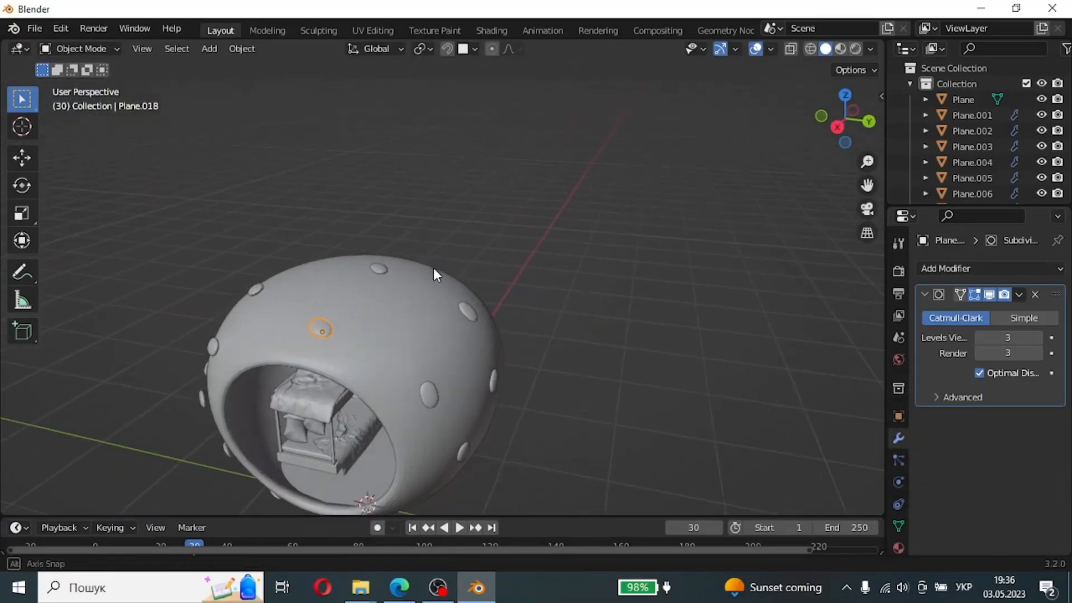
{"action": "key", "text": "r"}
{"action": "key", "text": "x"}
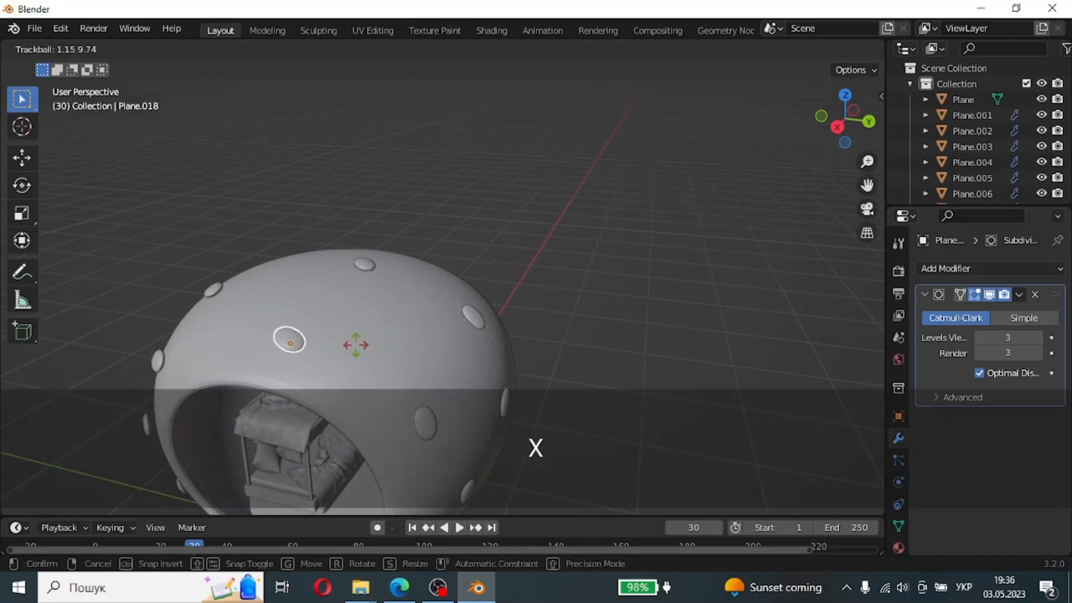
{"action": "key", "text": "y"}
{"action": "key", "text": "y"}
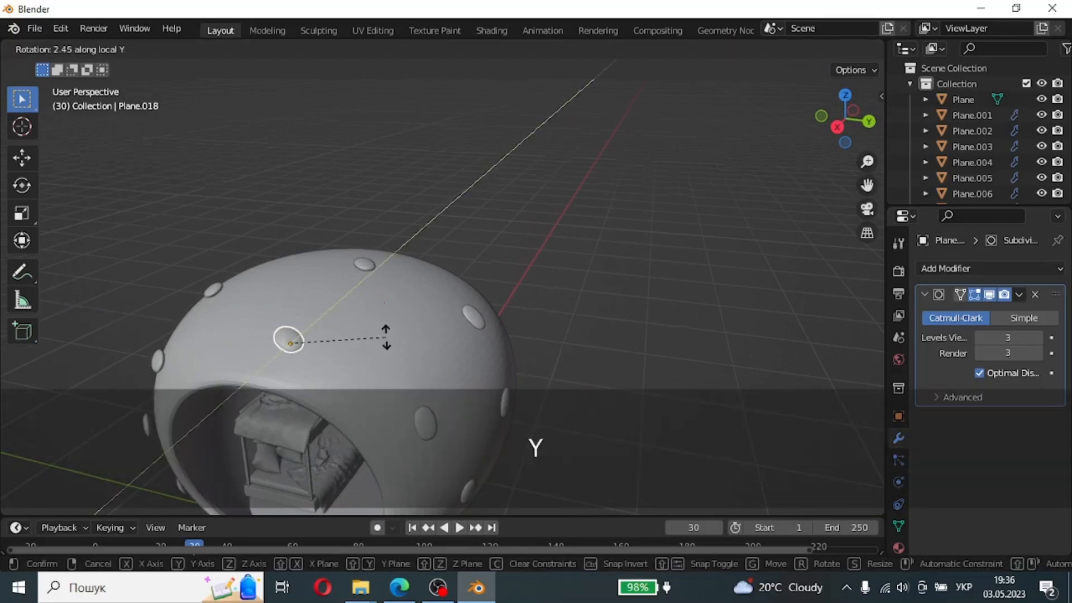
{"action": "left_click", "coordinate": [419, 461]}
{"action": "middle_click_drag", "start_coordinate": [416, 452], "coordinate": [271, 382]}
{"action": "scroll", "coordinate": [302, 357], "scroll_direction": "up", "scroll_amount": 4}
{"action": "middle_click_drag", "start_coordinate": [338, 325], "coordinate": [476, 351], "text": "shift"}
{"action": "key", "text": "g"}
{"action": "left_click", "coordinate": [531, 297]}
Step: Rotate the upper disc beside the opening about -91° about the view axis and delete the duplicate overlapping it
{"action": "key", "text": "shift+d"}
{"action": "key", "text": "r"}
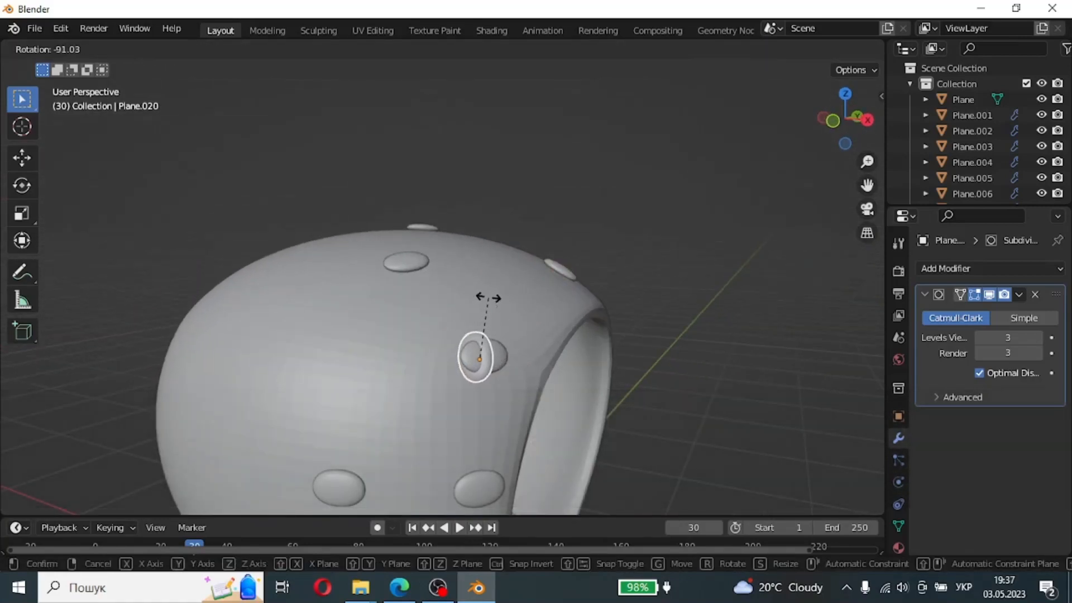
{"action": "left_click", "coordinate": [501, 350]}
{"action": "key", "text": "x"}
Step: Rotate the disc near the shell's top 371° about the view axis and move it closer to the surface
{"action": "left_click", "coordinate": [406, 261]}
{"action": "key", "text": "r"}
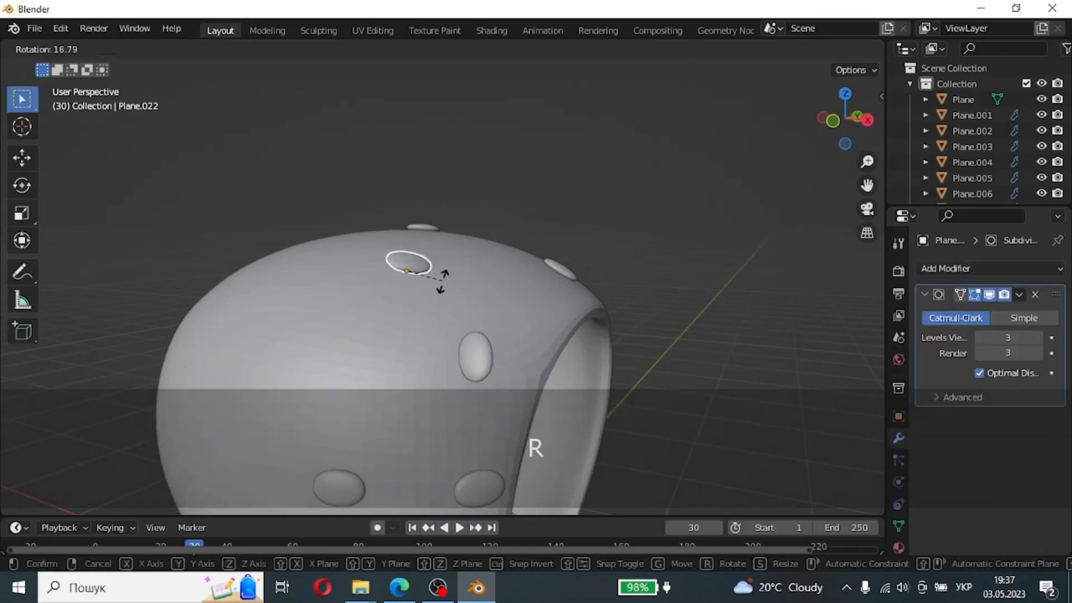
{"action": "left_click", "coordinate": [422, 277]}
{"action": "middle_click_drag", "start_coordinate": [443, 283], "coordinate": [498, 255]}
{"action": "key", "text": "g"}
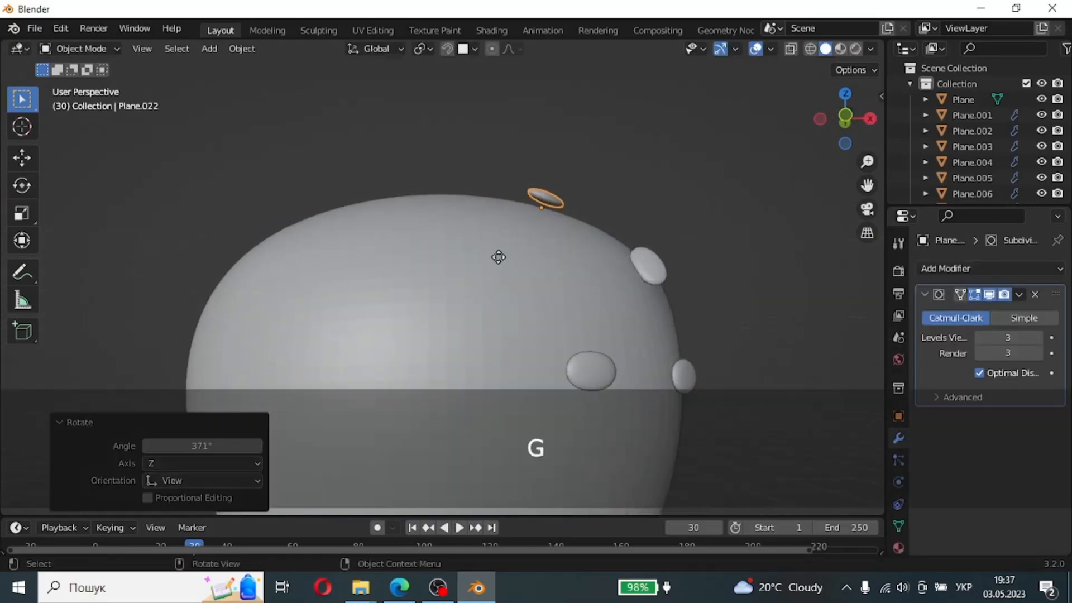
{"action": "left_click", "coordinate": [495, 261]}
Step: Trackball-rotate the upper disc beside the opening by 12° and 24.6°
{"action": "left_click", "coordinate": [647, 269]}
{"action": "middle_click_drag", "start_coordinate": [648, 274], "coordinate": [541, 304]}
{"action": "key", "text": "r"}
{"action": "key", "text": "r"}
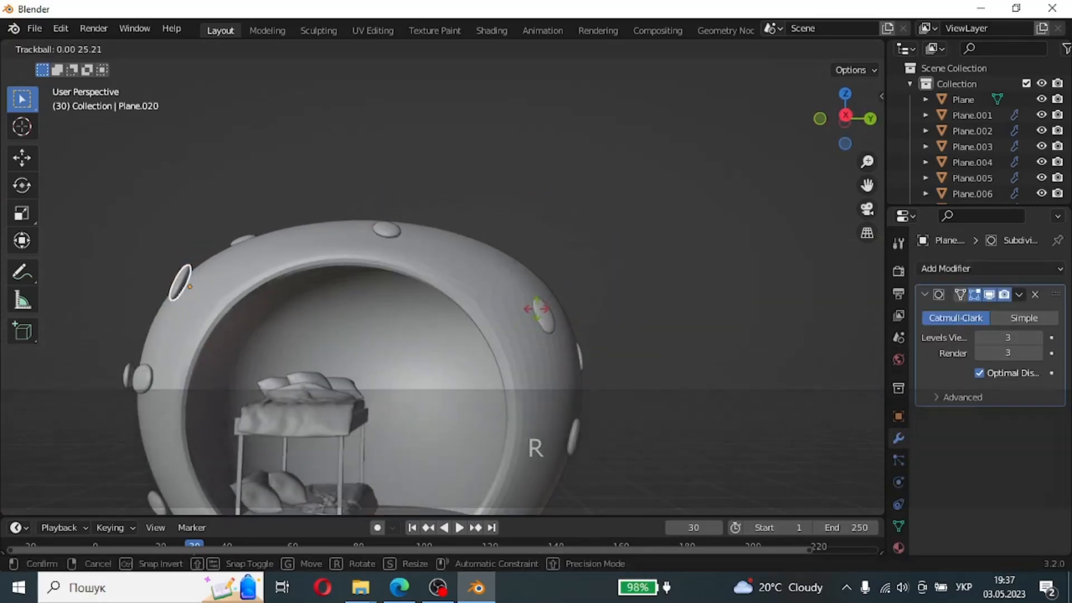
{"action": "left_click", "coordinate": [534, 325]}
Step: Move that disc about 0.004 m in X, 0.092 m in Y and 0.016 m in Z toward the shell
{"action": "scroll", "coordinate": [245, 279], "scroll_direction": "up", "scroll_amount": 1}
{"action": "middle_click_drag", "start_coordinate": [136, 279], "coordinate": [454, 260], "text": "shift"}
{"action": "scroll", "coordinate": [454, 260], "scroll_direction": "up", "scroll_amount": 4}
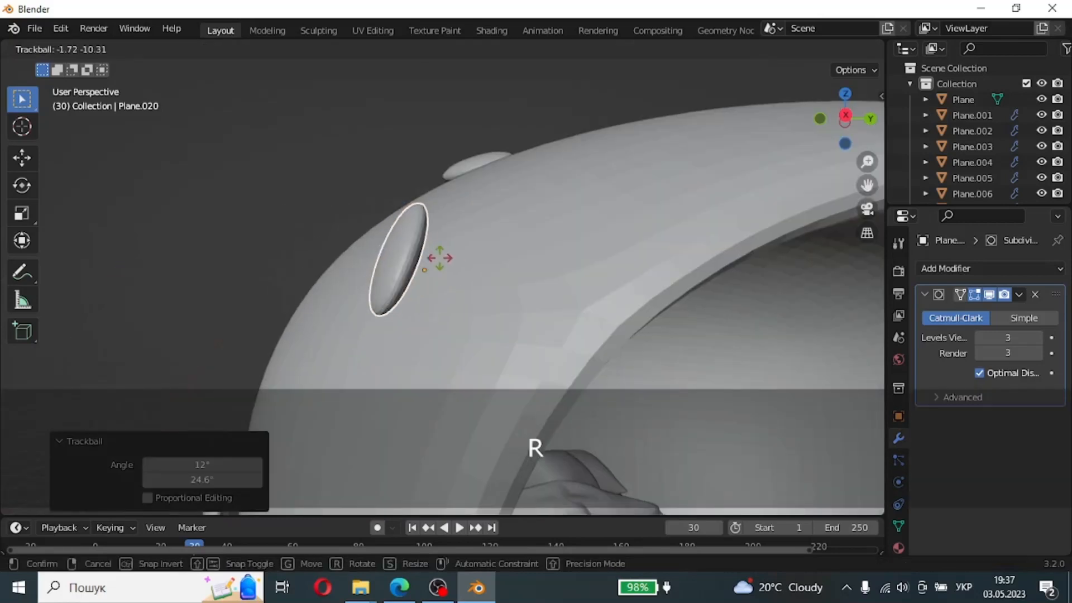
{"action": "key", "text": "g"}
{"action": "left_click", "coordinate": [494, 246]}
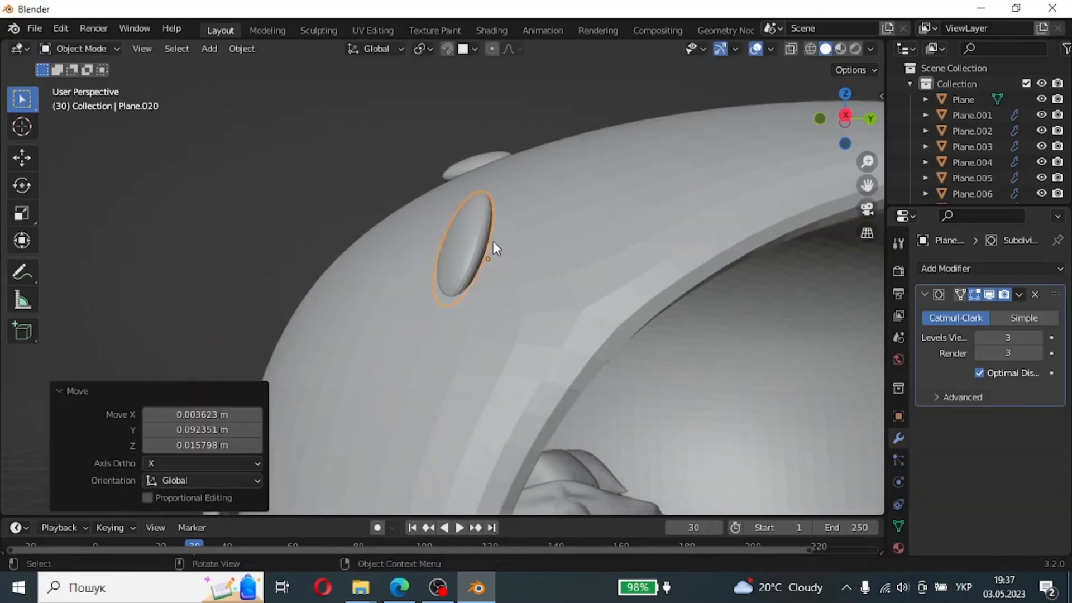
Step: Rotate the disc -14° about the global X axis and shift it about 0.019 m along Y
{"action": "key", "text": "r"}
{"action": "key", "text": "x"}
{"action": "left_click", "coordinate": [505, 237]}
{"action": "key", "text": "g"}
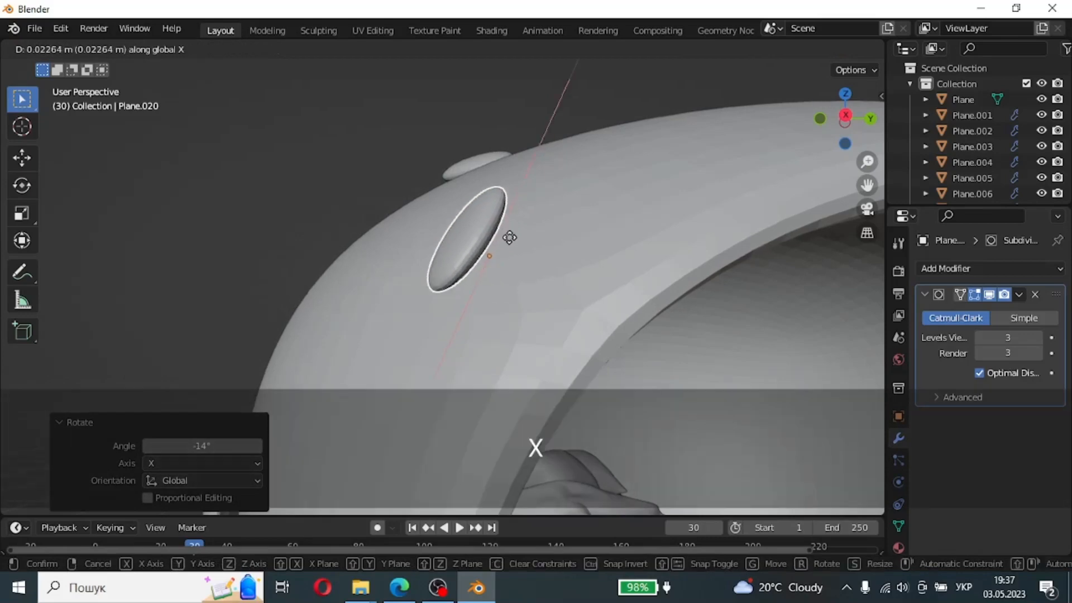
{"action": "key", "text": "y"}
{"action": "left_click", "coordinate": [510, 280]}
{"action": "scroll", "coordinate": [439, 283], "scroll_direction": "down", "scroll_amount": 5}
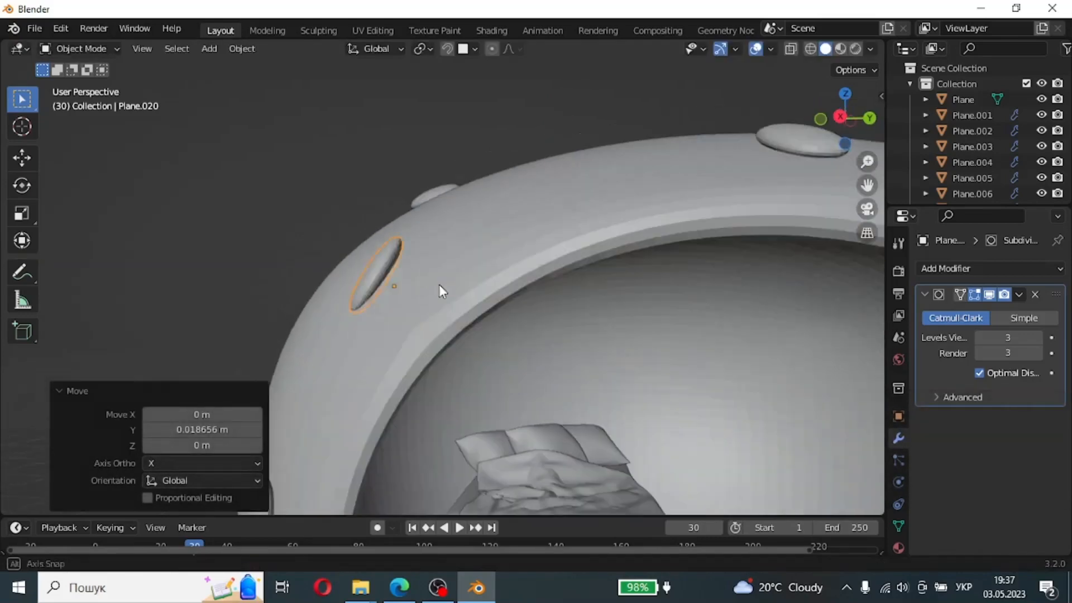
Step: Rotate the middle disc beside the opening -71.8° about the view axis
{"action": "middle_click_drag", "start_coordinate": [435, 332], "coordinate": [495, 311]}
{"action": "key", "text": "shift+d"}
{"action": "key", "text": "r"}
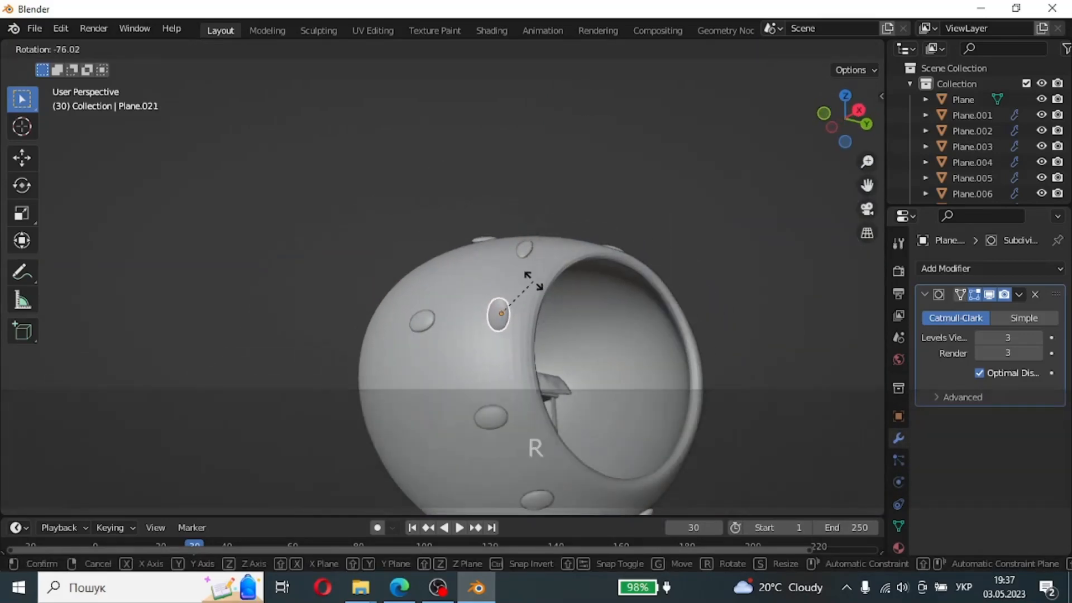
{"action": "left_click", "coordinate": [512, 304]}
Step: Rotate the same disc 31.2° about the view axis to follow the shell's curve and move it along Y onto the surface
{"action": "middle_click_drag", "start_coordinate": [600, 345], "coordinate": [477, 379]}
{"action": "scroll", "coordinate": [333, 379], "scroll_direction": "up", "scroll_amount": 3}
{"action": "middle_click_drag", "start_coordinate": [302, 411], "coordinate": [499, 289], "text": "shift"}
{"action": "scroll", "coordinate": [499, 290], "scroll_direction": "up", "scroll_amount": 2}
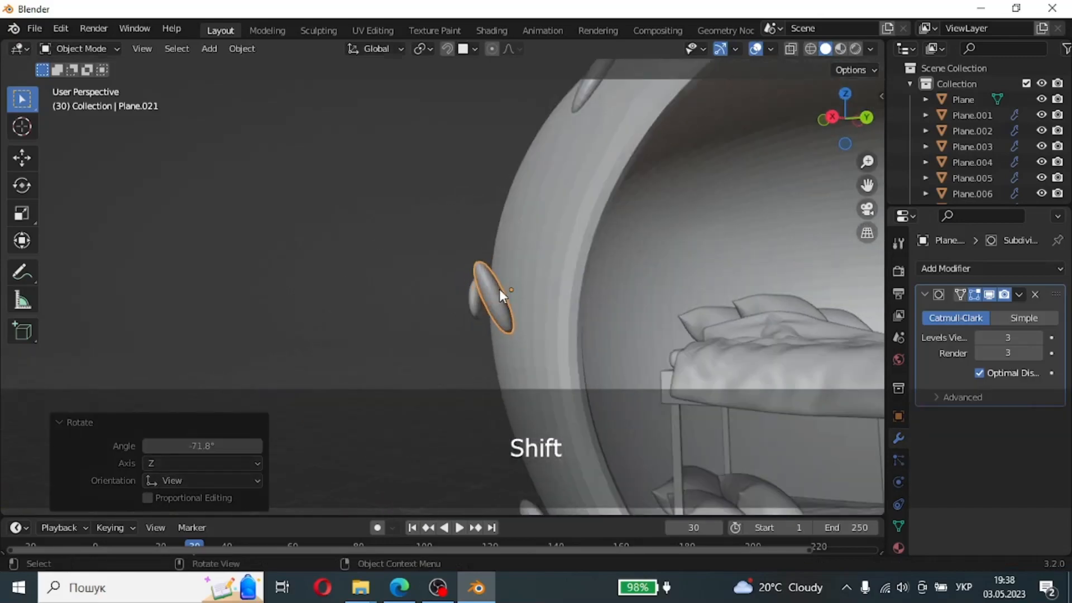
{"action": "key", "text": "r"}
{"action": "left_click", "coordinate": [502, 285]}
{"action": "key", "text": "g"}
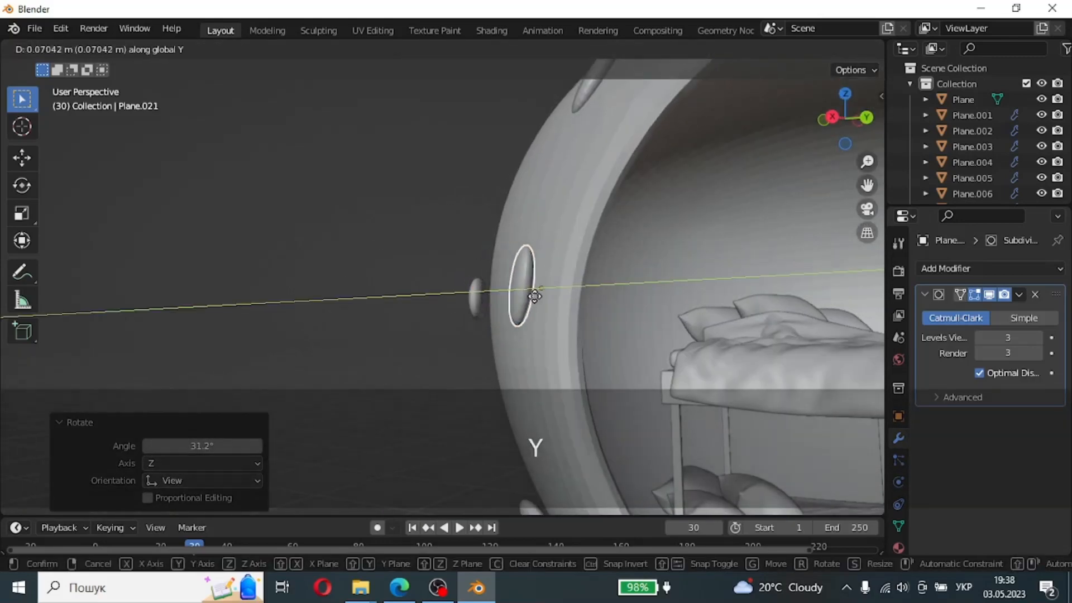
{"action": "left_click", "coordinate": [519, 293]}
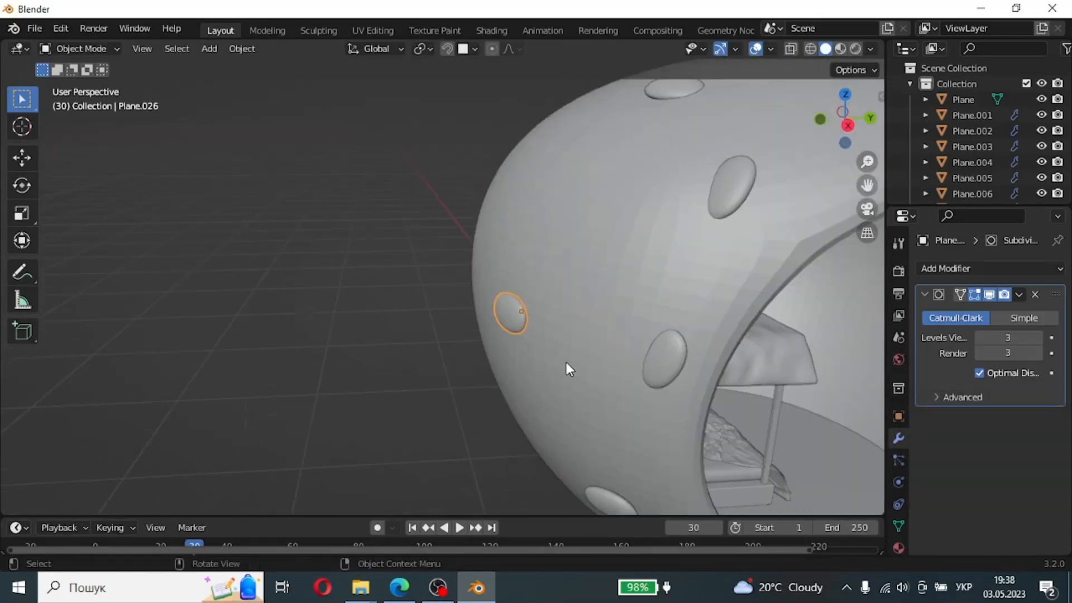
Step: Rotate the disc farther back on the side 87.4° about its local Z and move it about -0.023 m in X and 0.047 m in Y
{"action": "key", "text": "r"}
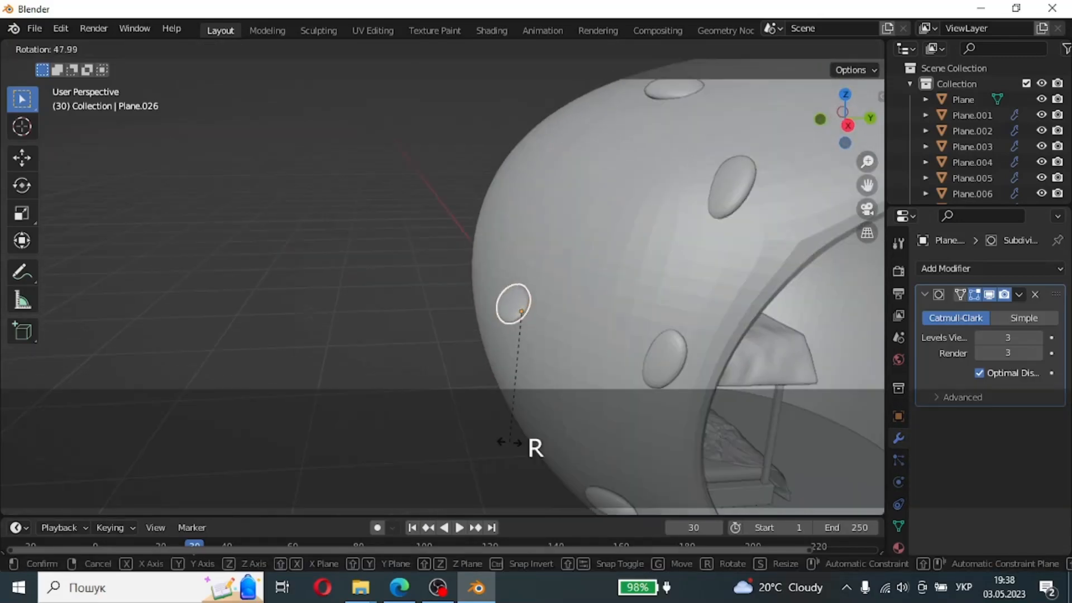
{"action": "key", "text": "x"}
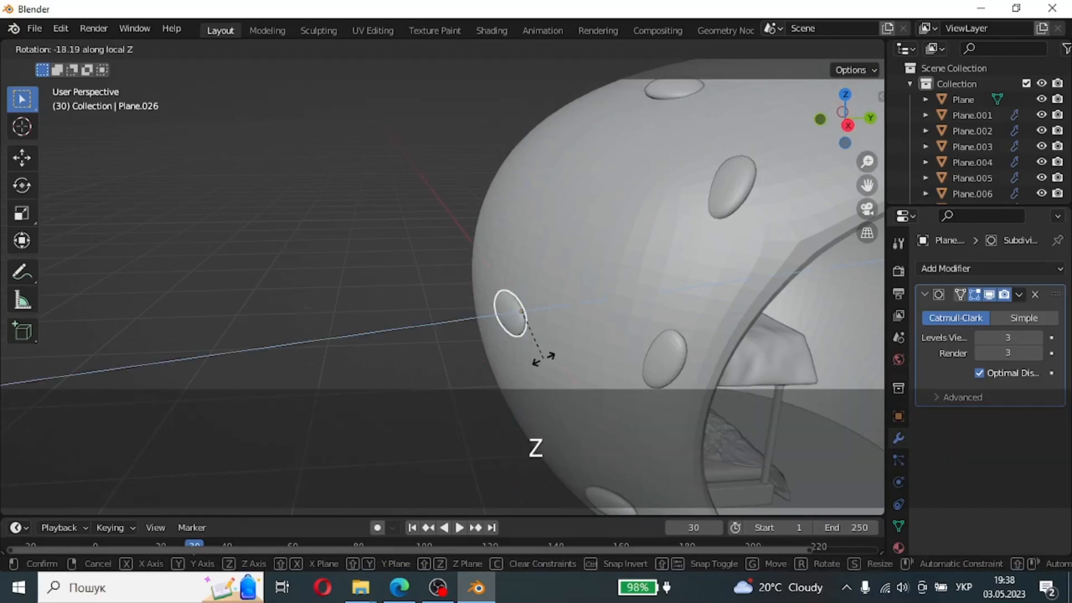
{"action": "left_click", "coordinate": [551, 286]}
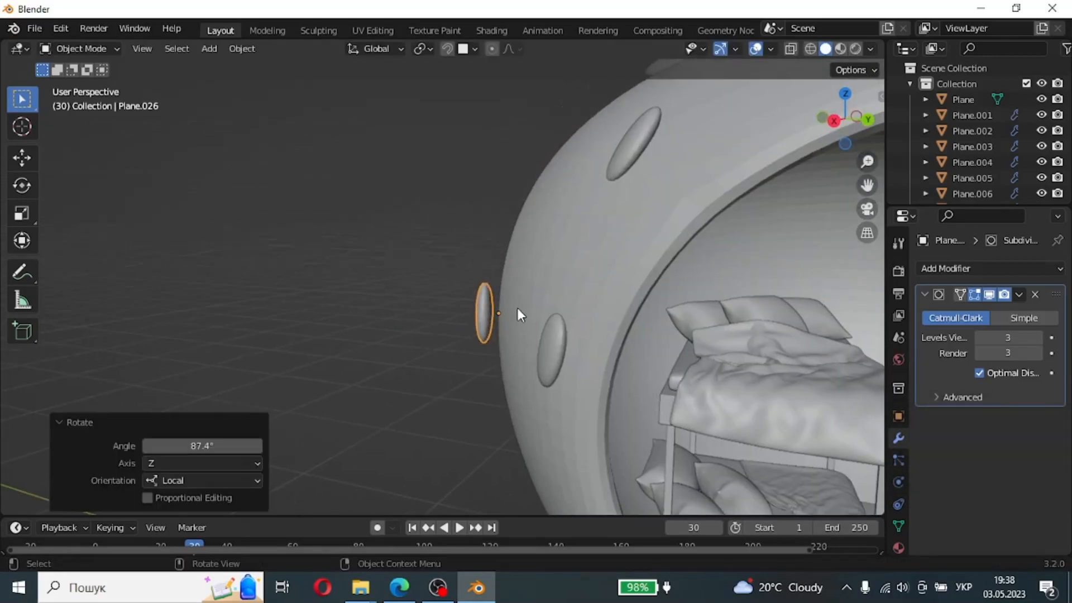
{"action": "key", "text": "g"}
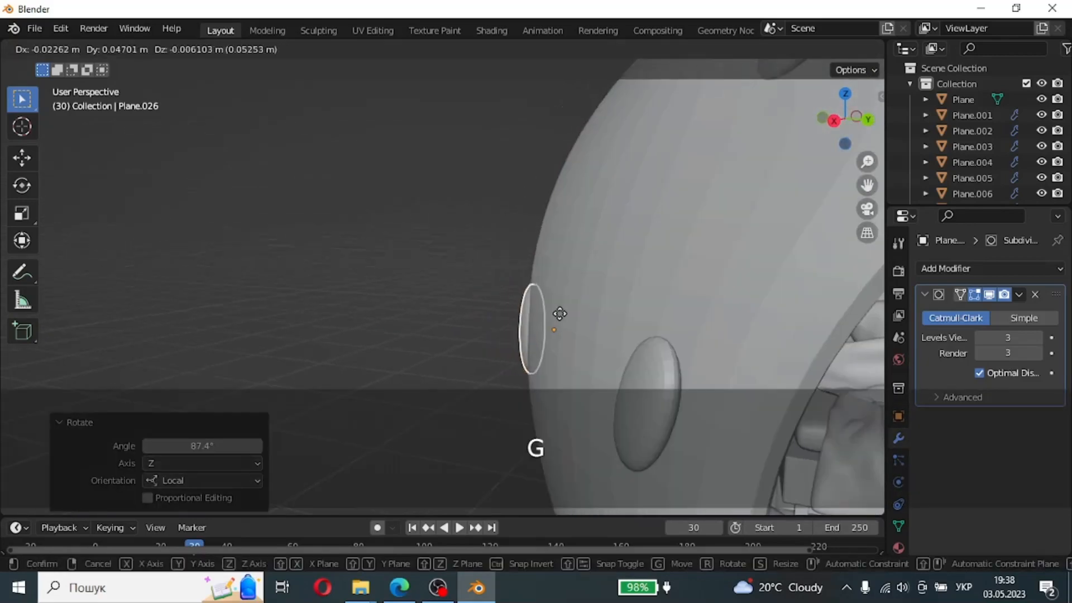
{"action": "left_click", "coordinate": [559, 314]}
Step: Rotate the lower disc beside the opening -83.8° about its local Z axis and shift it along global Z toward the shell
{"action": "scroll", "coordinate": [559, 313], "scroll_direction": "down", "scroll_amount": 3}
{"action": "middle_click_drag", "start_coordinate": [560, 314], "coordinate": [612, 436]}
{"action": "left_click", "coordinate": [501, 455]}
{"action": "key", "text": "r"}
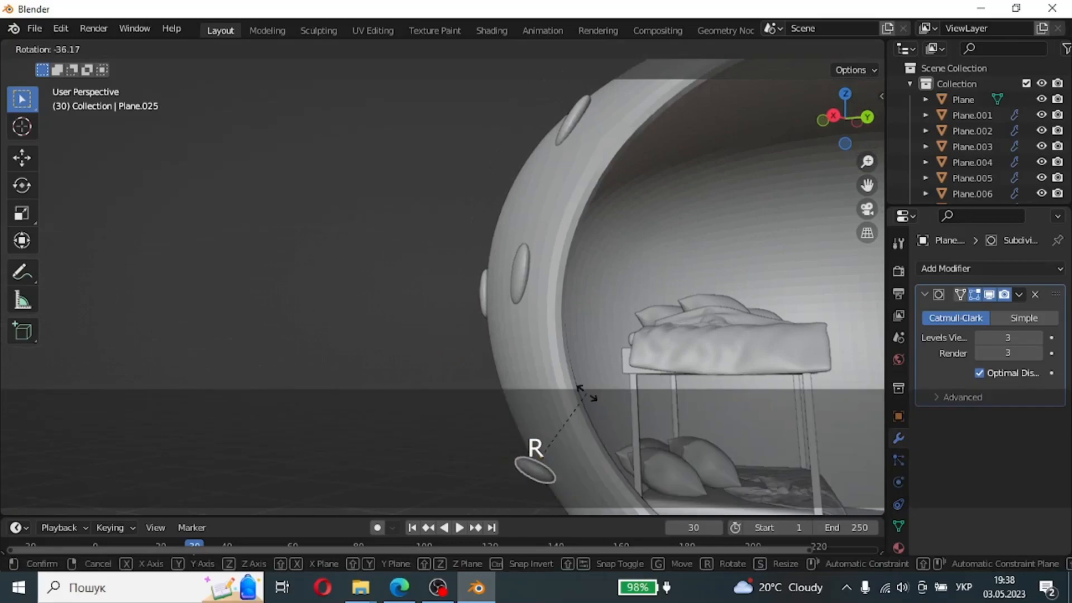
{"action": "key", "text": "z"}
{"action": "left_click", "coordinate": [613, 424]}
{"action": "middle_click_drag", "start_coordinate": [633, 191], "coordinate": [616, 190]}
{"action": "key", "text": "g"}
{"action": "key", "text": "z"}
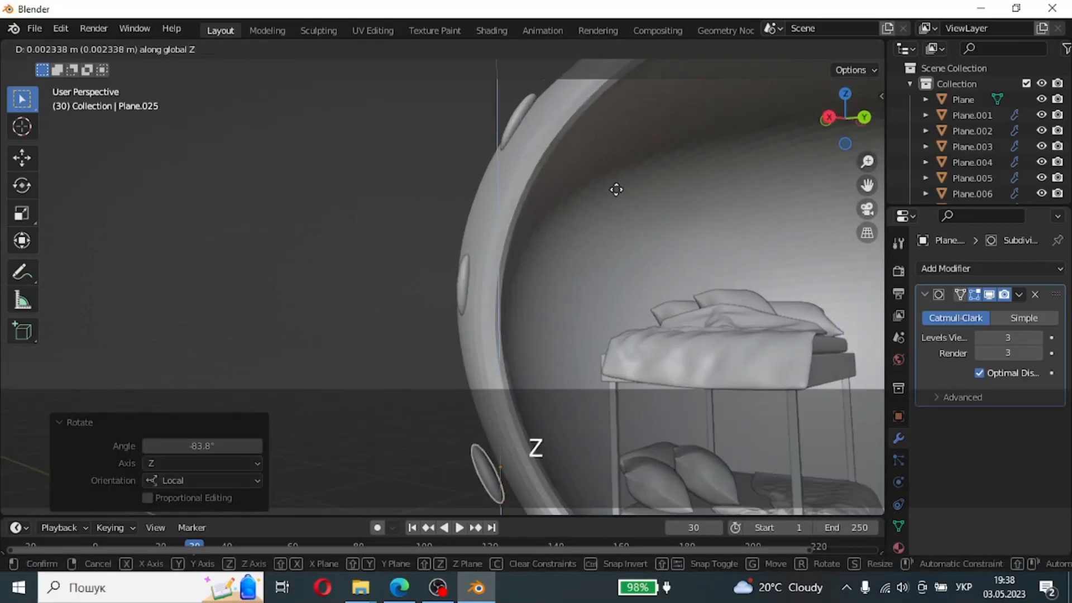
{"action": "left_click", "coordinate": [627, 187]}
Step: Raise the two discs beneath the opening's lower rim about 0.08 m along Z so they touch the shell
{"action": "scroll", "coordinate": [647, 215], "scroll_direction": "down", "scroll_amount": 6}
{"action": "middle_click_drag", "start_coordinate": [655, 222], "coordinate": [649, 300]}
{"action": "scroll", "coordinate": [648, 313], "scroll_direction": "up", "scroll_amount": 4}
{"action": "middle_click_drag", "start_coordinate": [650, 416], "coordinate": [548, 280], "text": "shift"}
{"action": "left_click", "coordinate": [453, 351]}
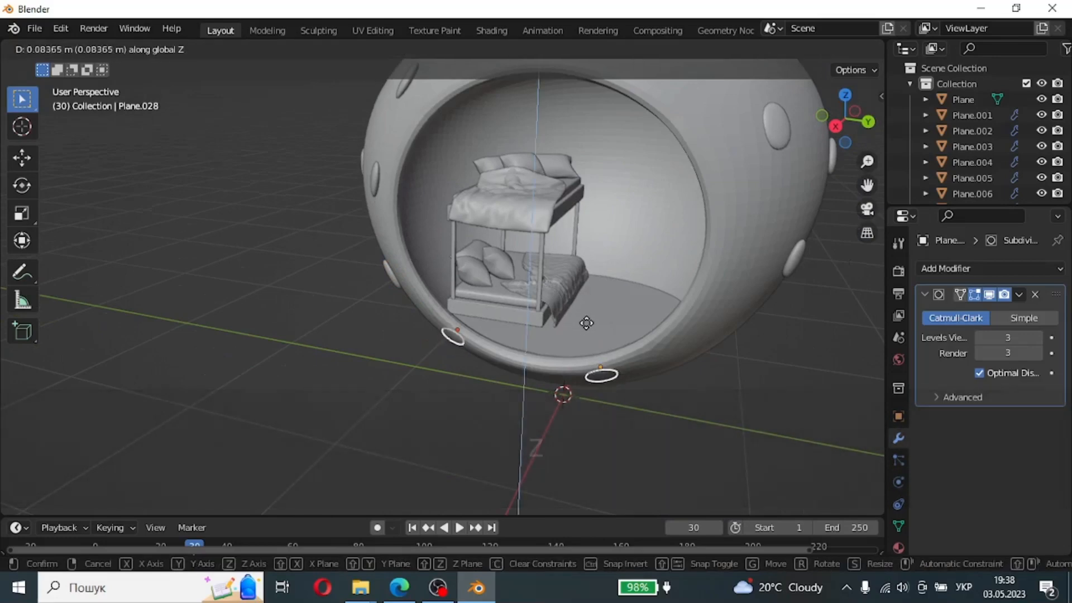
{"action": "left_click", "coordinate": [589, 319]}
{"action": "scroll", "coordinate": [595, 318], "scroll_direction": "down", "scroll_amount": 2}
{"action": "left_click", "coordinate": [653, 313]}
{"action": "middle_click_drag", "start_coordinate": [609, 172], "coordinate": [589, 193]}
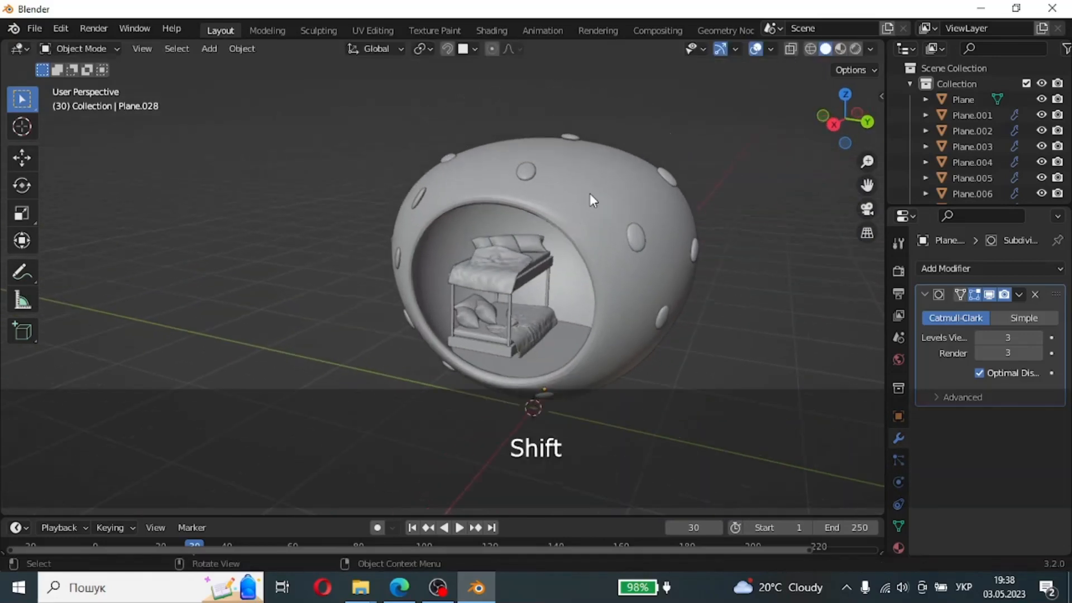
Step: Edit the shell's vertices under the disc above the opening, moving them about -0.034 m in Z with smooth proportional size 0.180
{"action": "left_click", "coordinate": [646, 165]}
{"action": "key", "text": "Tab"}
{"action": "scroll", "coordinate": [558, 146], "scroll_direction": "up", "scroll_amount": 1}
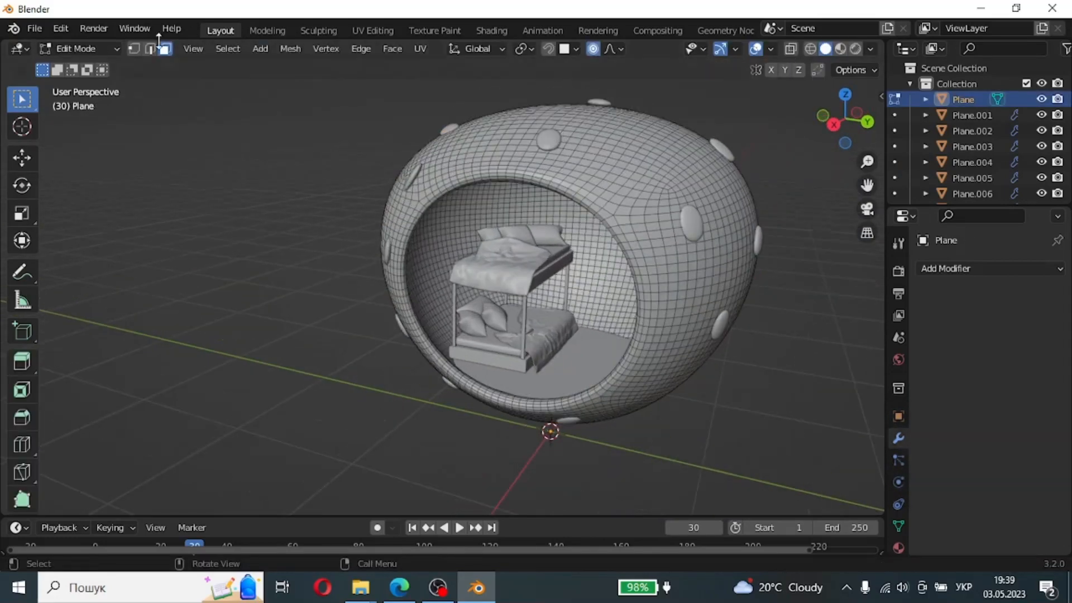
{"action": "key", "text": "1"}
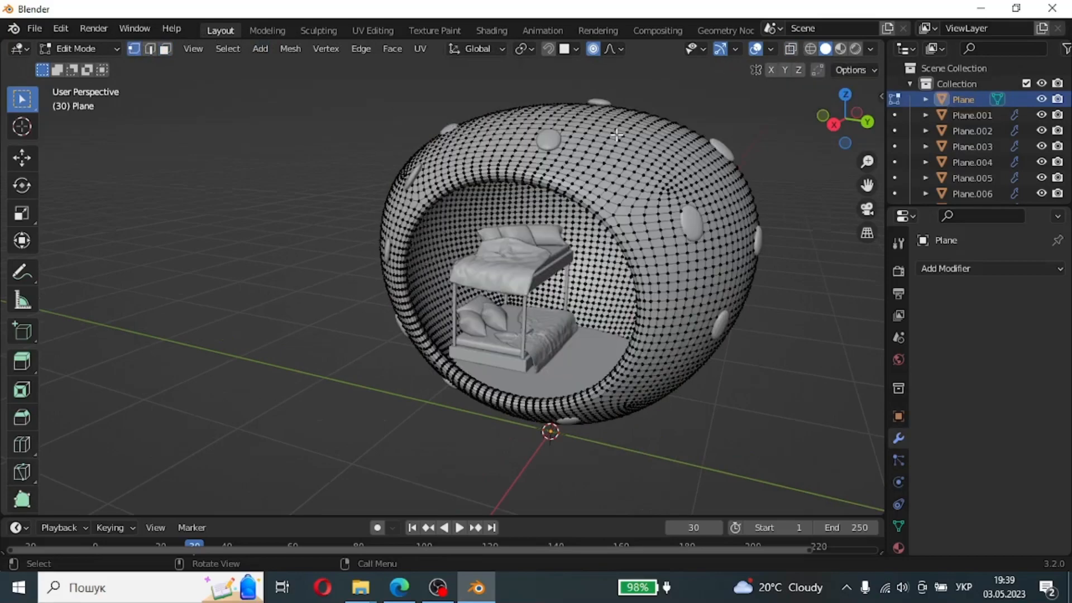
{"action": "key", "text": "g"}
{"action": "scroll", "coordinate": [590, 139], "scroll_direction": "down", "scroll_amount": 5}
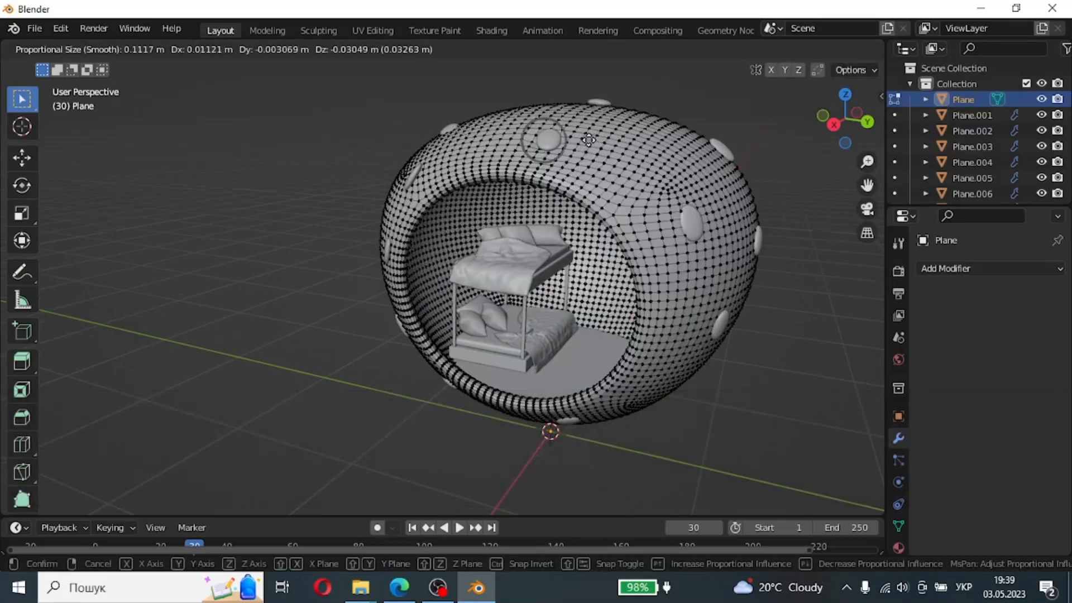
{"action": "left_click", "coordinate": [590, 139]}
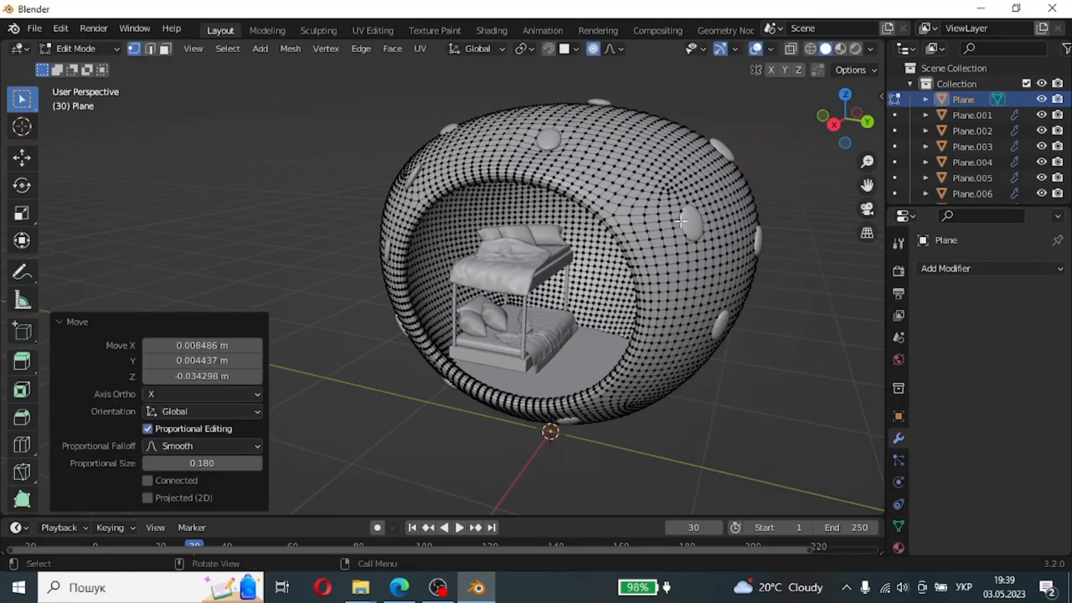
Step: Move the shell vertices at the side disc about 0.009 m in X and -0.020 m in Y with proportional size 0.112
{"action": "key", "text": "s"}
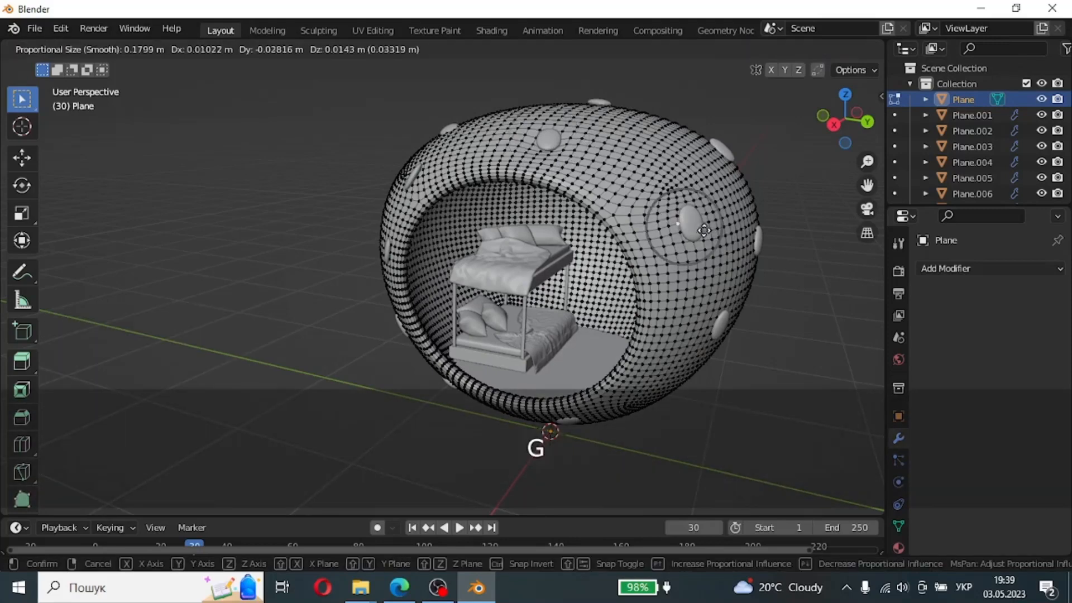
{"action": "scroll", "coordinate": [705, 229], "scroll_direction": "up", "scroll_amount": 1}
{"action": "left_click", "coordinate": [705, 233]}
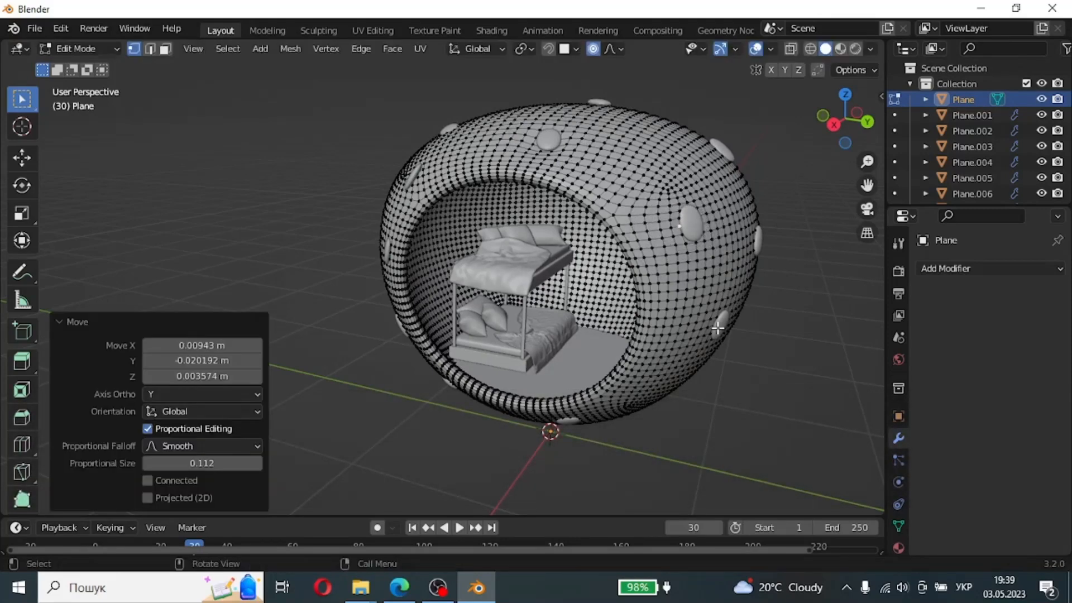
Step: Dent the shell at the lower side disc, moving its vertices about 0.008 m in X and -0.019 m in Y with proportional size 0.112
{"action": "key", "text": "g"}
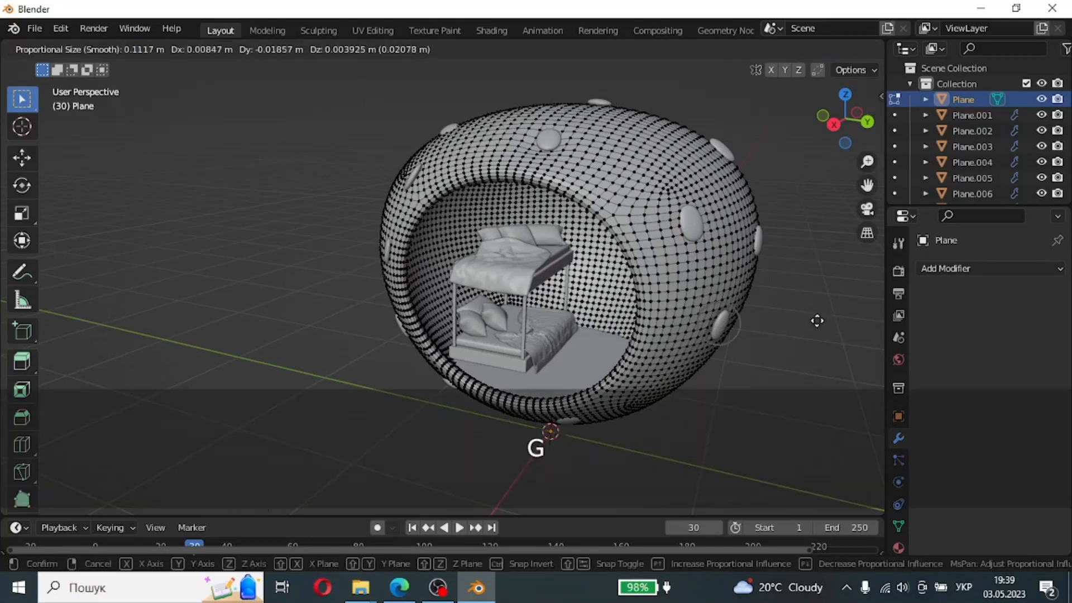
{"action": "left_click", "coordinate": [820, 321]}
{"action": "key", "text": "Tab"}
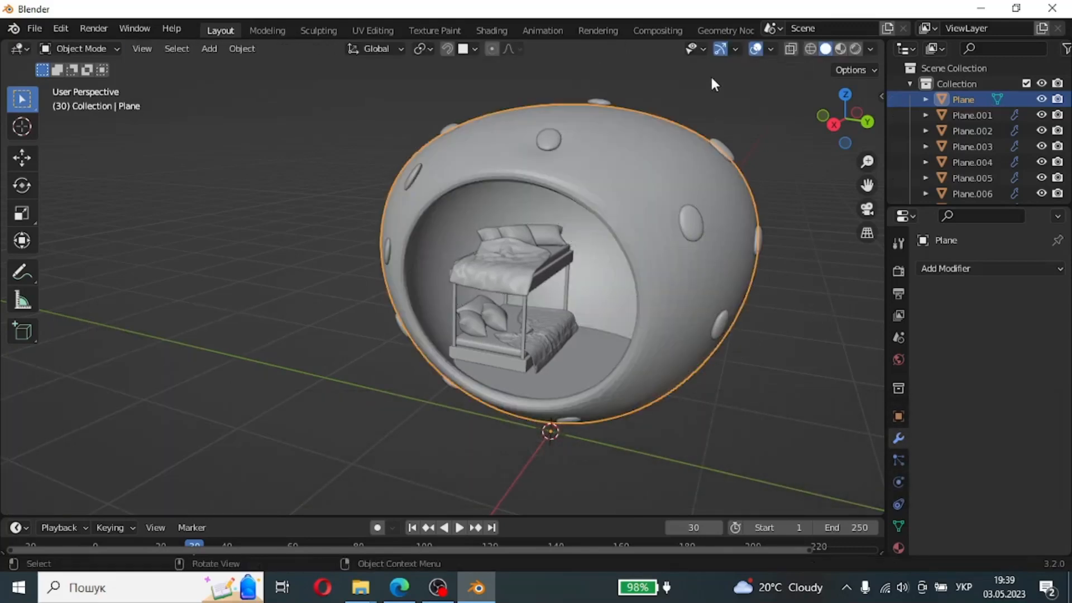
{"action": "left_click", "coordinate": [707, 77]}
Step: Snap the 3D cursor to a selected vertex on the top of the shell
{"action": "scroll", "coordinate": [567, 129], "scroll_direction": "down", "scroll_amount": 2}
{"action": "scroll", "coordinate": [569, 131], "scroll_direction": "up", "scroll_amount": 2}
{"action": "middle_click_drag", "start_coordinate": [604, 151], "coordinate": [582, 226], "text": "shift"}
{"action": "left_click", "coordinate": [564, 180]}
{"action": "key", "text": "Tab"}
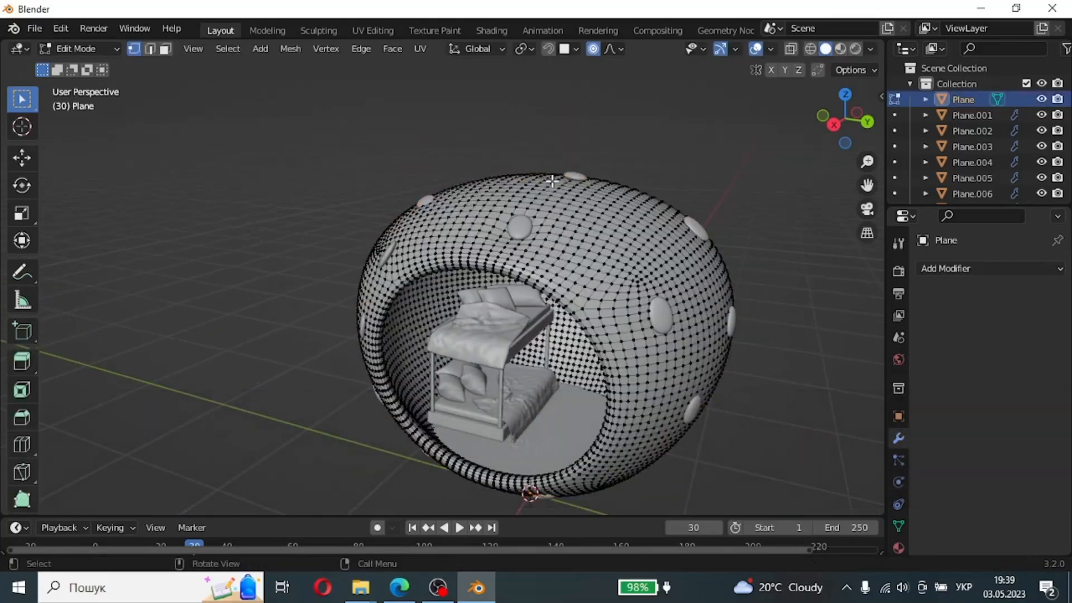
{"action": "key", "text": "shift+s"}
{"action": "left_click", "coordinate": [550, 279]}
{"action": "key", "text": "Tab"}
Step: Add a mesh plane at the 3D cursor on top of the shell and scale it to 0.389
{"action": "key", "text": "shift+a"}
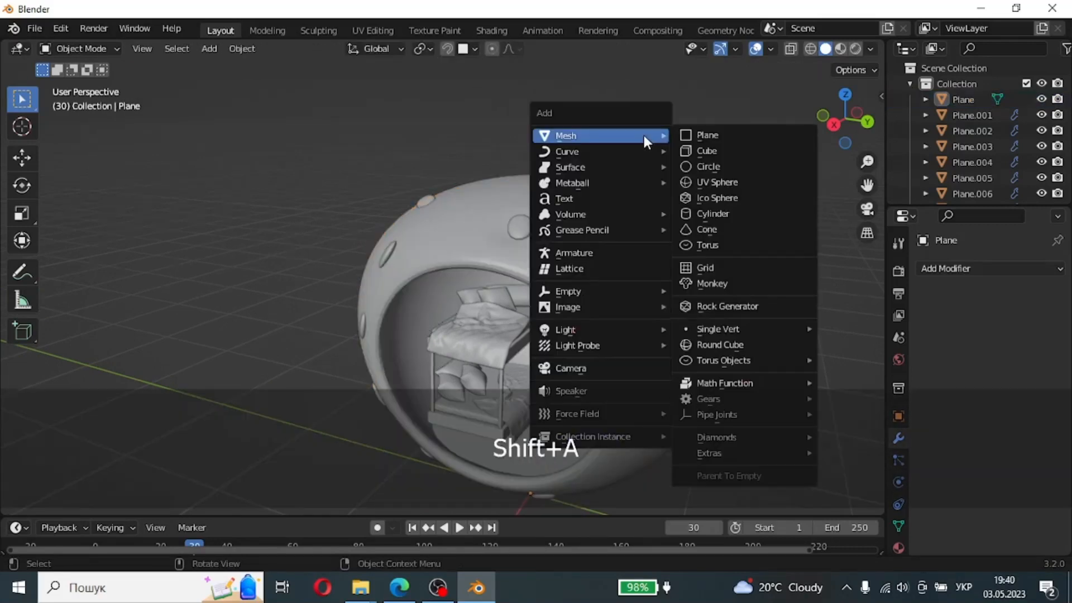
{"action": "left_click", "coordinate": [705, 134]}
{"action": "key", "text": "s"}
{"action": "left_click", "coordinate": [617, 176]}
Step: Cut the new plane in half with one centred edge loop
{"action": "middle_click_drag", "start_coordinate": [618, 176], "coordinate": [584, 292], "text": "shift"}
{"action": "scroll", "coordinate": [584, 291], "scroll_direction": "up", "scroll_amount": 1}
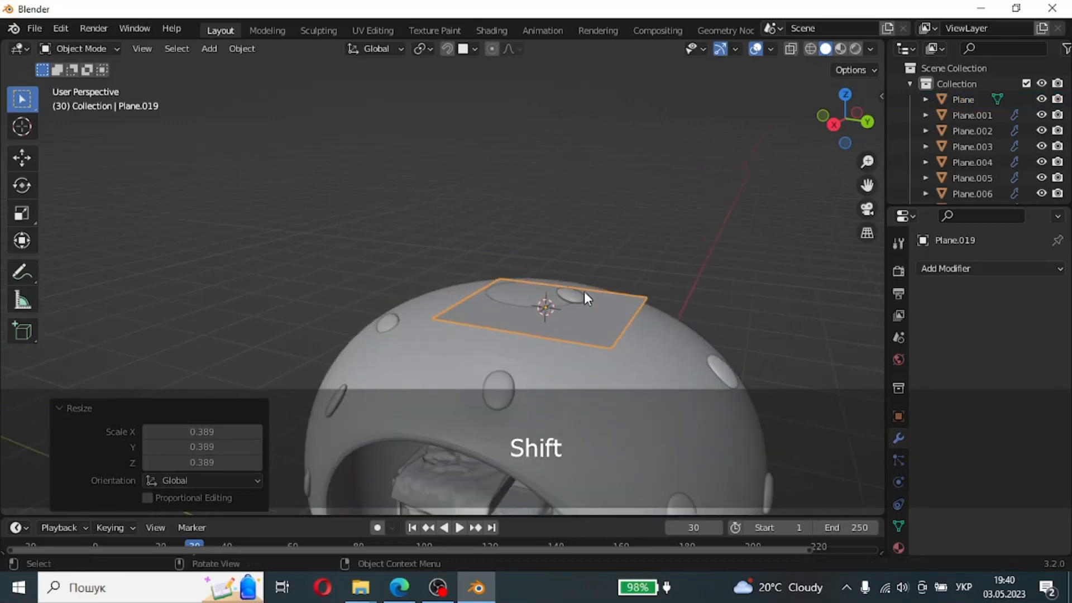
{"action": "key", "text": "Tab"}
{"action": "left_click", "coordinate": [166, 49]}
{"action": "key", "text": "ctrl+r"}
{"action": "left_click", "coordinate": [593, 307]}
{"action": "left_click", "coordinate": [593, 306]}
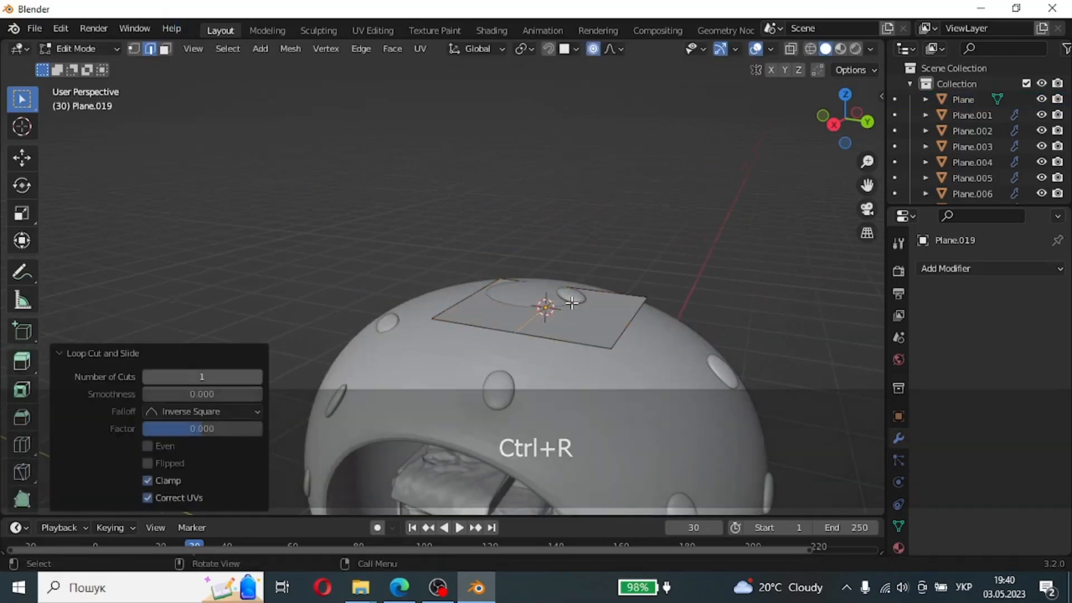
Step: Scale down the plane's two opposite outer edges to form a tapered hexagonal leaf outline
{"action": "left_click", "coordinate": [474, 296]}
{"action": "key", "text": "s"}
{"action": "left_click", "coordinate": [488, 292]}
{"action": "left_click", "coordinate": [628, 326]}
{"action": "key", "text": "s"}
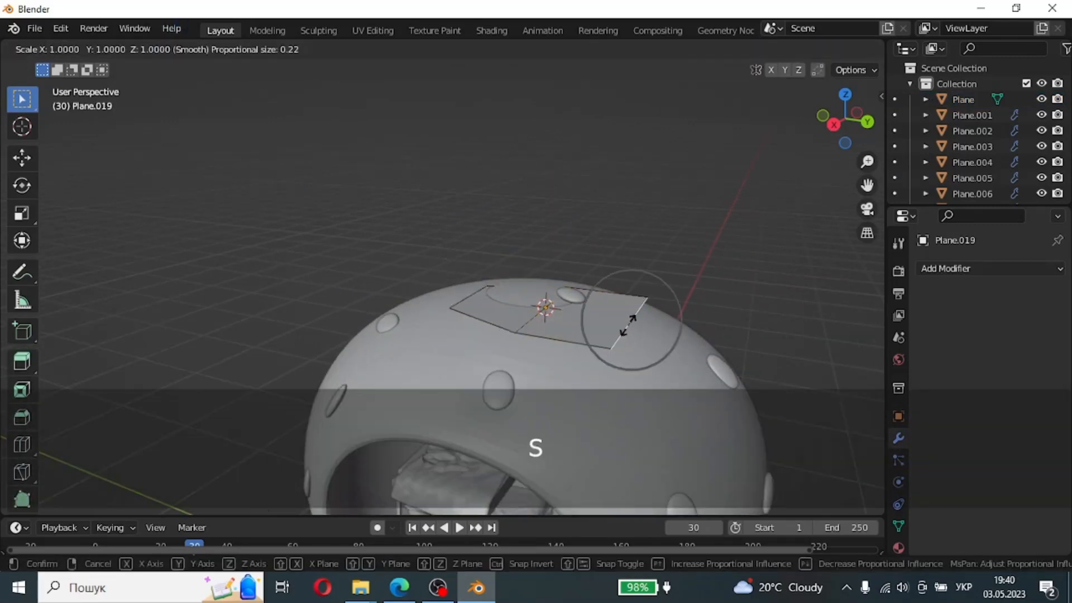
{"action": "left_click", "coordinate": [627, 325]}
Step: Extrude the leaf's faces by a small thickness and give the leaf a level 2 subdivision surface
{"action": "left_click", "coordinate": [166, 49]}
{"action": "left_click", "coordinate": [519, 299]}
{"action": "key", "text": "e"}
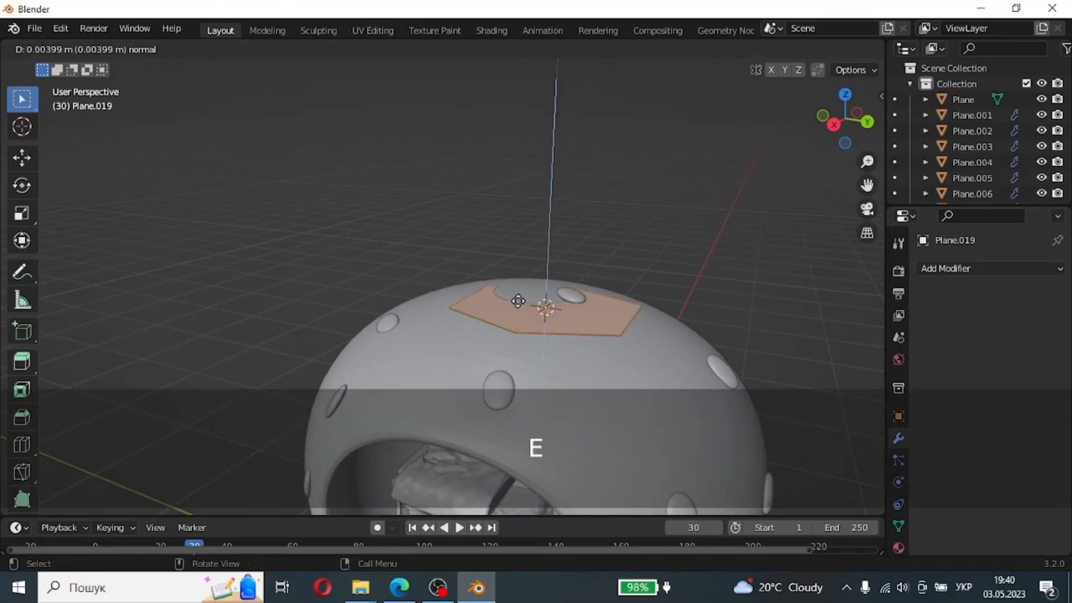
{"action": "left_click", "coordinate": [519, 299]}
{"action": "key", "text": "Tab"}
{"action": "key", "text": "ctrl+2"}
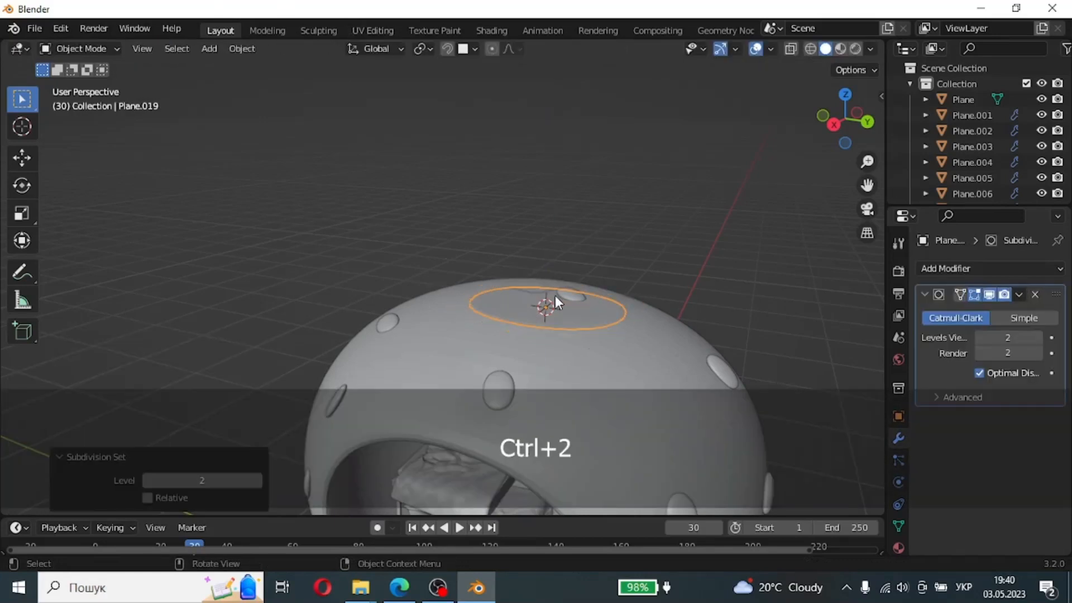
Step: Raise the leaf's middle edges about 0.128 m along Z with smooth proportional size 0.218 to arch the leaf
{"action": "key", "text": "Tab"}
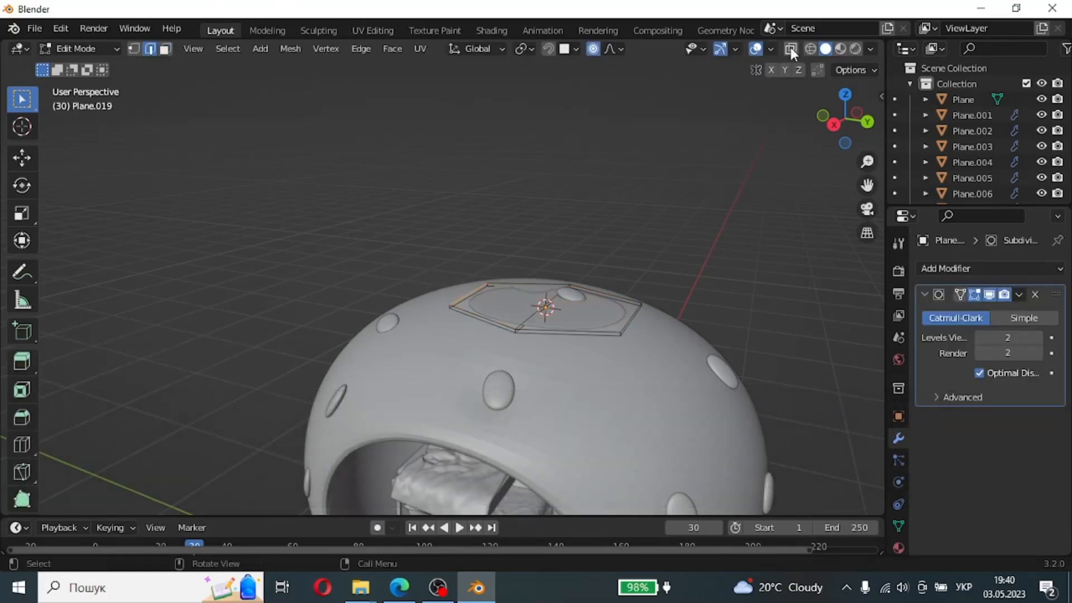
{"action": "left_click", "coordinate": [790, 49]}
{"action": "key", "text": "g"}
{"action": "key", "text": "z"}
{"action": "left_click", "coordinate": [562, 271]}
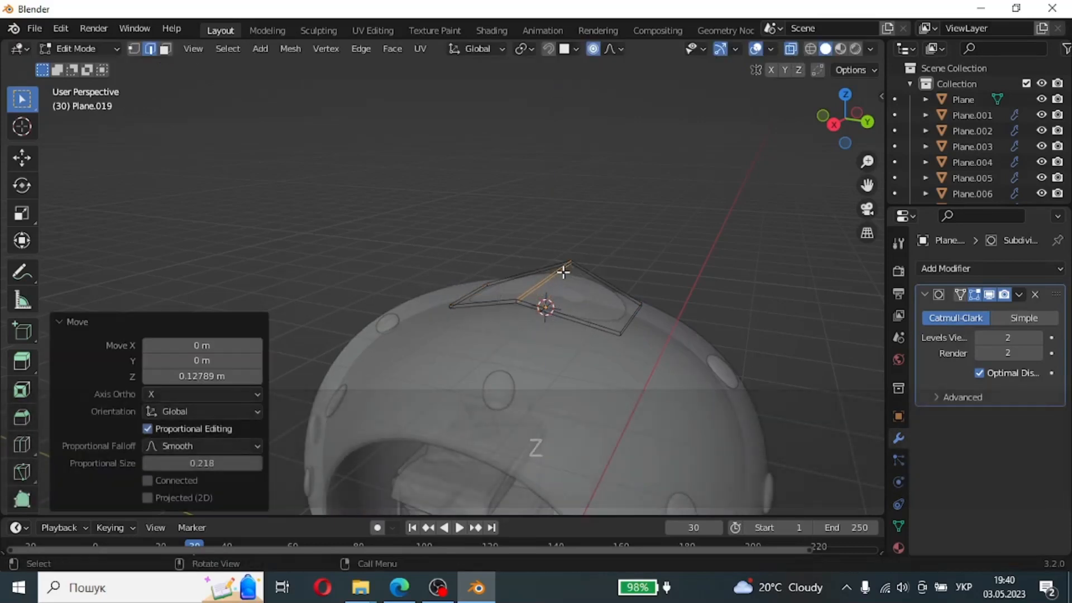
{"action": "key", "text": "Tab"}
{"action": "key", "text": "alt+z"}
Step: Rotate the leaf -31.5° about the global X axis
{"action": "key", "text": "r"}
{"action": "key", "text": "r"}
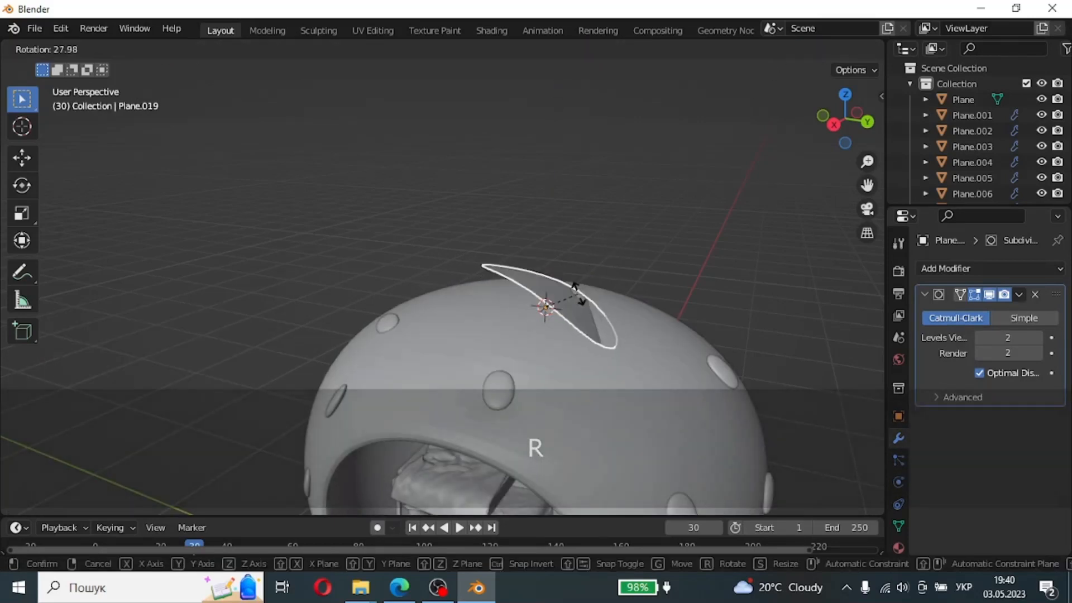
{"action": "key", "text": "x"}
{"action": "left_click", "coordinate": [628, 294]}
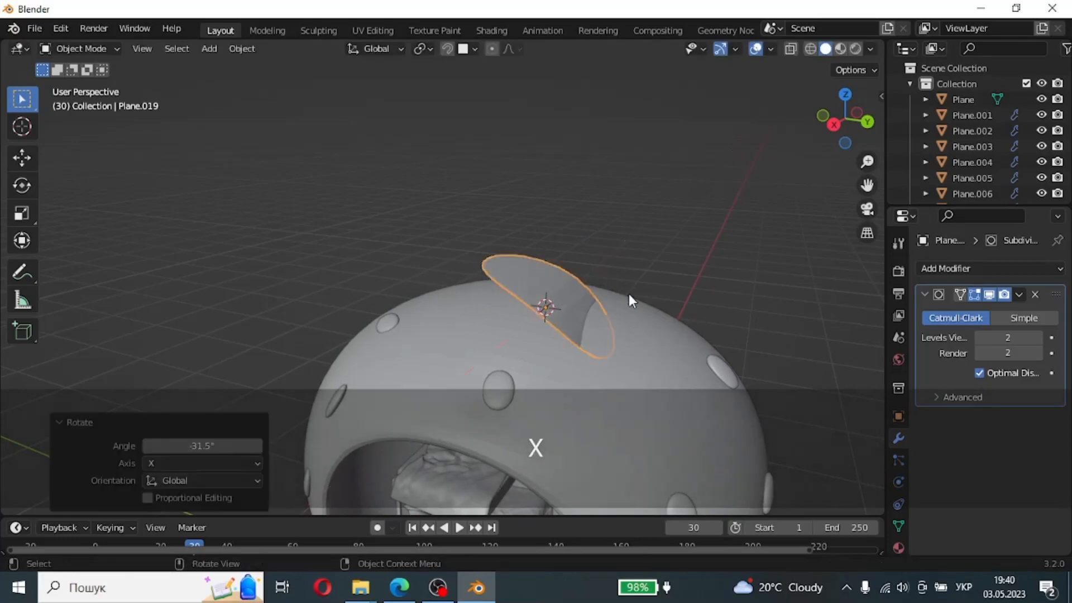
Step: Move the leaf about -0.018 m in X and -0.294 m in Y, and raise it about 0.161 m along Z
{"action": "key", "text": "KP_7"}
{"action": "key", "text": "g"}
{"action": "left_click", "coordinate": [567, 237]}
{"action": "middle_click_drag", "start_coordinate": [567, 237], "coordinate": [341, 115]}
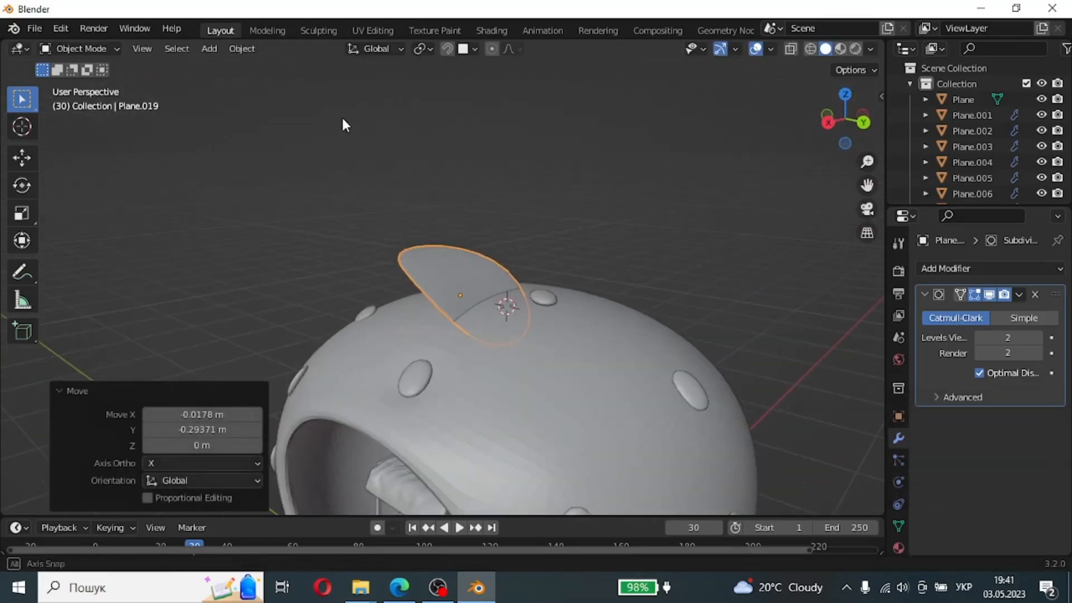
{"action": "key", "text": "g"}
{"action": "key", "text": "z"}
{"action": "left_click", "coordinate": [354, 93]}
Step: Shift the leaf in the right side view about -0.160 m in Y and -0.005 m in Z
{"action": "middle_click_drag", "start_coordinate": [407, 169], "coordinate": [482, 190]}
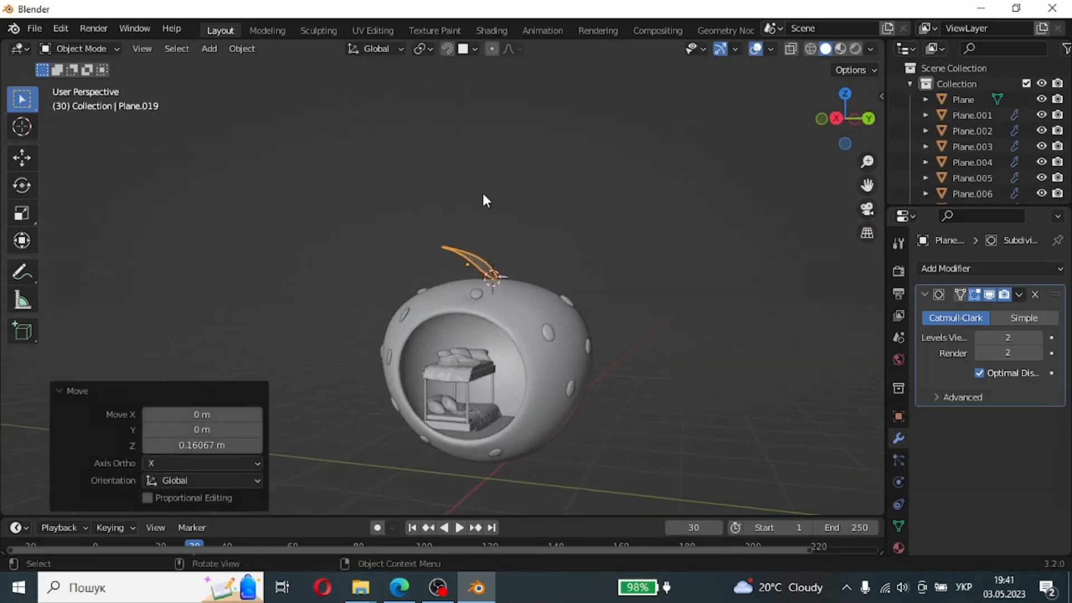
{"action": "key", "text": "KP_1"}
{"action": "key", "text": "KP_3"}
{"action": "key", "text": "g"}
{"action": "left_click", "coordinate": [571, 256]}
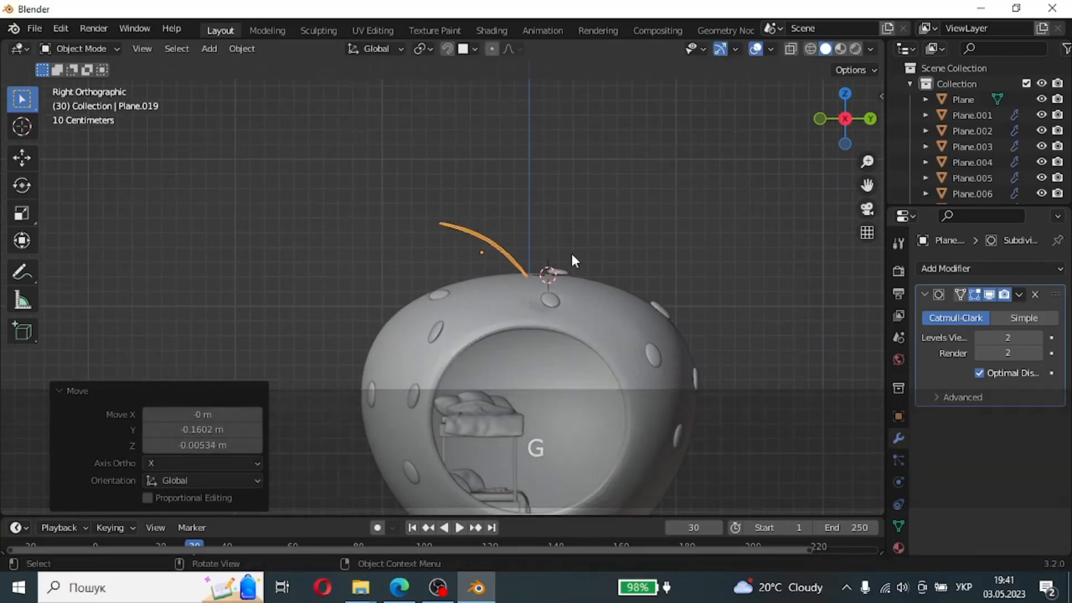
Step: Make a linked duplicate of the leaf, rotated -157° about global Z and moved about -0.125 m in X and 0.592 m in Y
{"action": "middle_click_drag", "start_coordinate": [572, 256], "coordinate": [525, 309]}
{"action": "key", "text": "alt+d"}
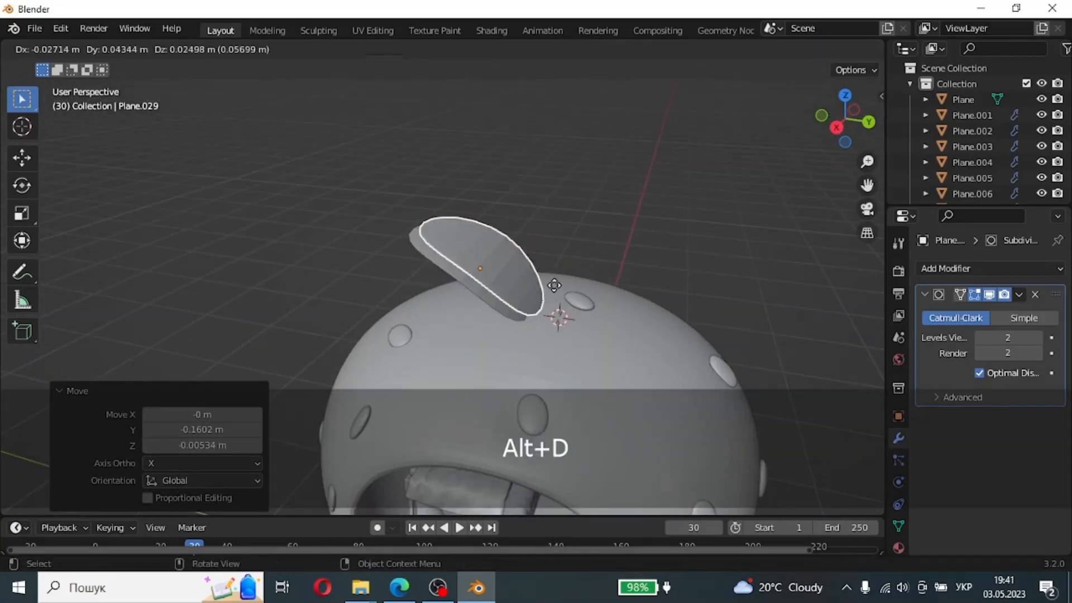
{"action": "key", "text": "r"}
{"action": "left_click", "coordinate": [354, 290]}
{"action": "key", "text": "KP_7"}
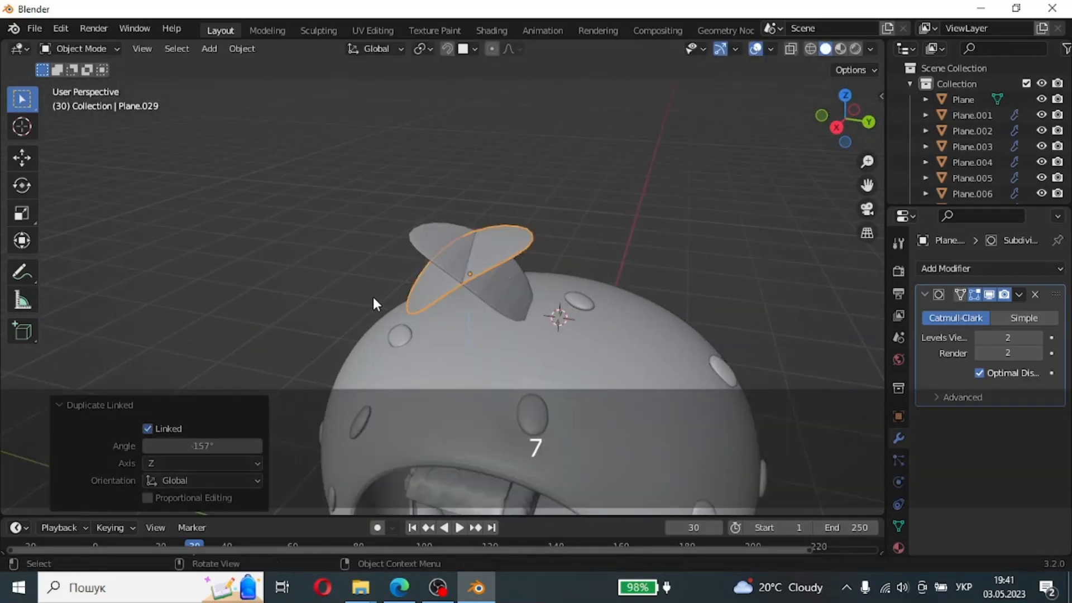
{"action": "key", "text": "g"}
{"action": "left_click", "coordinate": [435, 169]}
Step: Thicken the linked leaves by moving their lower faces about -0.099 m along local Z, and set the second leaf's subdivision levels to 3
{"action": "middle_click_drag", "start_coordinate": [678, 212], "coordinate": [578, 70]}
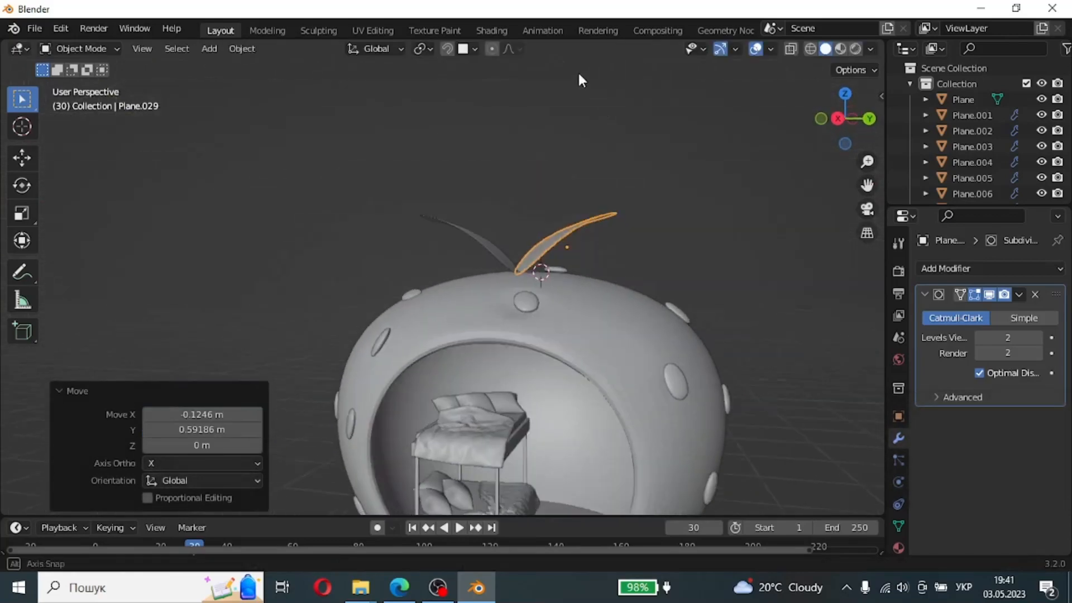
{"action": "middle_click_drag", "start_coordinate": [622, 295], "coordinate": [565, 304]}
{"action": "scroll", "coordinate": [586, 246], "scroll_direction": "up", "scroll_amount": 5}
{"action": "scroll", "coordinate": [594, 219], "scroll_direction": "down", "scroll_amount": 2}
{"action": "key", "text": "Tab"}
{"action": "middle_click_drag", "start_coordinate": [675, 185], "coordinate": [636, 183]}
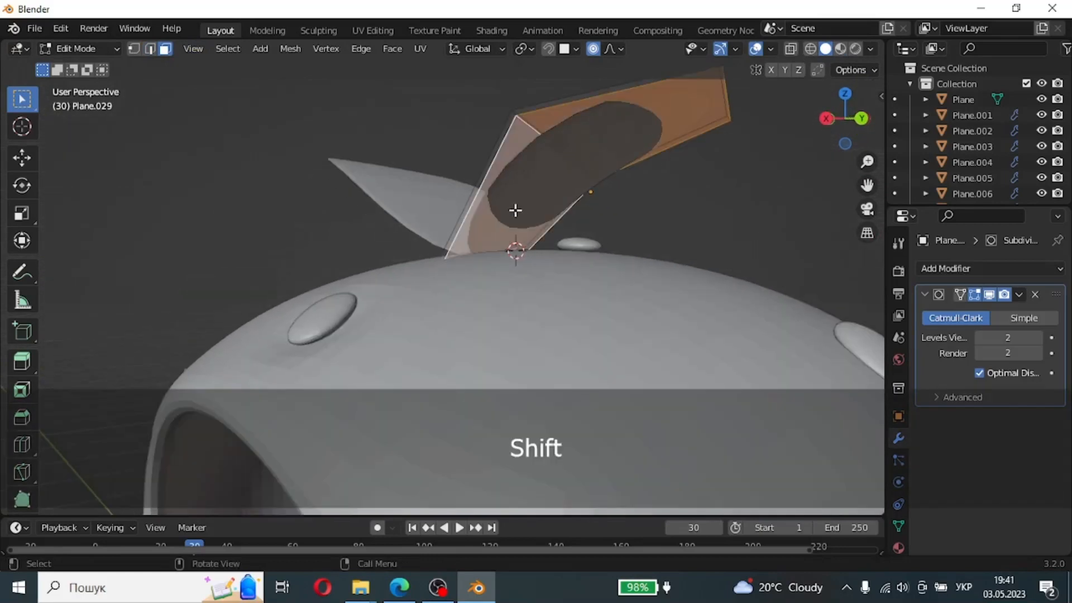
{"action": "key", "text": "g"}
{"action": "key", "text": "Escape"}
{"action": "key", "text": "g"}
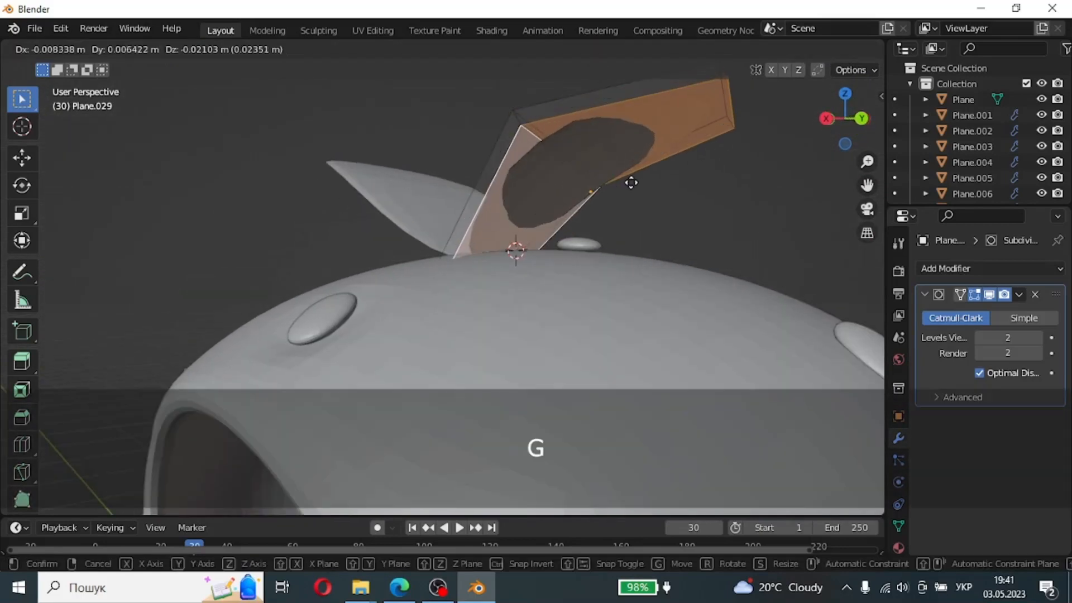
{"action": "key", "text": "z"}
{"action": "left_click", "coordinate": [648, 203]}
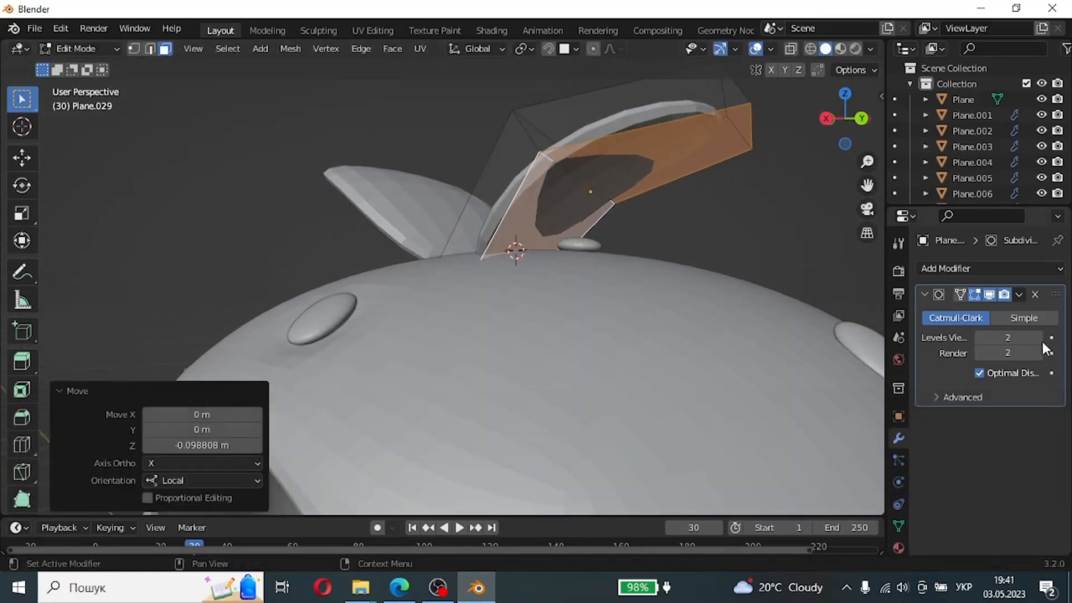
{"action": "key", "text": "Tab"}
Step: Dent the shell's top between the two leaves, moving a face about -0.048 m along Z with smooth proportional size about 0.16
{"action": "scroll", "coordinate": [530, 206], "scroll_direction": "down", "scroll_amount": 6}
{"action": "middle_click_drag", "start_coordinate": [529, 206], "coordinate": [551, 297]}
{"action": "scroll", "coordinate": [531, 303], "scroll_direction": "up", "scroll_amount": 5}
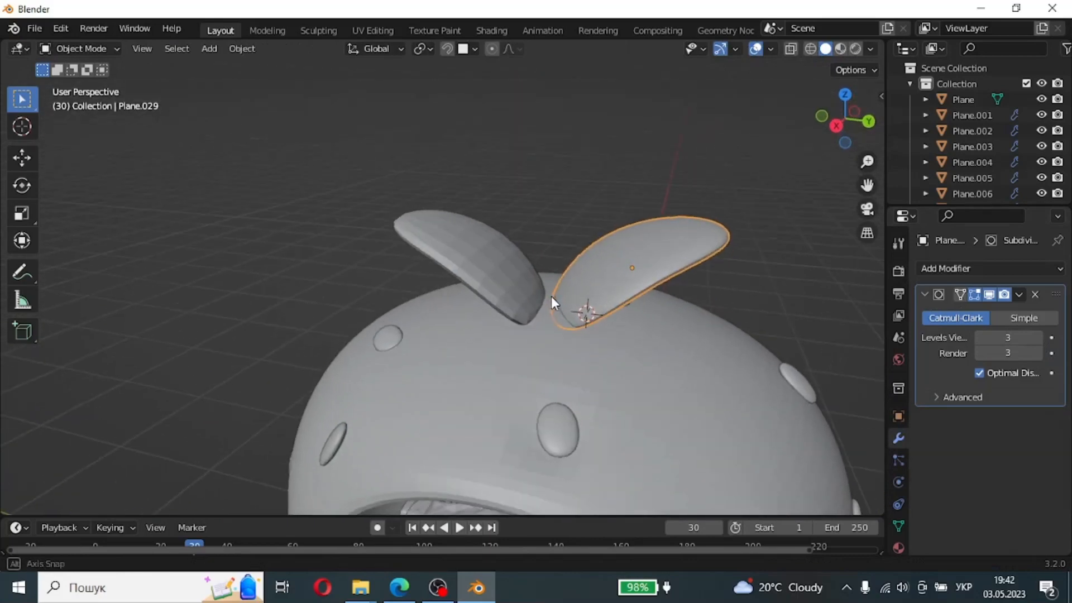
{"action": "left_click", "coordinate": [586, 347]}
{"action": "key", "text": "Tab"}
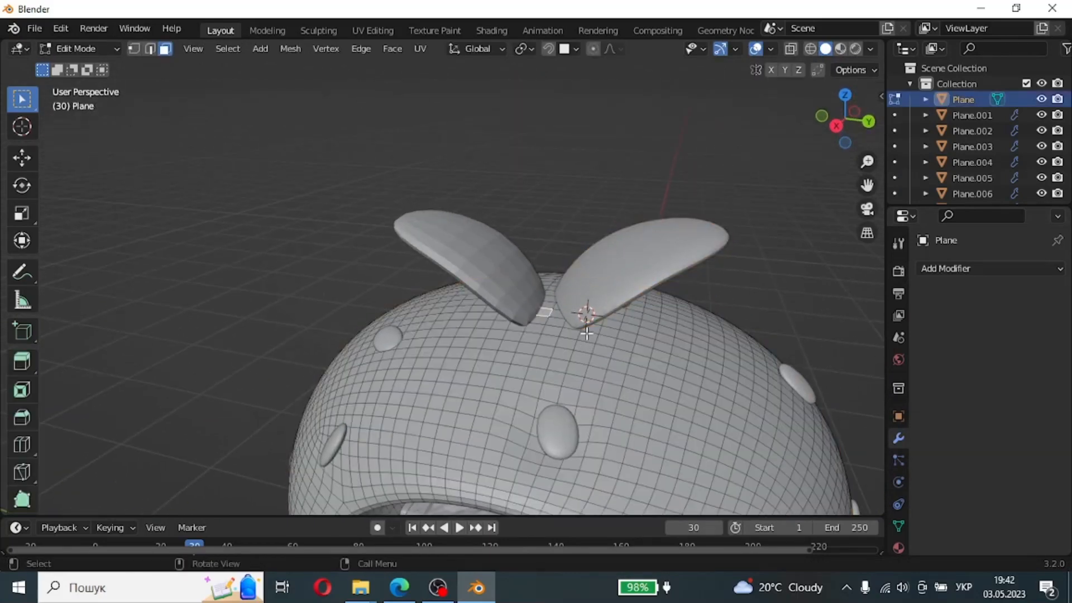
{"action": "key", "text": "g"}
{"action": "key", "text": "g"}
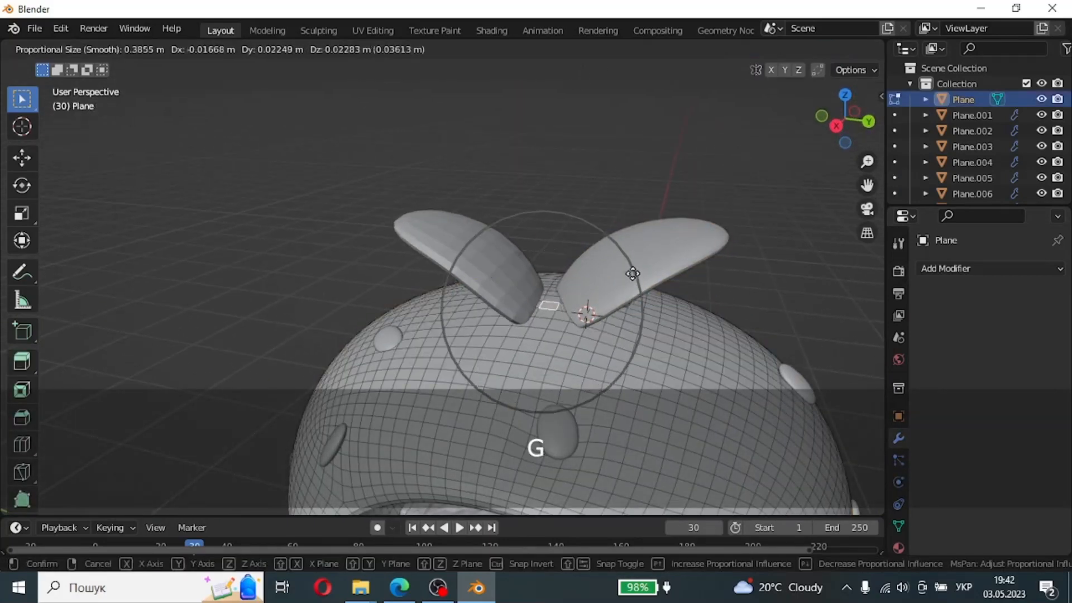
{"action": "scroll", "coordinate": [634, 280], "scroll_direction": "down", "scroll_amount": 8}
{"action": "key", "text": "z"}
{"action": "scroll", "coordinate": [635, 288], "scroll_direction": "up", "scroll_amount": 15}
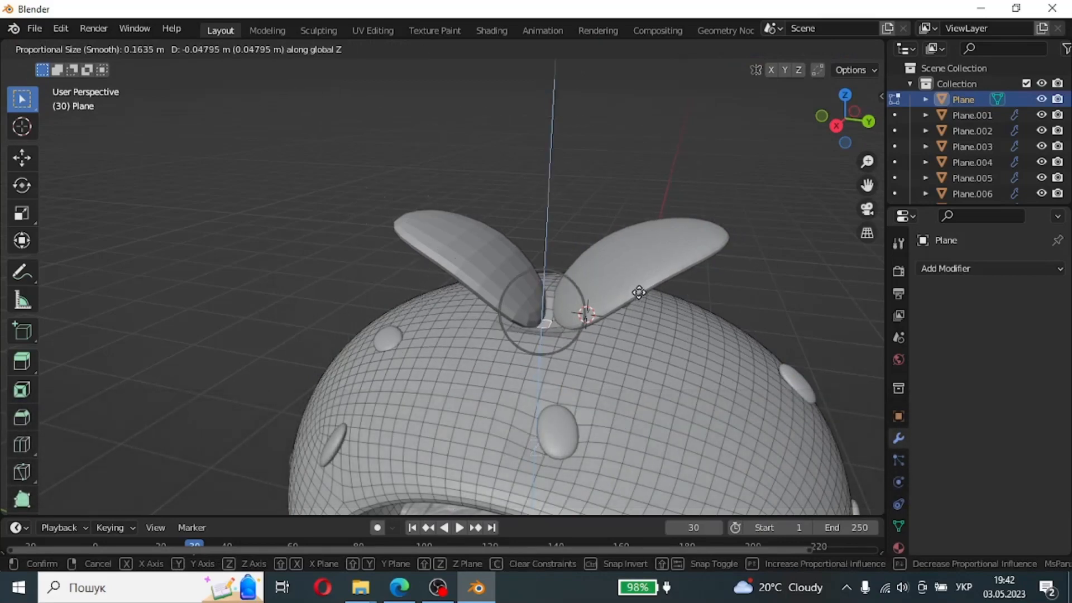
{"action": "left_click", "coordinate": [640, 294]}
{"action": "key", "text": "Tab"}
{"action": "scroll", "coordinate": [664, 298], "scroll_direction": "down", "scroll_amount": 5}
{"action": "left_click", "coordinate": [645, 281]}
Step: Duplicate the bunk bed's posts about 0.198 m along Y and remove the Mirror modifier from the copy
{"action": "middle_click_drag", "start_coordinate": [608, 377], "coordinate": [622, 340]}
{"action": "middle_click_drag", "start_coordinate": [702, 322], "coordinate": [622, 389]}
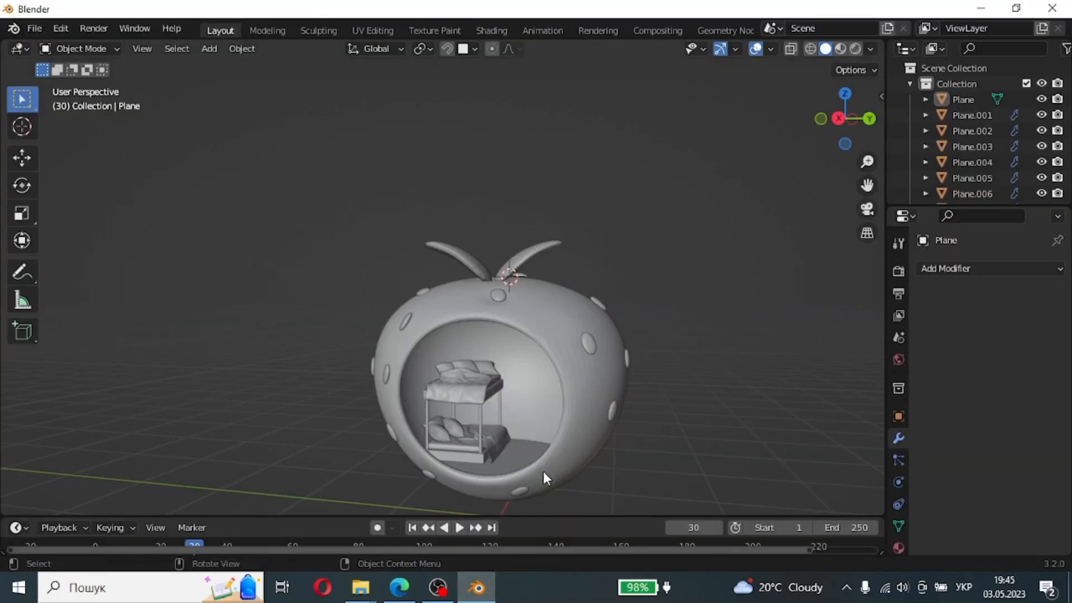
{"action": "scroll", "coordinate": [543, 474], "scroll_direction": "up", "scroll_amount": 6}
{"action": "left_click", "coordinate": [425, 366], "text": "shift"}
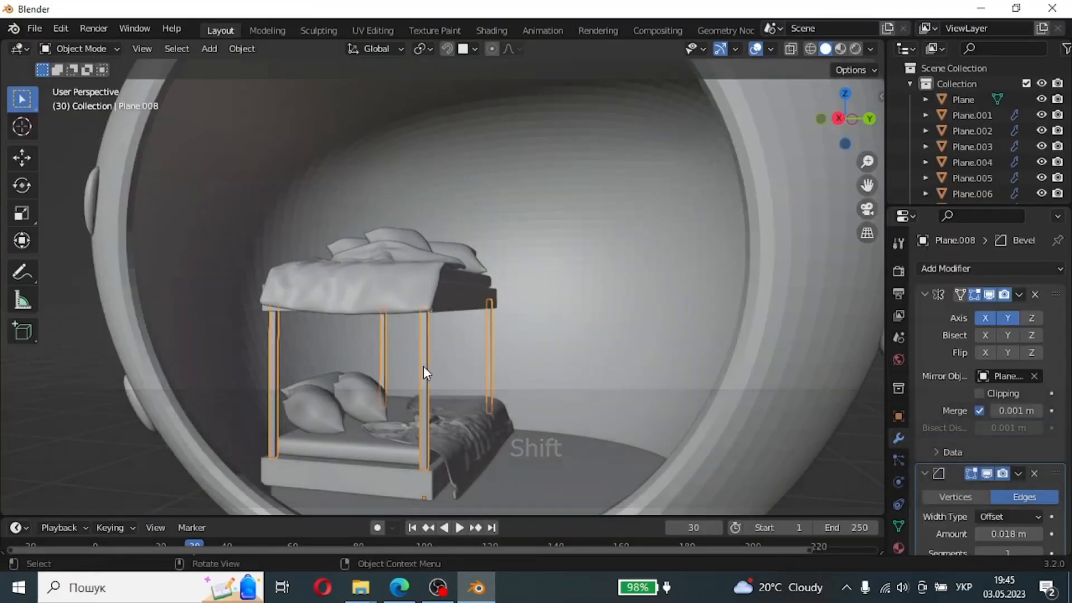
{"action": "key", "text": "shift+d"}
{"action": "key", "text": "y"}
{"action": "left_click", "coordinate": [563, 385]}
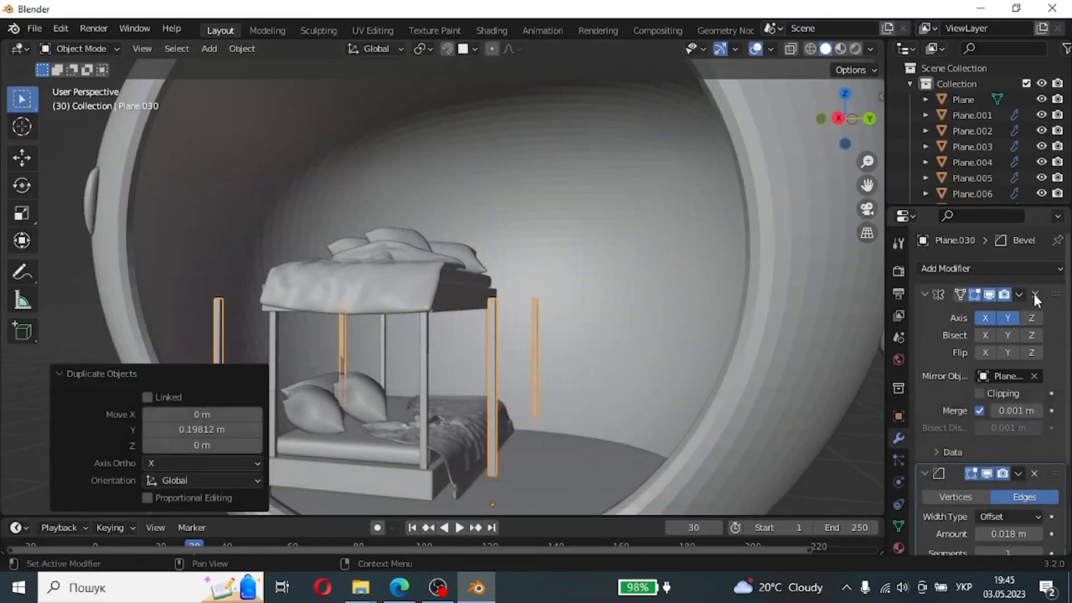
{"action": "left_click", "coordinate": [1034, 294]}
{"action": "left_click", "coordinate": [1029, 300]}
Step: Tilt the copied post 17.8° about the view axis and lower it about 0.074 m along Z
{"action": "middle_click_drag", "start_coordinate": [498, 357], "coordinate": [540, 399]}
{"action": "key", "text": "r"}
{"action": "left_click", "coordinate": [513, 362]}
{"action": "key", "text": "KP_3"}
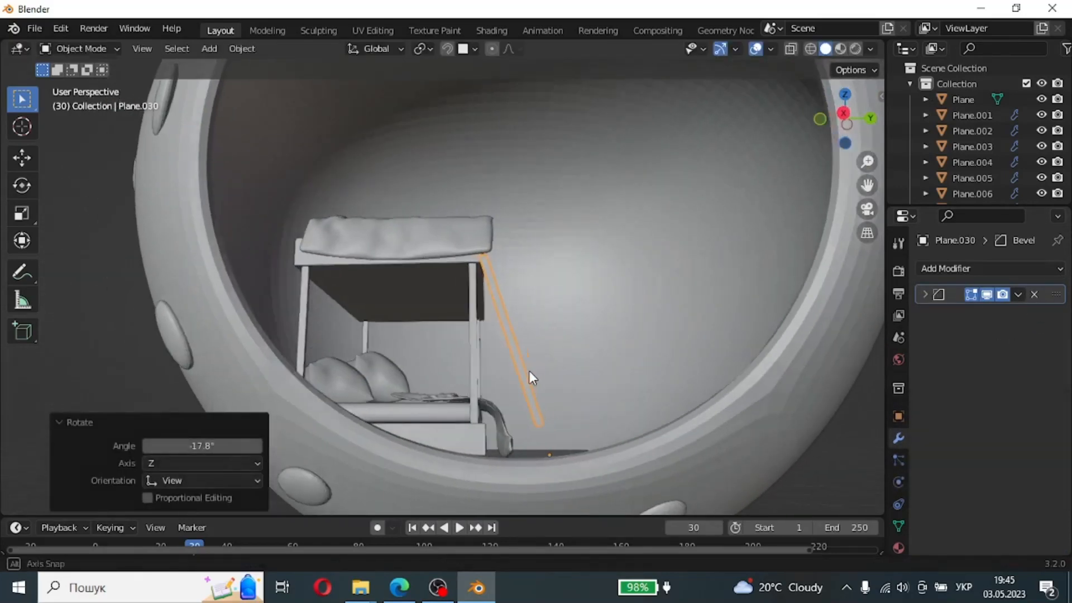
{"action": "key", "text": "g"}
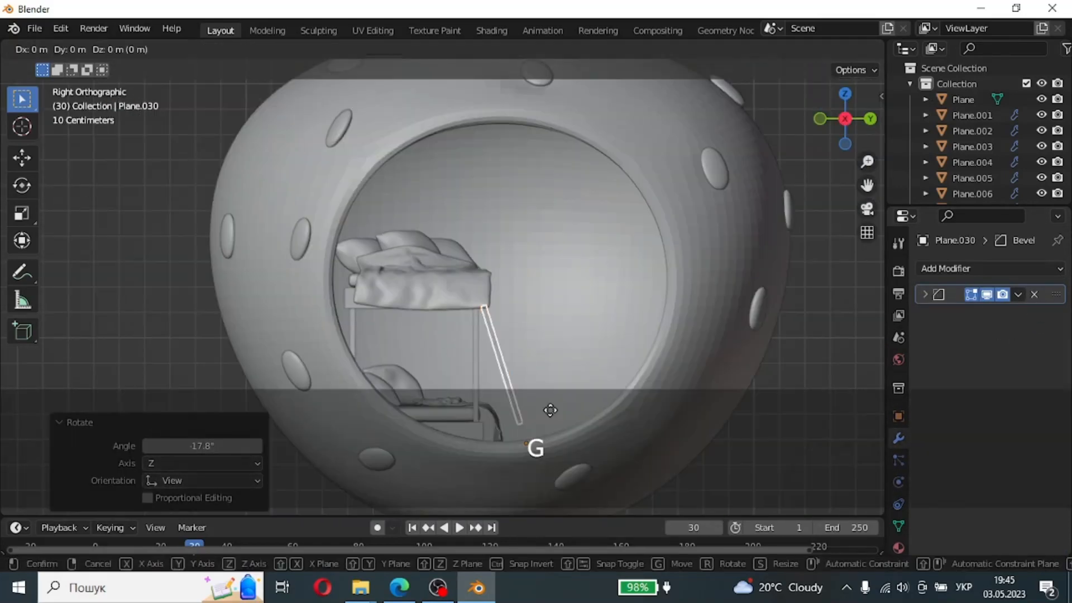
{"action": "key", "text": "z"}
{"action": "left_click", "coordinate": [555, 433]}
Step: Lengthen the tilted post by scaling it 1.624 along its local Z axis
{"action": "key", "text": "s"}
{"action": "key", "text": "x"}
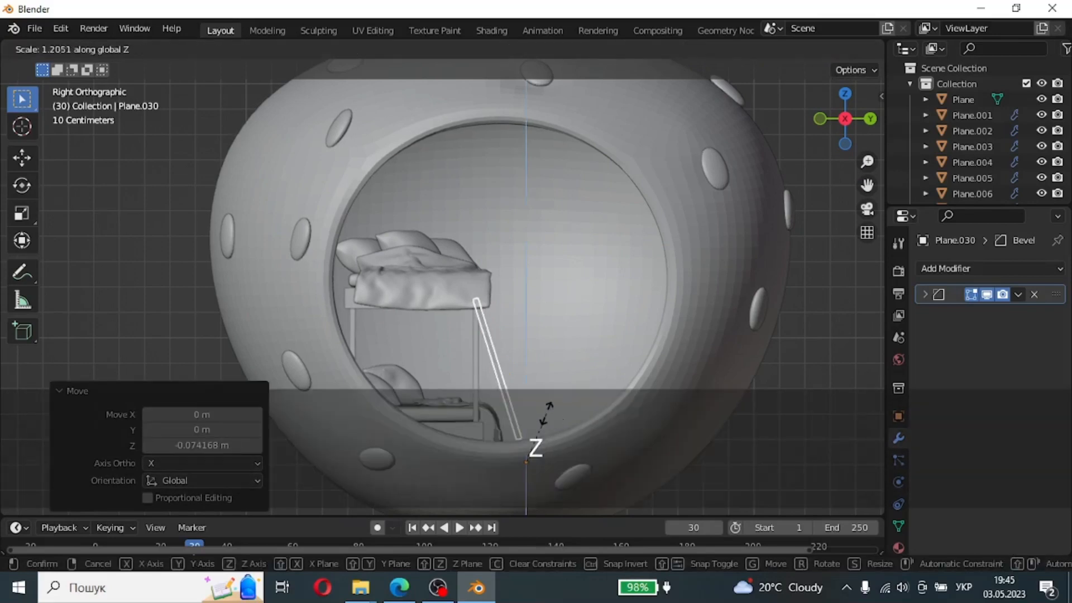
{"action": "key", "text": "z"}
{"action": "left_click", "coordinate": [530, 390]}
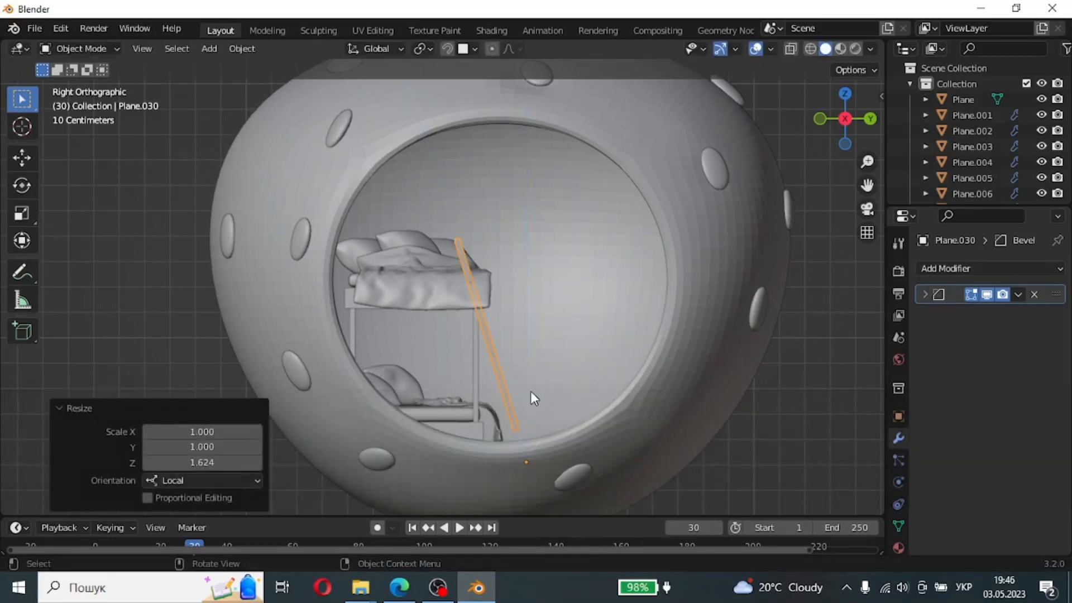
Step: Reposition the tilted post against the bunk bed, raising it about 0.030 m in Z and shifting it along Y, and isolate it in local view
{"action": "key", "text": "g"}
{"action": "left_click", "coordinate": [541, 417]}
{"action": "middle_click_drag", "start_coordinate": [541, 417], "coordinate": [505, 404]}
{"action": "key", "text": "g"}
{"action": "key", "text": "z"}
{"action": "left_click", "coordinate": [505, 404]}
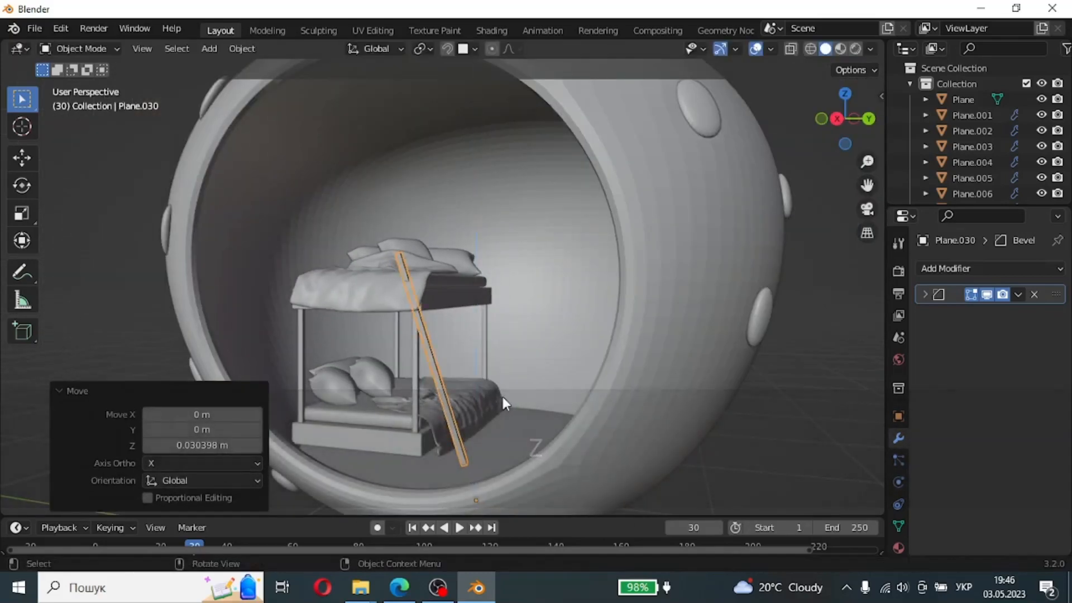
{"action": "key", "text": "g"}
{"action": "key", "text": "y"}
{"action": "left_click", "coordinate": [523, 400]}
{"action": "key", "text": "KP_Divide"}
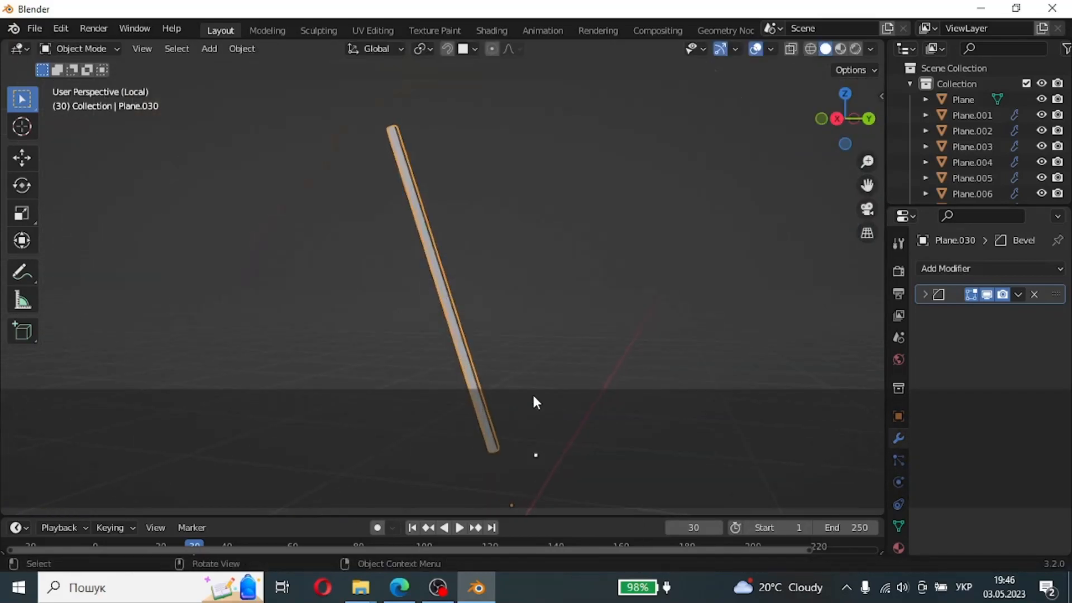
Step: Make a linked duplicate of the tilted post about -0.188 m along X as the ladder's second rail
{"action": "middle_click_drag", "start_coordinate": [533, 402], "coordinate": [460, 449]}
{"action": "key", "text": "alt+d"}
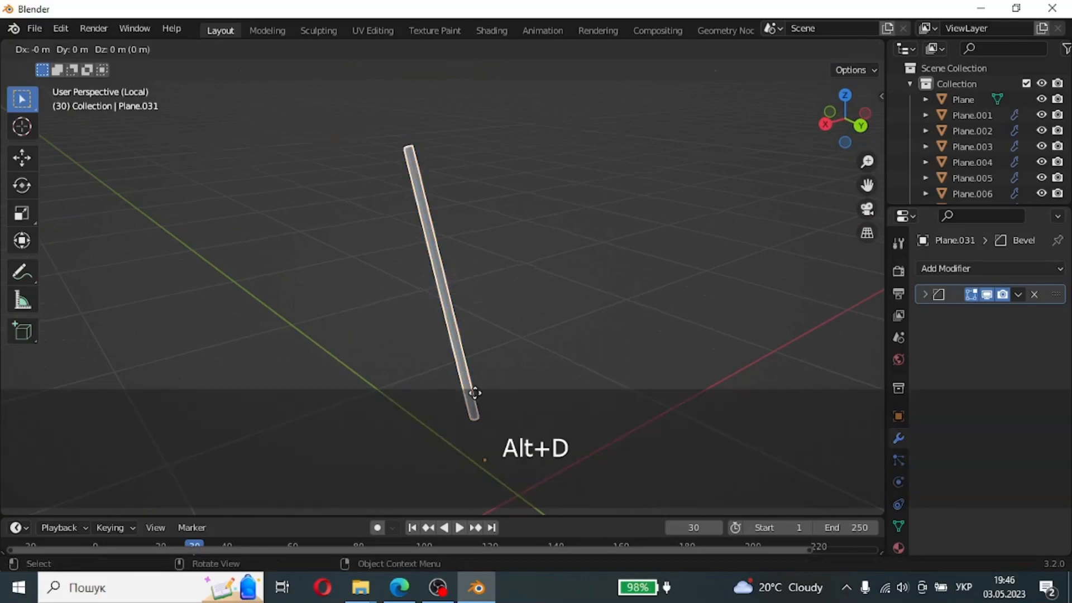
{"action": "key", "text": "x"}
{"action": "left_click", "coordinate": [525, 382]}
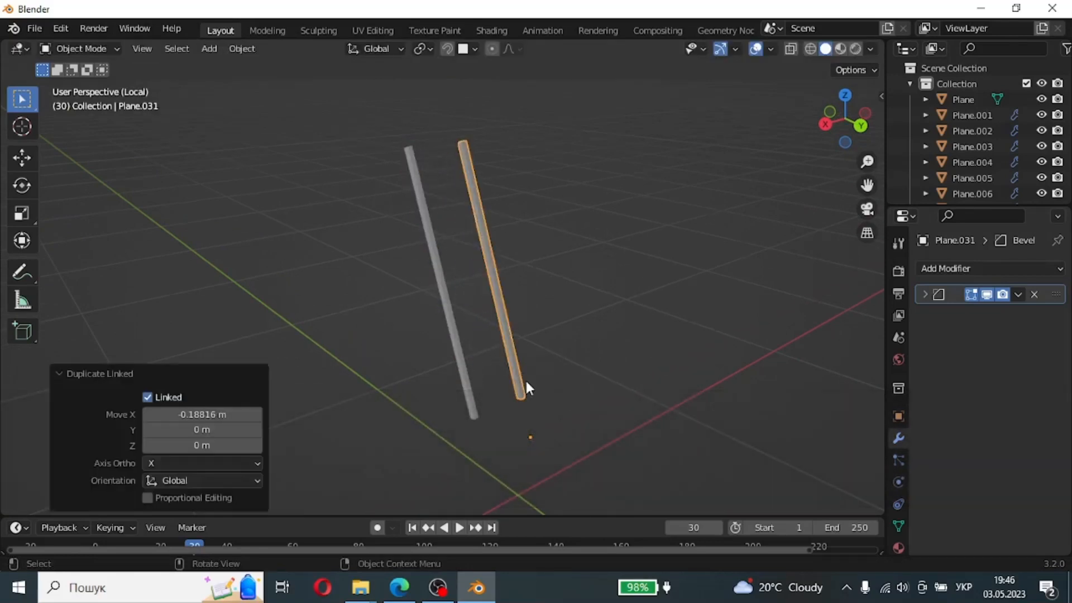
Step: Duplicate the first ladder rail as an unlinked copy and place it between the two rails
{"action": "left_click", "coordinate": [570, 330]}
{"action": "left_click", "coordinate": [457, 330]}
{"action": "key", "text": "shift+d"}
{"action": "left_click", "coordinate": [474, 329]}
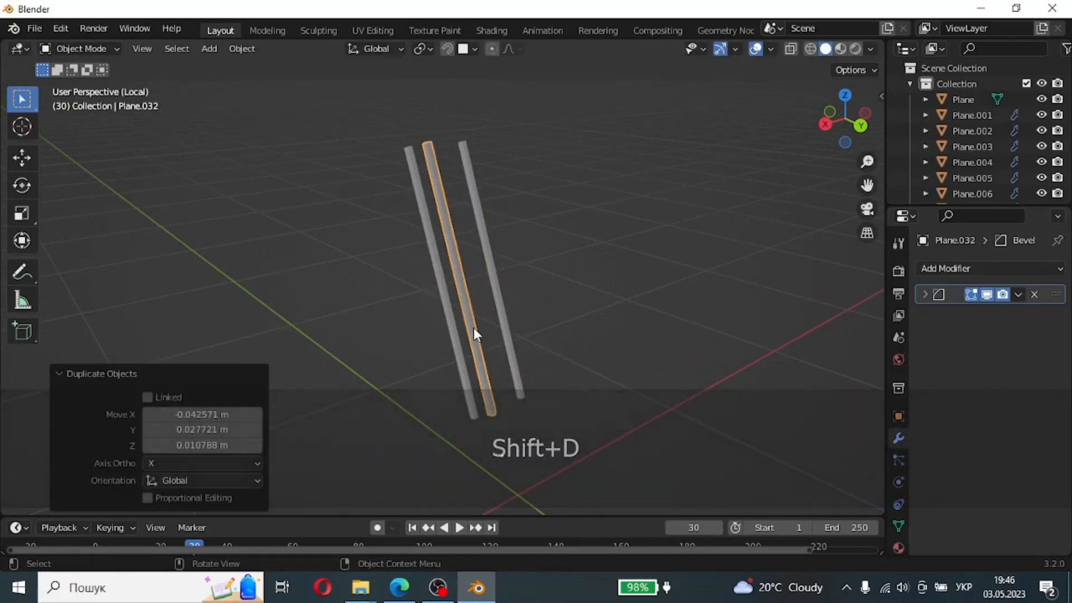
{"action": "key", "text": "r"}
{"action": "key", "text": "Escape"}
Step: Select all geometry of the middle copy in Edit Mode and snap the 3D cursor to its centre
{"action": "left_click", "coordinate": [423, 49]}
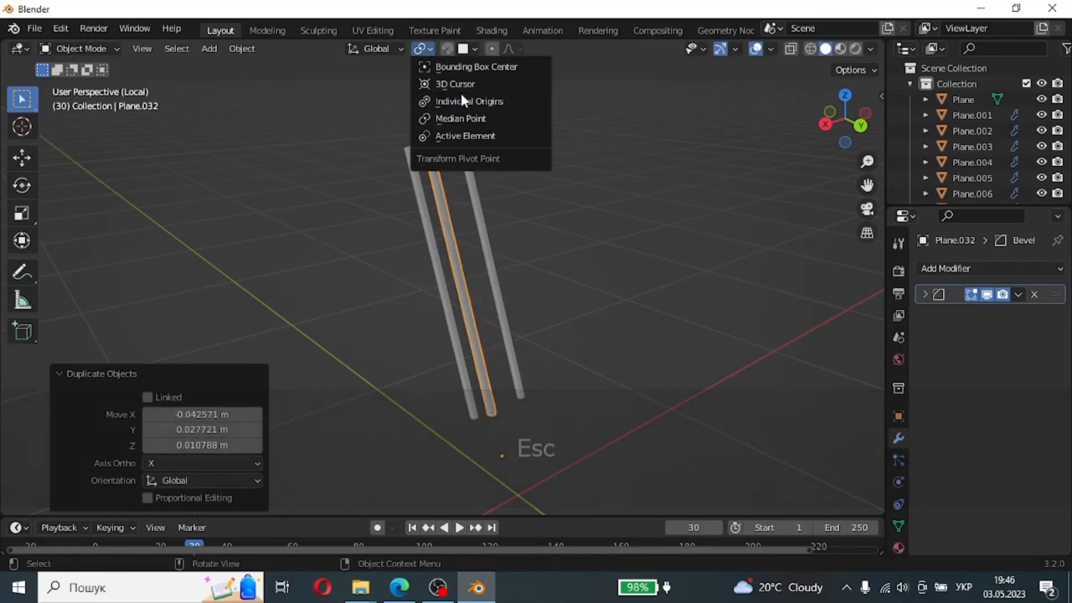
{"action": "left_click", "coordinate": [391, 50]}
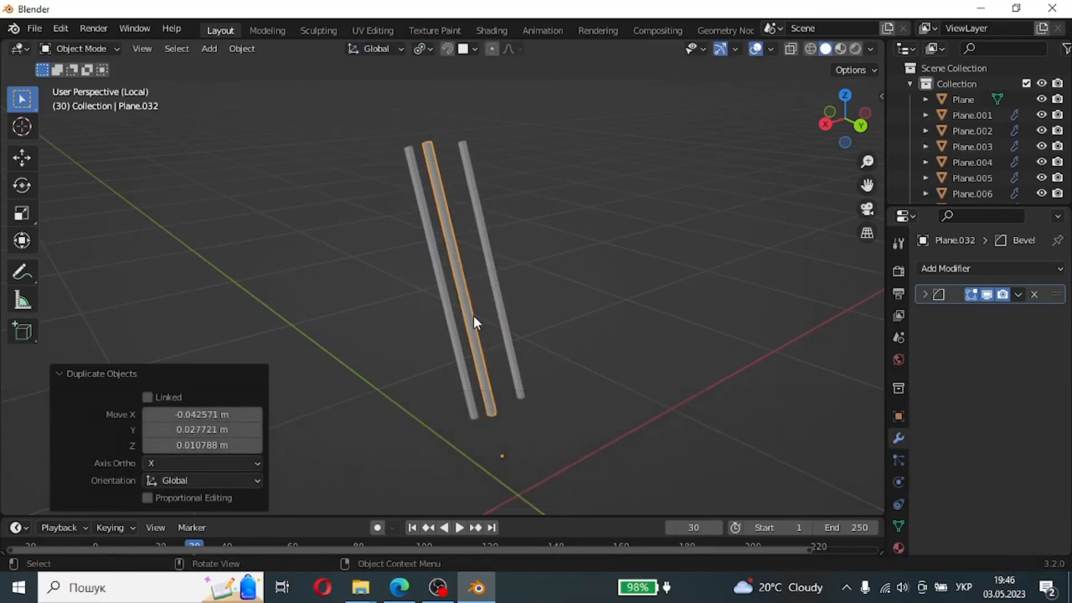
{"action": "key", "text": "shift+s"}
{"action": "key", "text": "Tab"}
{"action": "key", "text": "a"}
{"action": "key", "text": "shift+s"}
{"action": "left_click", "coordinate": [490, 410]}
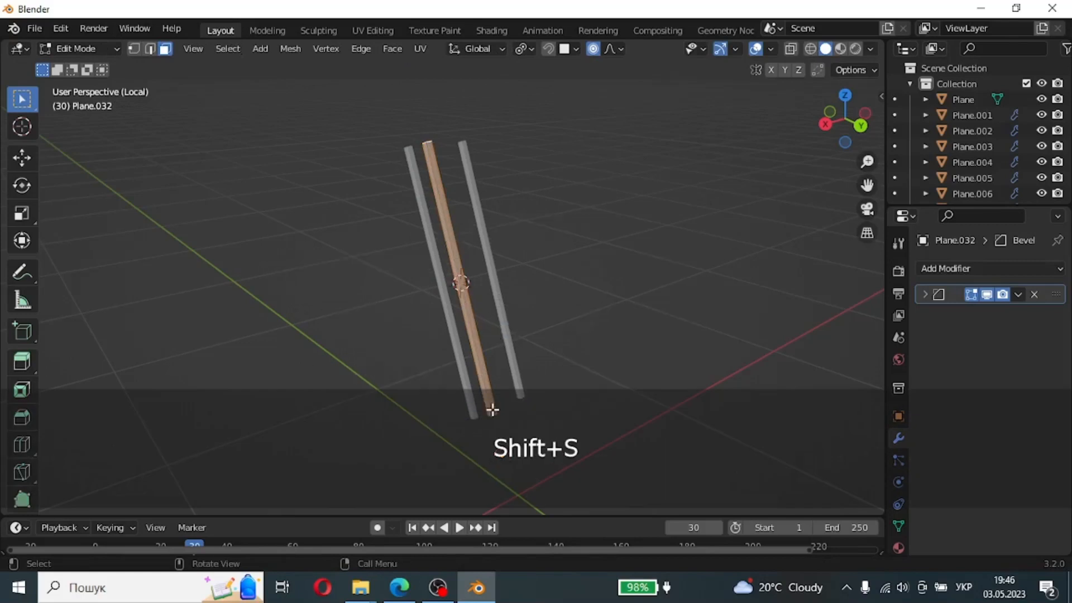
Step: Try to turn the middle copy 90° about global Y and rotate it freely, and undo the rotations
{"action": "key", "text": "r"}
{"action": "key", "text": "z"}
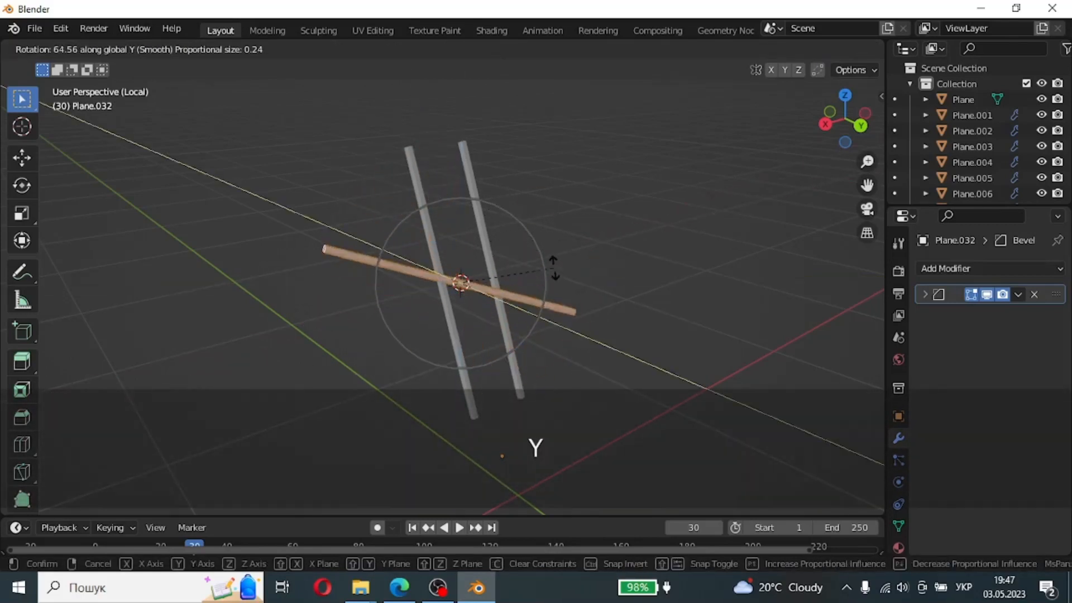
{"action": "type", "text": "90"}
{"action": "key", "text": "Return"}
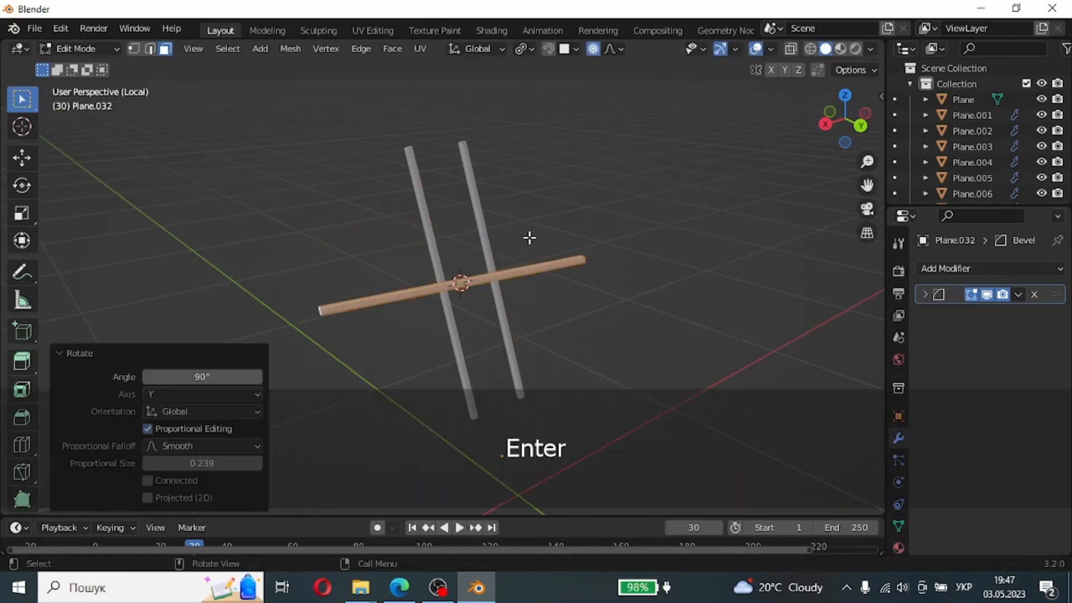
{"action": "key", "text": "s"}
{"action": "key", "text": "Escape"}
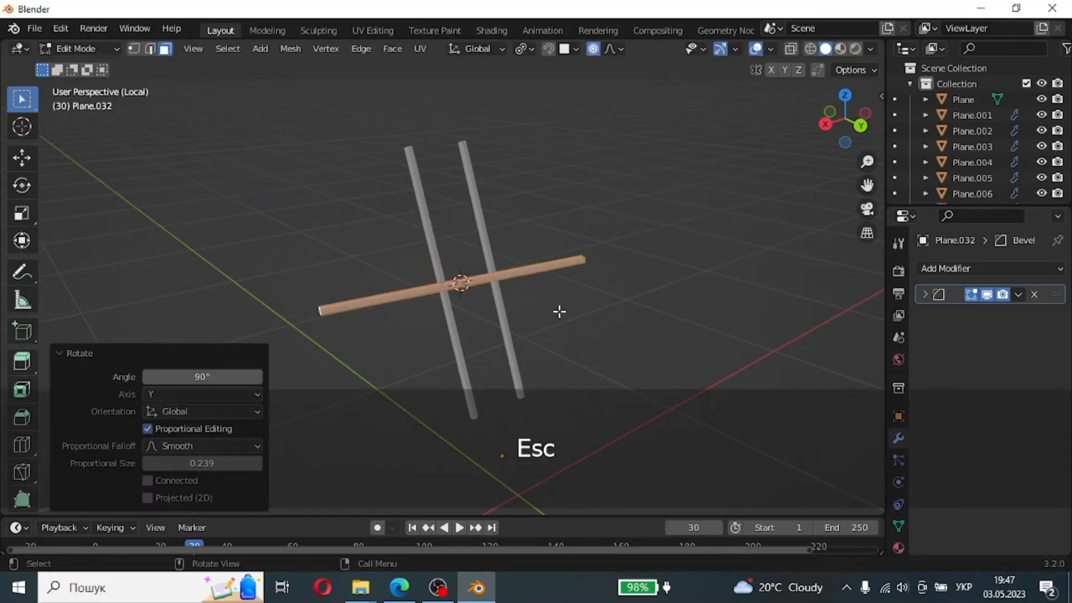
{"action": "middle_click_drag", "start_coordinate": [557, 310], "coordinate": [493, 409]}
{"action": "key", "text": "r"}
{"action": "left_click", "coordinate": [518, 367]}
{"action": "middle_click_drag", "start_coordinate": [518, 367], "coordinate": [517, 232]}
{"action": "key", "text": "ctrl+z"}
Step: Rotate the middle copy's geometry 90° about the global Y axis to lay it across the rails
{"action": "key", "text": "r"}
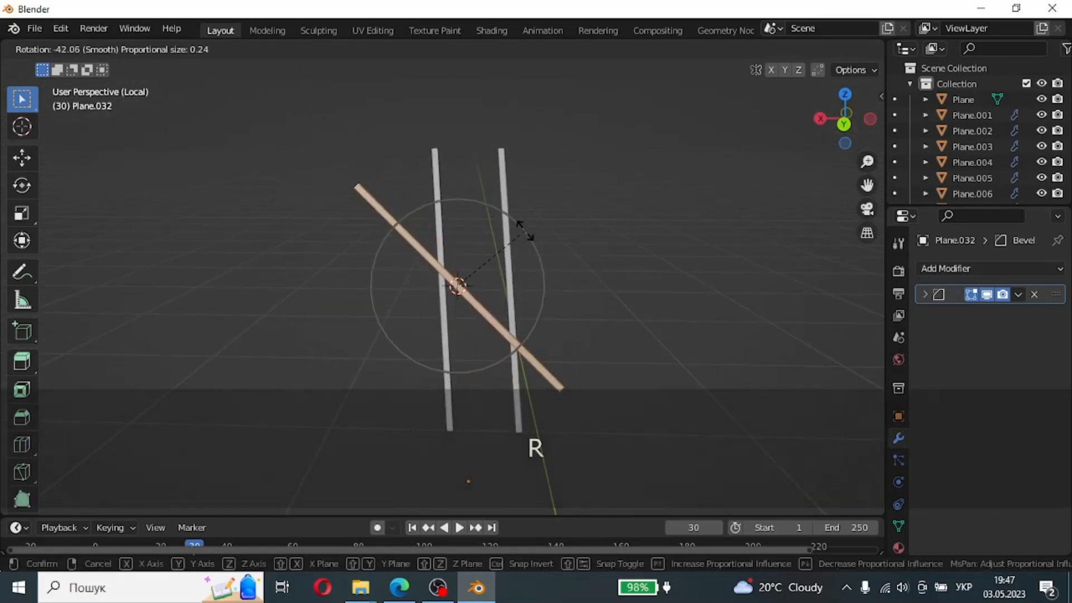
{"action": "key", "text": "y"}
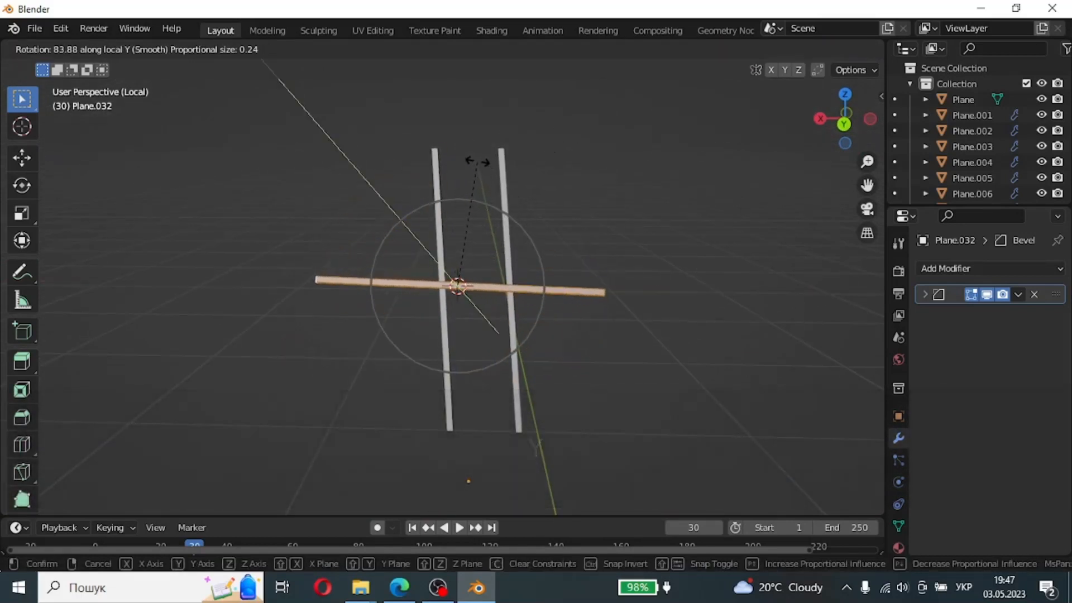
{"action": "key", "text": "9"}
{"action": "key", "text": "0"}
{"action": "key", "text": "y"}
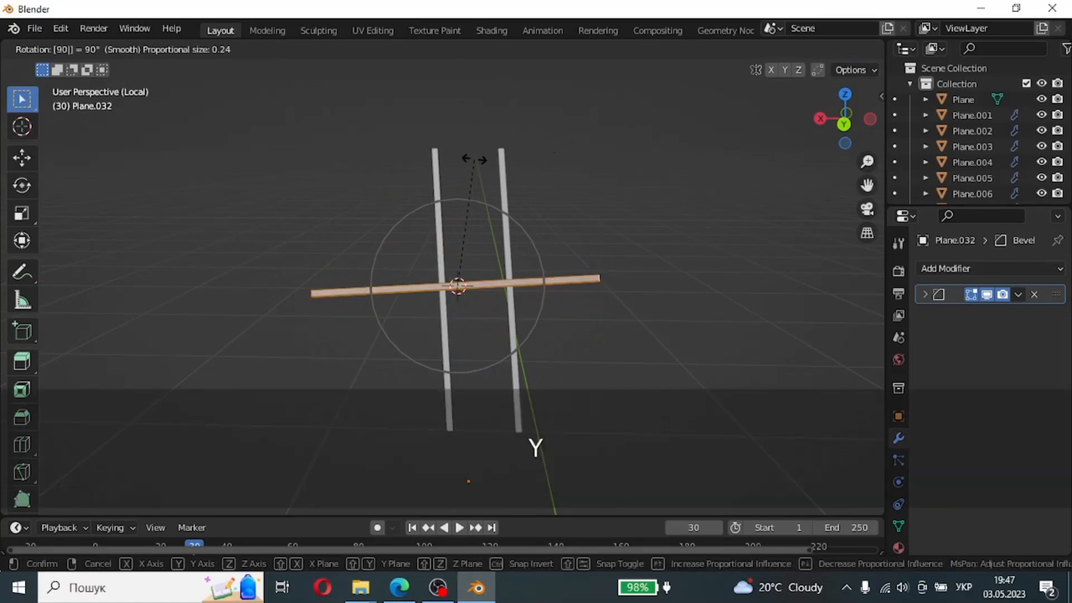
{"action": "left_click", "coordinate": [474, 160]}
Step: Rotate the crossbar -18.1° about the view axis, seen from above, to align it across the rails
{"action": "middle_click_drag", "start_coordinate": [475, 160], "coordinate": [557, 428]}
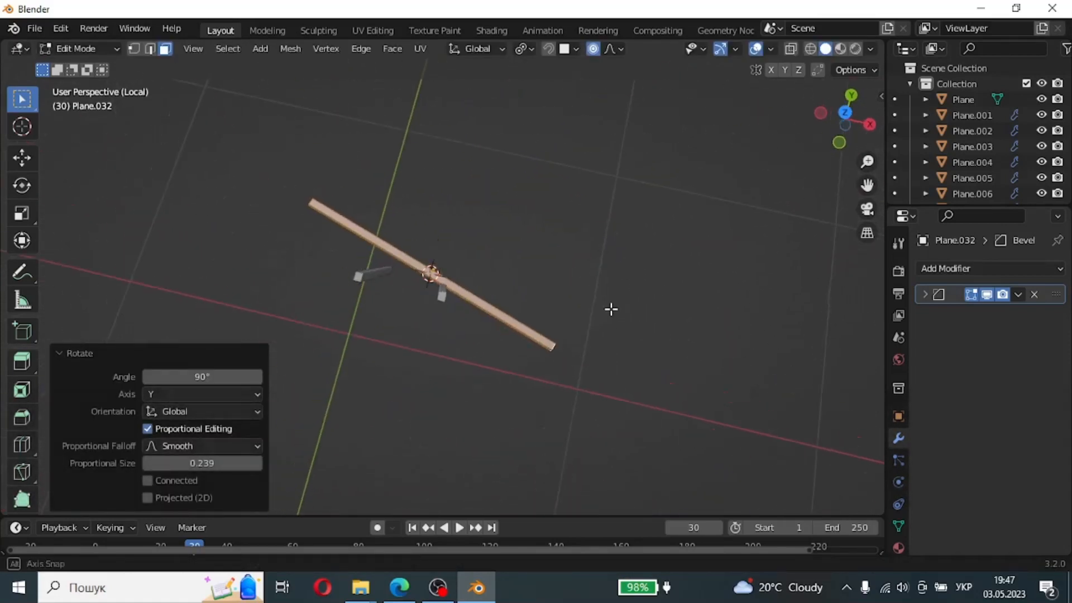
{"action": "middle_click_drag", "start_coordinate": [611, 309], "coordinate": [612, 301]}
{"action": "key", "text": "r"}
{"action": "left_click", "coordinate": [600, 242]}
{"action": "middle_click_drag", "start_coordinate": [600, 241], "coordinate": [386, 228]}
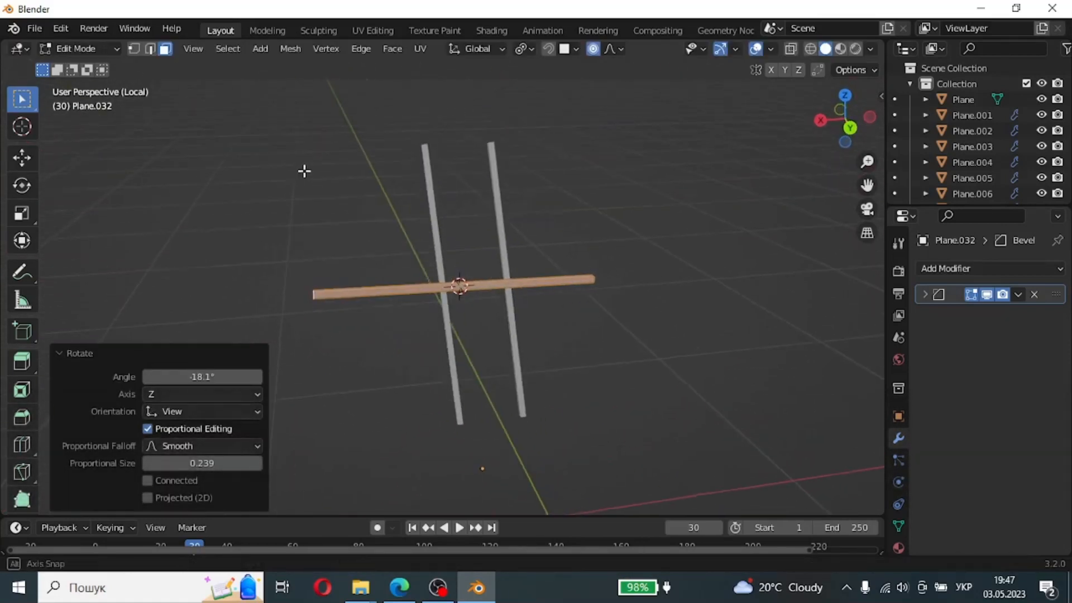
Step: Shorten the crossbar by scaling it 0.405 along the X axis
{"action": "middle_click_drag", "start_coordinate": [305, 171], "coordinate": [313, 174]}
{"action": "key", "text": "s"}
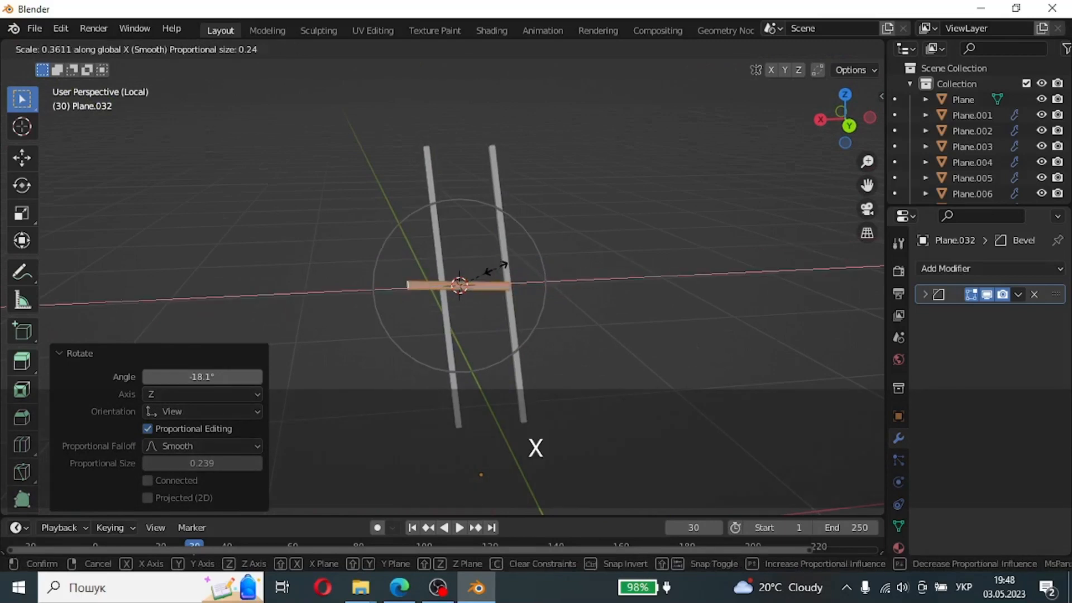
{"action": "left_click", "coordinate": [509, 261]}
{"action": "middle_click_drag", "start_coordinate": [509, 262], "coordinate": [641, 445]}
Step: In top view, place the crossbar over the rails' far ends and shorten it along X to slightly overhang both rails
{"action": "key", "text": "g"}
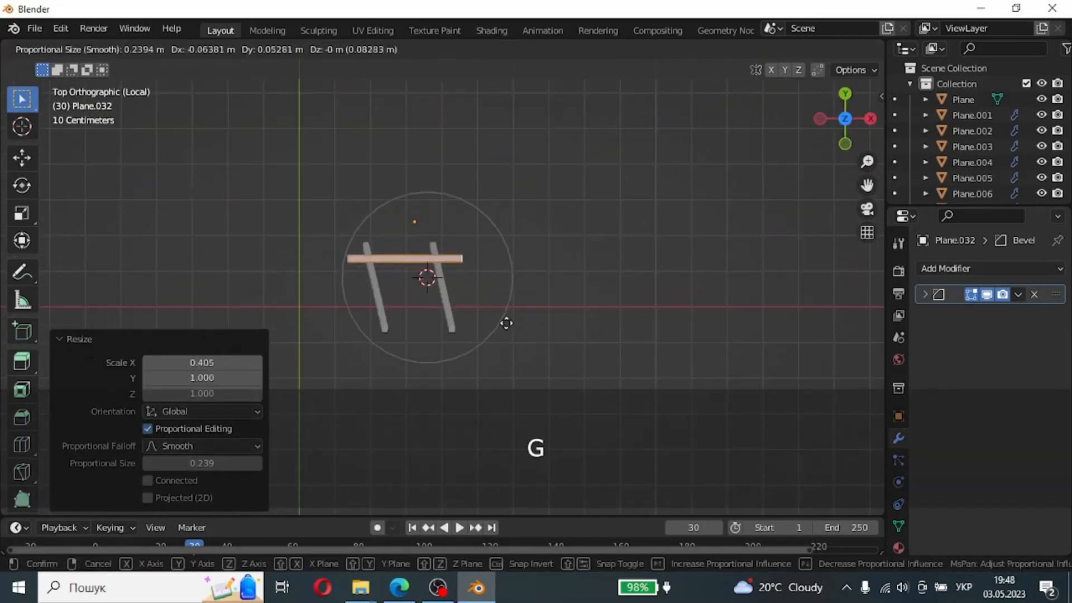
{"action": "left_click", "coordinate": [508, 314]}
{"action": "key", "text": "s"}
{"action": "key", "text": "x"}
{"action": "left_click", "coordinate": [468, 315]}
{"action": "key", "text": "g"}
{"action": "left_click", "coordinate": [462, 313]}
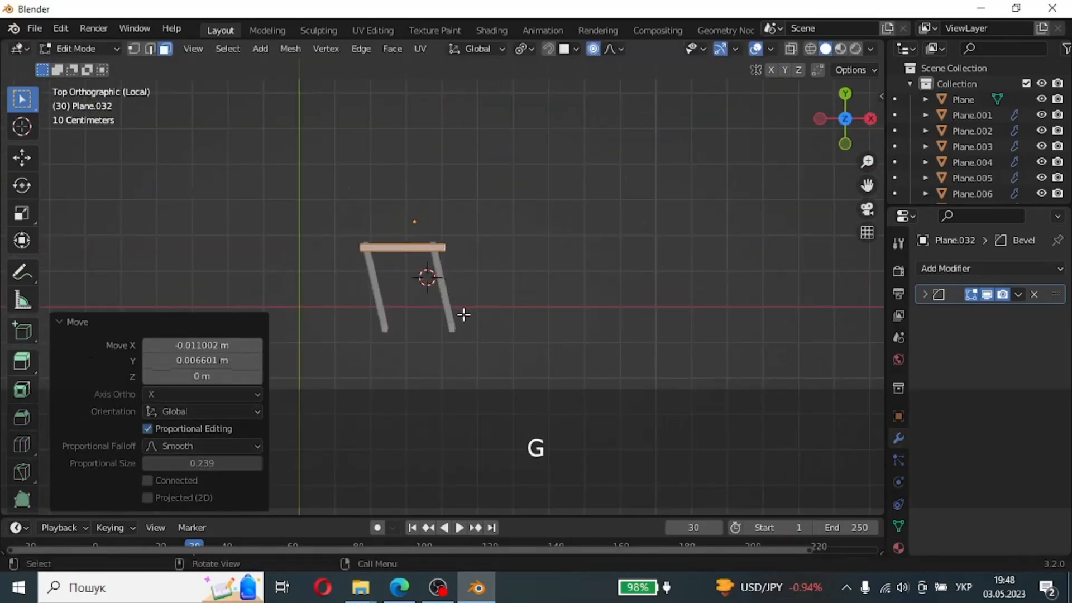
Step: Move the crossbar along Y onto the rails by about -0.041 m and -0.066 m, with proportional editing off for the second move
{"action": "scroll", "coordinate": [462, 313], "scroll_direction": "up", "scroll_amount": 4}
{"action": "key", "text": "g"}
{"action": "key", "text": "y"}
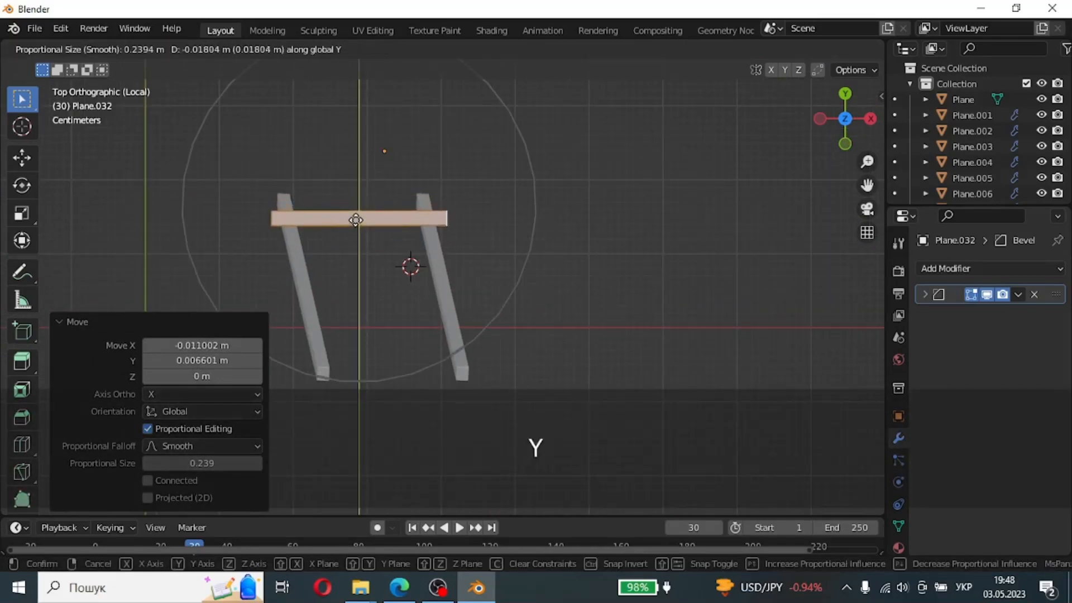
{"action": "left_click", "coordinate": [371, 237]}
{"action": "middle_click_drag", "start_coordinate": [371, 238], "coordinate": [464, 196]}
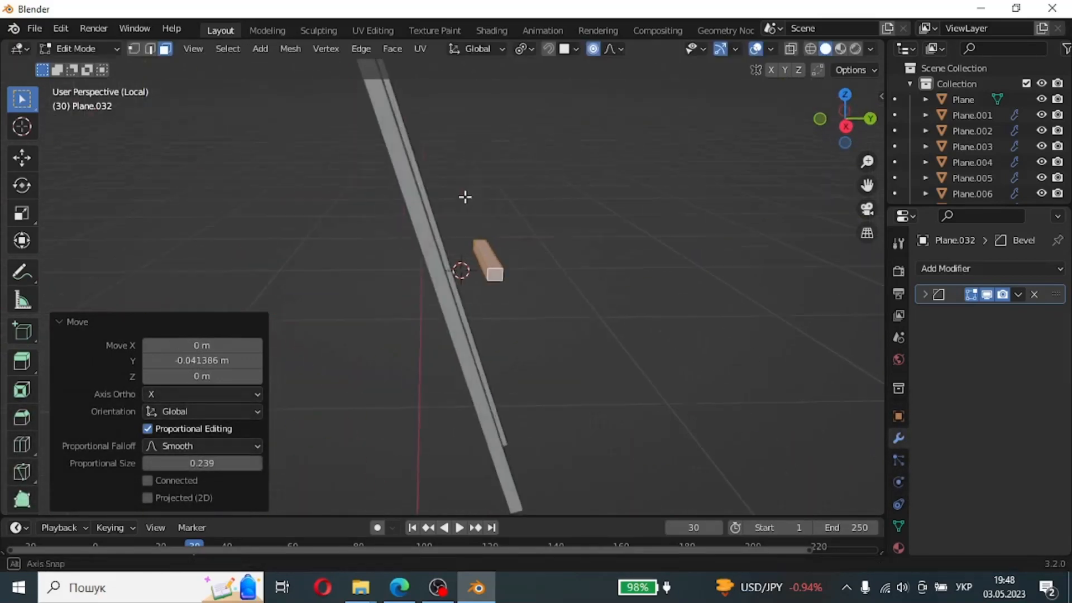
{"action": "key", "text": "g"}
{"action": "key", "text": "Escape"}
{"action": "key", "text": "g"}
{"action": "key", "text": "y"}
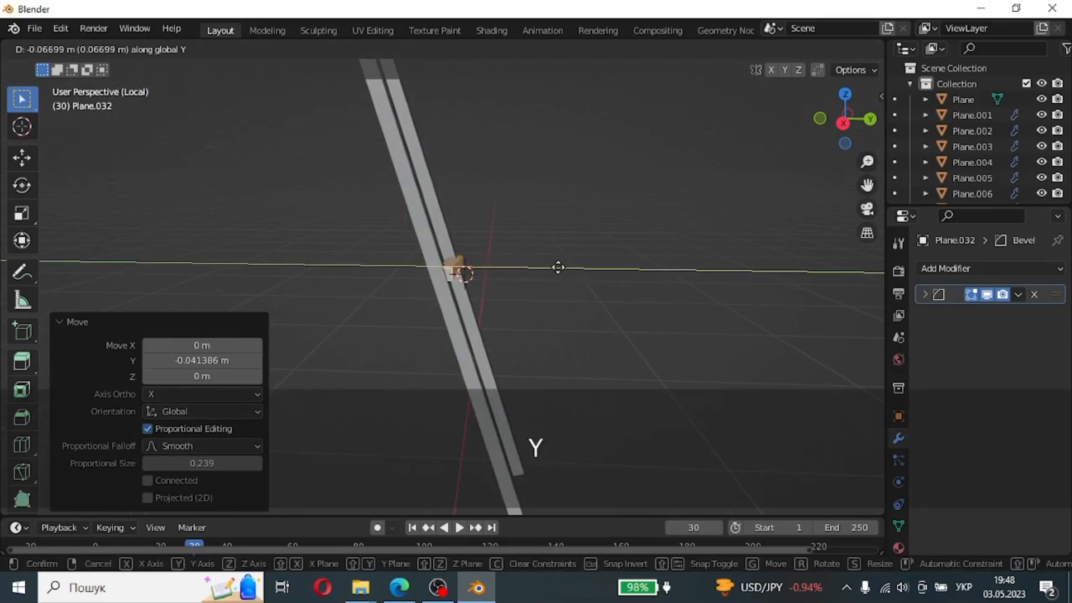
{"action": "left_click", "coordinate": [565, 290]}
Step: Centre the crossbar on the rails by moving it about 0.016 m along X, and level it 5.03° in front view
{"action": "middle_click_drag", "start_coordinate": [564, 289], "coordinate": [419, 359]}
{"action": "key", "text": "g"}
{"action": "key", "text": "x"}
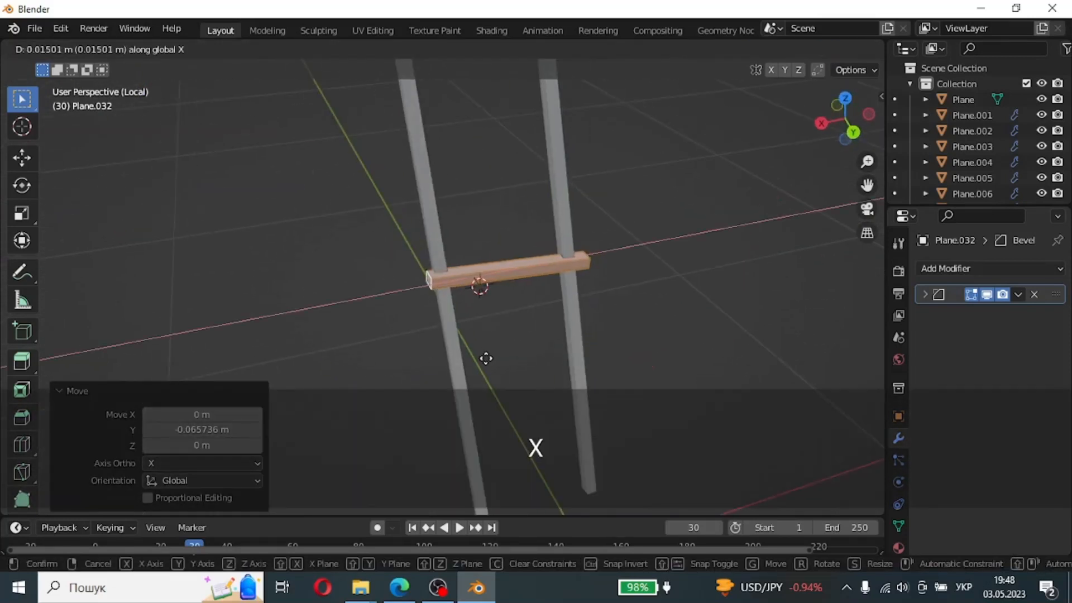
{"action": "left_click", "coordinate": [486, 357]}
{"action": "key", "text": "1"}
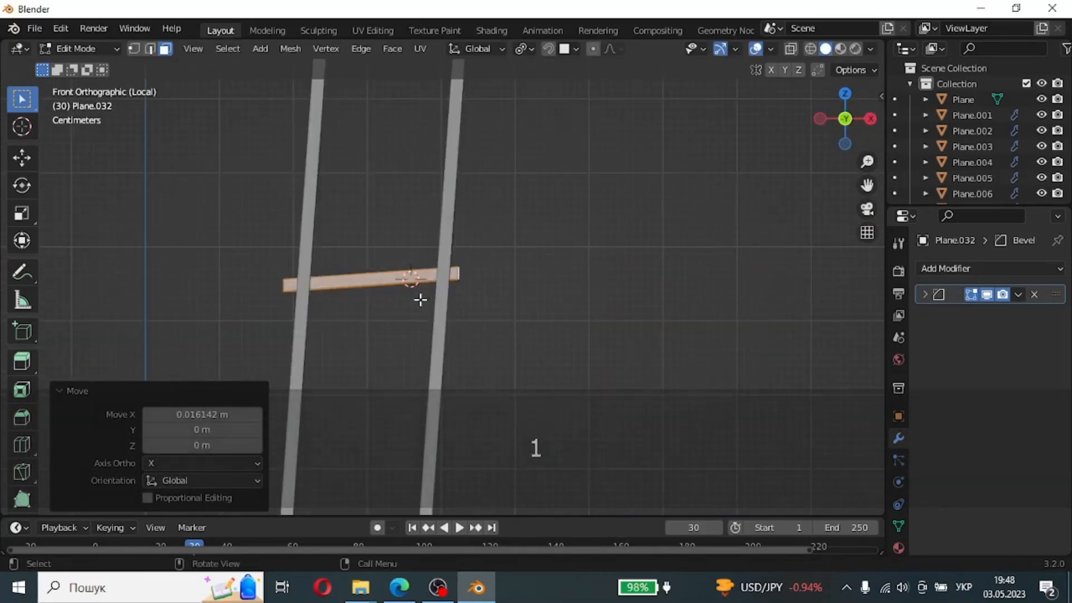
{"action": "key", "text": "r"}
{"action": "left_click", "coordinate": [665, 312]}
Step: Move the rung to the ladder's foot, shifting it about 0.110 m in Y, -0.350 m in Z and -0.018 m in X
{"action": "key", "text": "3"}
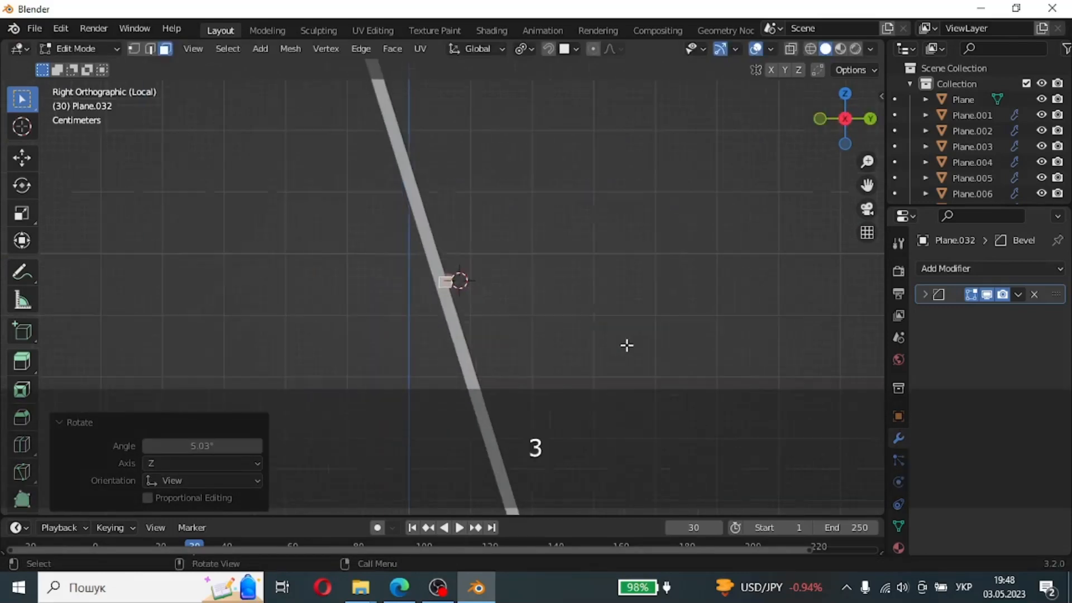
{"action": "middle_click_drag", "start_coordinate": [627, 344], "coordinate": [508, 342], "text": "shift"}
{"action": "key", "text": "g"}
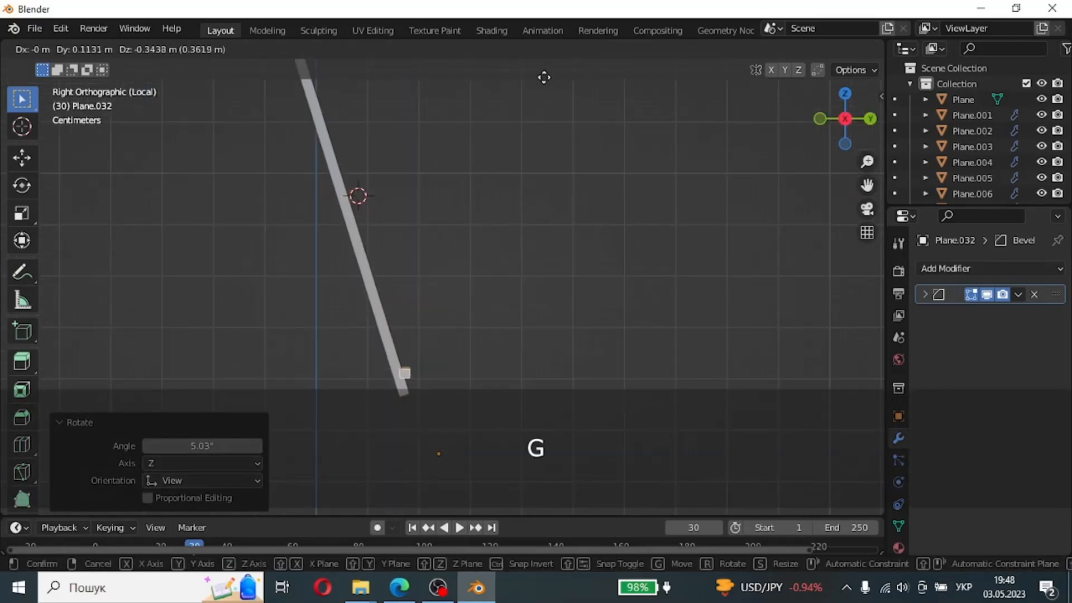
{"action": "left_click", "coordinate": [540, 79]}
{"action": "middle_click_drag", "start_coordinate": [494, 240], "coordinate": [398, 277]}
{"action": "key", "text": "g"}
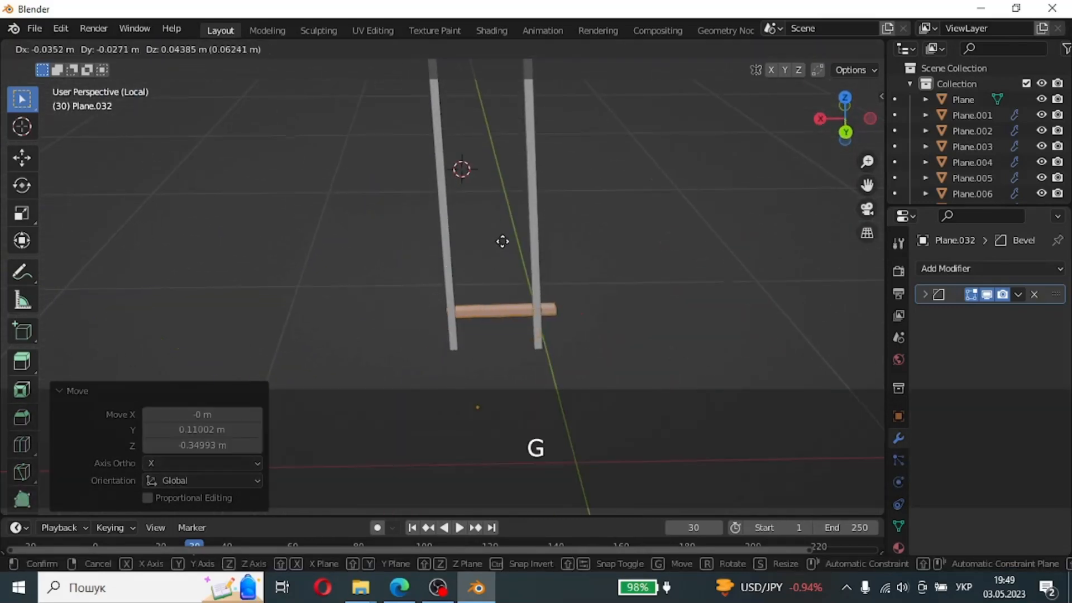
{"action": "key", "text": "x"}
{"action": "left_click", "coordinate": [498, 246]}
Step: Add an Array modifier to the rung with relative offset factors X 0 and Z 2.8
{"action": "middle_click_drag", "start_coordinate": [497, 246], "coordinate": [645, 305]}
{"action": "left_click", "coordinate": [988, 268]}
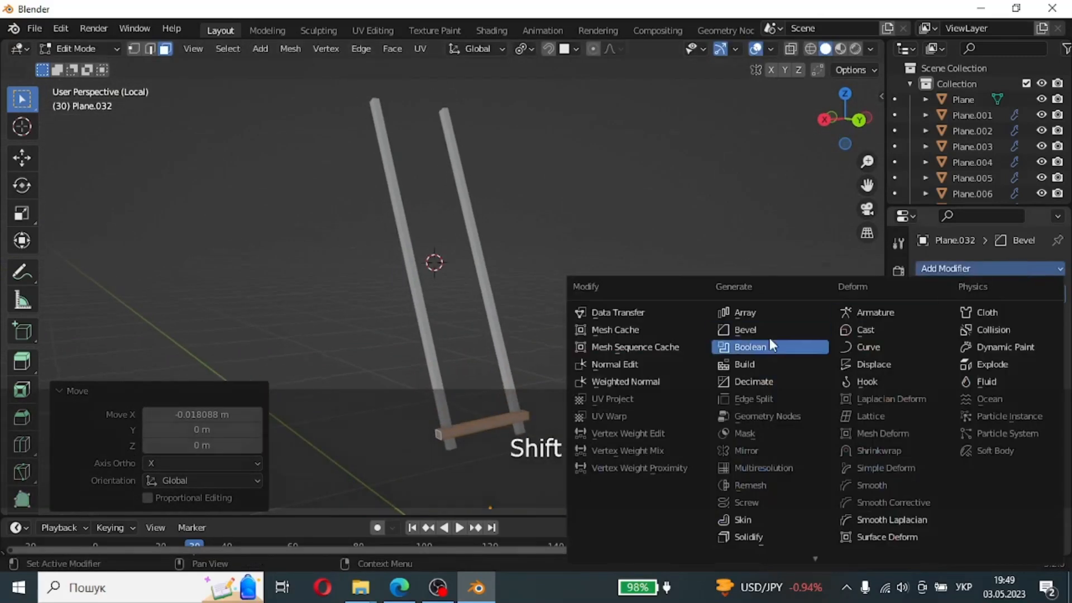
{"action": "left_click", "coordinate": [751, 311]}
{"action": "double_click", "coordinate": [1004, 407]}
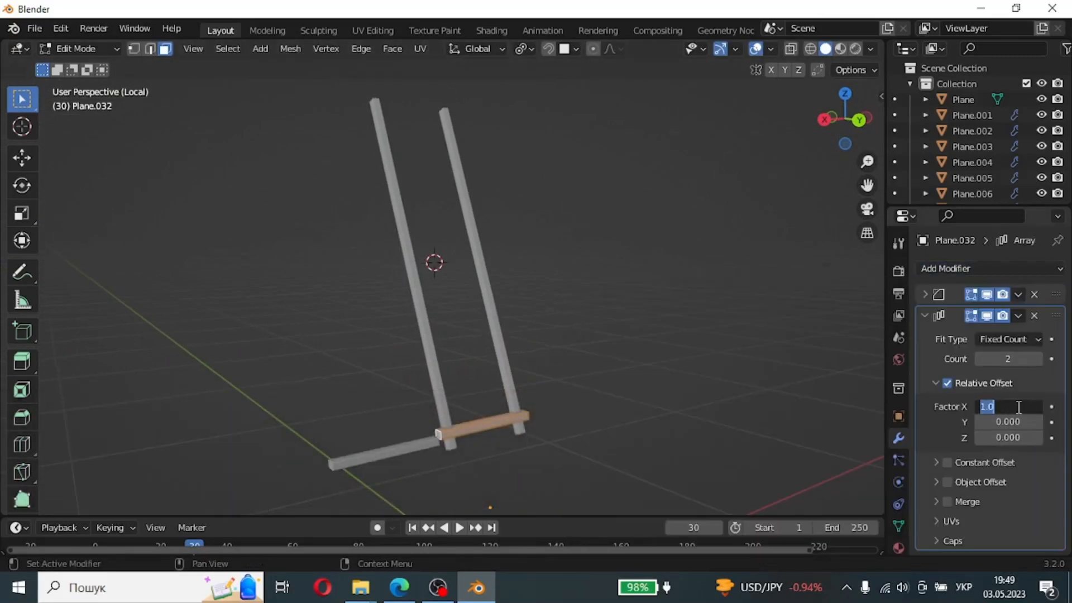
{"action": "type", "text": "0"}
{"action": "double_click", "coordinate": [1004, 437]}
{"action": "type", "text": "1"}
{"action": "key", "text": "Return"}
{"action": "left_click_drag", "start_coordinate": [1007, 438], "coordinate": [1058, 437]}
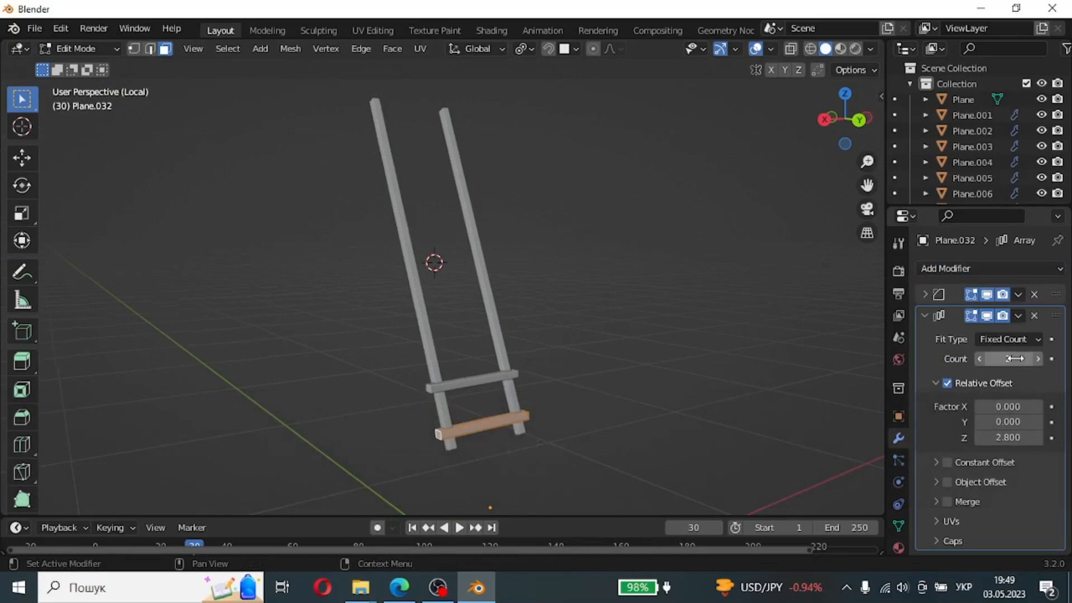
Step: Set the rung array's count to 8
{"action": "left_click", "coordinate": [1037, 358]}
{"action": "left_click", "coordinate": [1037, 359]}
{"action": "left_click", "coordinate": [1037, 358]}
{"action": "left_click", "coordinate": [1037, 358]}
{"action": "left_click", "coordinate": [1038, 359]}
{"action": "left_click", "coordinate": [1037, 359]}
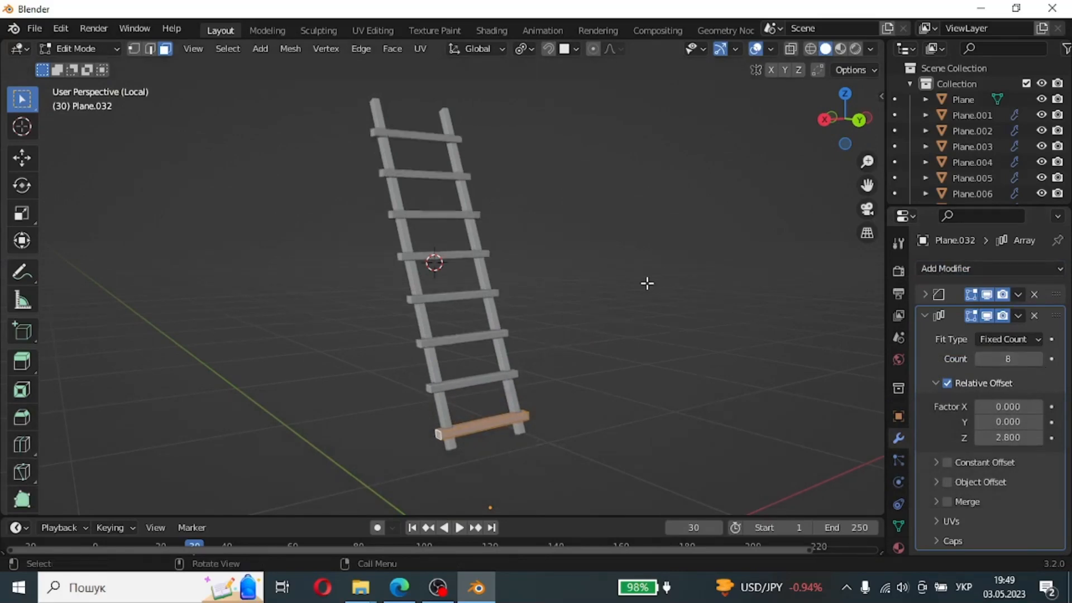
Step: Exit local view, inspect the ladder inside the room shell, and return to Object Mode
{"action": "key", "text": "KP_Divide"}
{"action": "middle_click_drag", "start_coordinate": [536, 454], "coordinate": [491, 430]}
{"action": "scroll", "coordinate": [491, 413], "scroll_direction": "down", "scroll_amount": 2}
{"action": "middle_click_drag", "start_coordinate": [491, 385], "coordinate": [479, 348]}
{"action": "scroll", "coordinate": [475, 329], "scroll_direction": "down", "scroll_amount": 3}
{"action": "middle_click_drag", "start_coordinate": [468, 298], "coordinate": [469, 316]}
{"action": "scroll", "coordinate": [469, 316], "scroll_direction": "up", "scroll_amount": 1}
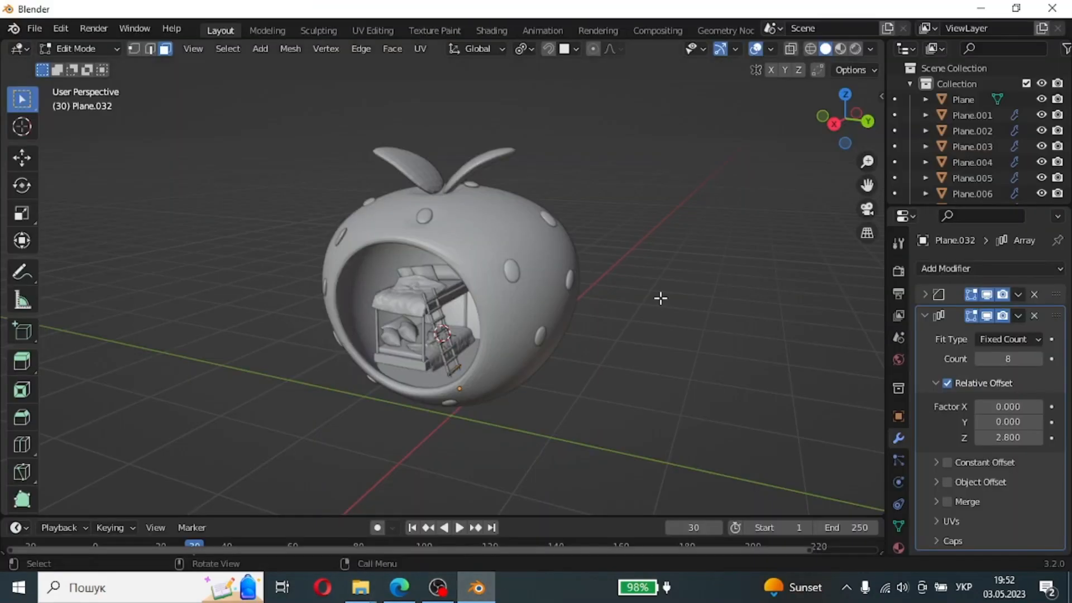
{"action": "key", "text": "Tab"}
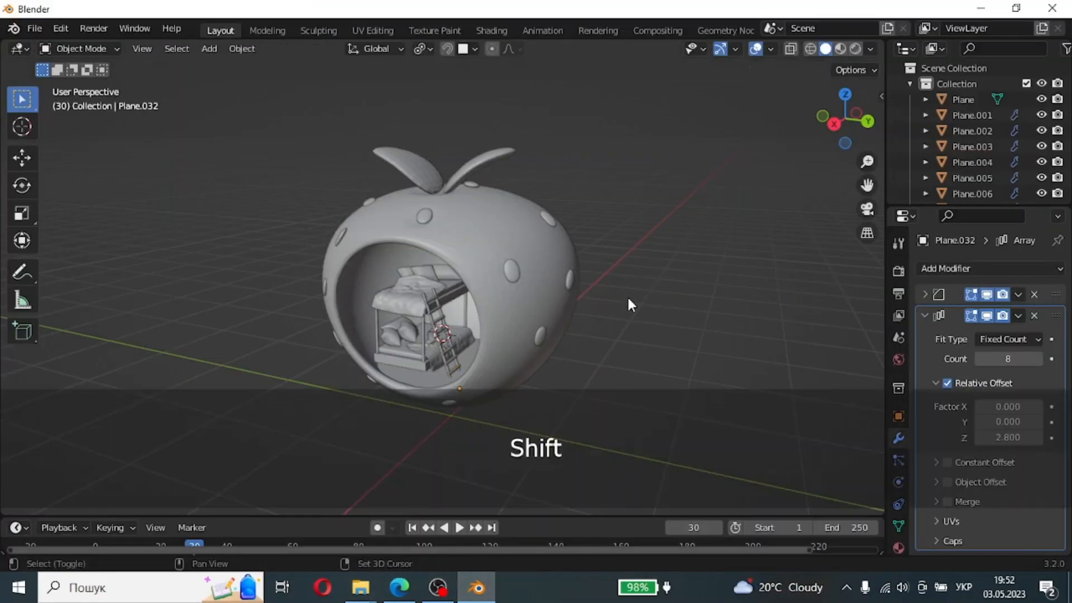
Step: Add a plane at the 3D cursor inside the room and delete it
{"action": "key", "text": "shift+a"}
{"action": "mouse_move", "coordinate": [607, 251]}
{"action": "left_click", "coordinate": [688, 249]}
{"action": "key", "text": "ctrl"}
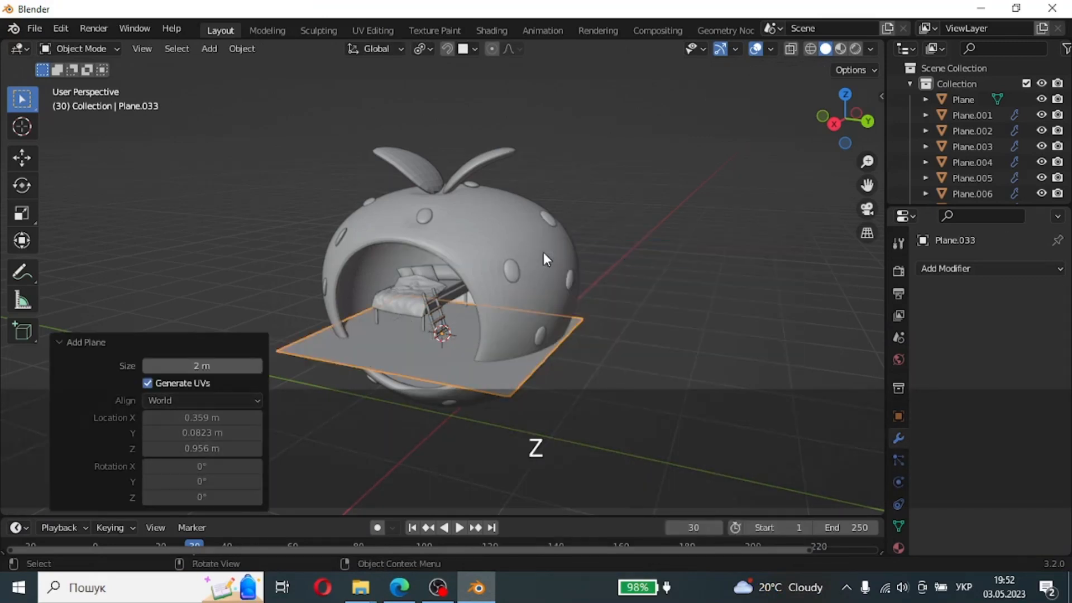
{"action": "key", "text": "x"}
{"action": "left_click", "coordinate": [543, 255]}
Step: Reset the 3D cursor to the world origin, add a plane there and scale it up into a large ground
{"action": "key", "text": "shift+s"}
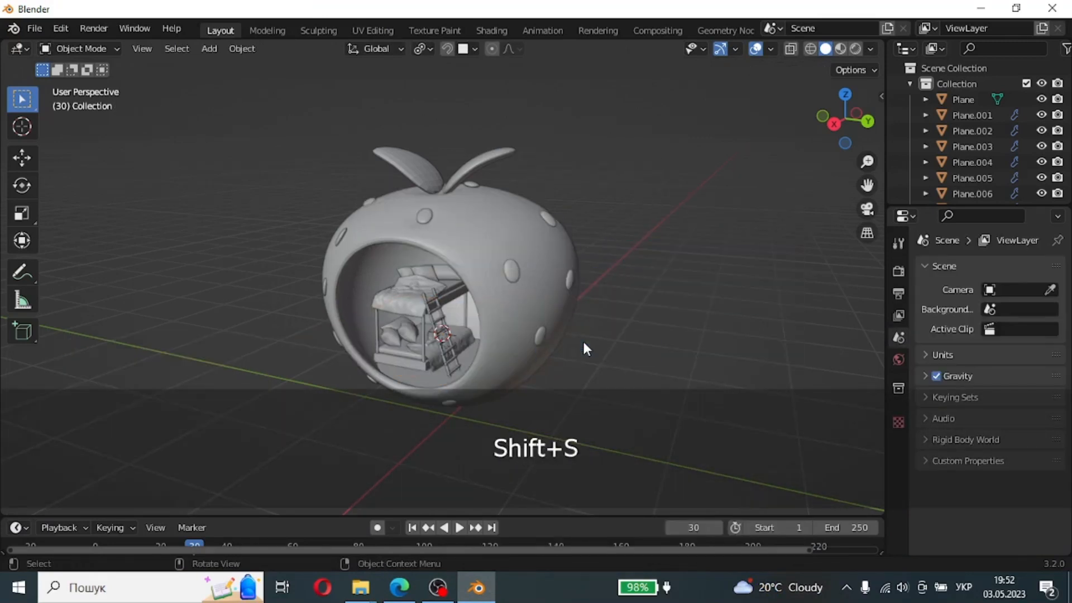
{"action": "left_click", "coordinate": [506, 395]}
{"action": "key", "text": "shift+a"}
{"action": "mouse_move", "coordinate": [538, 251]}
{"action": "left_click", "coordinate": [614, 249]}
{"action": "key", "text": "s"}
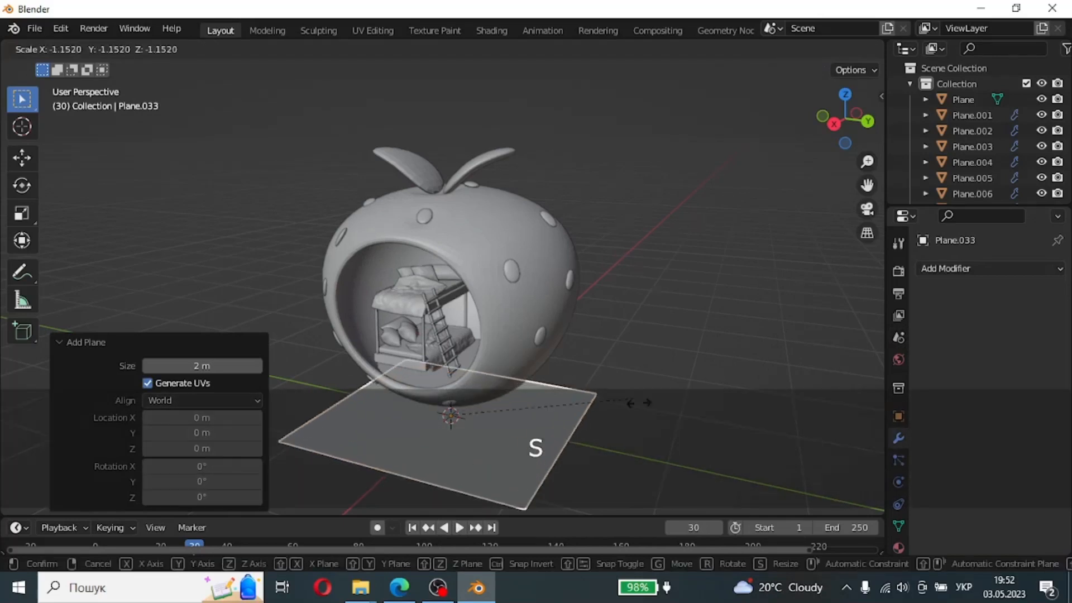
{"action": "left_click", "coordinate": [523, 429]}
Step: Add a camera and align it to the current viewport view of the fruit-shaped room
{"action": "key", "text": "shift+a"}
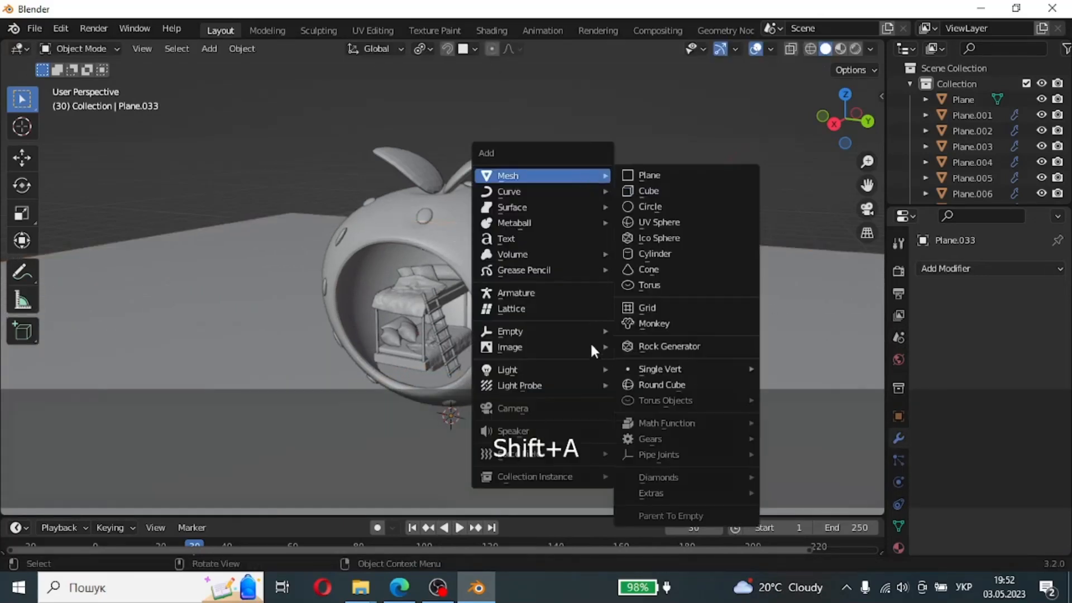
{"action": "left_click", "coordinate": [512, 408]}
{"action": "key", "text": "ctrl+alt+KP_0"}
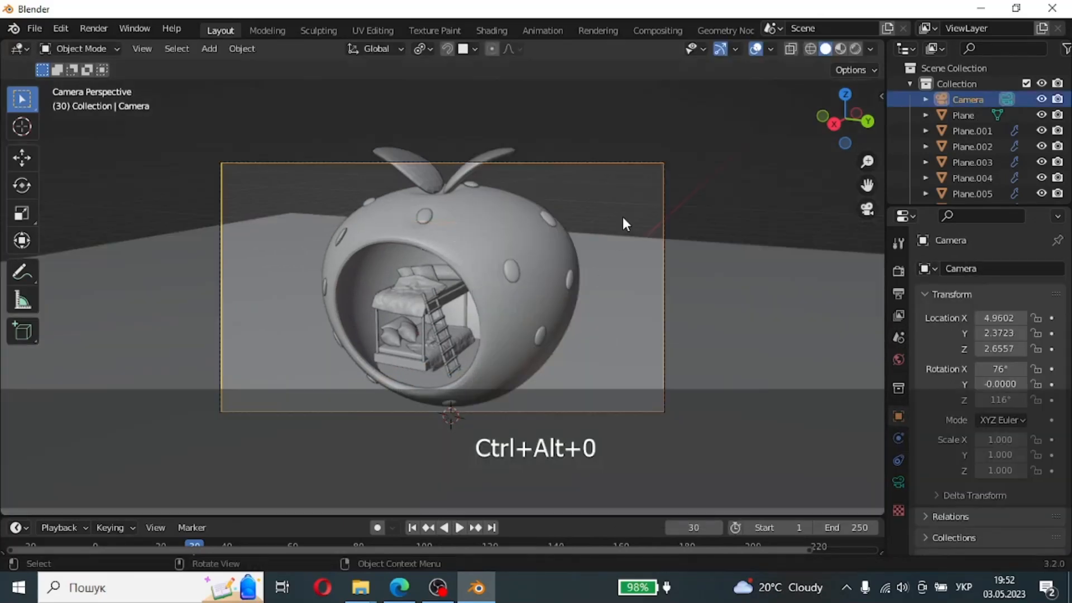
Step: Set the render resolution to 1200 × 900 px
{"action": "left_click", "coordinate": [898, 270]}
{"action": "left_click", "coordinate": [898, 294]}
{"action": "left_click", "coordinate": [1020, 292]}
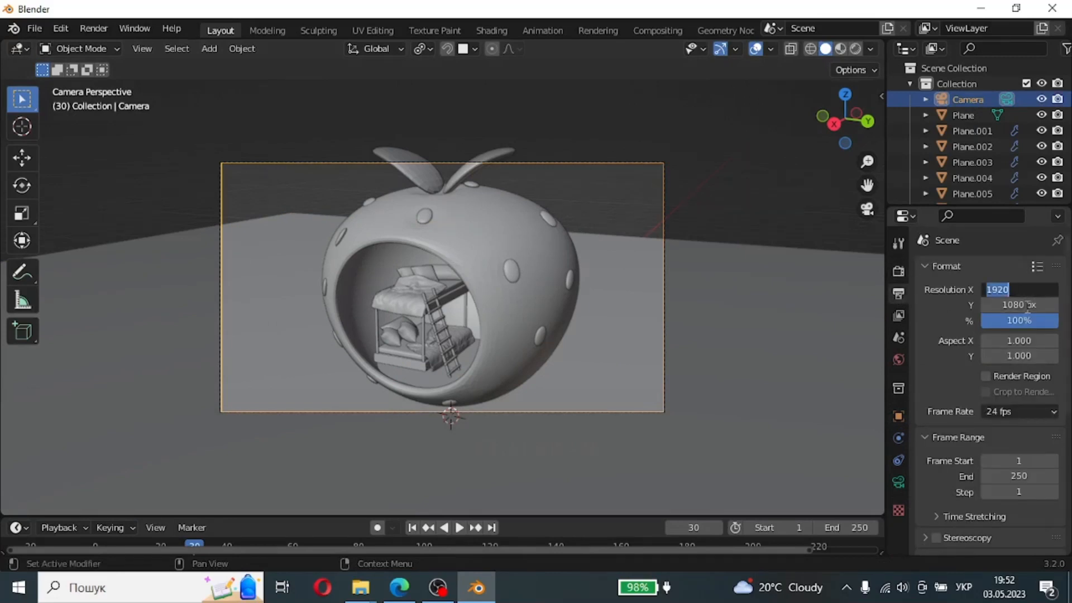
{"action": "type", "text": "1200"}
{"action": "key", "text": "Tab"}
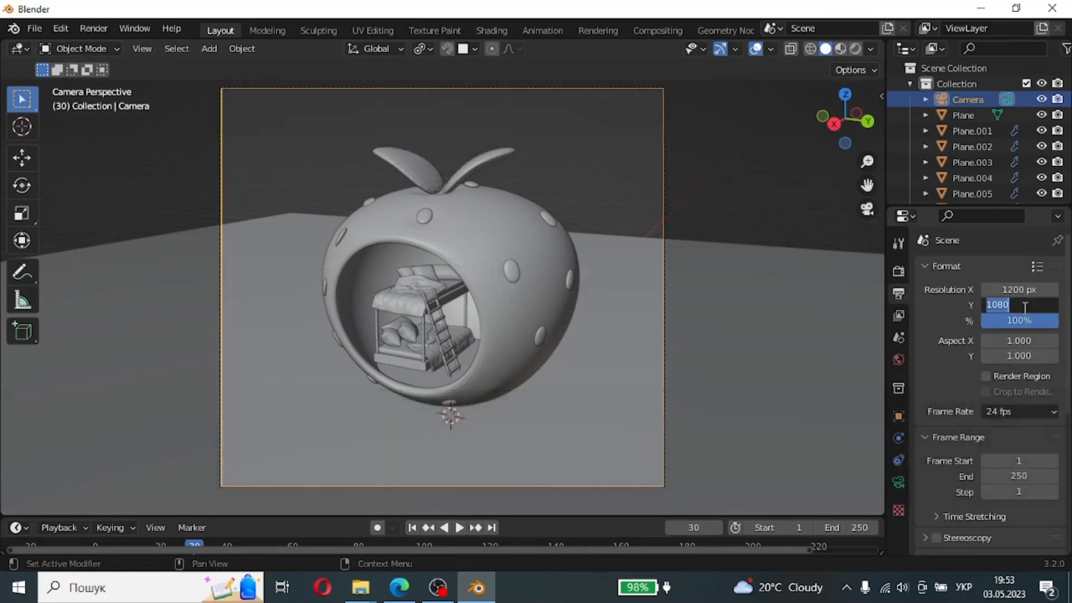
{"action": "type", "text": "800"}
{"action": "key", "text": "Return"}
{"action": "left_click", "coordinate": [1027, 305]}
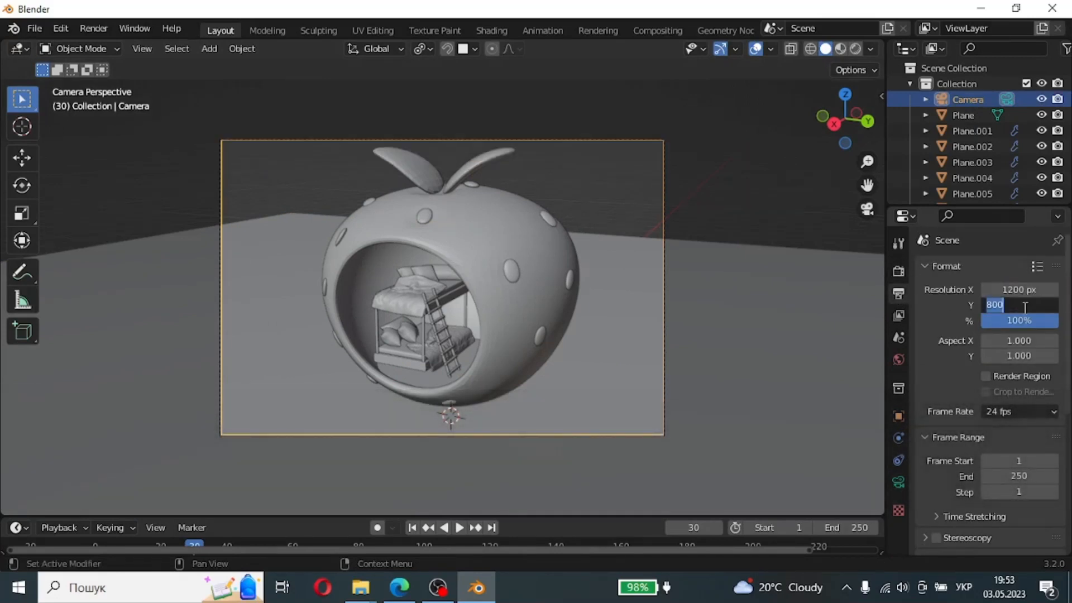
{"action": "type", "text": "900"}
{"action": "key", "text": "Return"}
Step: Reframe the camera on the fruit-shaped room, moving it about 0.59 m closer along its view axis
{"action": "key", "text": "g"}
{"action": "left_click", "coordinate": [566, 213]}
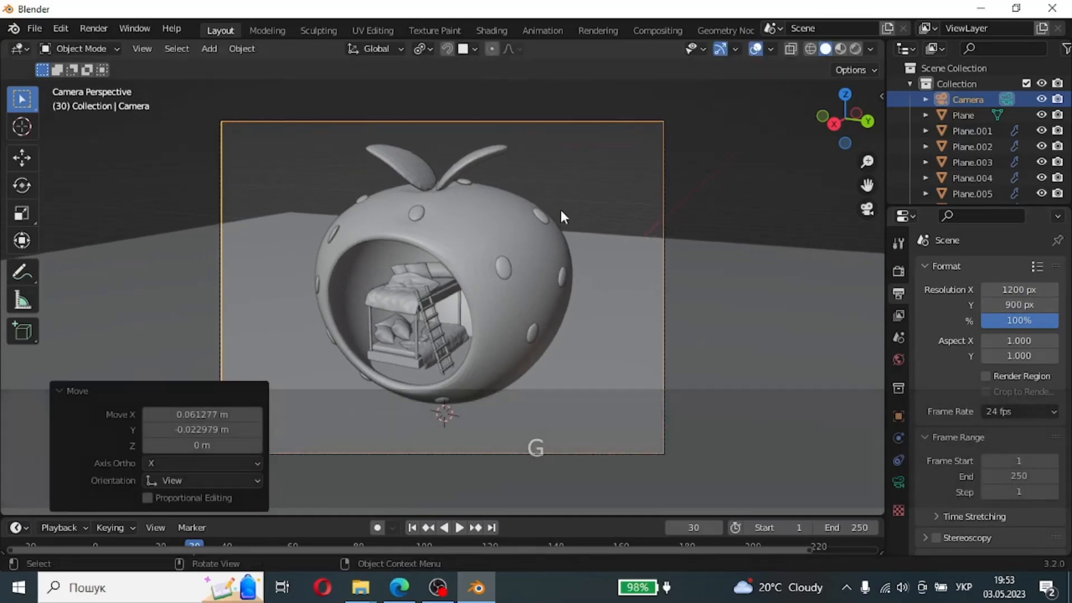
{"action": "left_click", "coordinate": [898, 482]}
{"action": "key", "text": "g"}
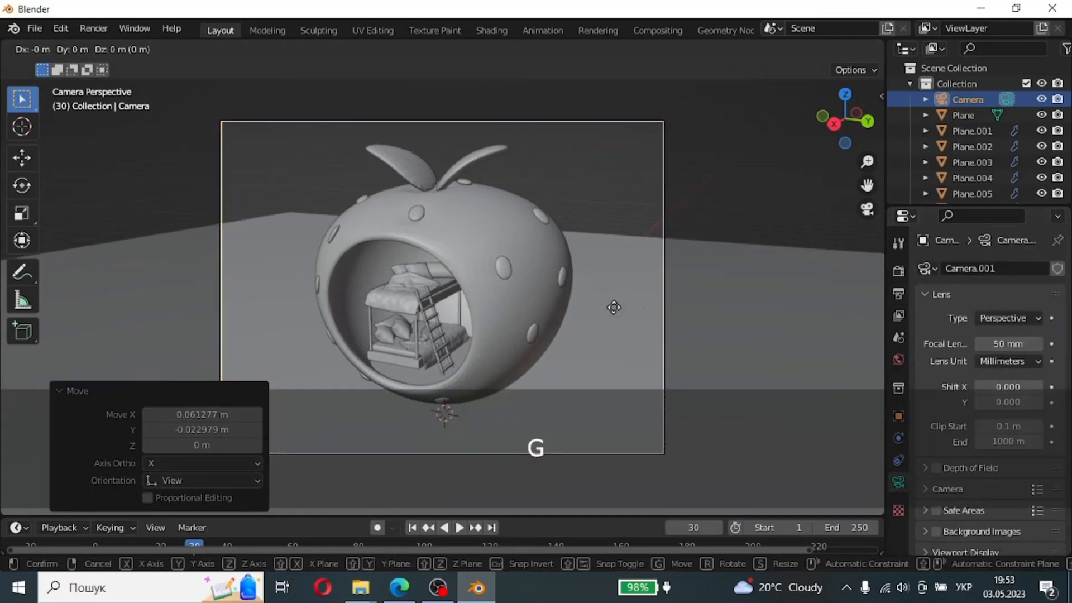
{"action": "left_click", "coordinate": [570, 269]}
{"action": "key", "text": "g"}
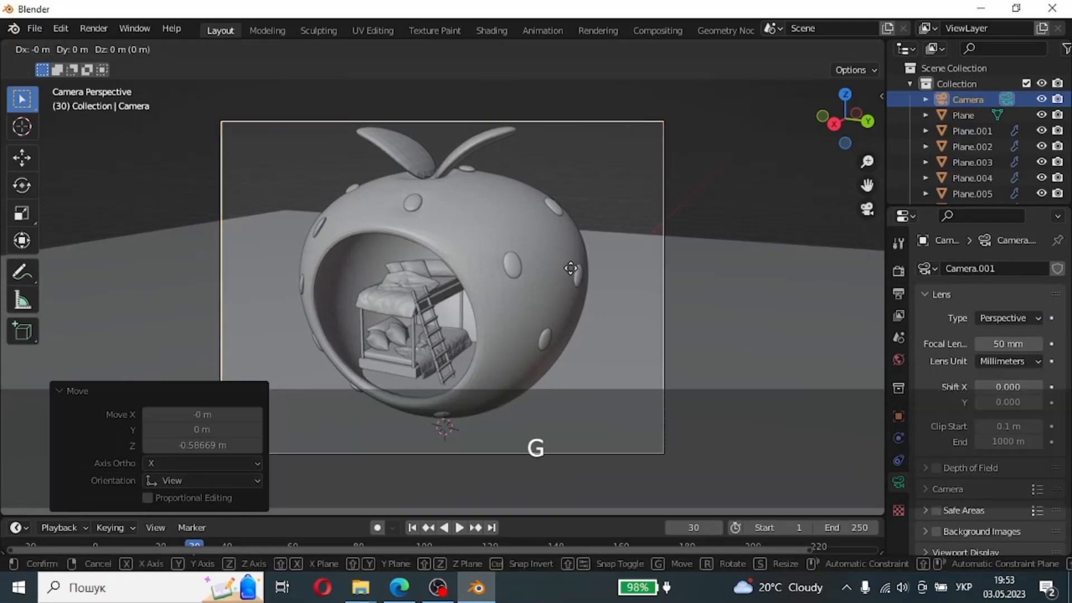
{"action": "left_click", "coordinate": [570, 257]}
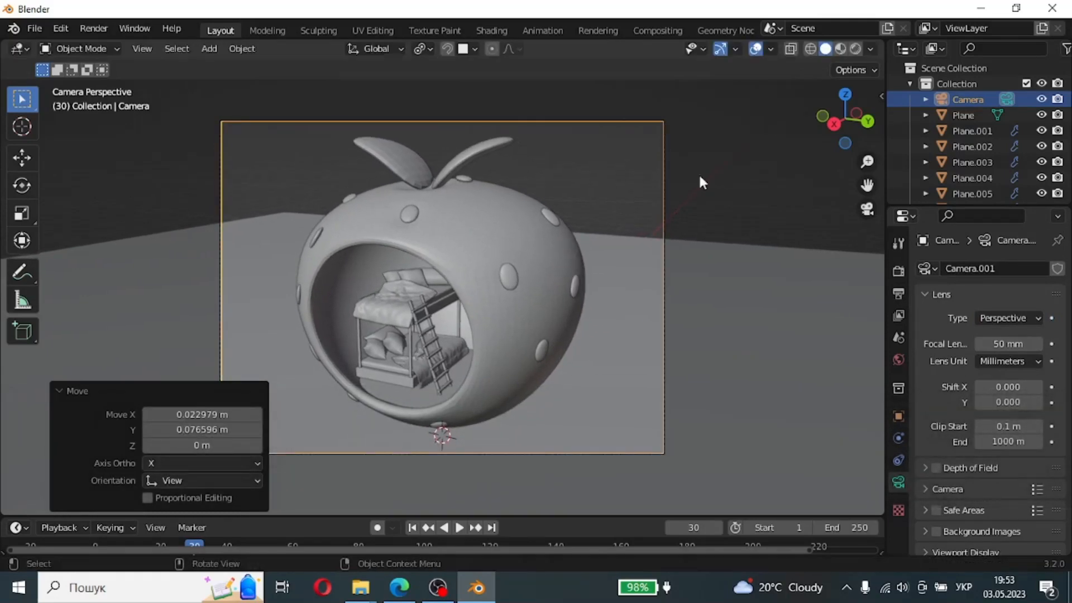
Step: Scale up the ground plane so it extends well beyond the camera frame and far behind the fruit-shaped room
{"action": "left_click", "coordinate": [581, 237]}
{"action": "key", "text": "s"}
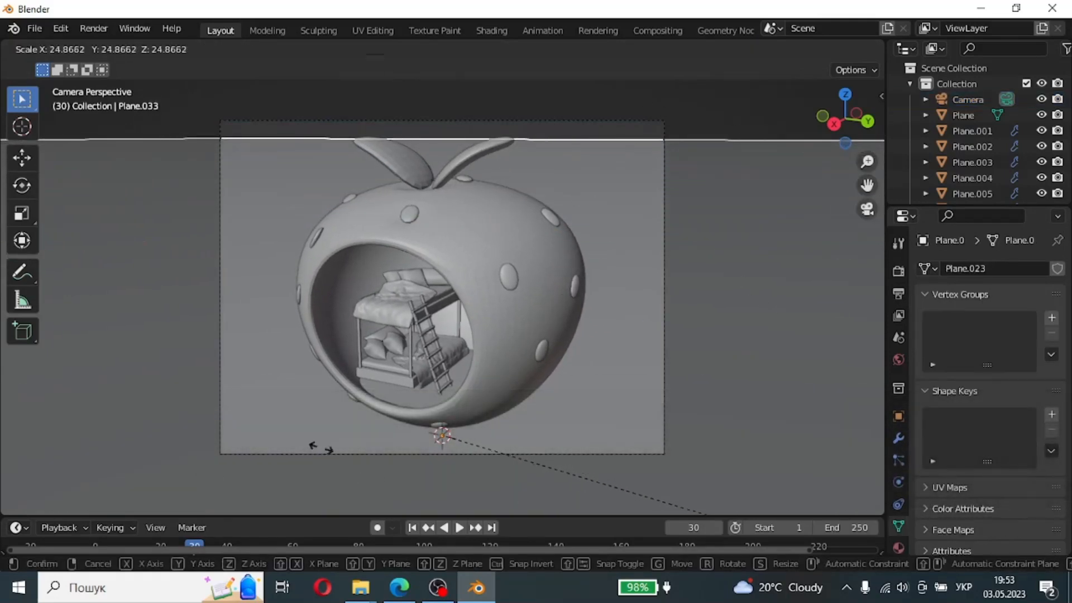
{"action": "left_click", "coordinate": [161, 148]}
Step: Select the camera and set the horizontal render resolution to 1300 px
{"action": "left_click", "coordinate": [521, 119]}
{"action": "left_click", "coordinate": [893, 278]}
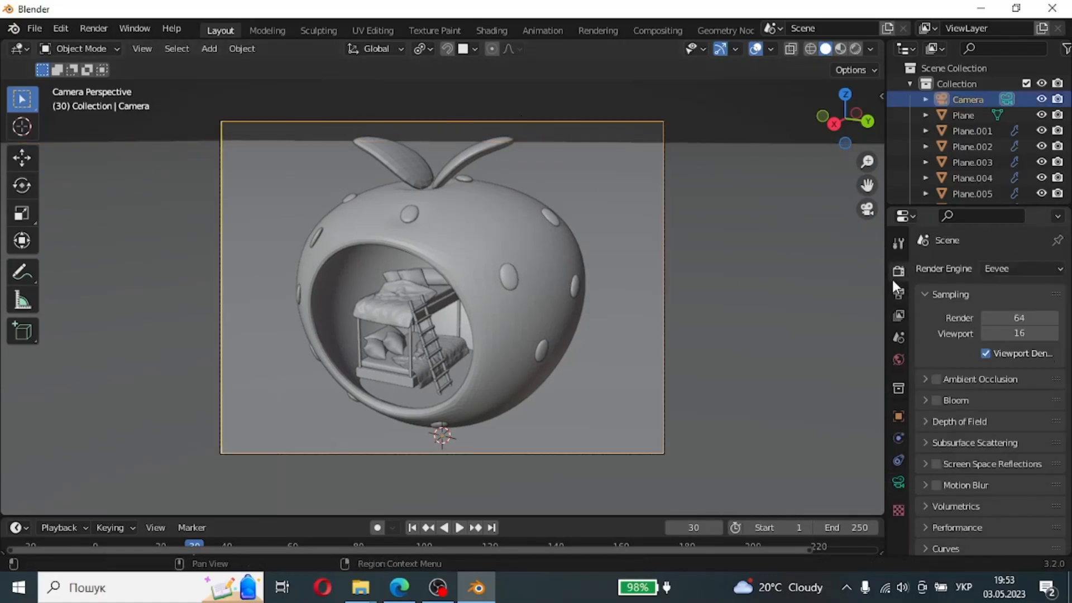
{"action": "left_click", "coordinate": [899, 292]}
{"action": "left_click", "coordinate": [1014, 290]}
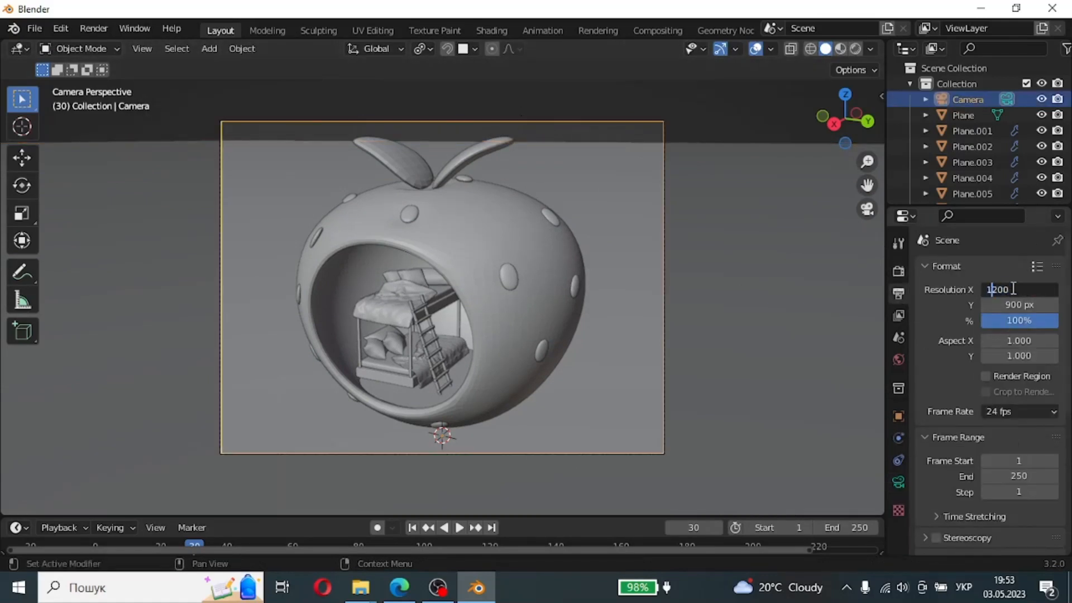
{"action": "key", "text": "Delete"}
{"action": "type", "text": "1"}
{"action": "key", "text": "Return"}
{"action": "left_click", "coordinate": [1013, 290]}
{"action": "key", "text": "Left"}
{"action": "key", "text": "Right"}
{"action": "key", "text": "Delete"}
{"action": "type", "text": "3"}
{"action": "key", "text": "Return"}
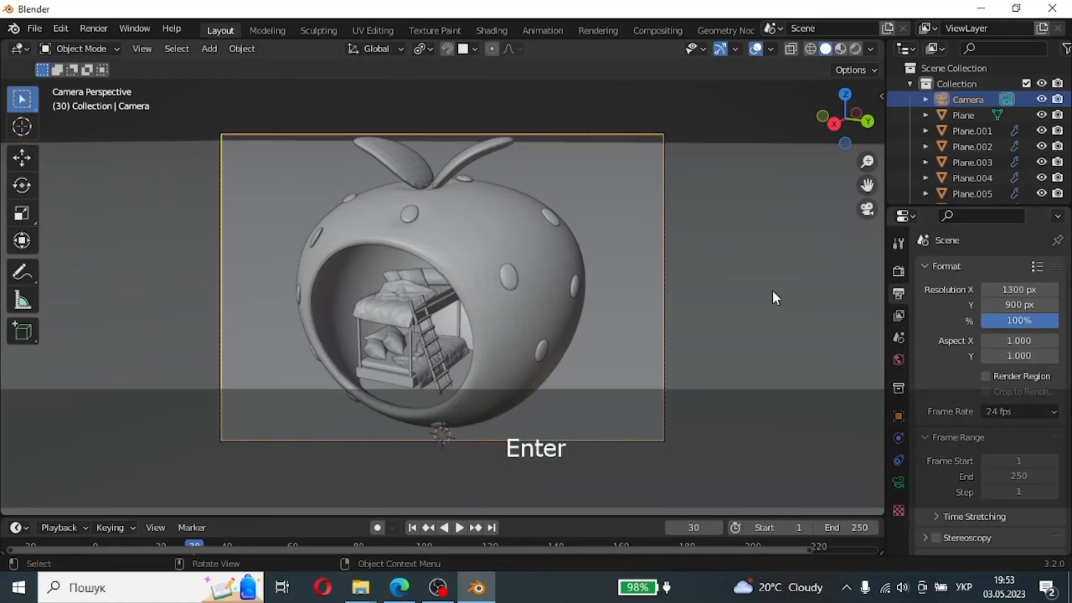
Step: Lower the camera along the global Z axis by about 0.071 m
{"action": "key", "text": "g"}
{"action": "key", "text": "z"}
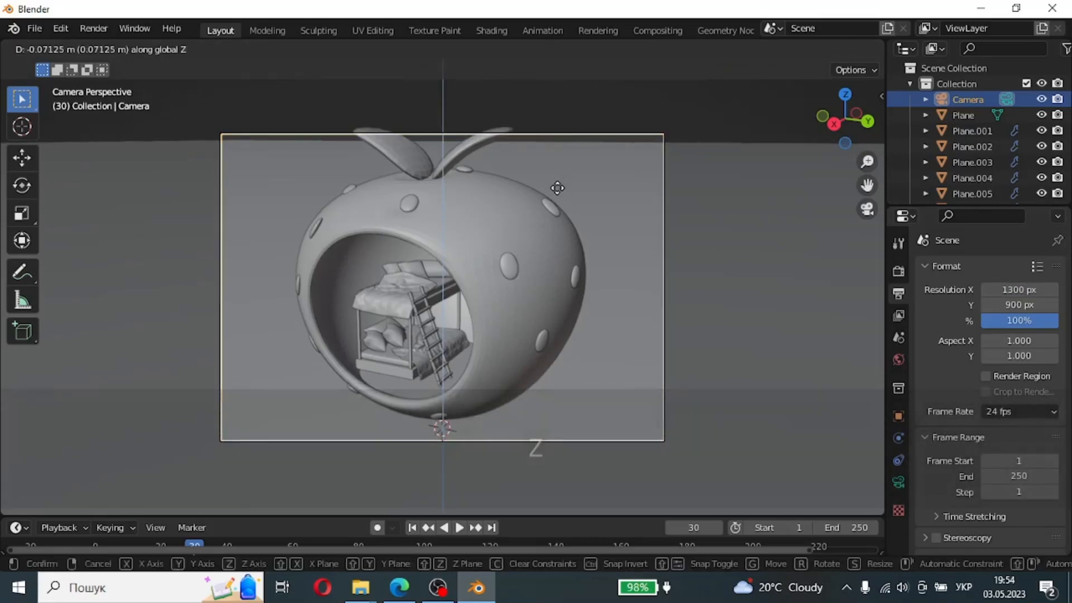
{"action": "left_click", "coordinate": [557, 188]}
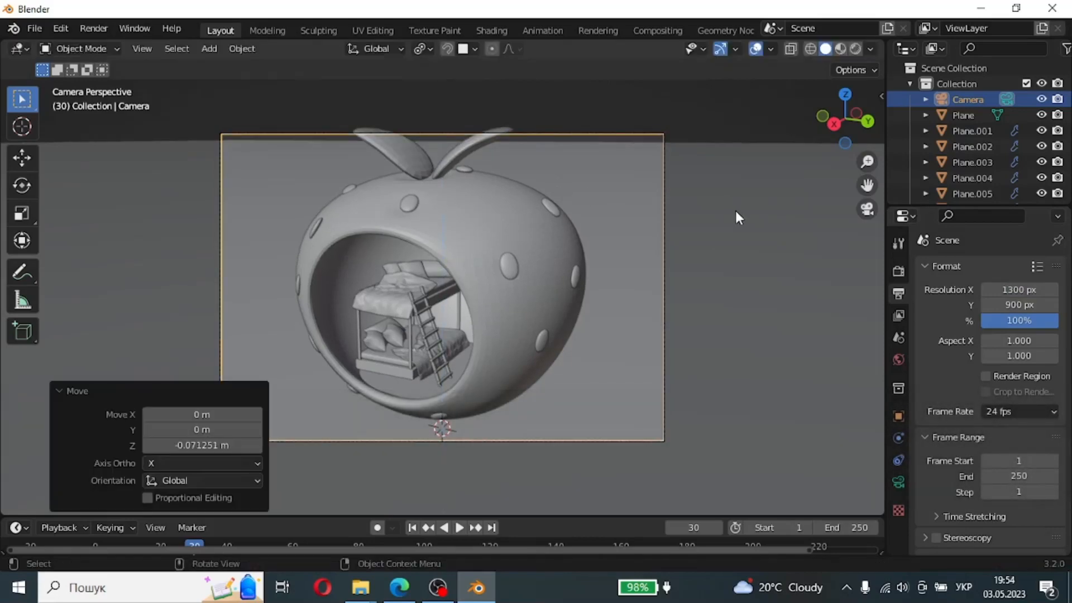
{"action": "key", "text": "r"}
{"action": "key", "text": "r"}
{"action": "key", "text": "r"}
{"action": "key", "text": "r"}
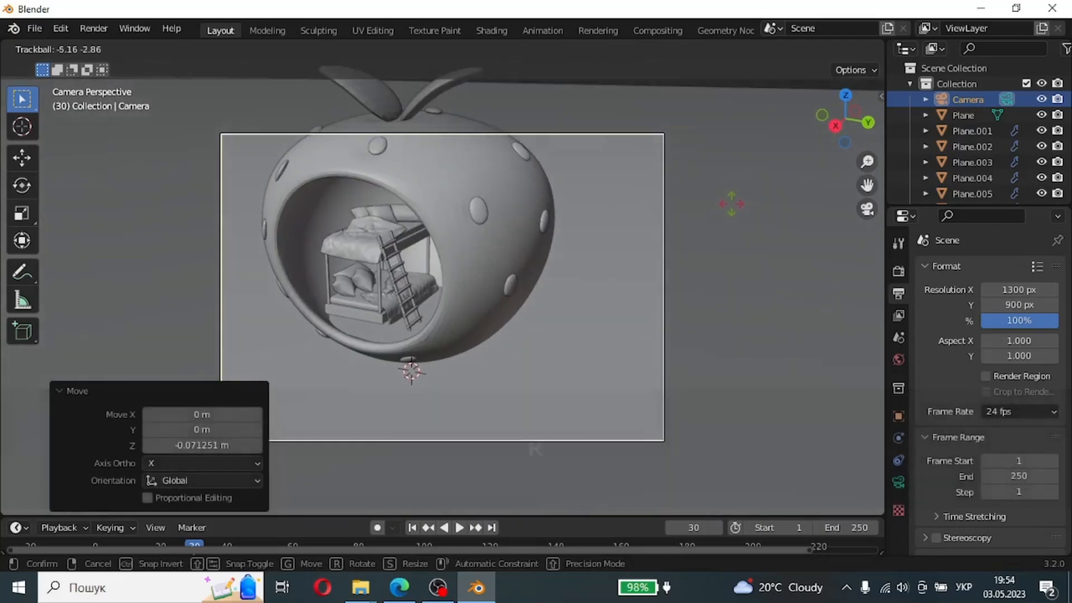
{"action": "key", "text": "x"}
{"action": "key", "text": "Escape"}
Step: Tilt the camera downward by rotating it about its local X axis
{"action": "key", "text": "r"}
{"action": "key", "text": "x"}
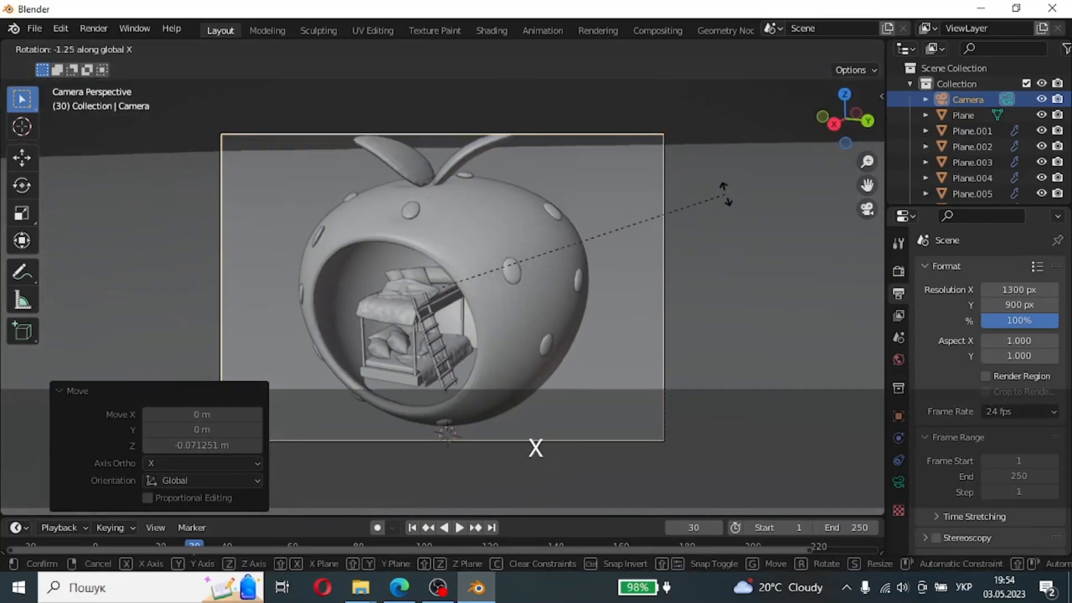
{"action": "key", "text": "x"}
{"action": "key", "text": "y"}
{"action": "key", "text": "y"}
{"action": "key", "text": "y"}
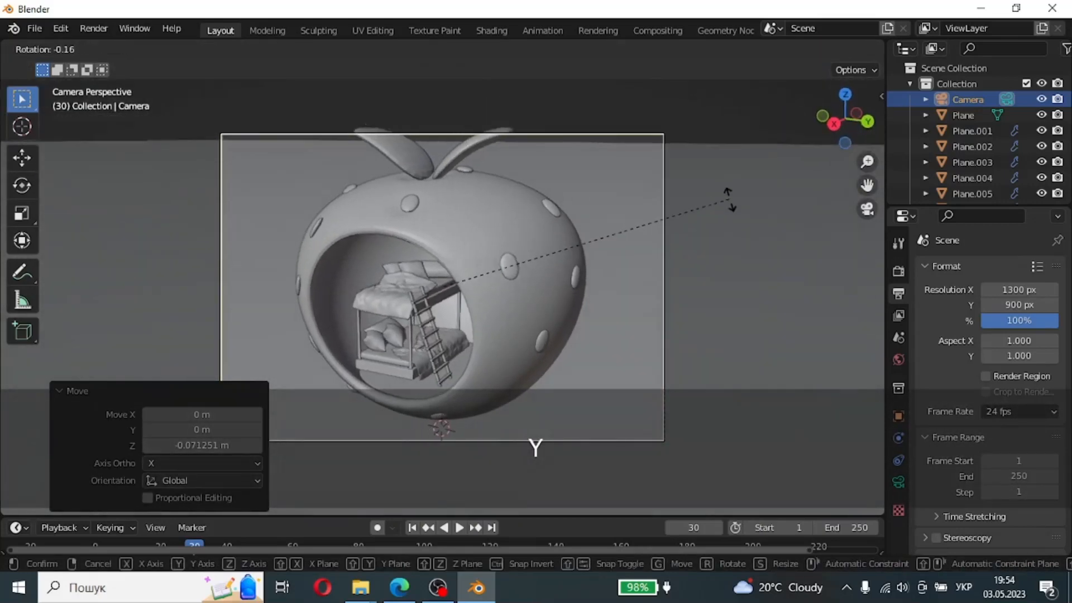
{"action": "key", "text": "y"}
{"action": "key", "text": "x"}
{"action": "key", "text": "x"}
{"action": "left_click", "coordinate": [725, 179]}
{"action": "key", "text": "h"}
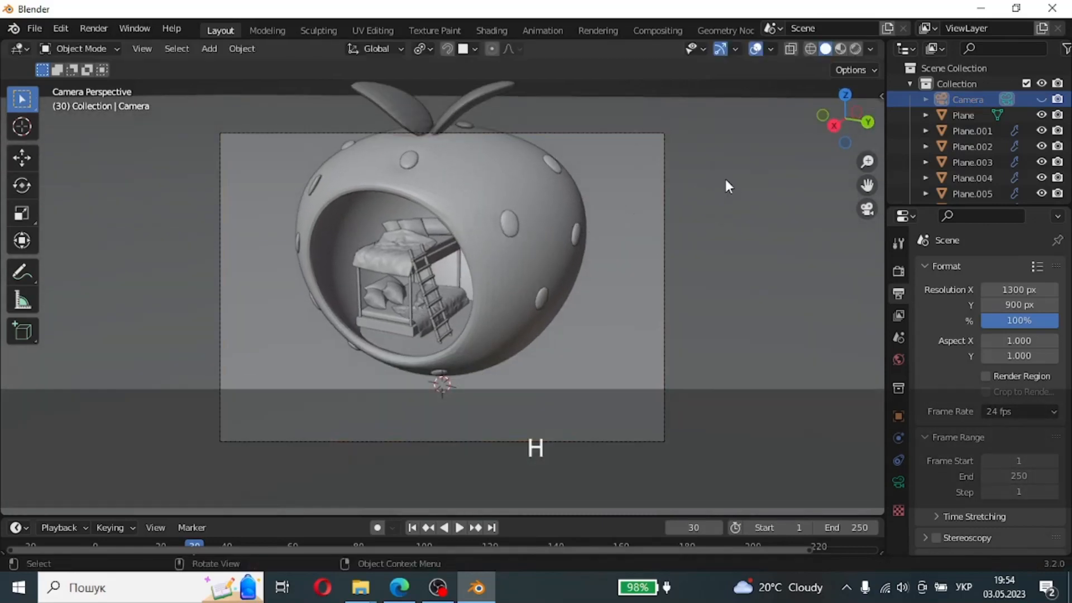
{"action": "key", "text": "g"}
{"action": "key", "text": "z"}
{"action": "key", "text": "Escape"}
{"action": "left_click", "coordinate": [663, 134]}
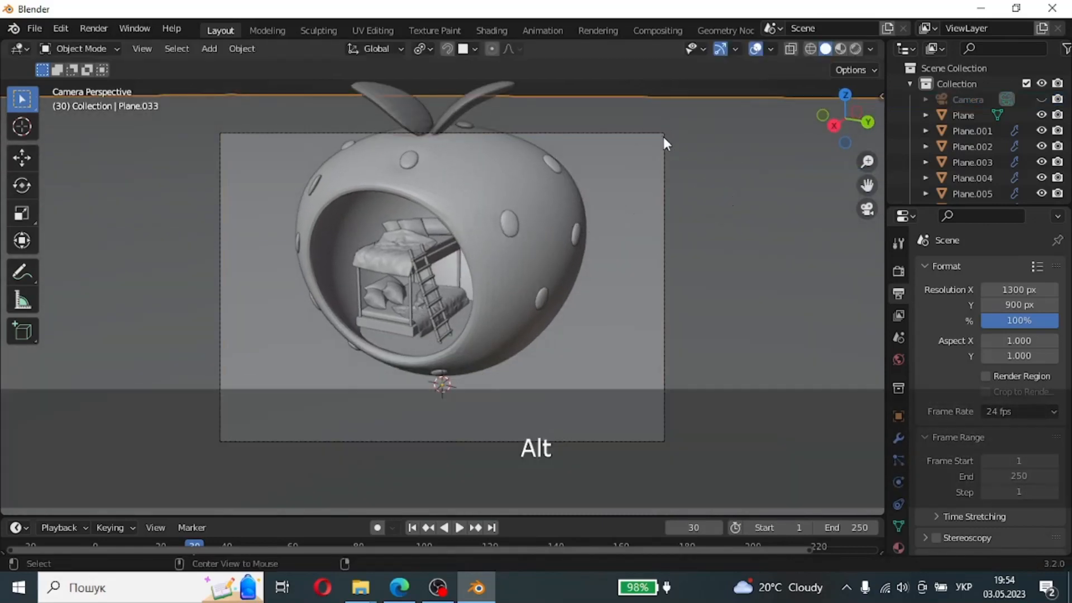
{"action": "key", "text": "alt+h"}
Step: Raise the camera along the global Z axis by about 0.48 m so the whole fruit and its leaves fit the frame
{"action": "key", "text": "g"}
{"action": "key", "text": "z"}
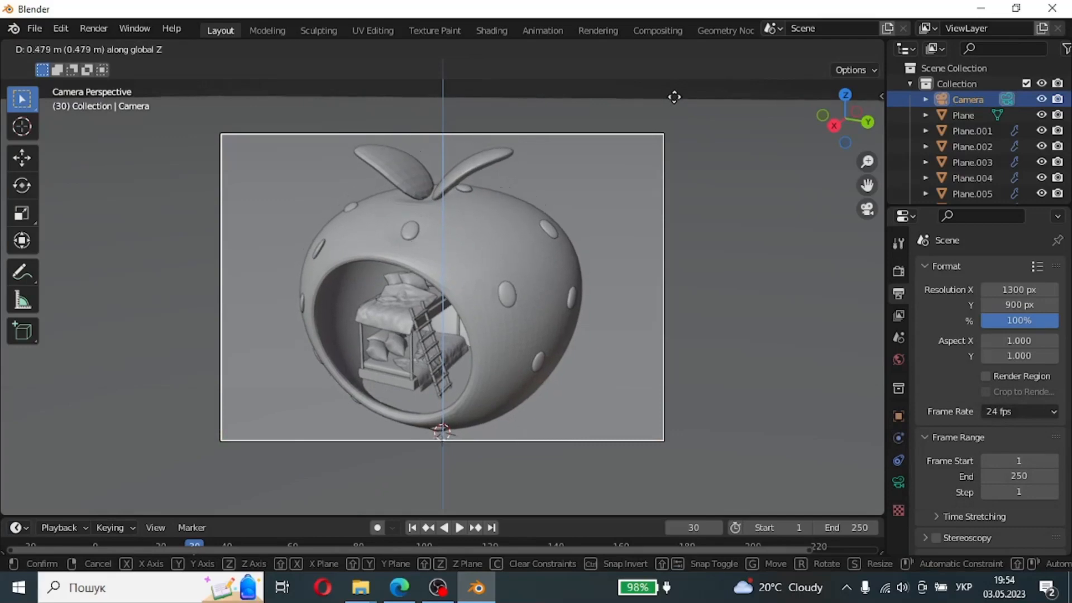
{"action": "left_click", "coordinate": [675, 106]}
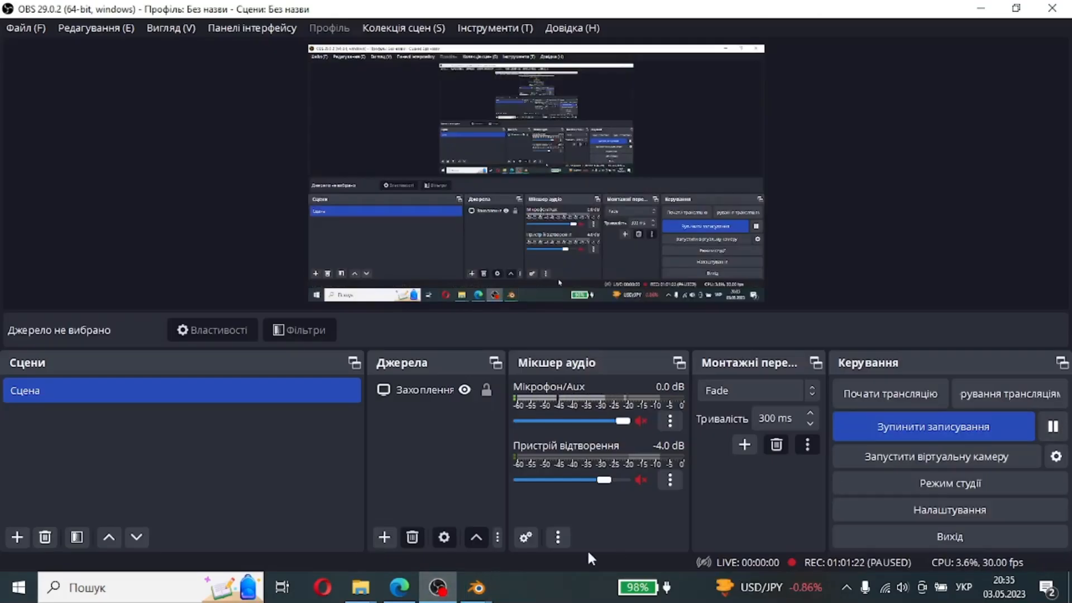
Step: Switch to the main Blender scene window and set the ground plane's particle hair length to about 1.03 m
{"action": "left_click", "coordinate": [476, 588]}
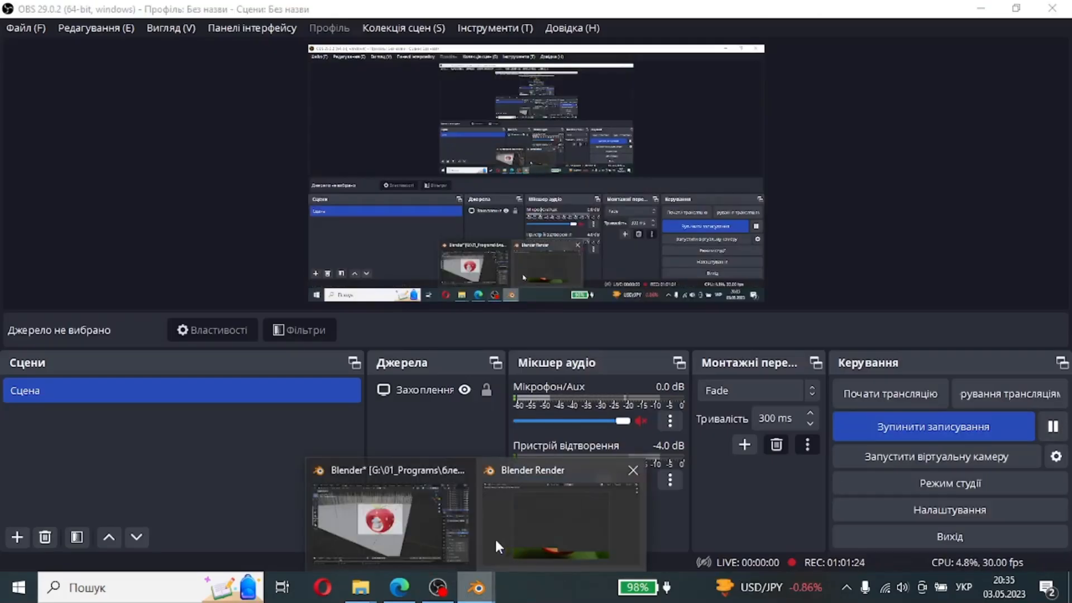
{"action": "left_click", "coordinate": [430, 529]}
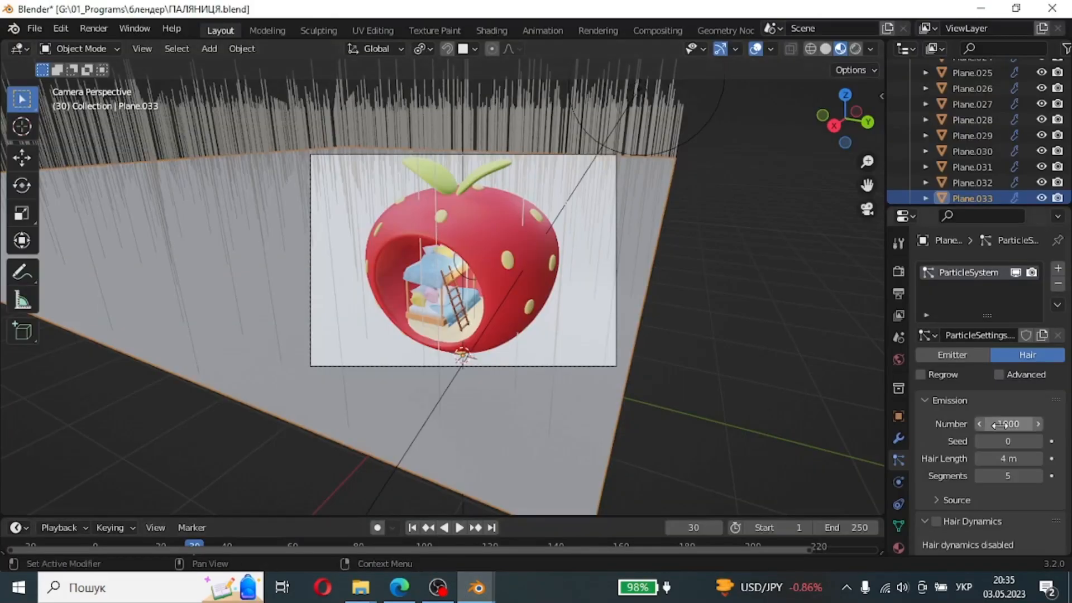
{"action": "double_click", "coordinate": [1007, 457]}
{"action": "type", "text": "0.37"}
{"action": "key", "text": "Return"}
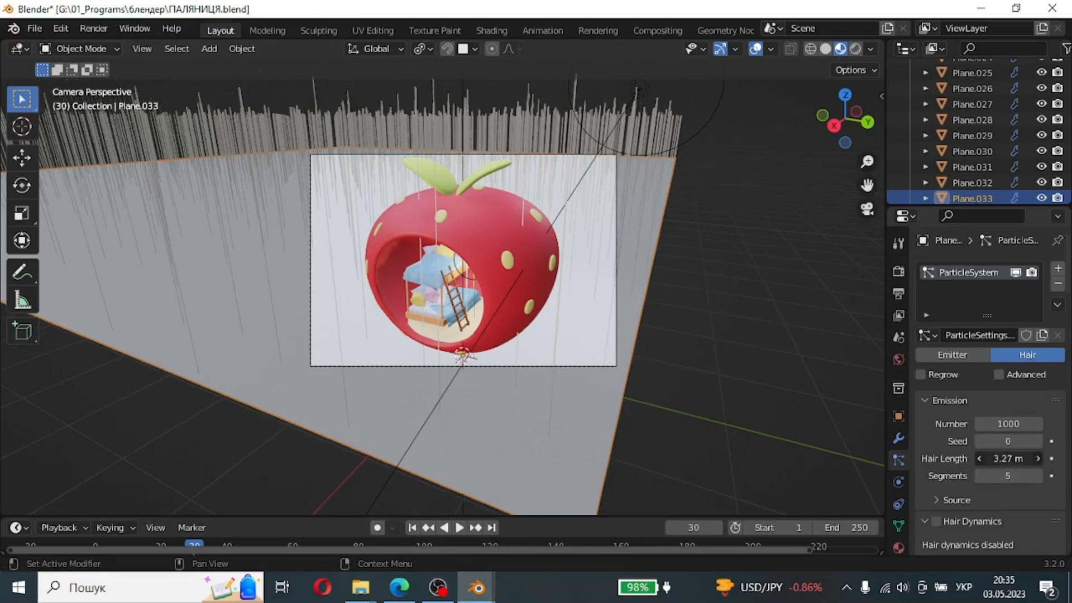
{"action": "left_click_drag", "start_coordinate": [1008, 458], "coordinate": [1039, 458]}
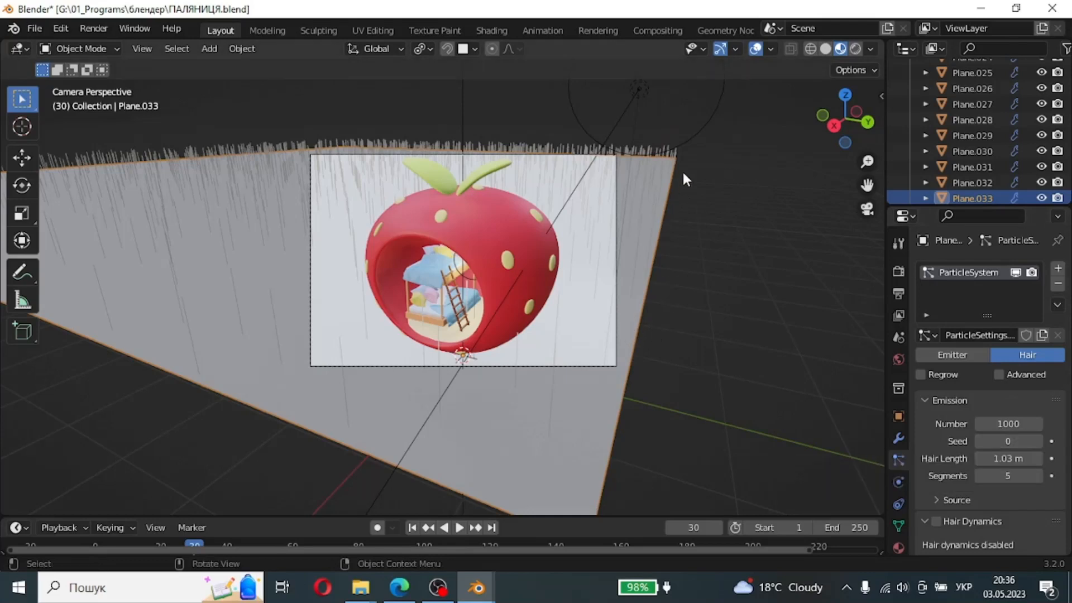
Step: Set the render path steps of the ground's hair particles to 5
{"action": "scroll", "coordinate": [1006, 375], "scroll_direction": "down", "scroll_amount": 5}
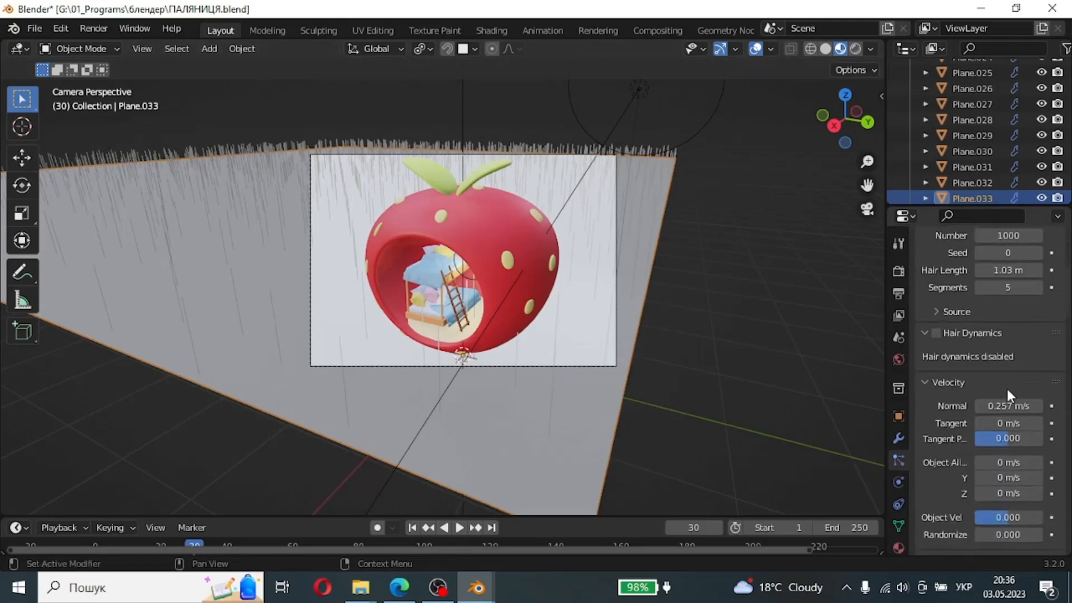
{"action": "scroll", "coordinate": [1006, 386], "scroll_direction": "down", "scroll_amount": 15}
{"action": "left_click", "coordinate": [1002, 379]}
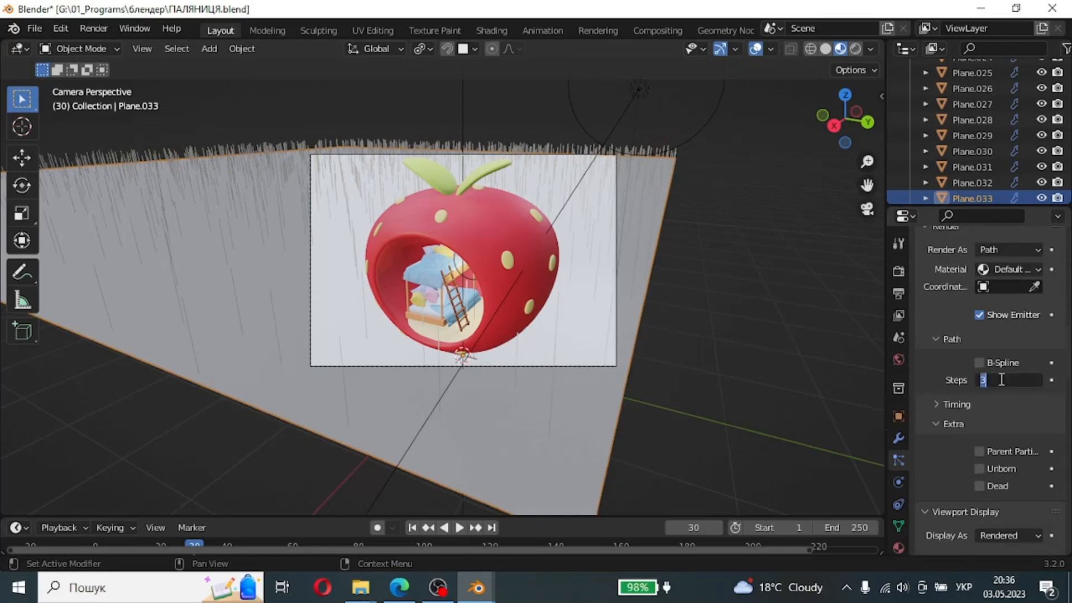
{"action": "type", "text": "5"}
{"action": "key", "text": "Return"}
{"action": "scroll", "coordinate": [1048, 356], "scroll_direction": "down", "scroll_amount": 1}
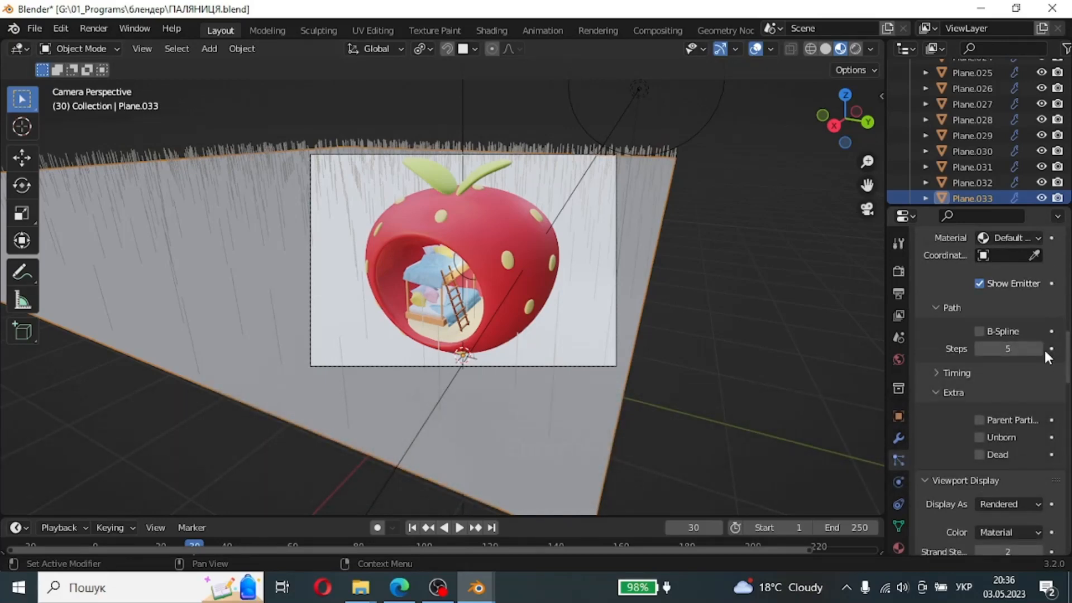
Step: Enable Interpolated children for the ground's hair particles
{"action": "scroll", "coordinate": [1040, 347], "scroll_direction": "up", "scroll_amount": 3}
{"action": "scroll", "coordinate": [1033, 353], "scroll_direction": "down", "scroll_amount": 8}
{"action": "left_click", "coordinate": [1022, 500]}
{"action": "scroll", "coordinate": [777, 307], "scroll_direction": "down", "scroll_amount": 1}
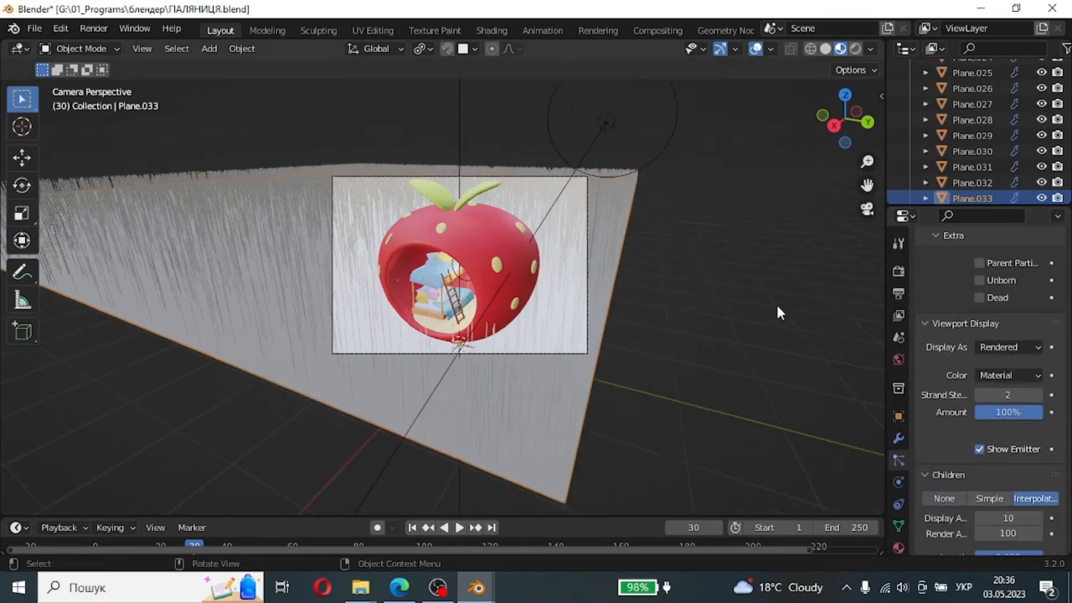
{"action": "scroll", "coordinate": [779, 313], "scroll_direction": "up", "scroll_amount": 2}
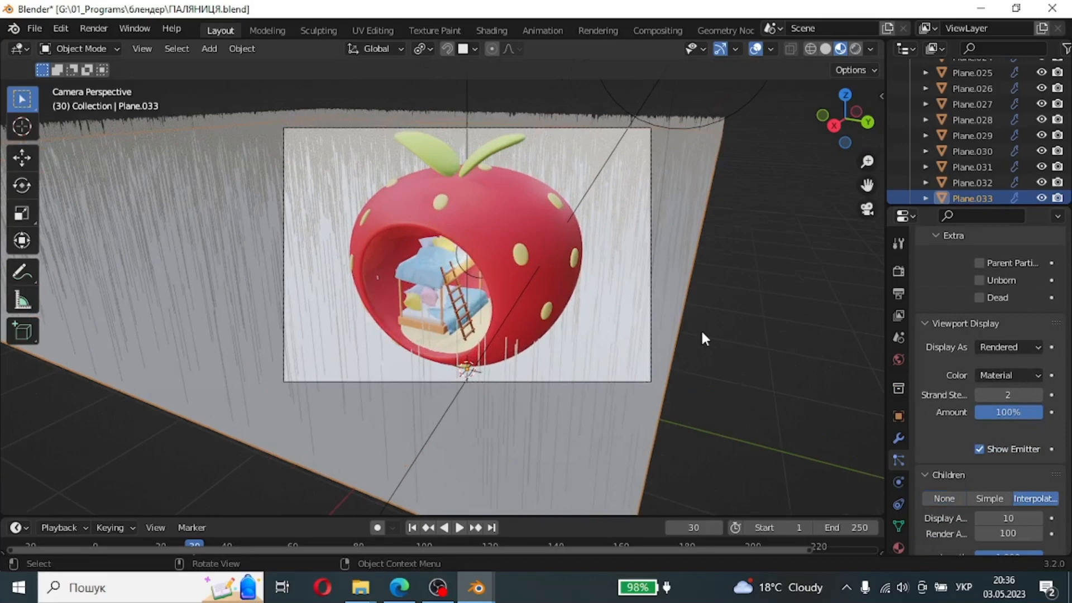
Step: Set the child hairs' clump to about 0.36 and clump shape to about 0.247, and expand the Clump Noise settings
{"action": "scroll", "coordinate": [956, 352], "scroll_direction": "down", "scroll_amount": 6}
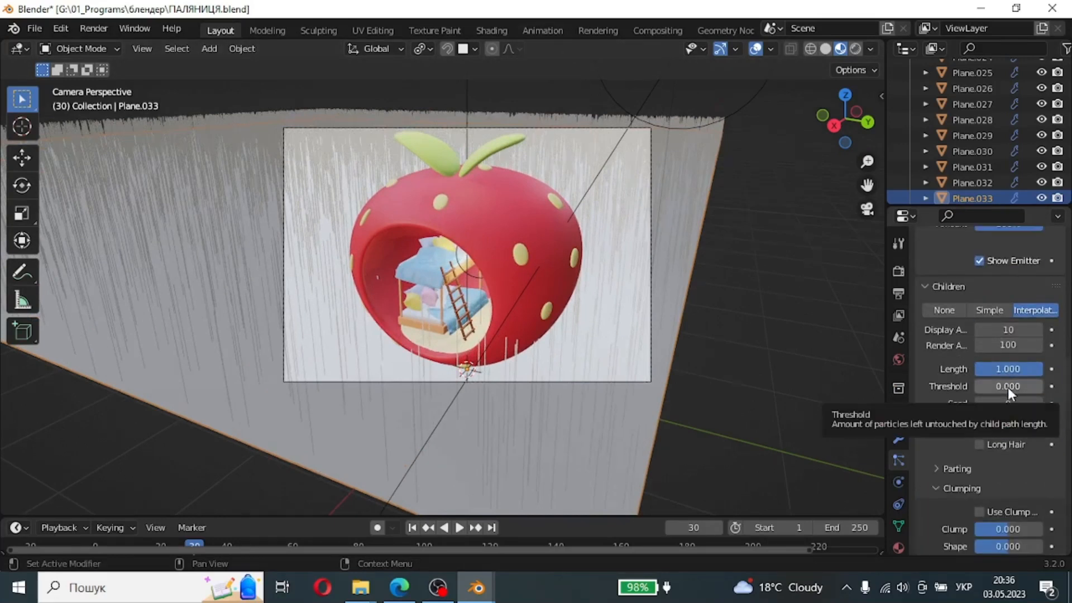
{"action": "scroll", "coordinate": [1056, 449], "scroll_direction": "down", "scroll_amount": 4}
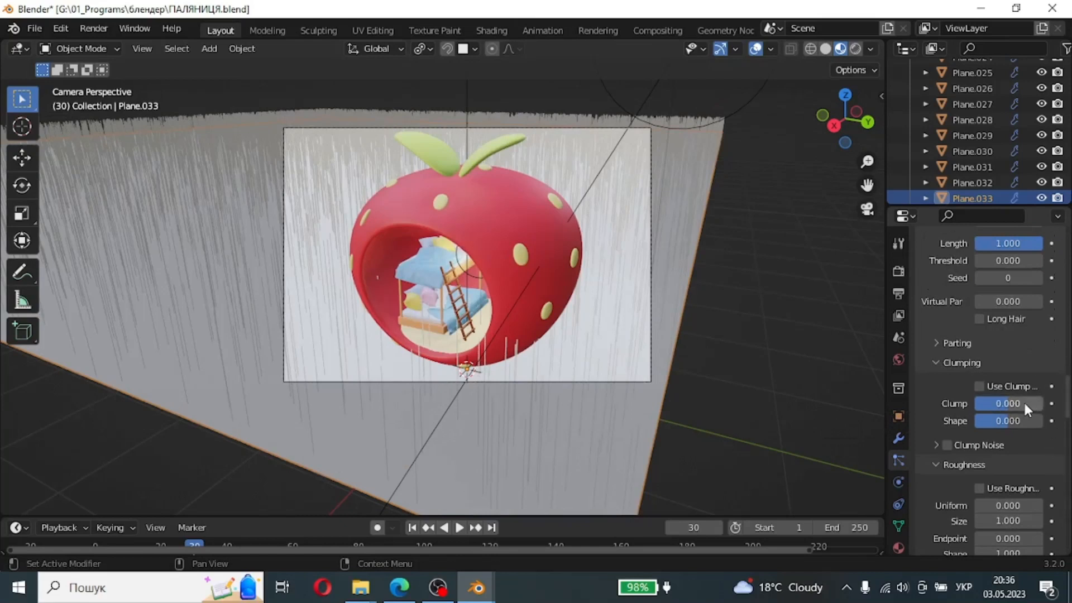
{"action": "left_click", "coordinate": [1022, 402]}
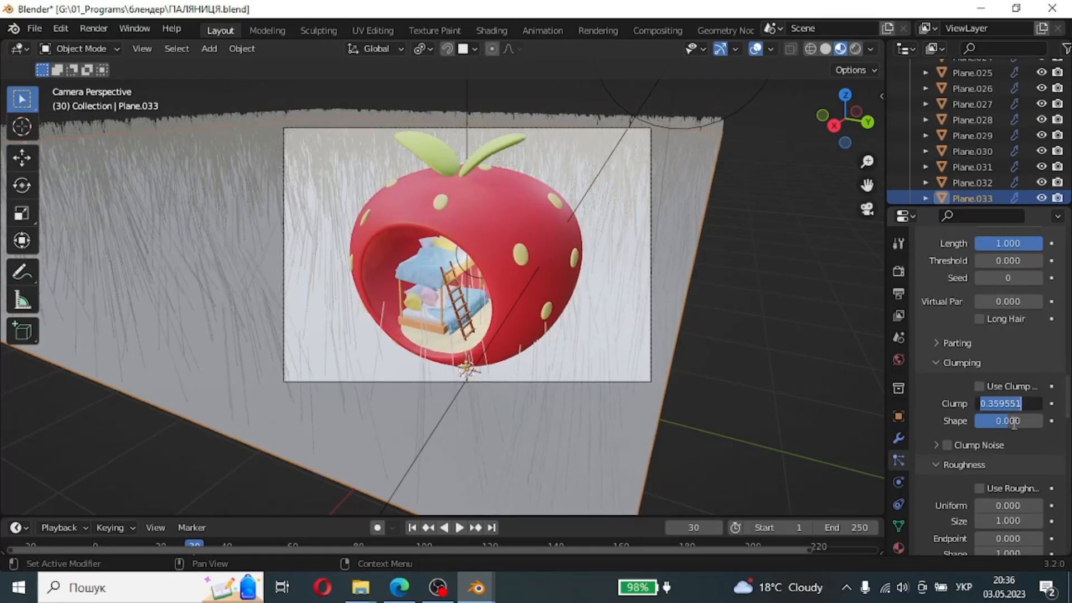
{"action": "mouse_move", "coordinate": [1008, 420]}
{"action": "left_mouse_down"}
{"action": "mouse_move", "coordinate": [993, 421]}
{"action": "mouse_move", "coordinate": [1016, 420]}
{"action": "left_mouse_up"}
{"action": "left_click", "coordinate": [1036, 443]}
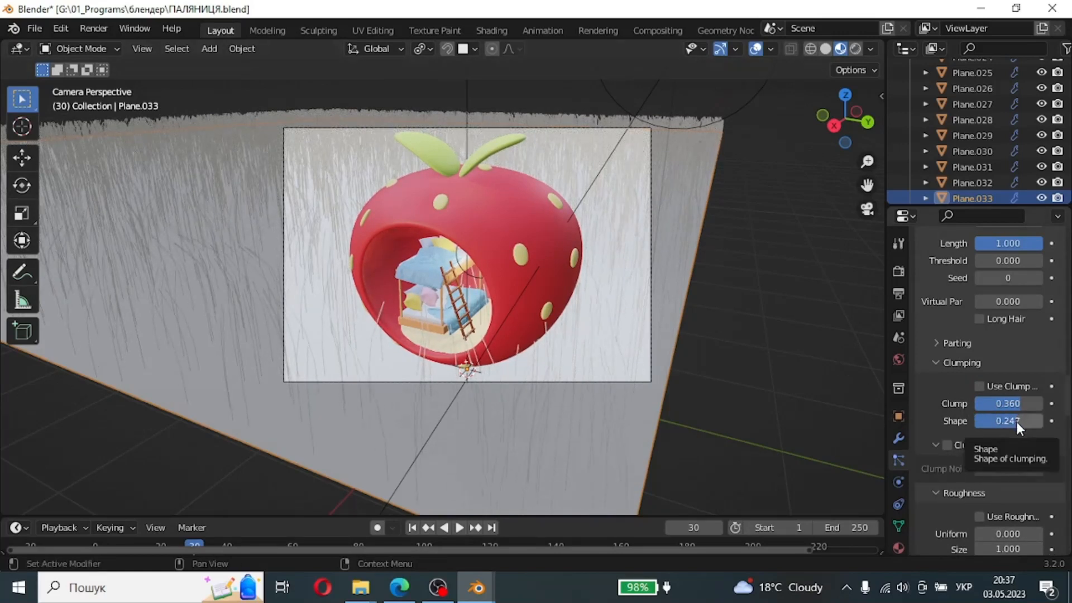
Step: Set the child hairs' kink type to Wave with an amplitude of 0.1 m, and expand the Hair Shape settings
{"action": "scroll", "coordinate": [966, 446], "scroll_direction": "down", "scroll_amount": 8}
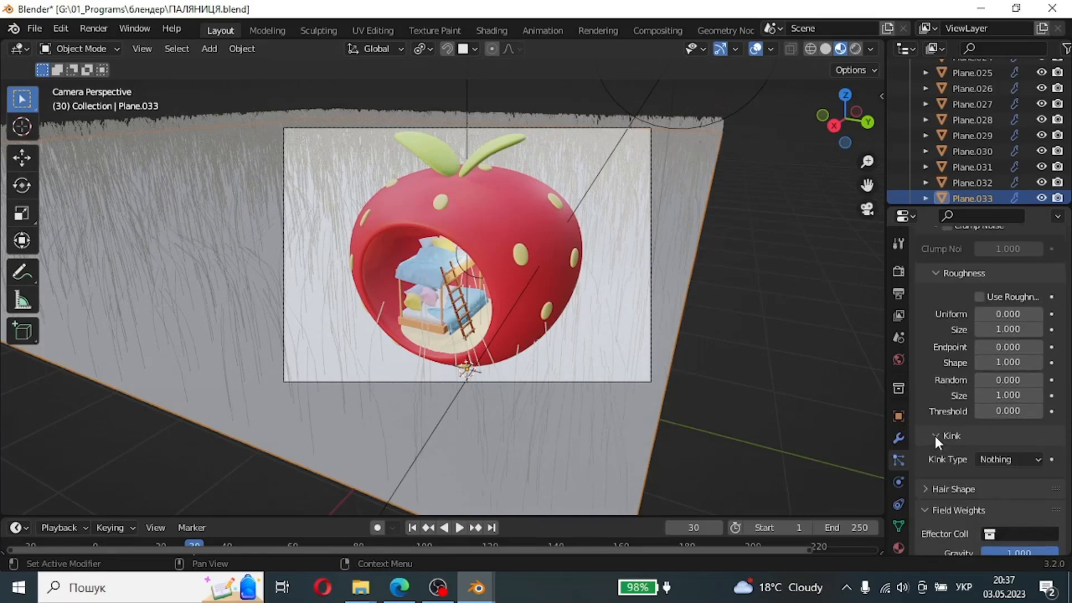
{"action": "left_click", "coordinate": [1009, 458]}
{"action": "left_click", "coordinate": [1010, 389]}
{"action": "left_click", "coordinate": [1027, 457]}
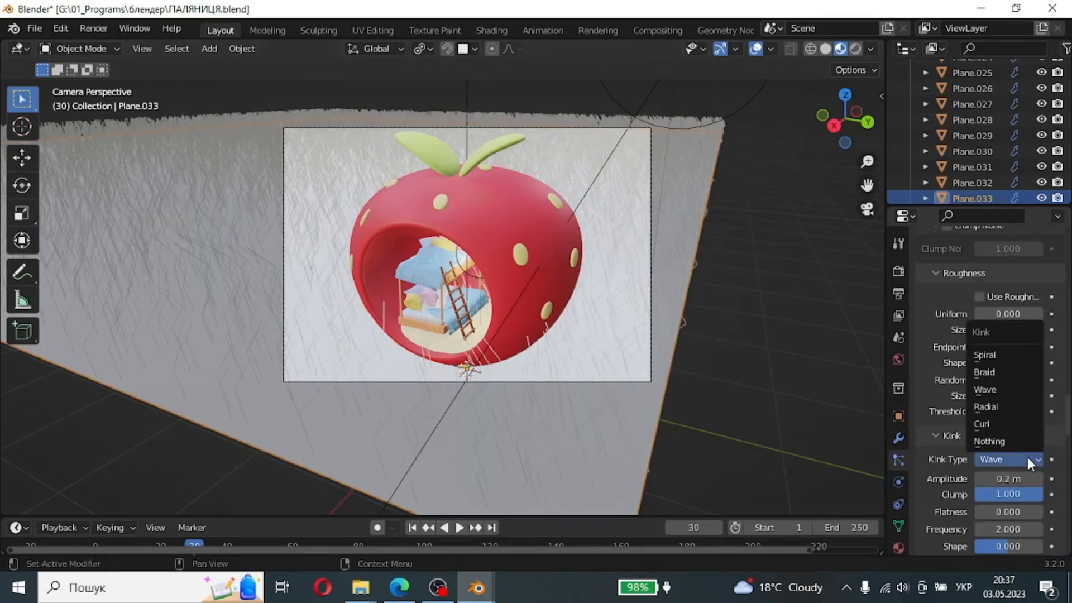
{"action": "left_click", "coordinate": [1027, 458]}
{"action": "left_click", "coordinate": [1022, 479]}
{"action": "type", "text": "0.1"}
{"action": "key", "text": "Return"}
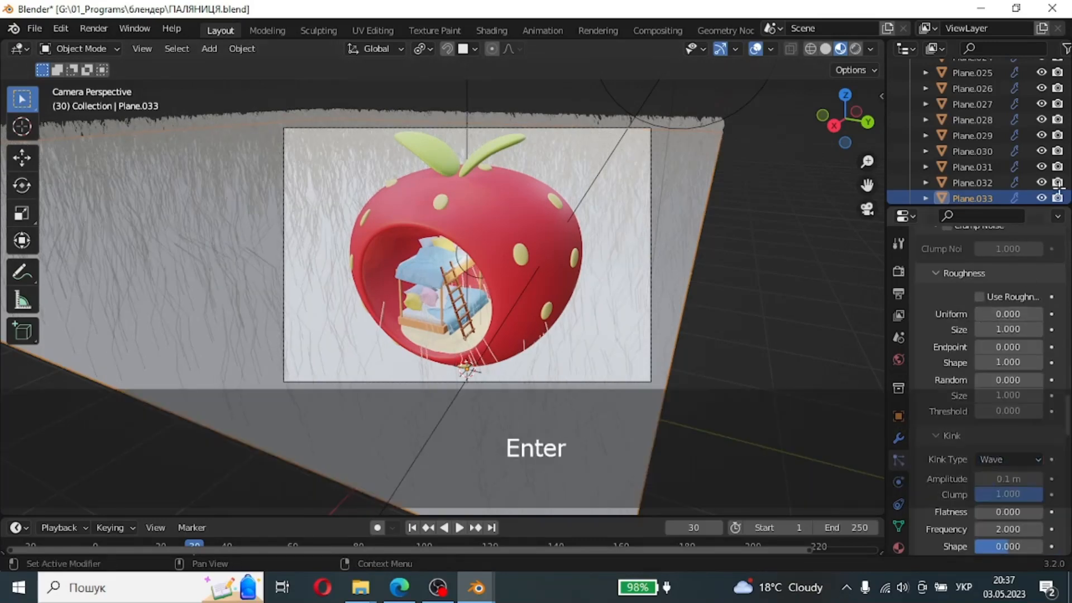
{"action": "scroll", "coordinate": [949, 390], "scroll_direction": "down", "scroll_amount": 5}
{"action": "left_click", "coordinate": [923, 410]}
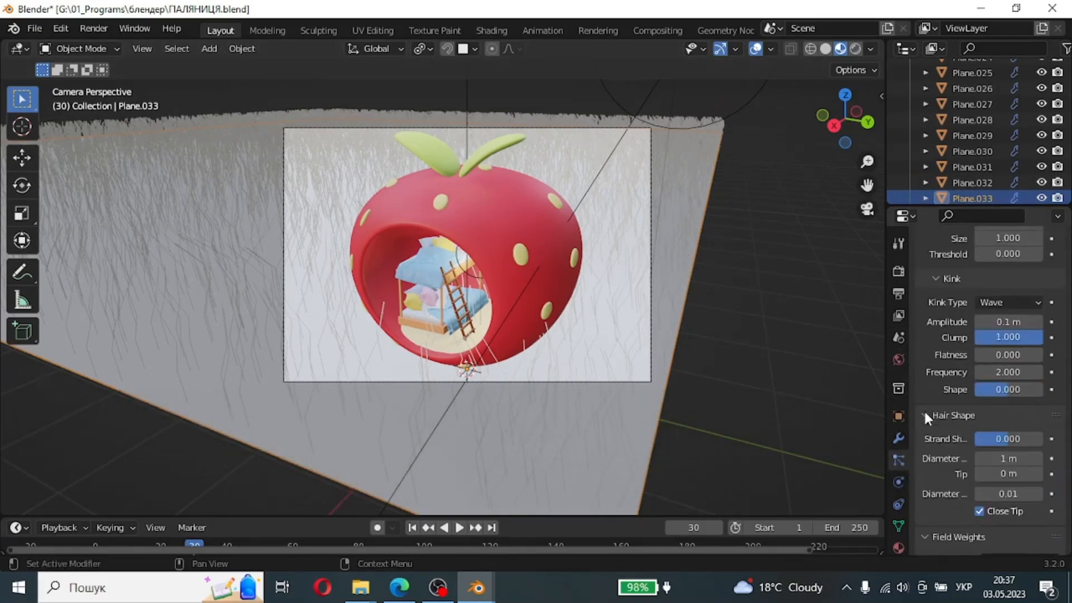
Step: Set the child hairs' random roughness to 0.01 and its threshold to about 0.056
{"action": "scroll", "coordinate": [955, 372], "scroll_direction": "up", "scroll_amount": 2}
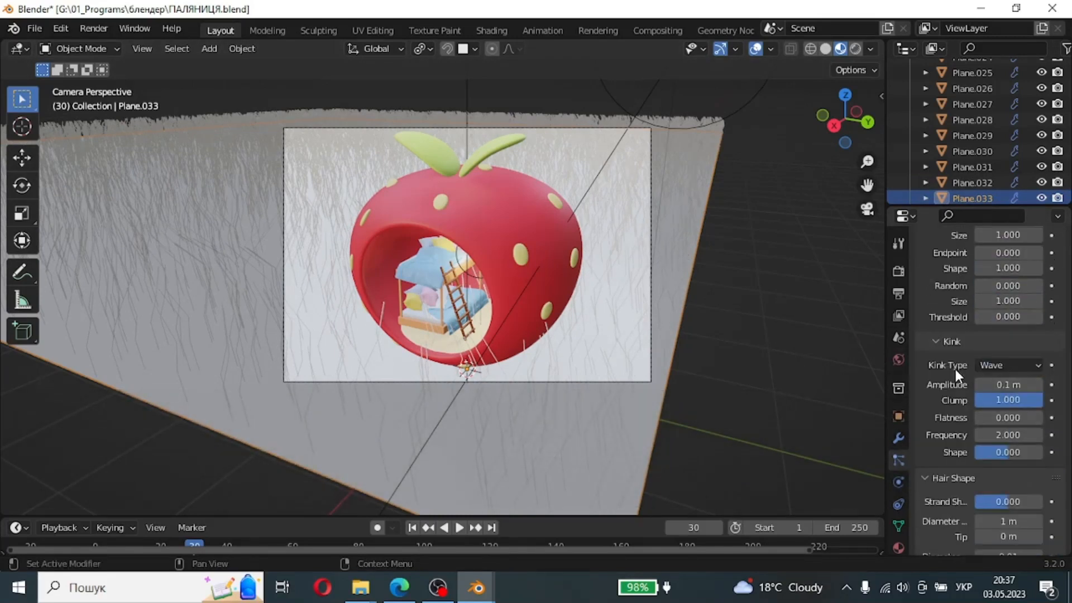
{"action": "scroll", "coordinate": [955, 370], "scroll_direction": "up", "scroll_amount": 10}
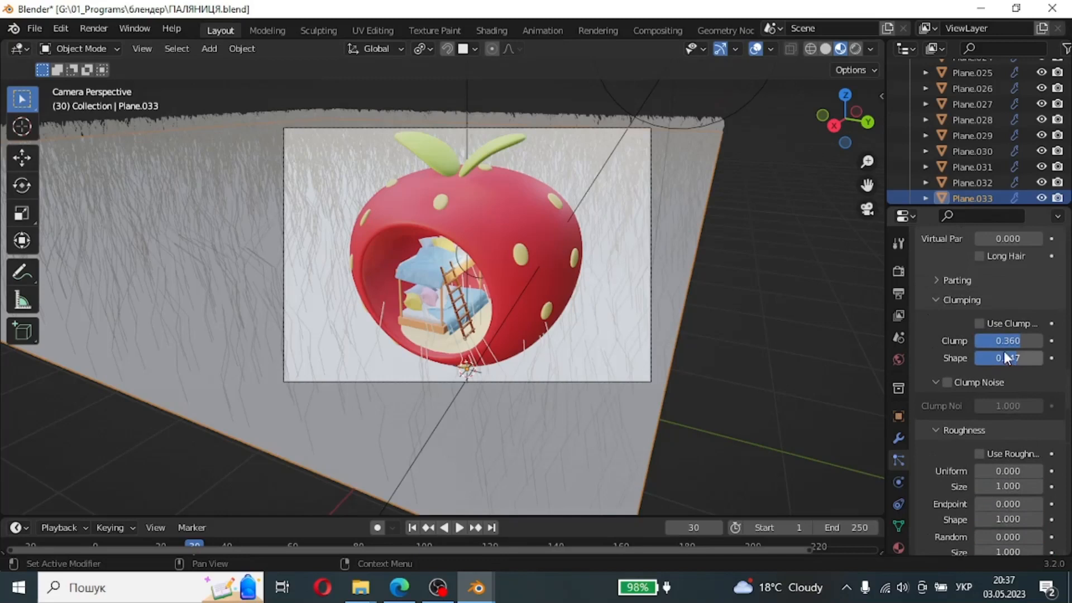
{"action": "scroll", "coordinate": [960, 390], "scroll_direction": "down", "scroll_amount": 4}
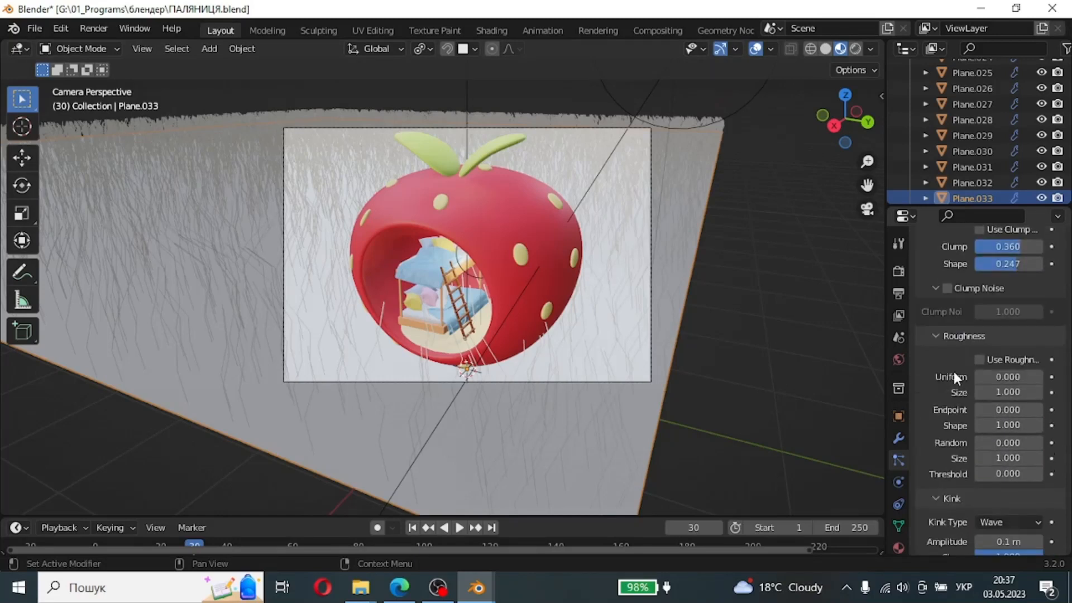
{"action": "left_click", "coordinate": [1008, 442]}
{"action": "type", "text": "0.01"}
{"action": "key", "text": "Return"}
{"action": "left_click", "coordinate": [1011, 442]}
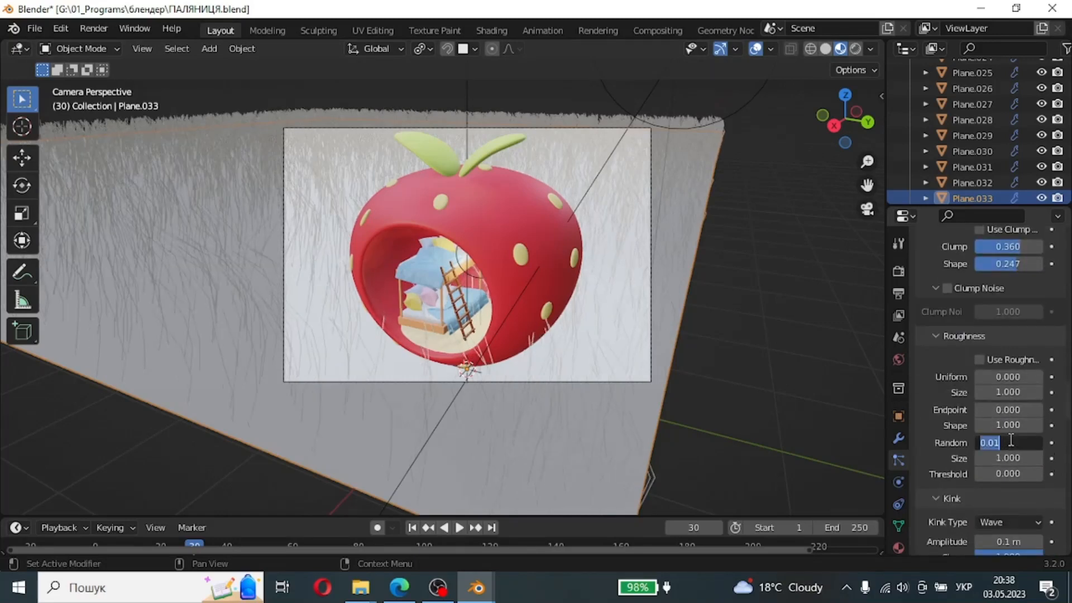
{"action": "left_click", "coordinate": [1066, 448]}
{"action": "mouse_move", "coordinate": [1008, 474]}
{"action": "left_mouse_down"}
{"action": "mouse_move", "coordinate": [1025, 474]}
{"action": "mouse_move", "coordinate": [1014, 474]}
{"action": "left_mouse_up"}
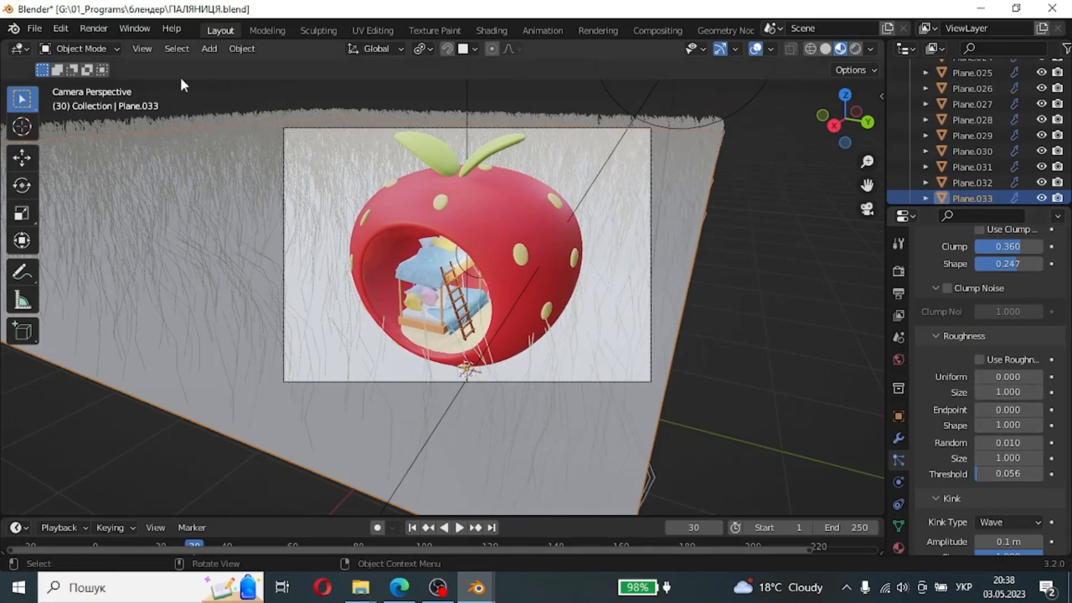
Step: Comb the ground hairs around the strawberry in Particle Edit mode, and return to Object Mode
{"action": "left_click", "coordinate": [81, 49]}
{"action": "left_click", "coordinate": [86, 174]}
{"action": "left_click_drag", "start_coordinate": [436, 294], "coordinate": [509, 338]}
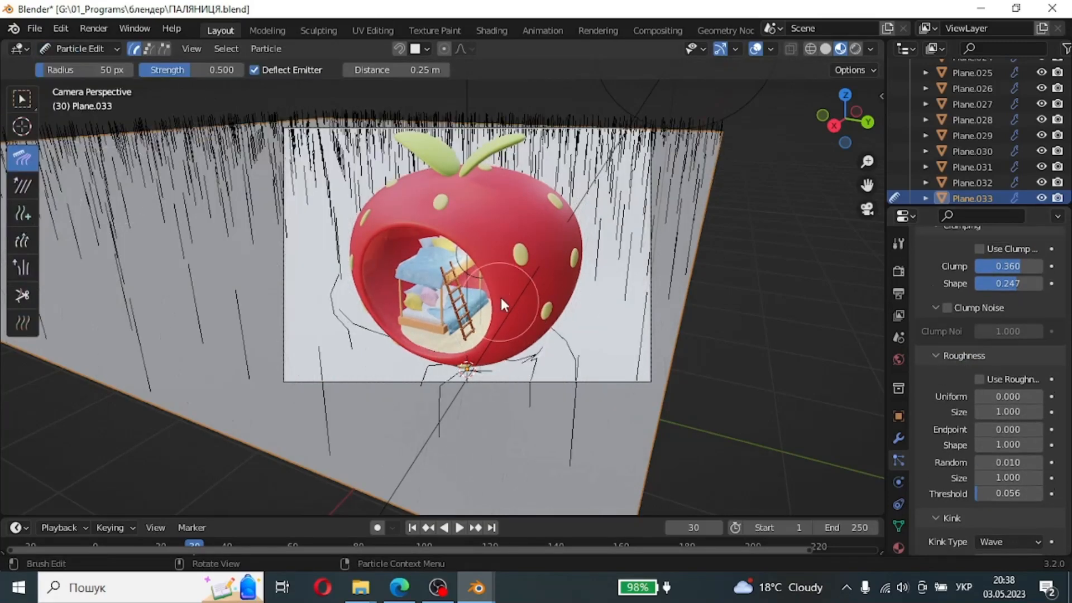
{"action": "left_click", "coordinate": [85, 49]}
{"action": "mouse_move", "coordinate": [364, 204]}
{"action": "left_mouse_down"}
{"action": "mouse_move", "coordinate": [353, 165]}
{"action": "mouse_move", "coordinate": [616, 178]}
{"action": "mouse_move", "coordinate": [632, 159]}
{"action": "left_mouse_up"}
{"action": "left_click", "coordinate": [81, 49]}
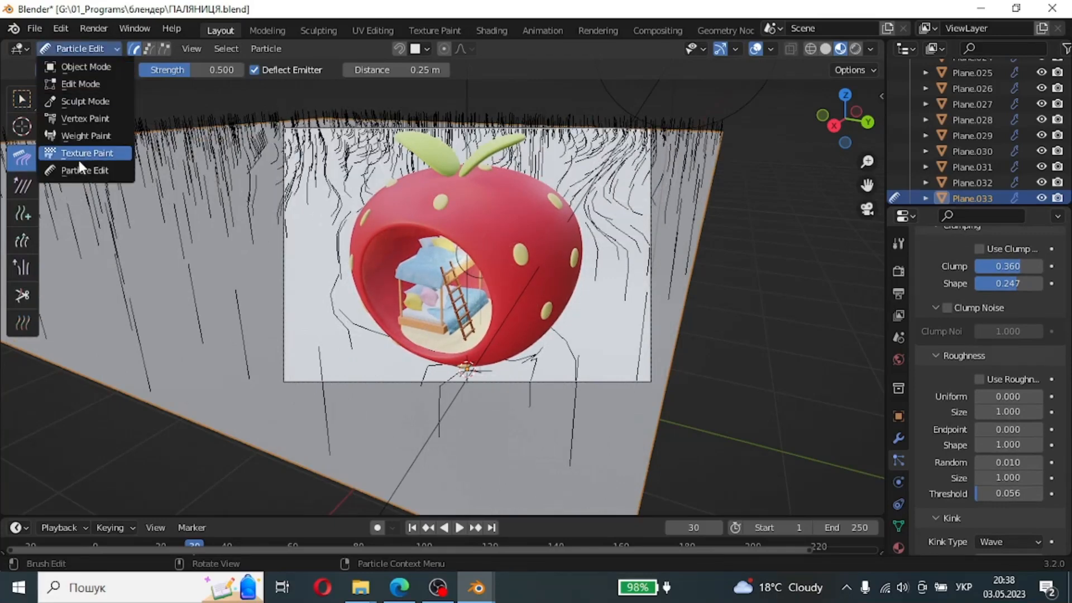
{"action": "left_click", "coordinate": [78, 68]}
Step: Render the camera view of the strawberry and grass as a still image
{"action": "scroll", "coordinate": [936, 272], "scroll_direction": "up", "scroll_amount": 10}
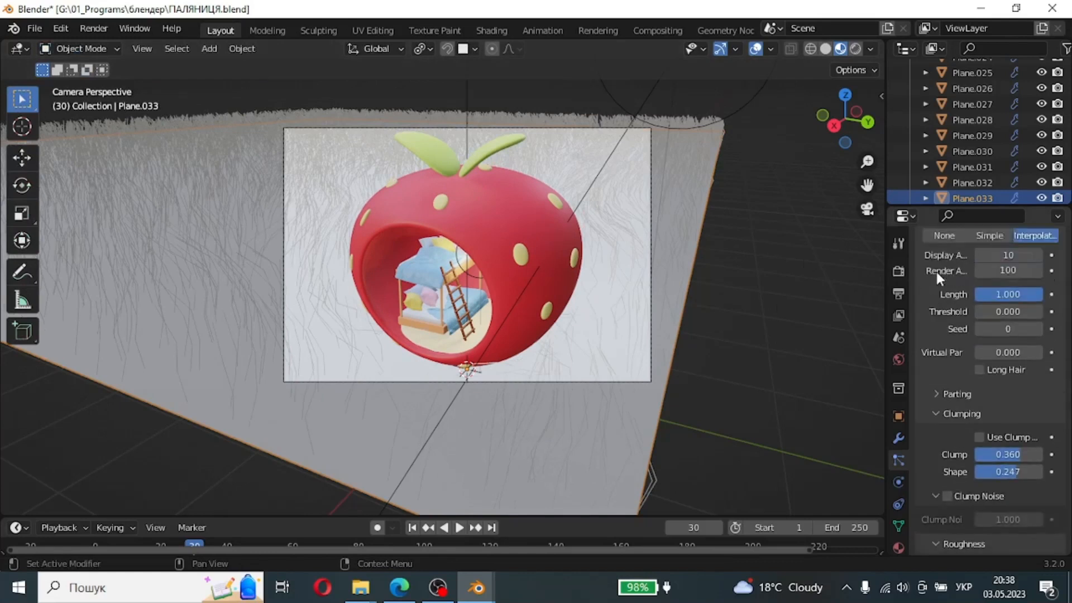
{"action": "scroll", "coordinate": [935, 272], "scroll_direction": "up", "scroll_amount": 15}
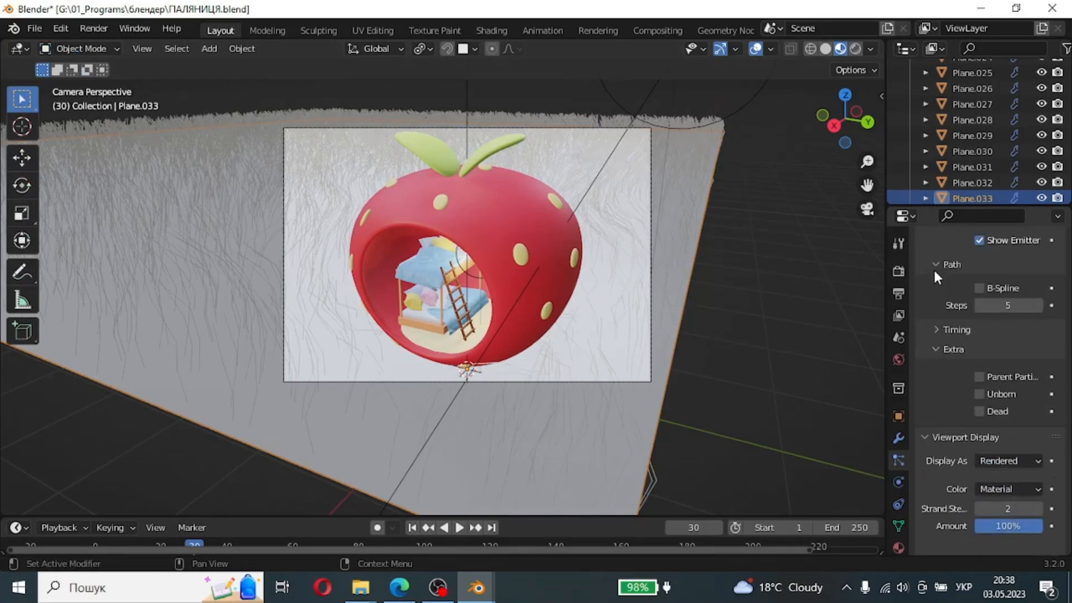
{"action": "scroll", "coordinate": [934, 269], "scroll_direction": "up", "scroll_amount": 3}
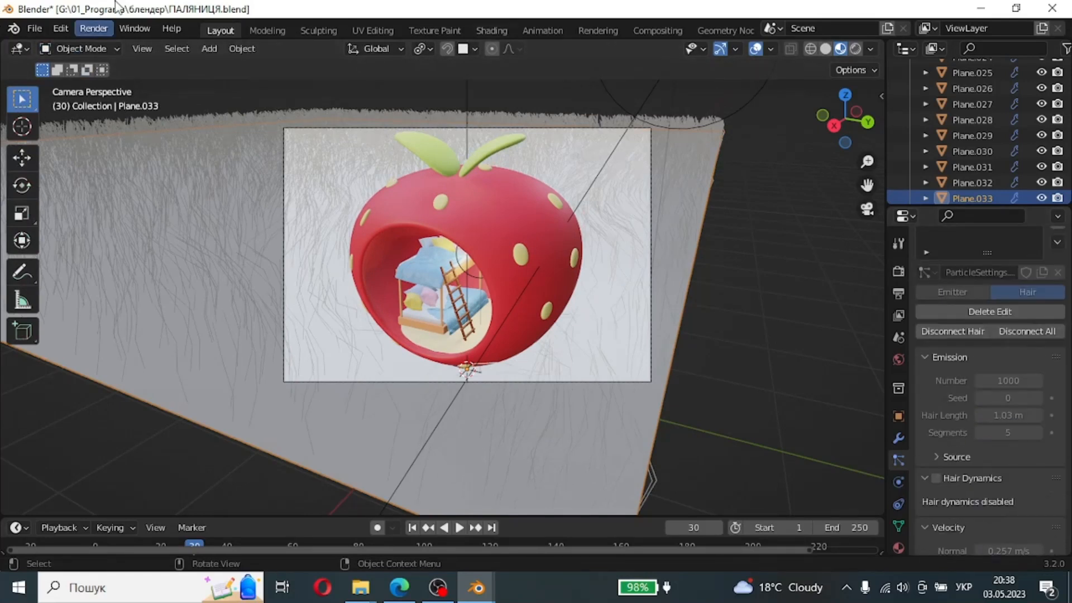
{"action": "left_click", "coordinate": [94, 28]}
{"action": "left_click", "coordinate": [108, 46]}
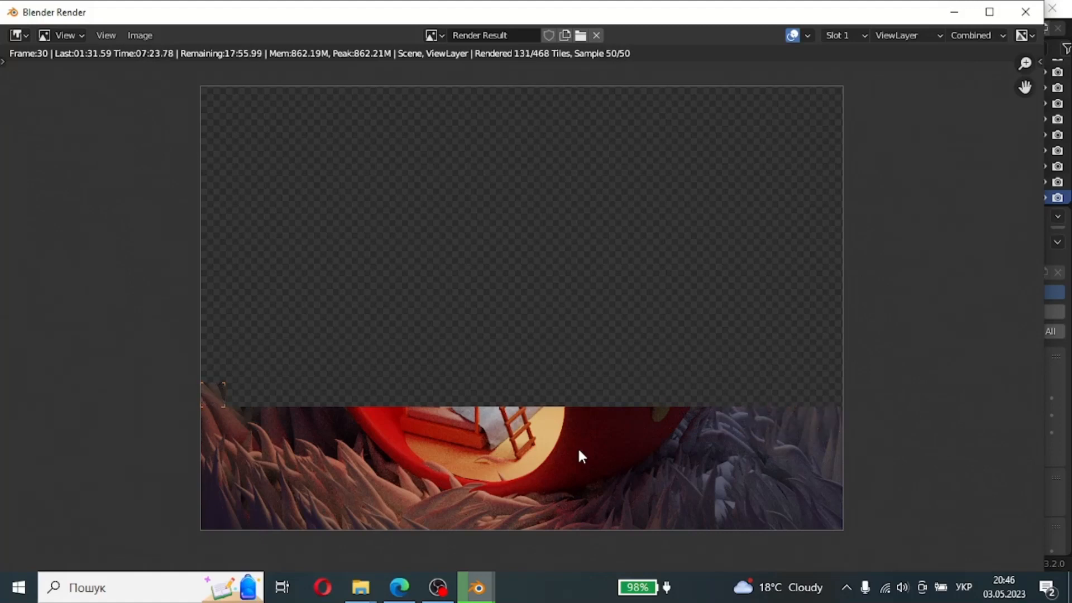
Step: Return to the main Blender scene window and cancel the running render
{"action": "left_click", "coordinate": [439, 586]}
{"action": "left_click", "coordinate": [477, 587]}
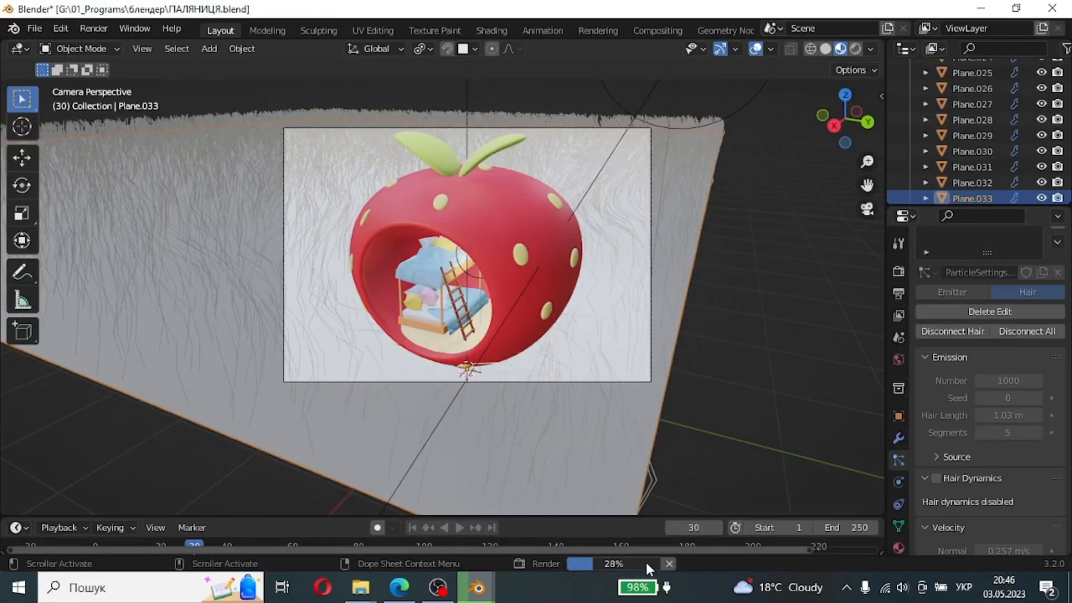
{"action": "left_click", "coordinate": [853, 394]}
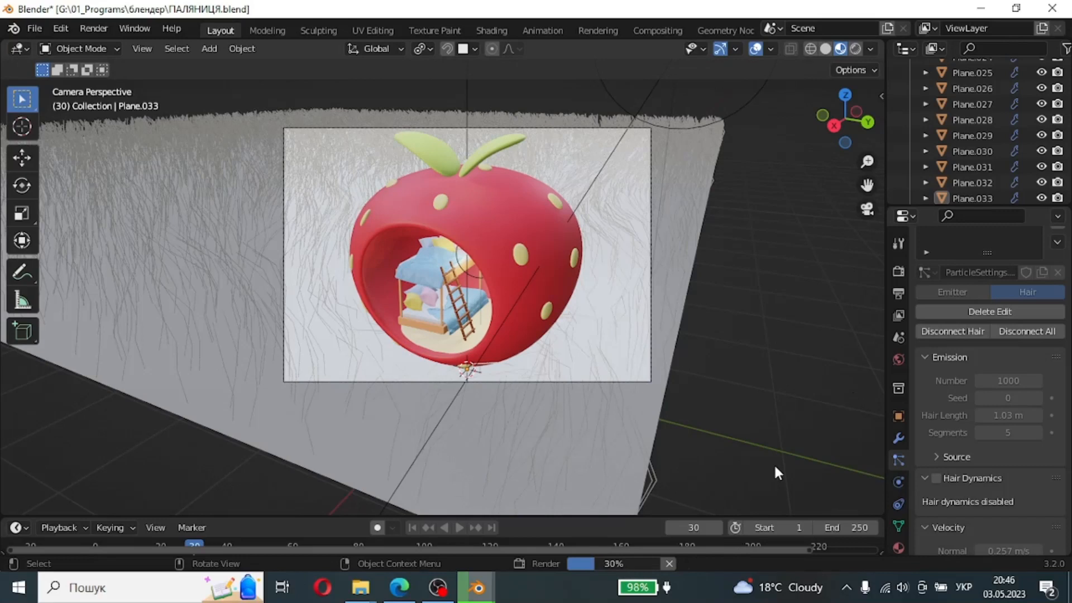
{"action": "left_click", "coordinate": [671, 563]}
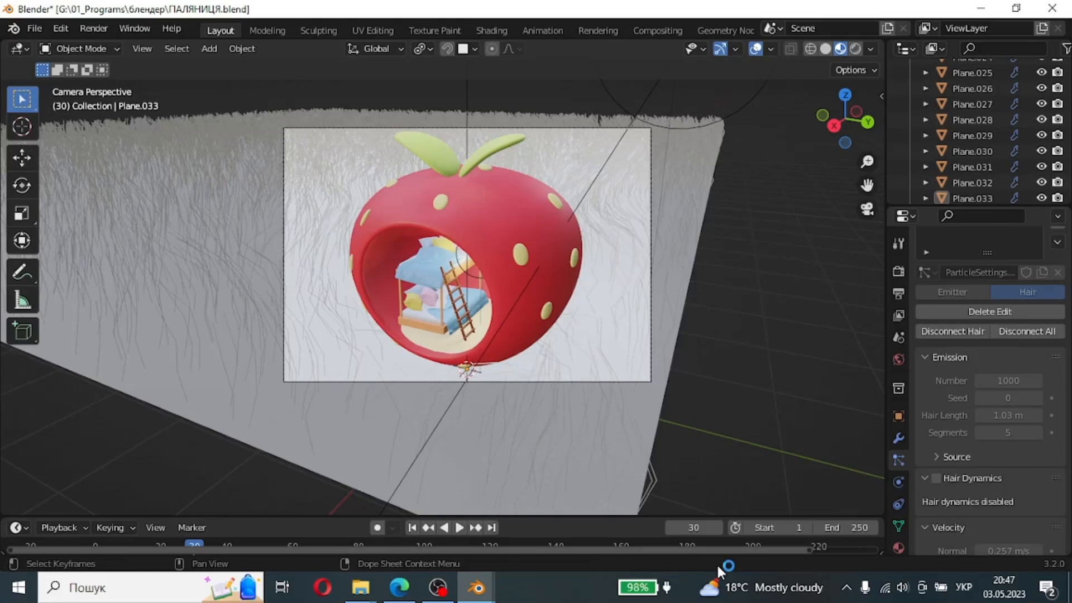
Step: Set the render path steps of the ground's hair particles to 8
{"action": "scroll", "coordinate": [1003, 407], "scroll_direction": "down", "scroll_amount": 12}
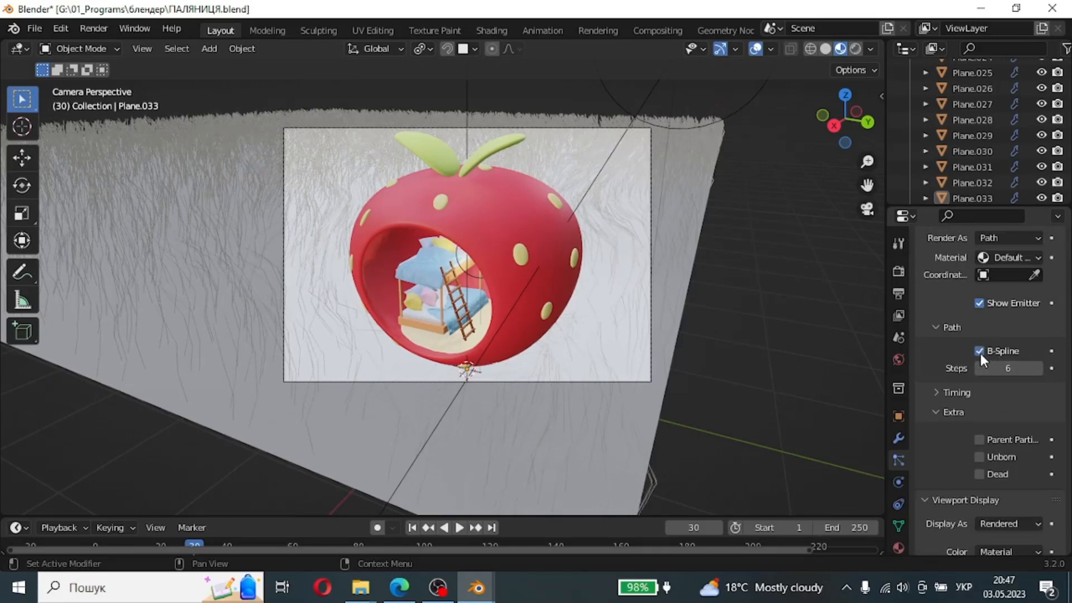
{"action": "left_click", "coordinate": [1038, 368]}
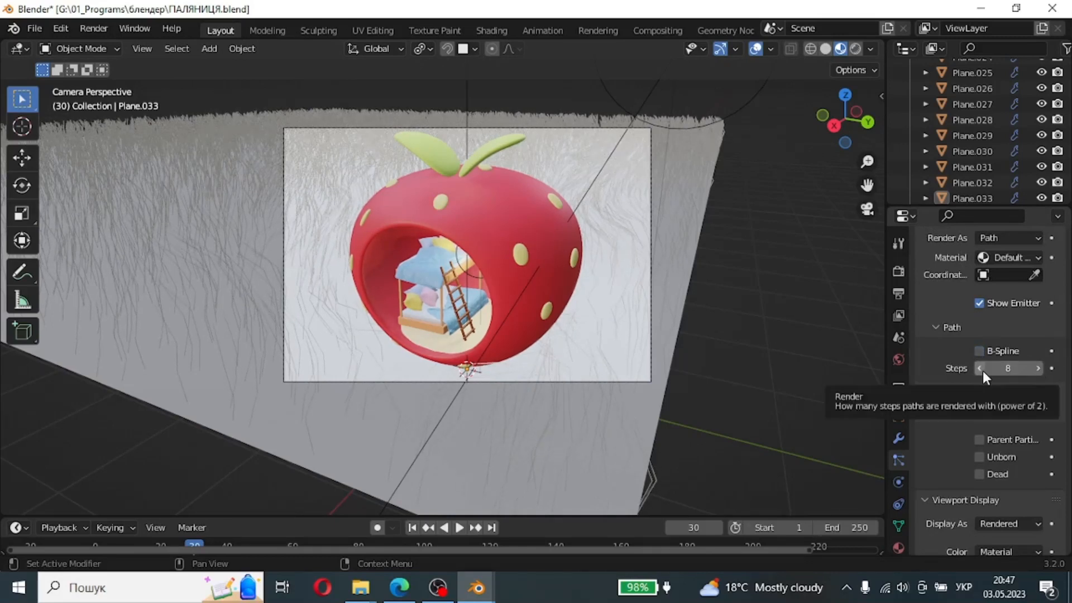
{"action": "scroll", "coordinate": [1010, 443], "scroll_direction": "down", "scroll_amount": 10}
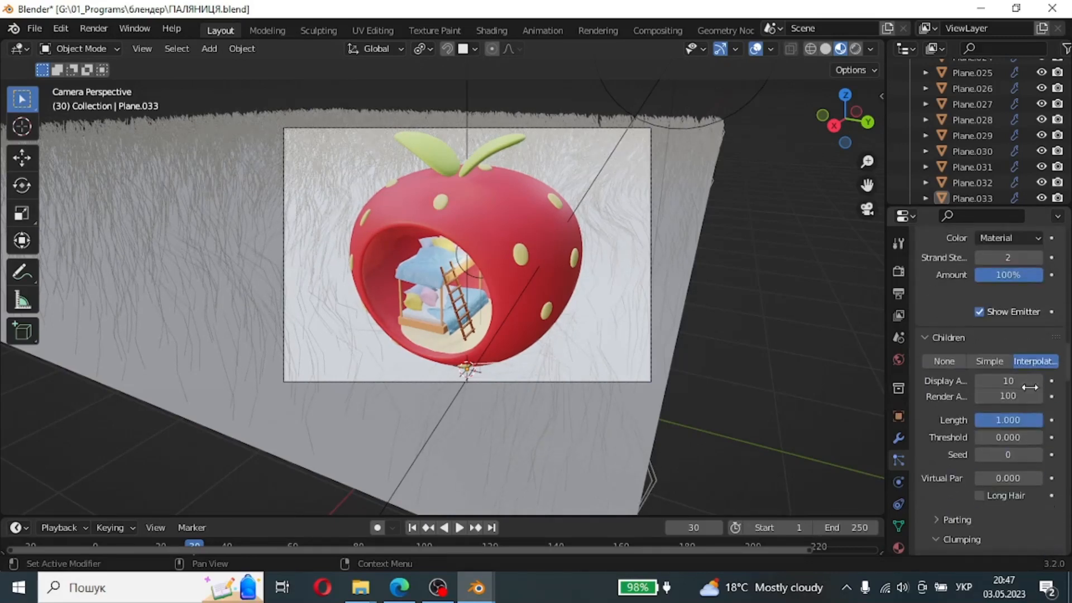
Step: Comb the hairs at the strawberry's base aside in Particle Edit mode, and return to Object Mode
{"action": "left_click", "coordinate": [89, 49]}
{"action": "left_click", "coordinate": [89, 170]}
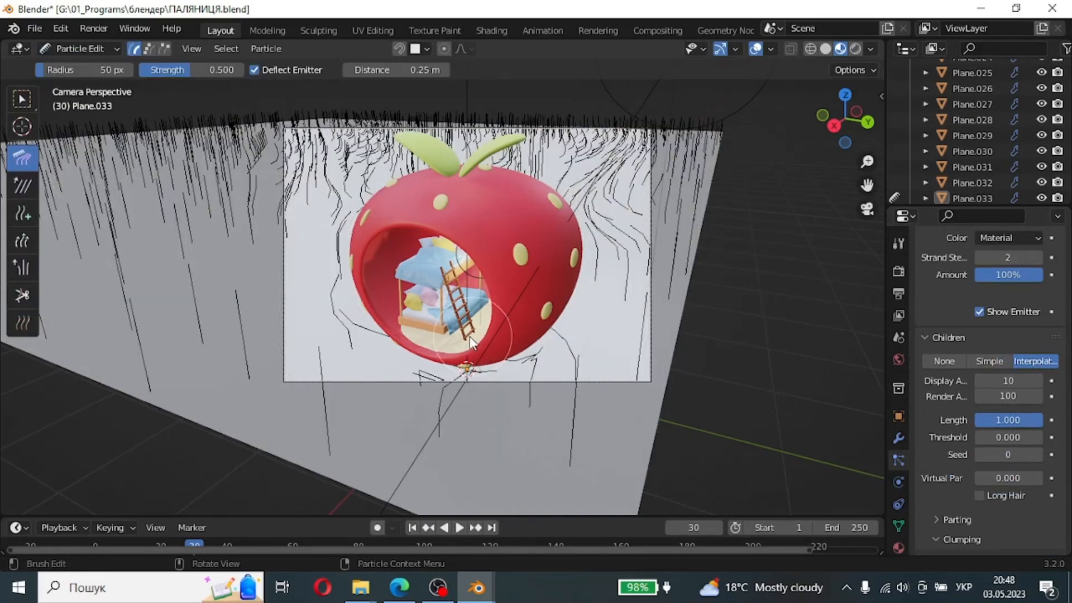
{"action": "mouse_move", "coordinate": [484, 334]}
{"action": "left_mouse_down"}
{"action": "mouse_move", "coordinate": [554, 351]}
{"action": "mouse_move", "coordinate": [566, 338]}
{"action": "mouse_move", "coordinate": [531, 357]}
{"action": "mouse_move", "coordinate": [542, 364]}
{"action": "left_mouse_up"}
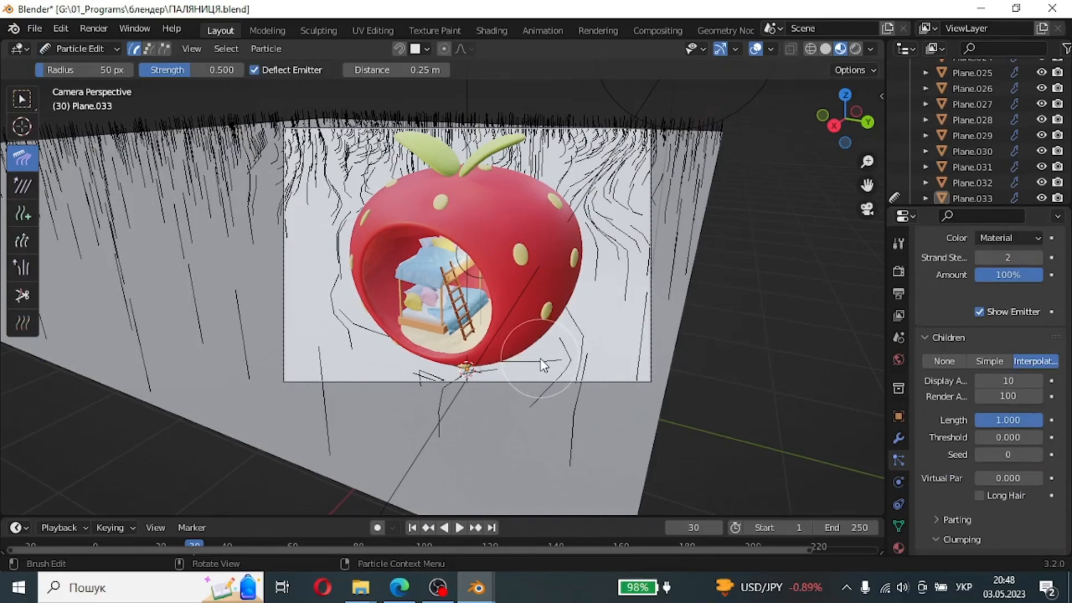
{"action": "left_click", "coordinate": [102, 48]}
{"action": "left_click", "coordinate": [92, 65]}
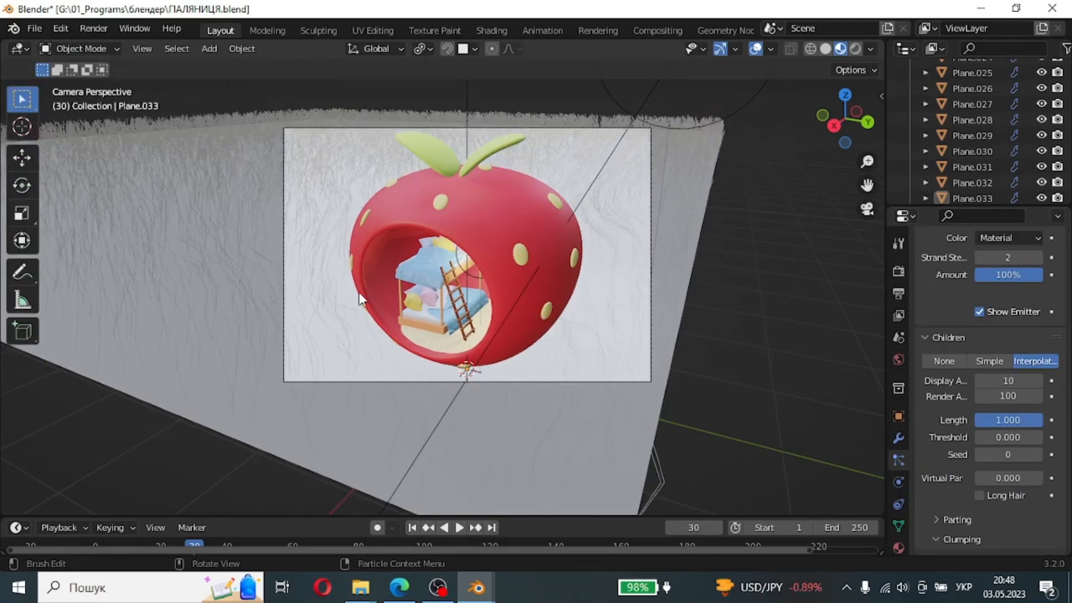
Step: Add a new material to the ground plane and give it a yellowish-green base color
{"action": "left_click", "coordinate": [896, 549]}
{"action": "left_click", "coordinate": [978, 334]}
{"action": "left_click", "coordinate": [997, 473]}
{"action": "left_click", "coordinate": [941, 314]}
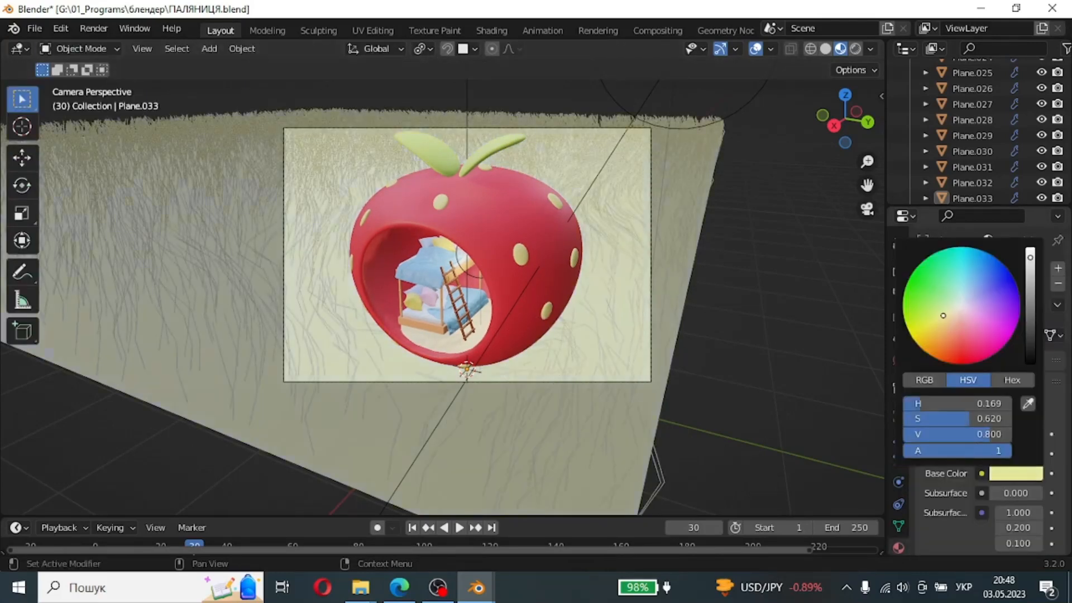
{"action": "left_click_drag", "start_coordinate": [941, 314], "coordinate": [916, 315]}
{"action": "left_click", "coordinate": [1030, 277]}
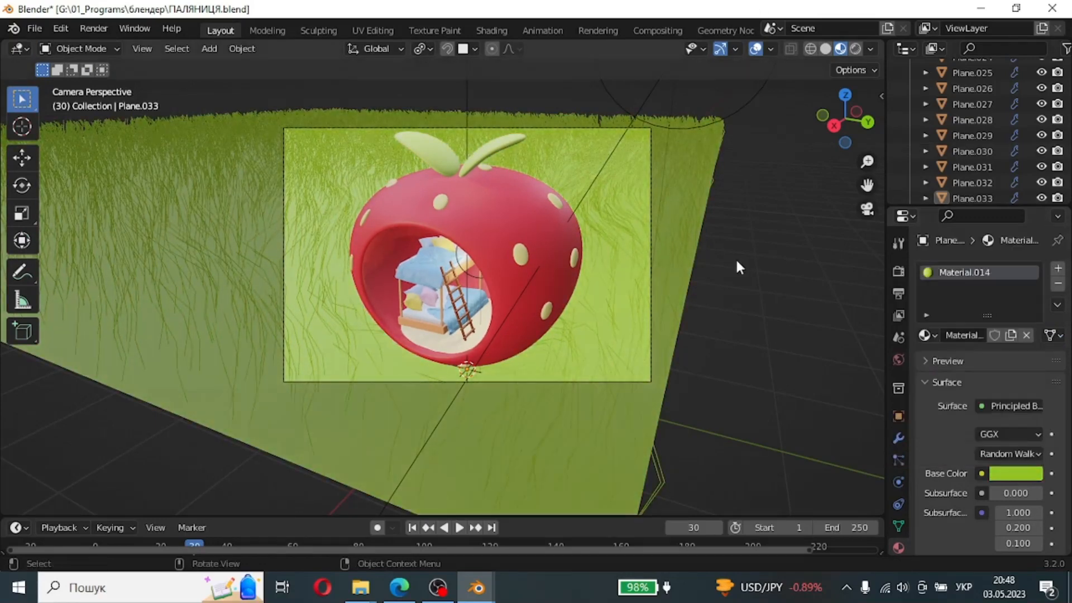
Step: Set the render output resolution to 796 by 551 px
{"action": "left_click", "coordinate": [901, 269]}
{"action": "left_click", "coordinate": [898, 241]}
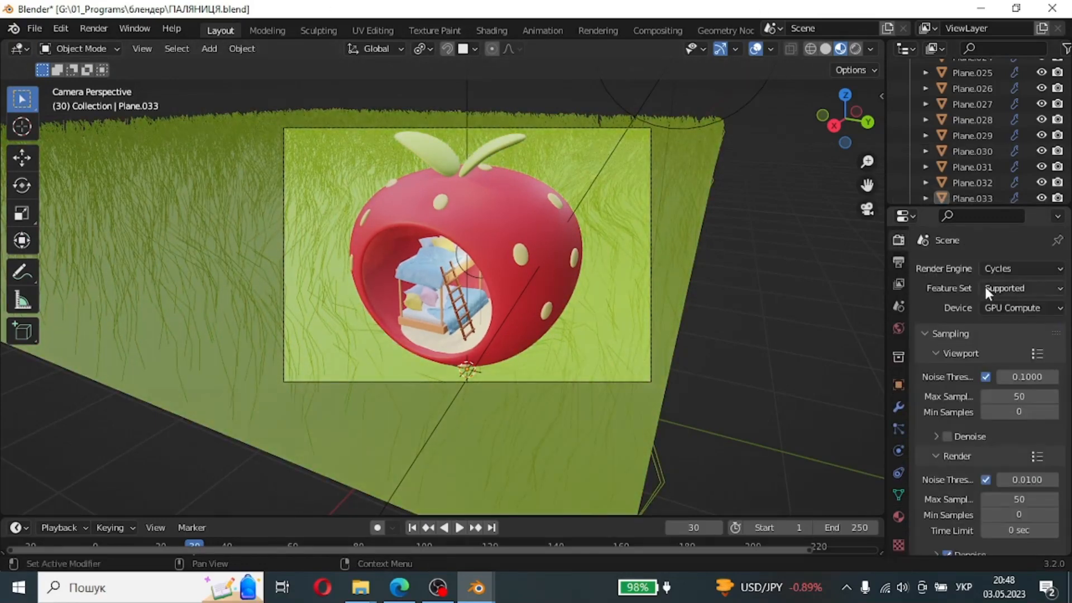
{"action": "left_click", "coordinate": [898, 262]}
{"action": "left_click_drag", "start_coordinate": [1020, 290], "coordinate": [953, 305]}
Step: Render the scene with the green grass as a still image and bring up the render window
{"action": "left_click", "coordinate": [94, 27]}
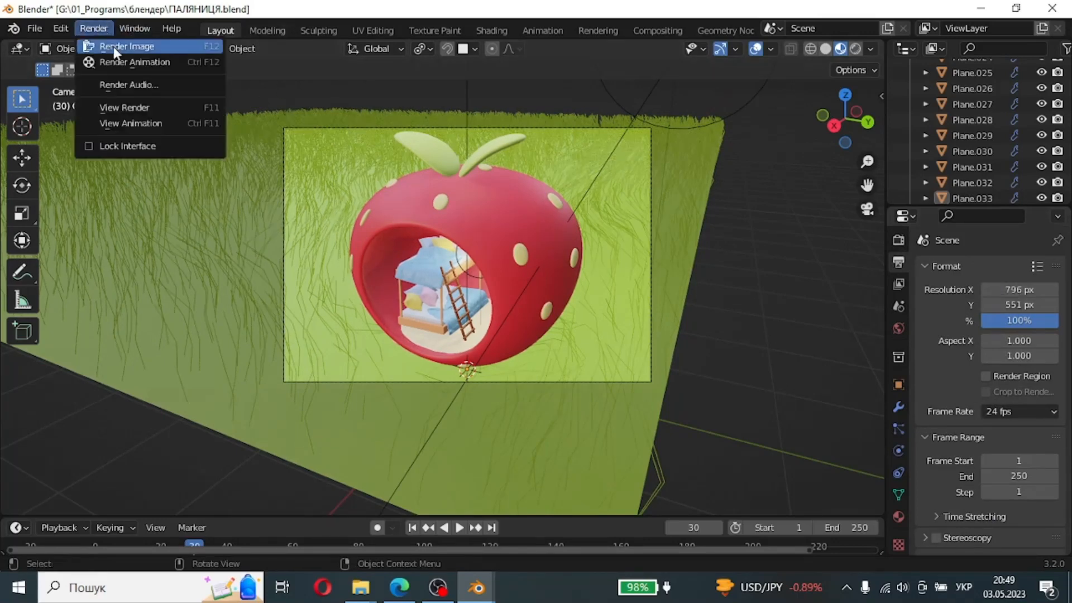
{"action": "left_click", "coordinate": [116, 47]}
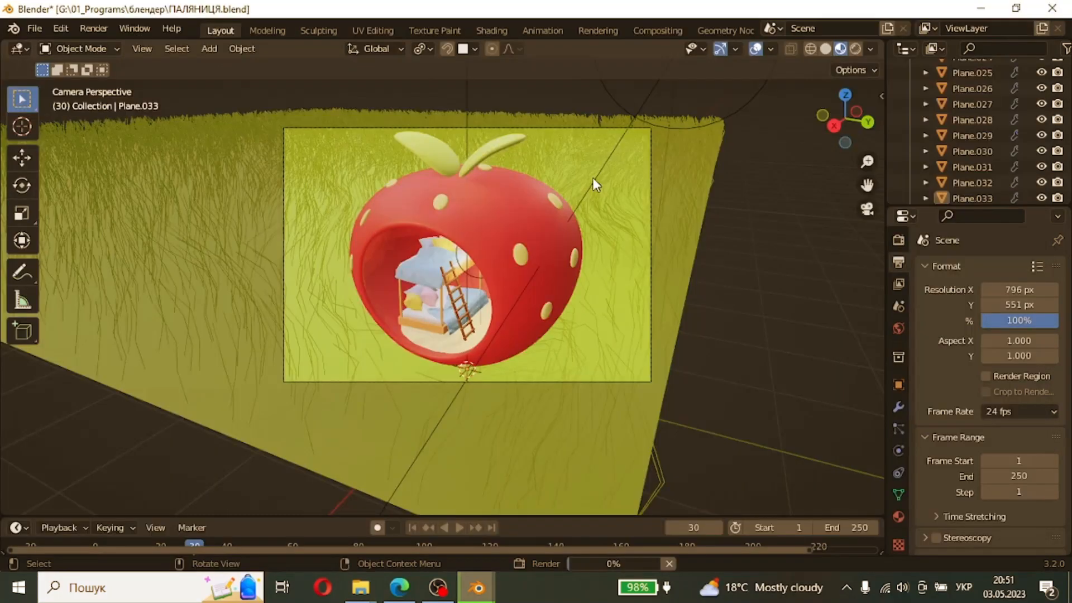
{"action": "mouse_move", "coordinate": [476, 588]}
{"action": "left_click", "coordinate": [523, 526]}
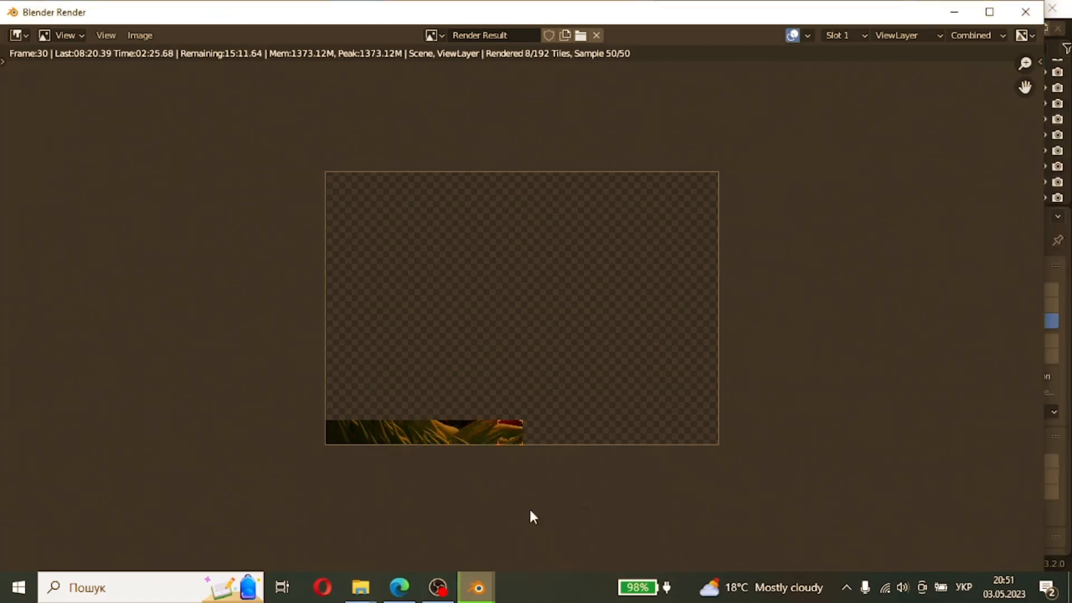